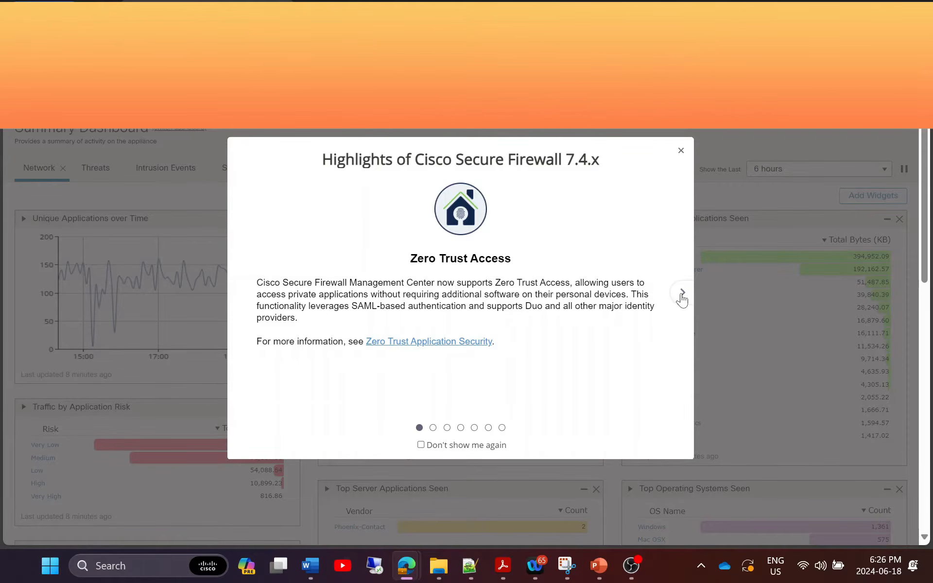
# Advance the 7.4.x highlights three slides, past SD-WAN, to the Azure AD User Identity feature.
pyautogui.click(681, 297)
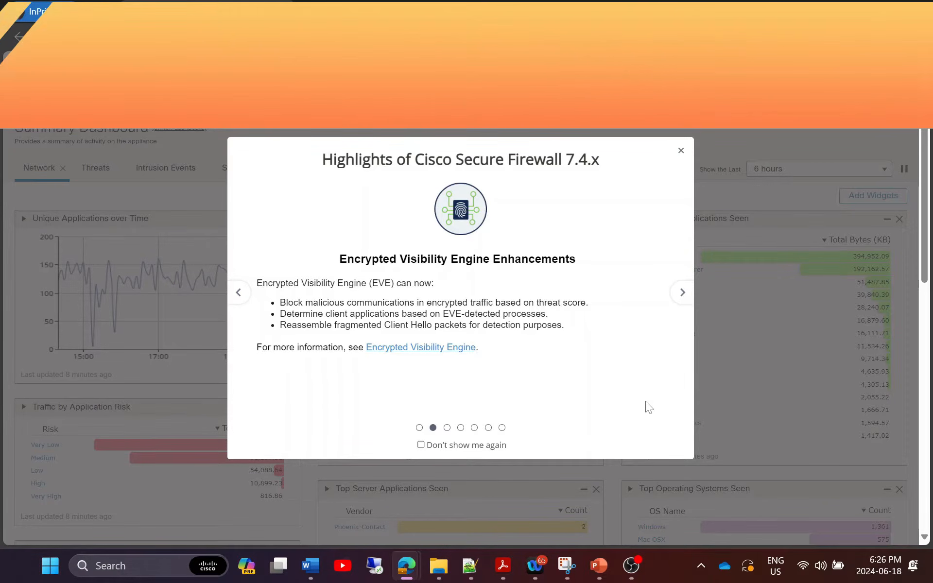
pyautogui.click(681, 293)
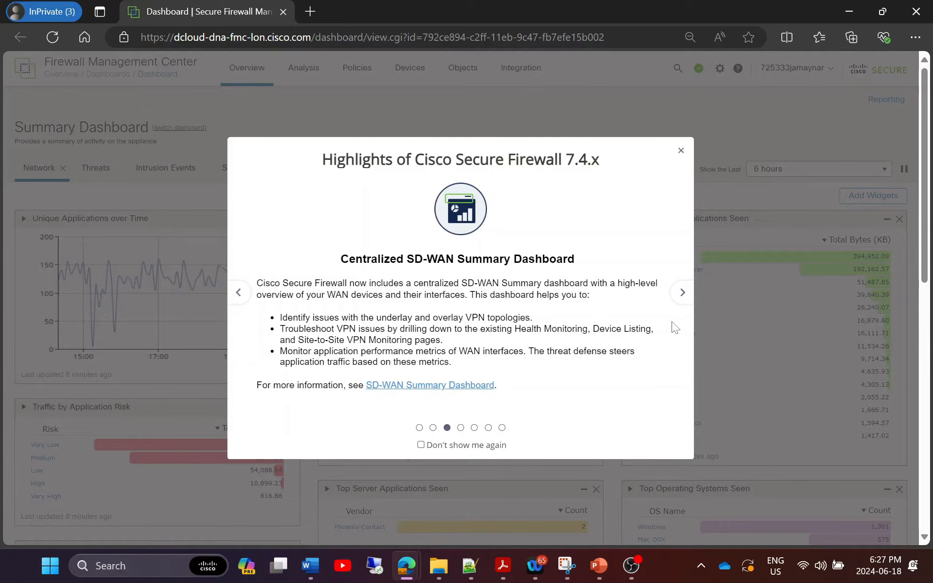
pyautogui.click(682, 293)
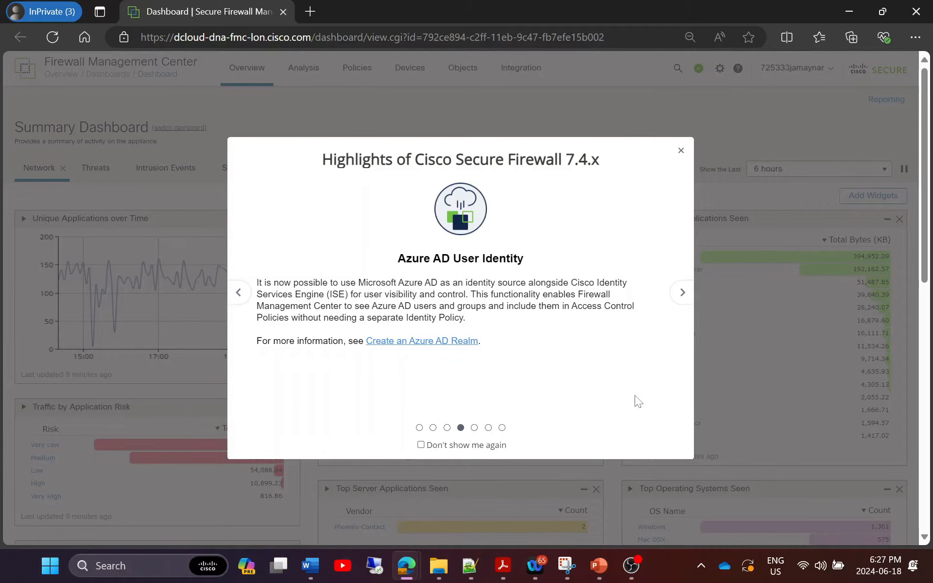
# Page past high availability and Dynamic Attributes Connector to Additional Resources, ticking Don't show me again.
pyautogui.click(673, 296)
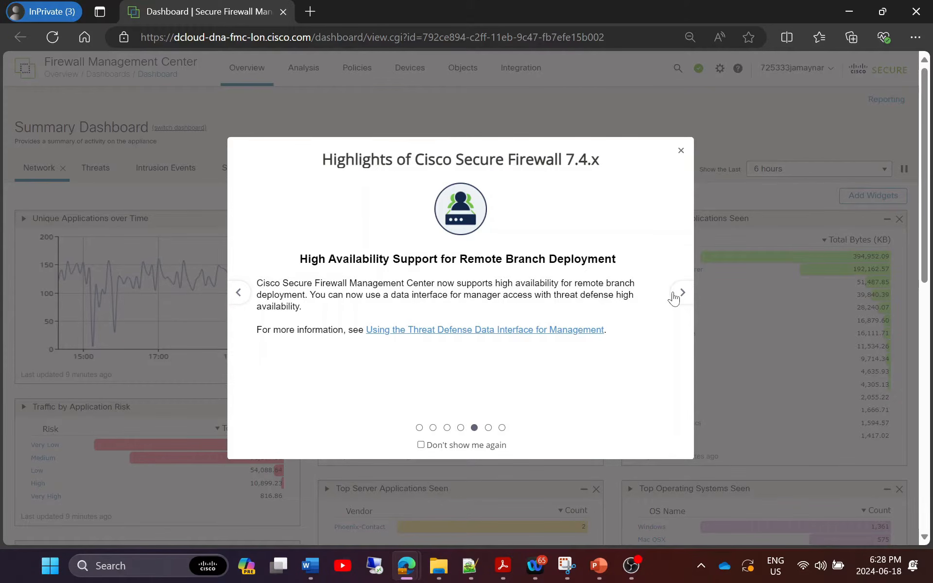
pyautogui.click(673, 294)
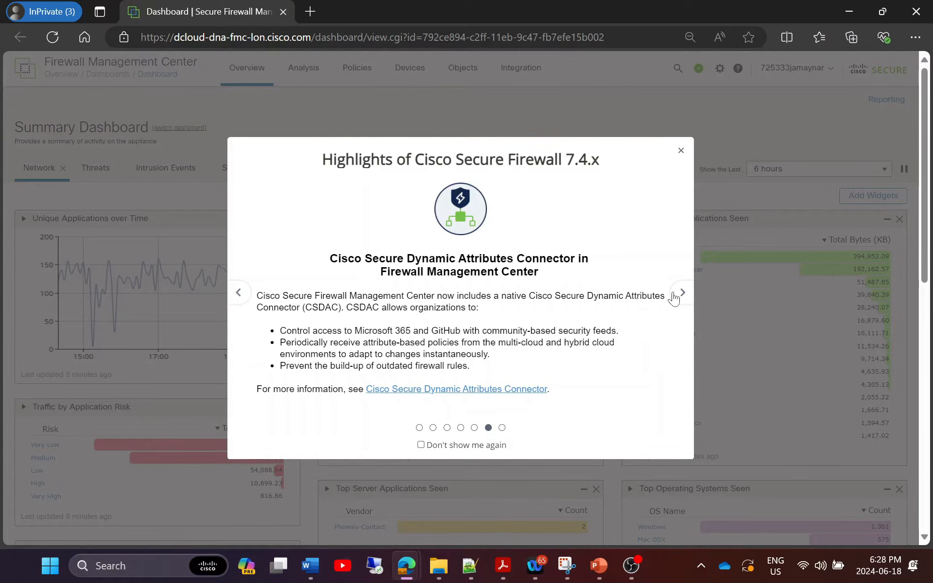
pyautogui.click(682, 293)
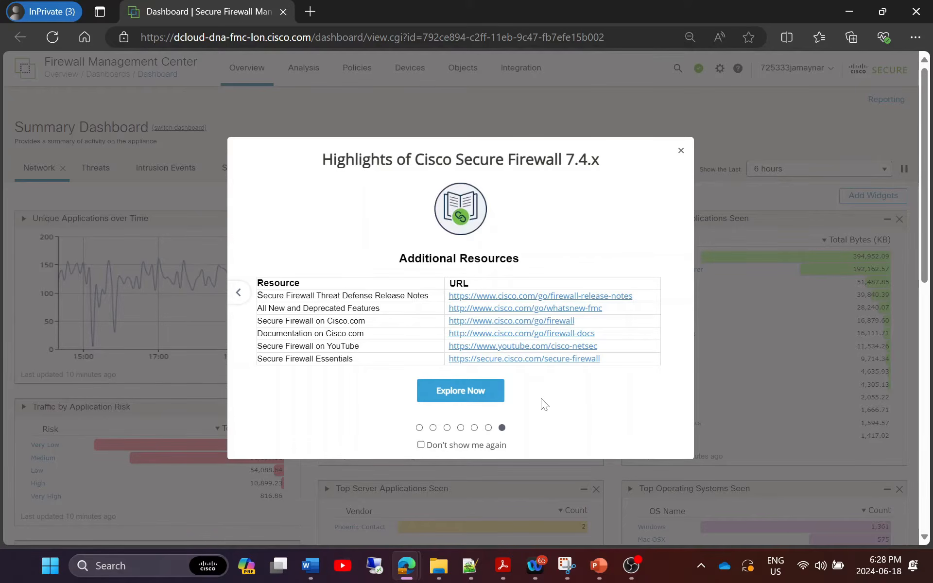
pyautogui.click(421, 445)
# Close the highlights dialog and set the user interface theme to Dusk.
pyautogui.click(679, 151)
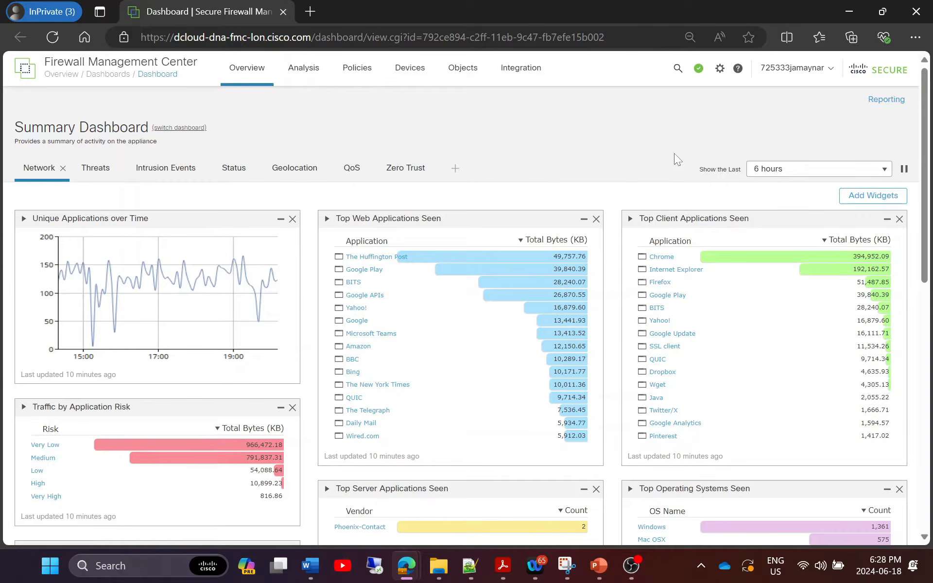
pyautogui.click(828, 68)
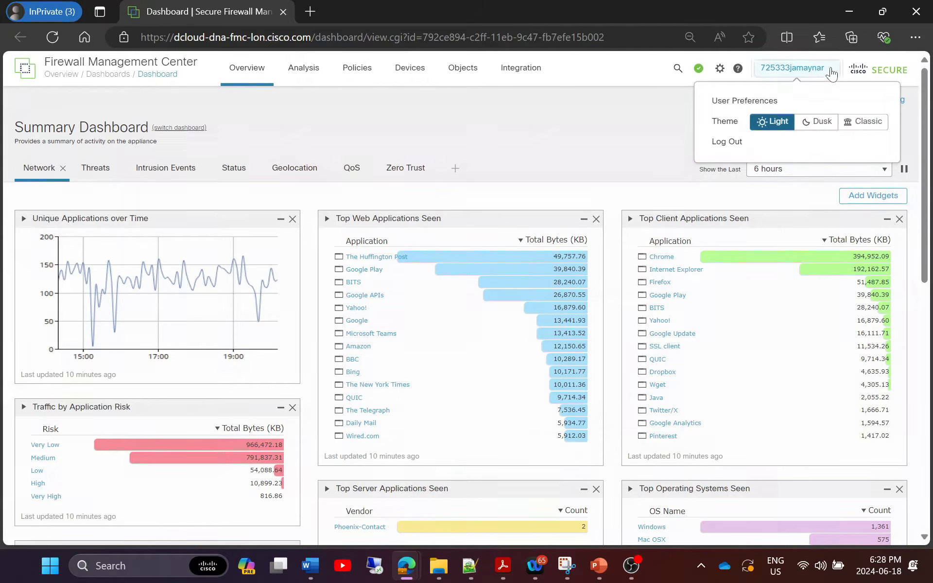
pyautogui.click(814, 127)
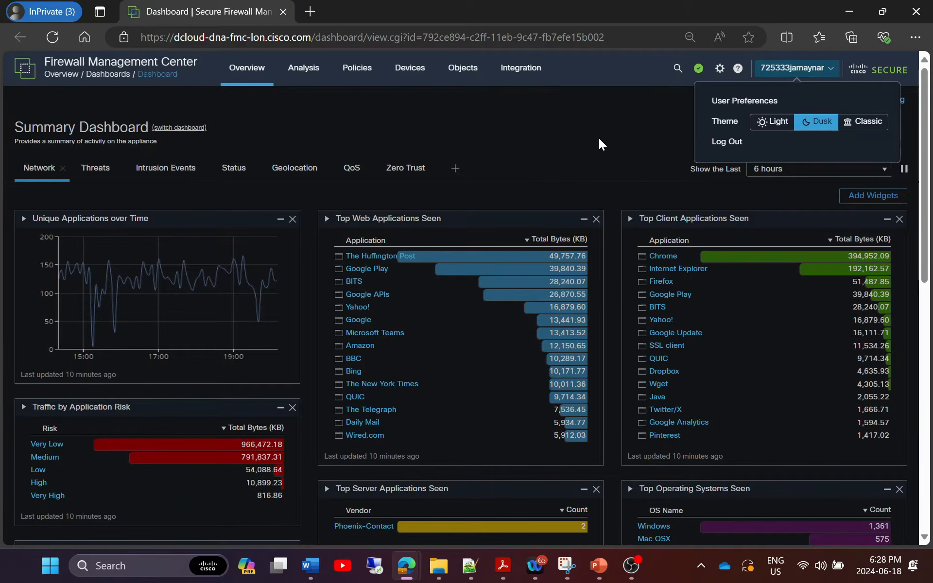
pyautogui.click(599, 138)
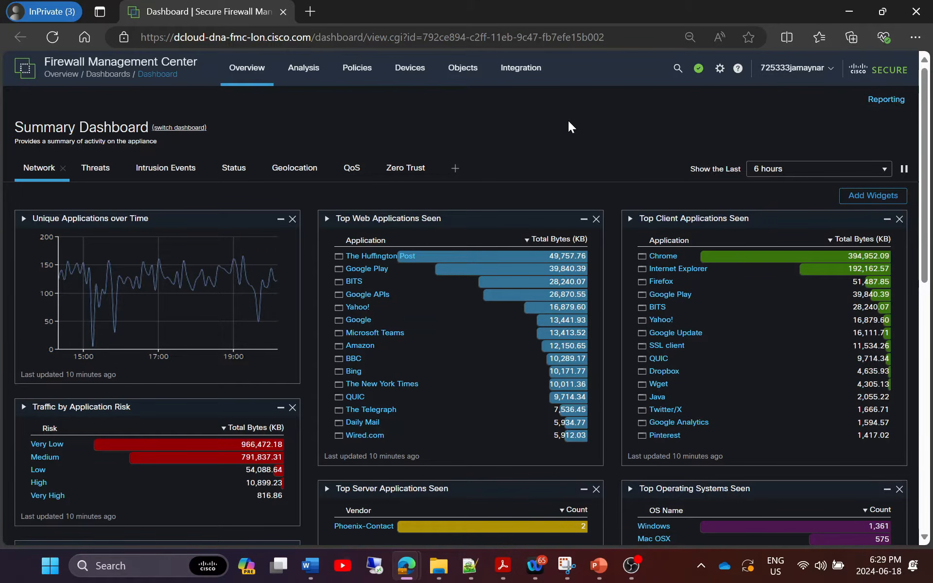
# Go to Object Management's Network list, glancing at PKI and Security Intelligence, and show Add Network options.
pyautogui.moveTo(462, 78)
pyautogui.click(465, 98)
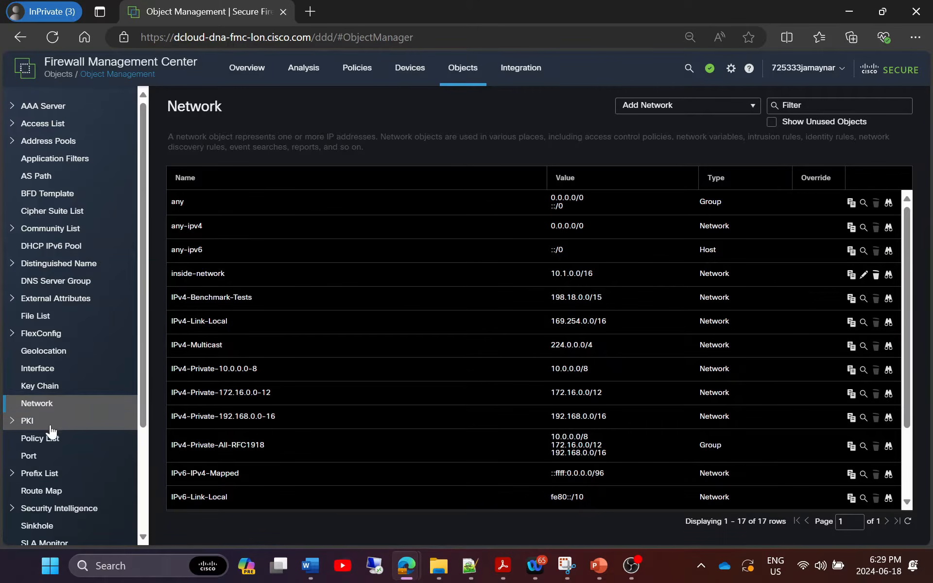
pyautogui.click(13, 423)
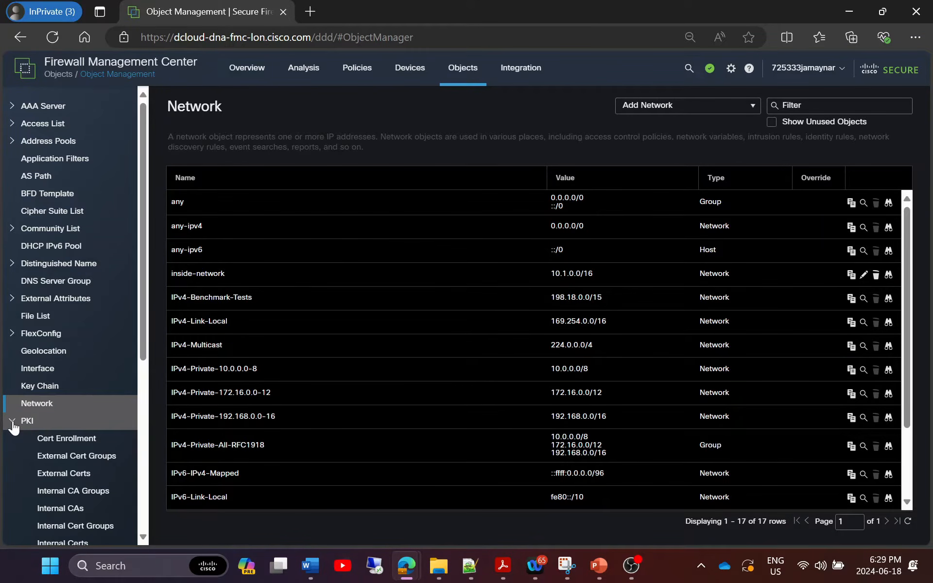
pyautogui.click(12, 423)
pyautogui.scroll(-3, 19, 418)
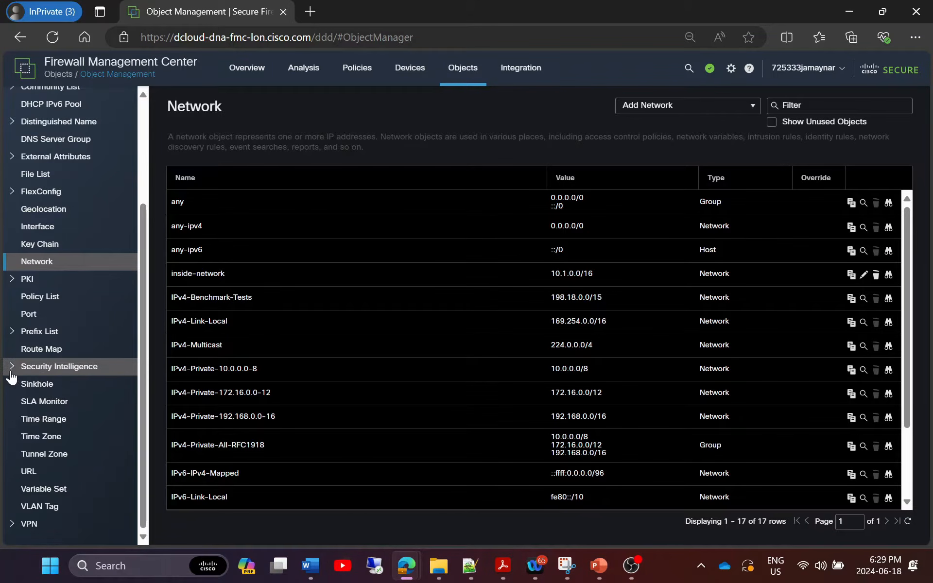
pyautogui.click(8, 370)
pyautogui.click(9, 370)
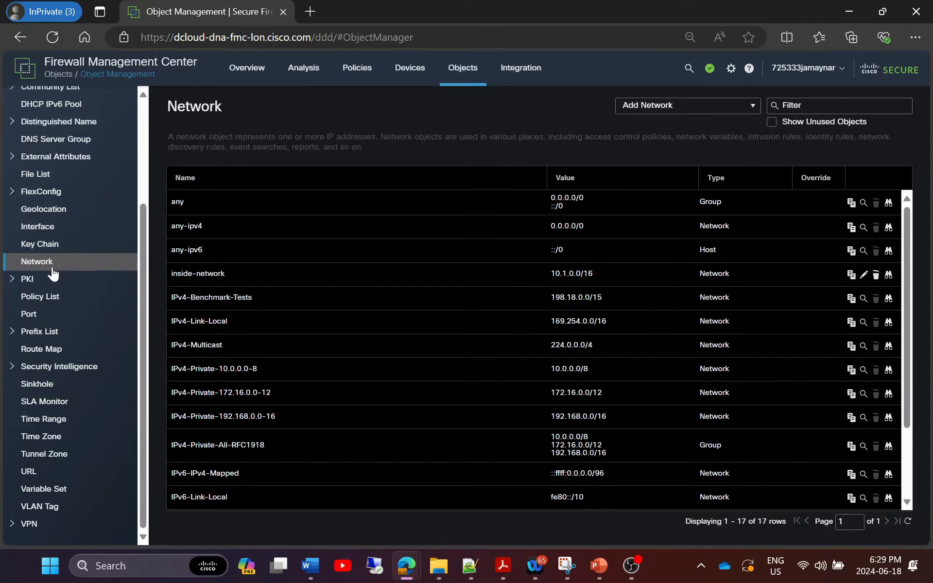
pyautogui.click(745, 110)
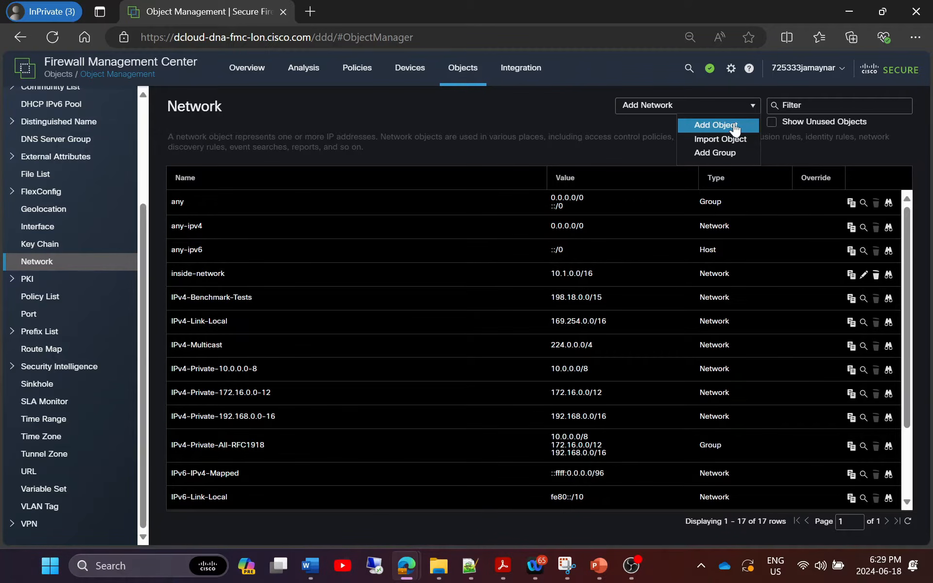
# Add network object FQDN-internetbadguys.com resolving internetbadguys.com, check unused objects, then go to Application Filters.
pyautogui.click(715, 125)
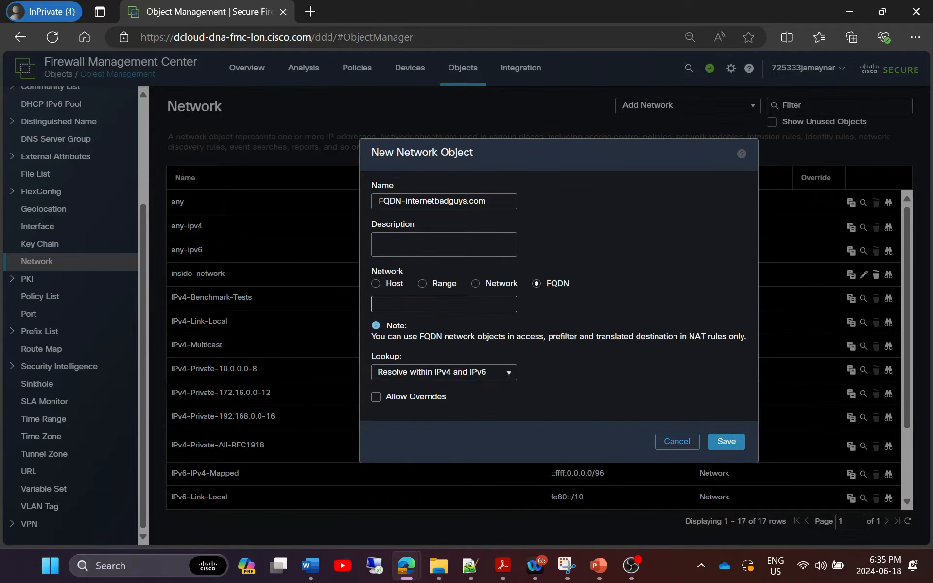
pyautogui.click(734, 442)
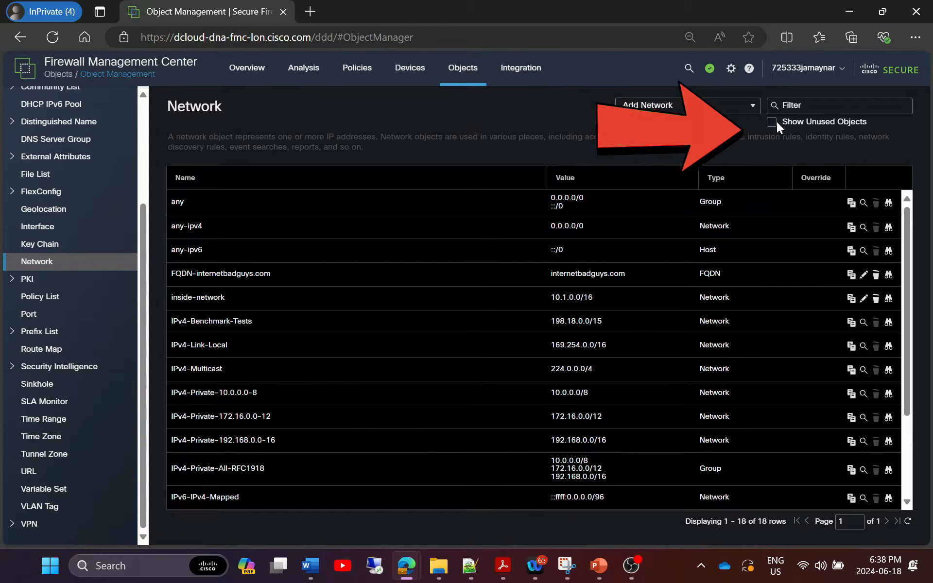
pyautogui.click(771, 122)
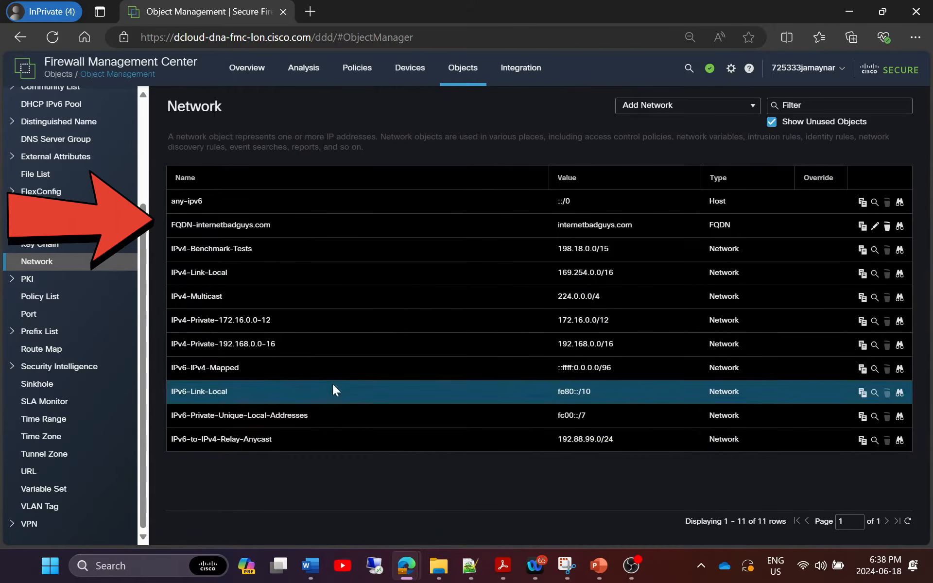
pyautogui.click(771, 122)
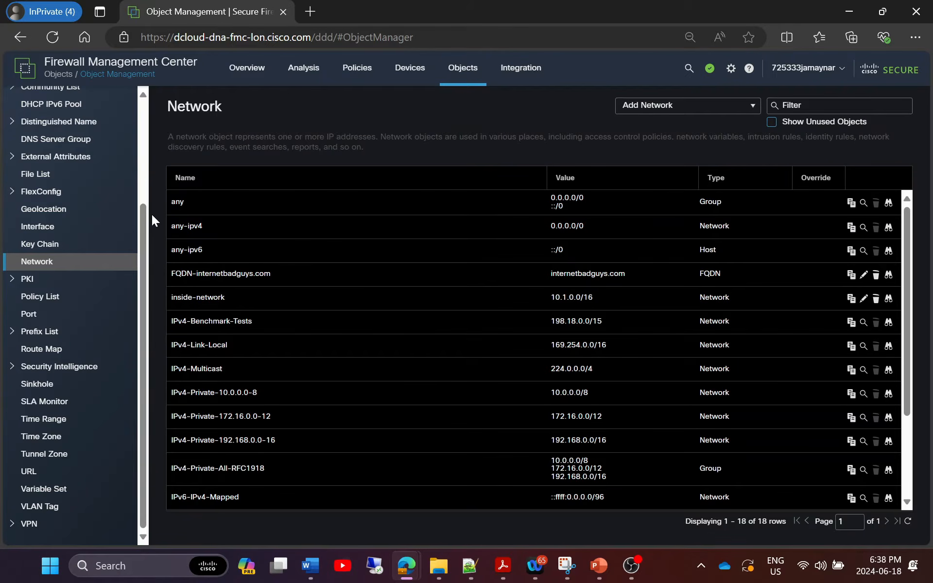
pyautogui.scroll(3, 145, 133)
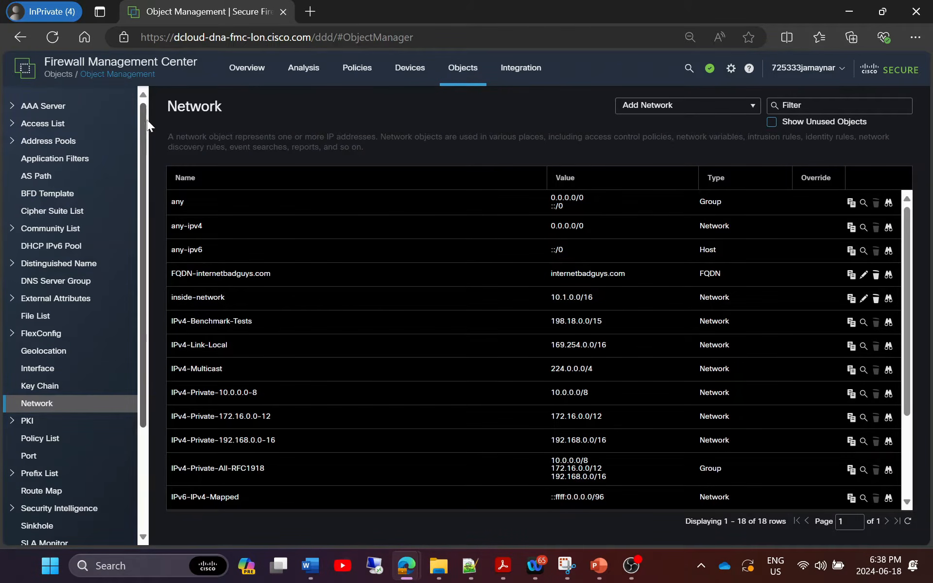
pyautogui.click(77, 158)
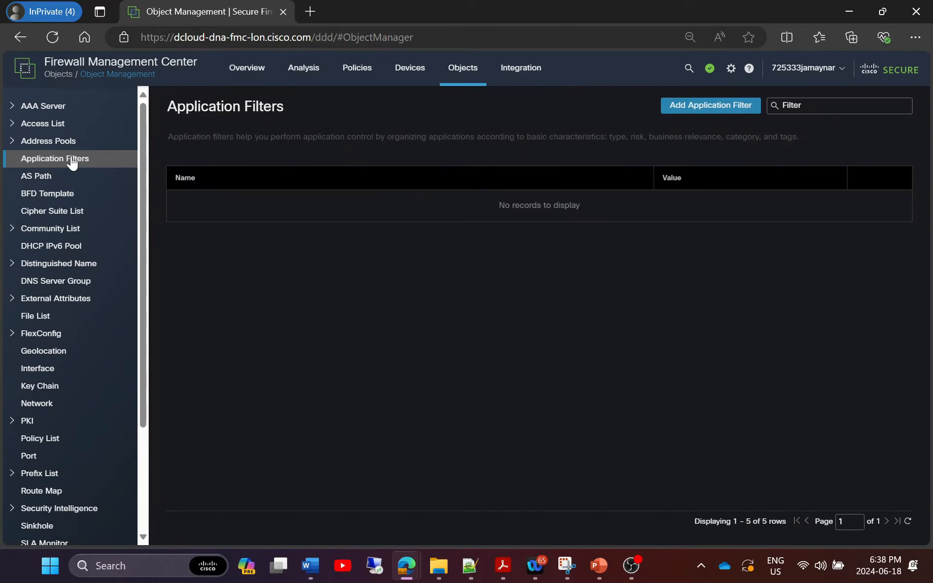
# Start a new application filter named MyApps.
pyautogui.click(704, 108)
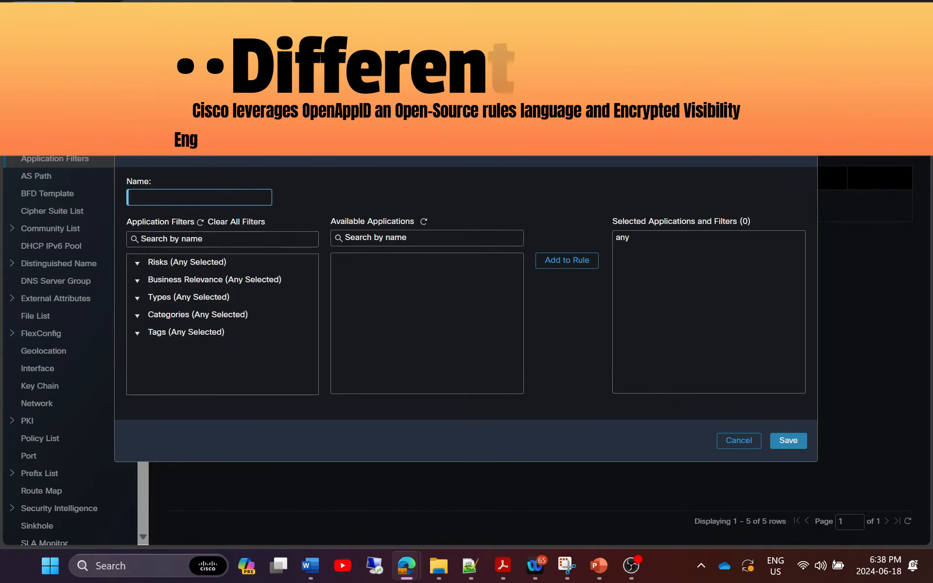
pyautogui.write('MyApps')
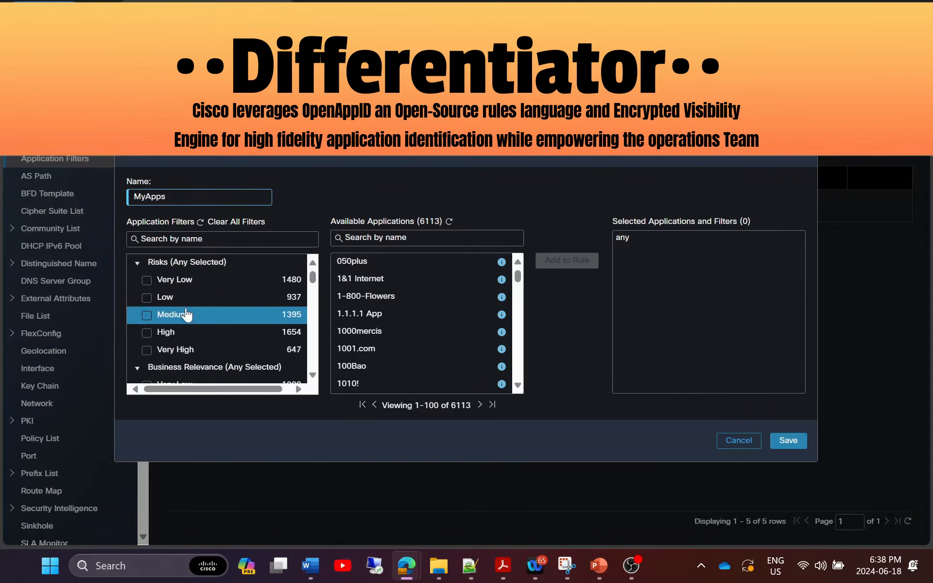
pyautogui.scroll(-2, 176, 308)
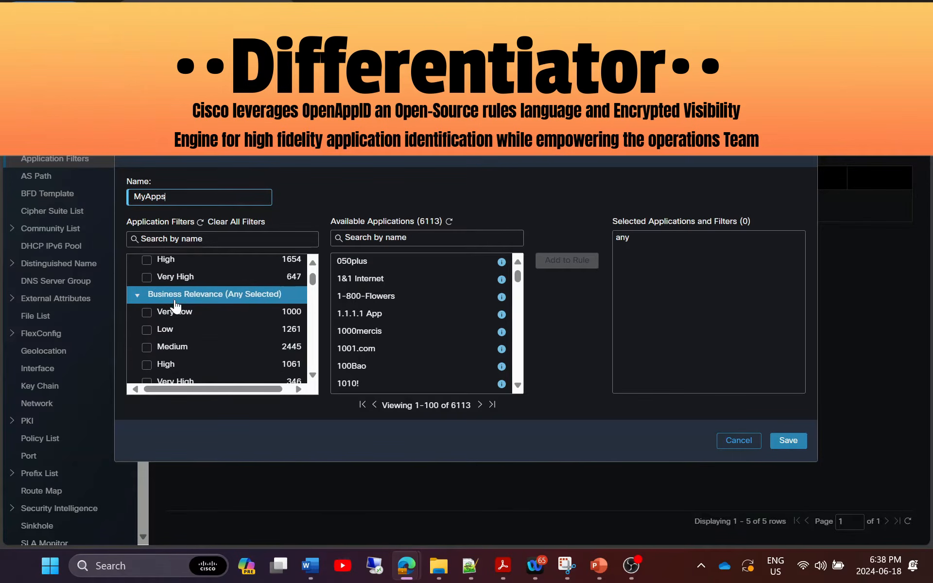
pyautogui.scroll(-4, 194, 301)
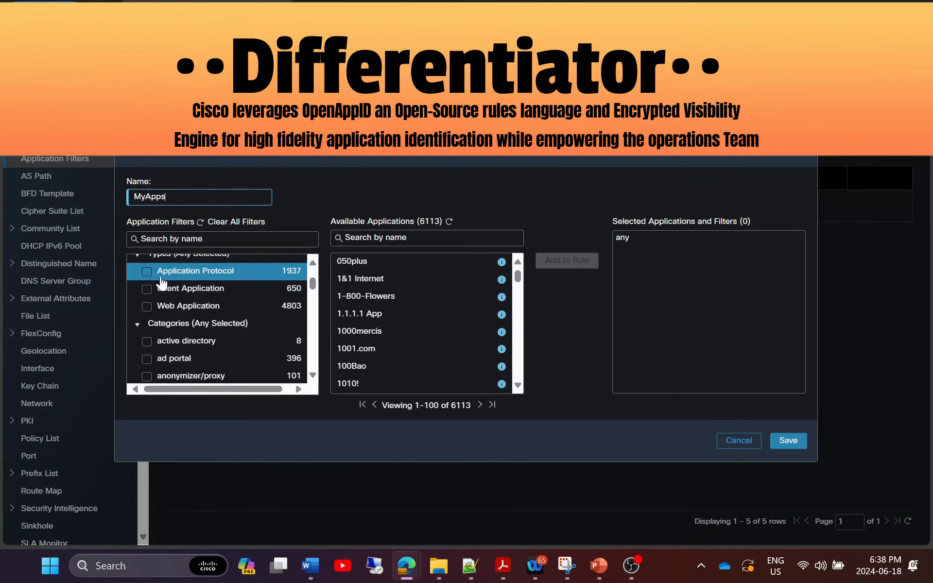
pyautogui.scroll(-2, 203, 281)
# Add the six applications from 1.1.1.1 App through Anonymizer to MyApps and save it.
pyautogui.click(146, 303)
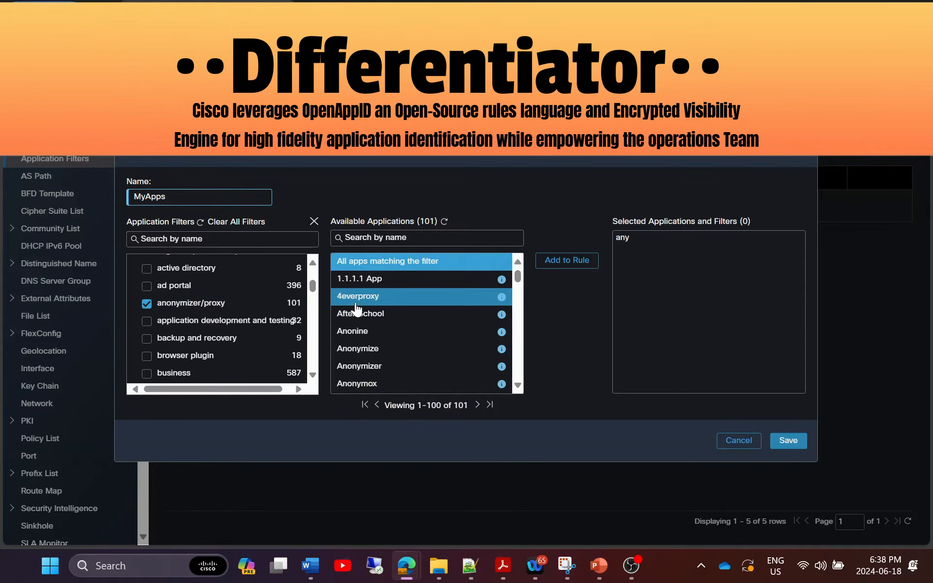
pyautogui.click(566, 262)
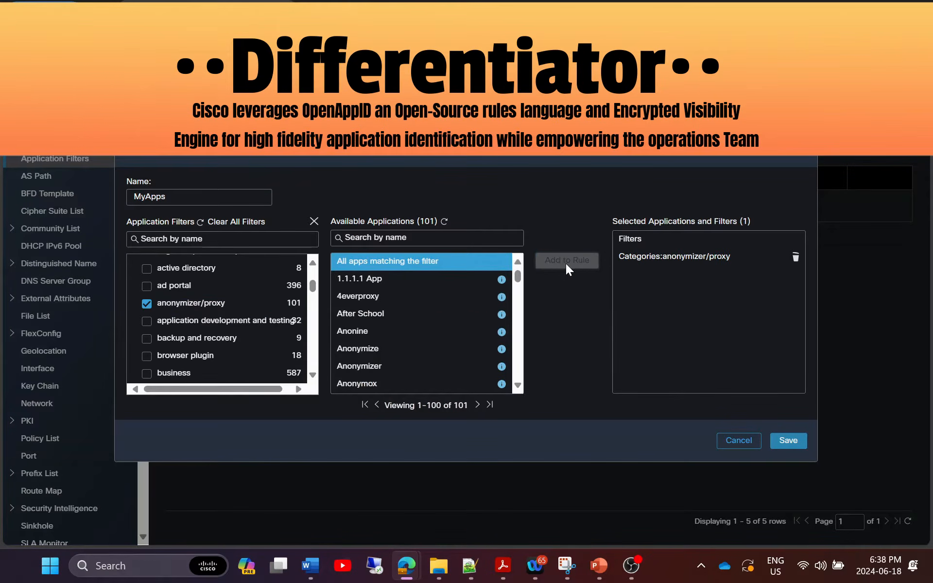
pyautogui.click(795, 258)
pyautogui.click(409, 280)
pyautogui.keyDown('shift'); pyautogui.click(369, 372); pyautogui.keyUp('shift')
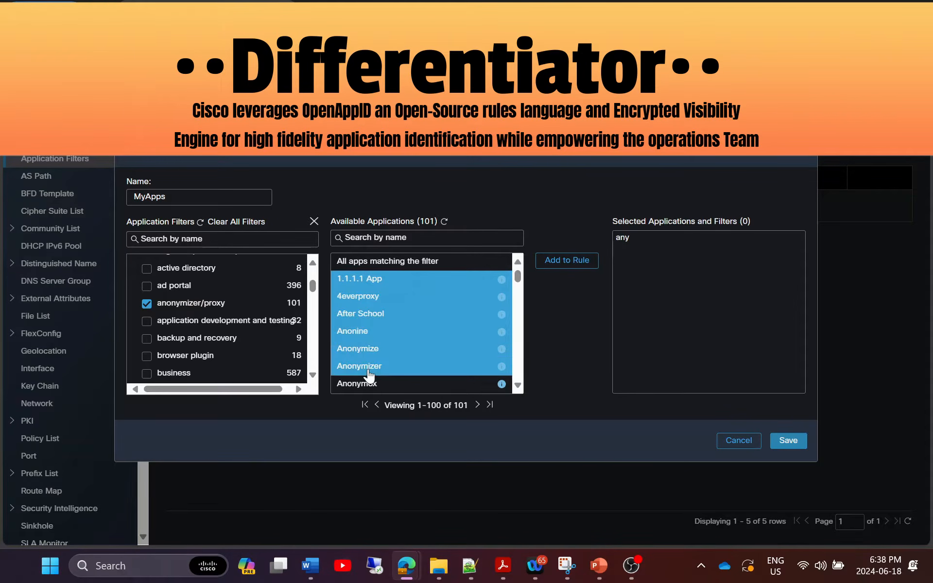
pyautogui.click(566, 261)
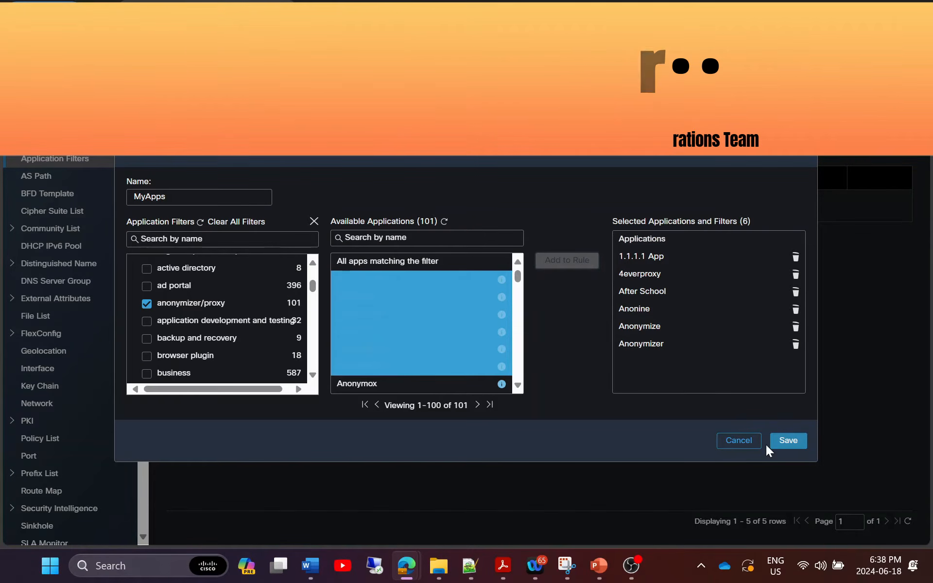
pyautogui.click(739, 440)
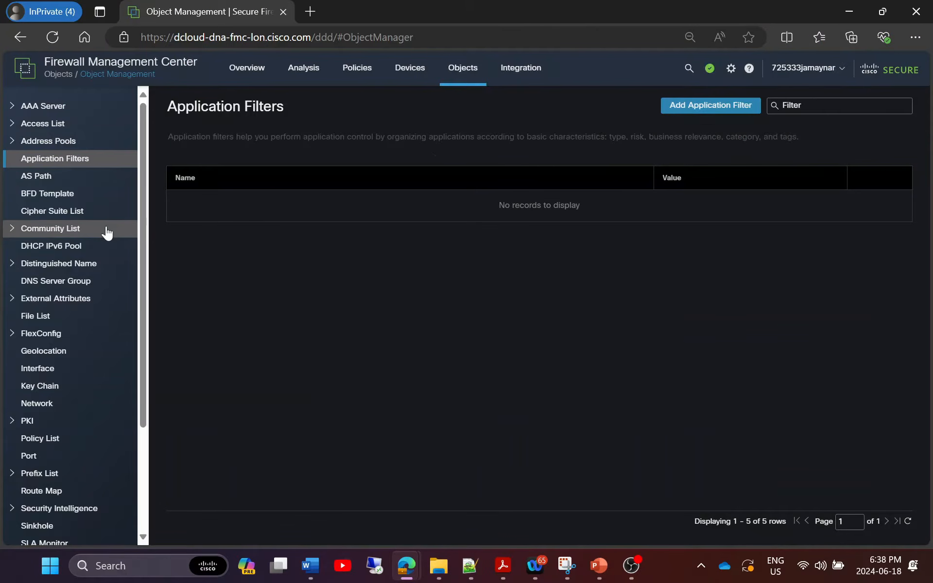
# Review the 34 mapped IPs of the webex_meetings_and_messaging dynamic object.
pyautogui.click(62, 299)
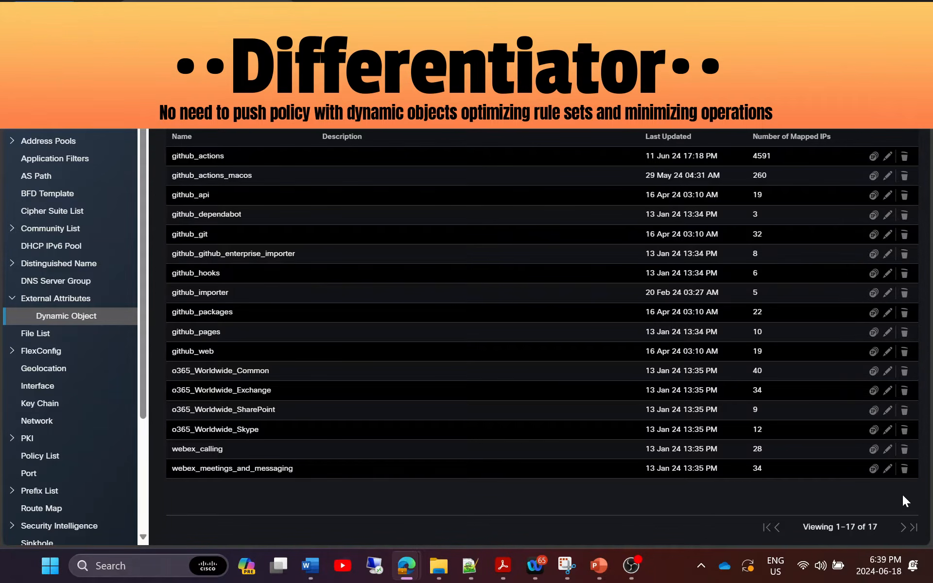
pyautogui.click(873, 469)
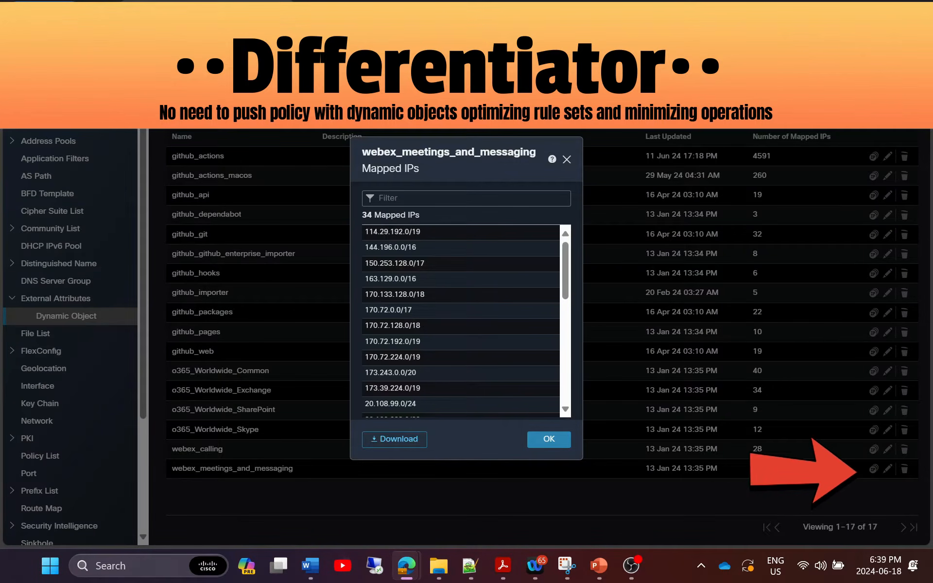
pyautogui.scroll(-5, 377, 319)
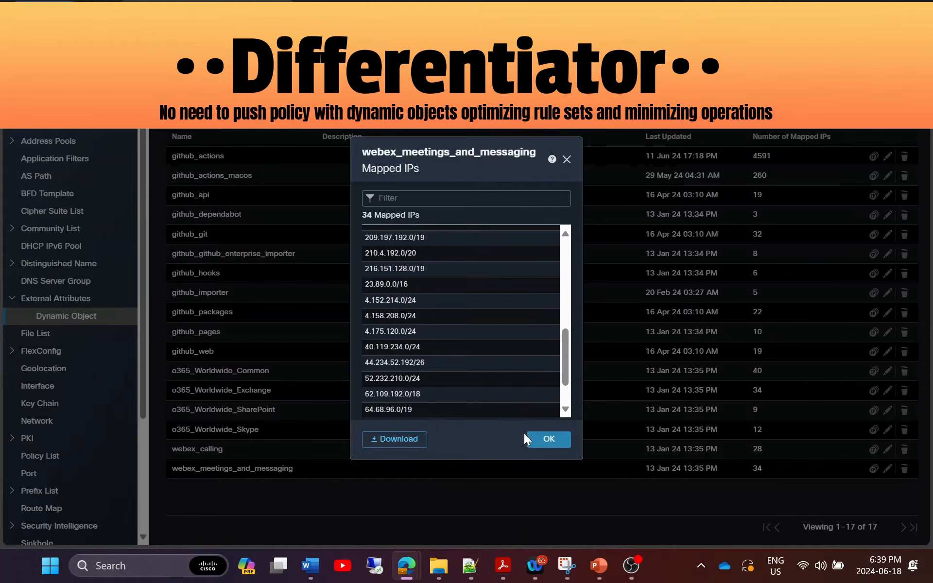
pyautogui.scroll(5, 430, 355)
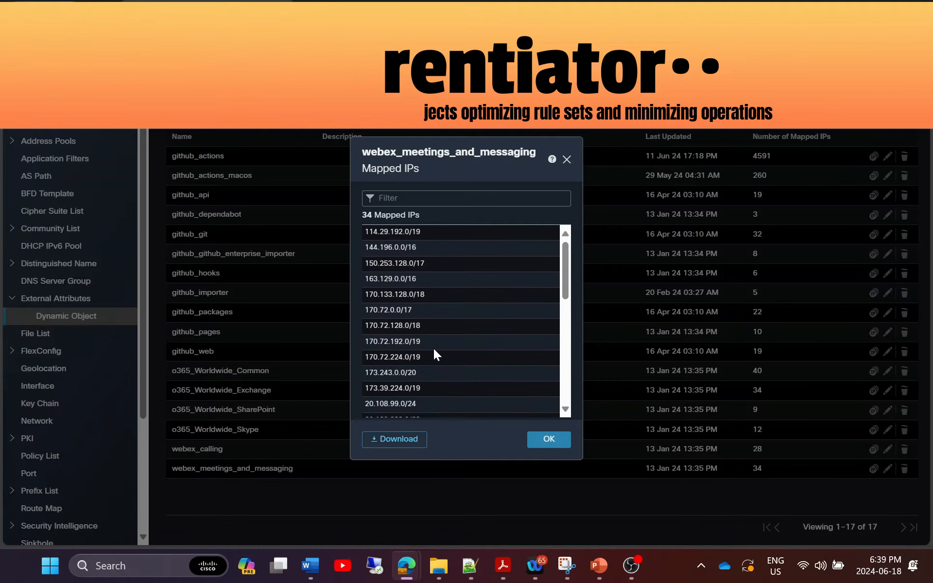
pyautogui.click(532, 439)
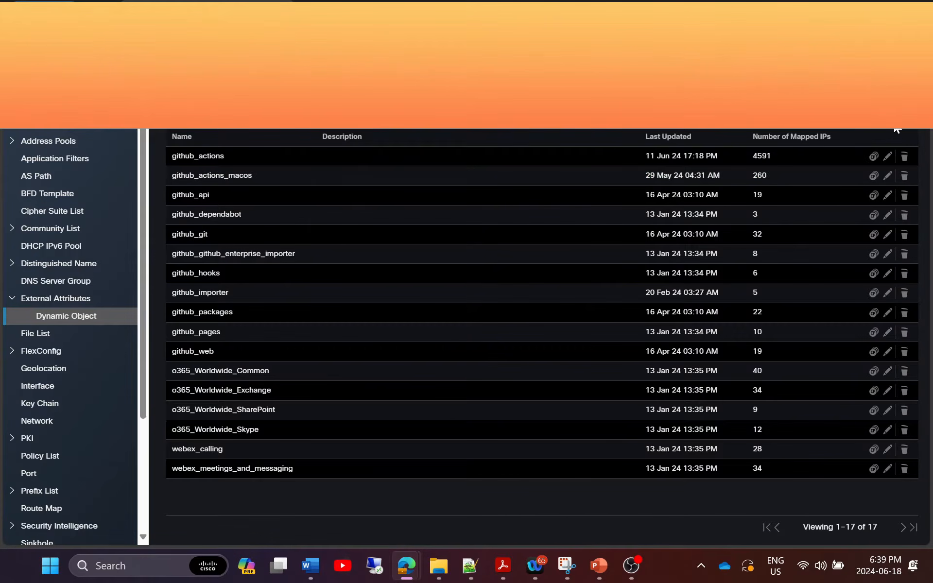
# Open a new dynamic object, check its type setting, and cancel without saving.
pyautogui.click(909, 111)
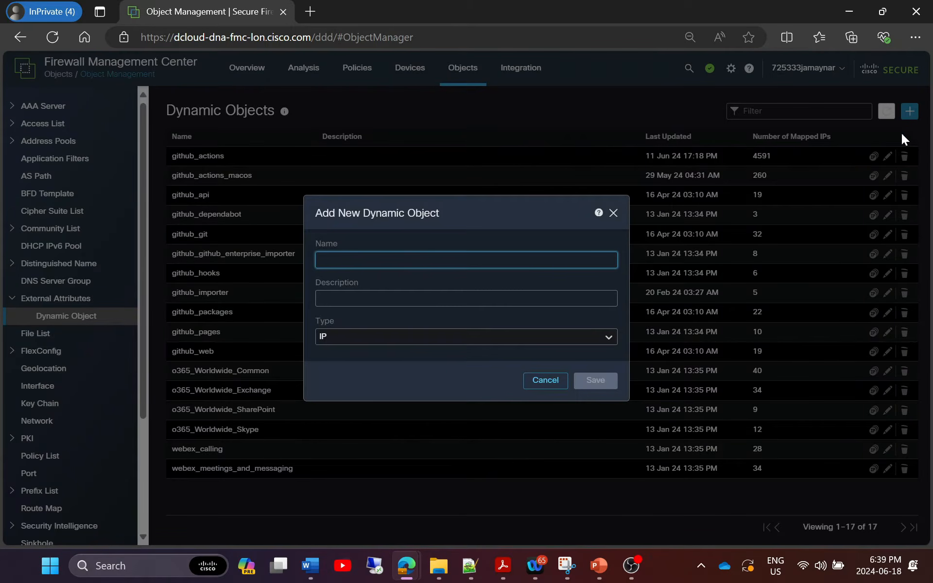
pyautogui.click(466, 337)
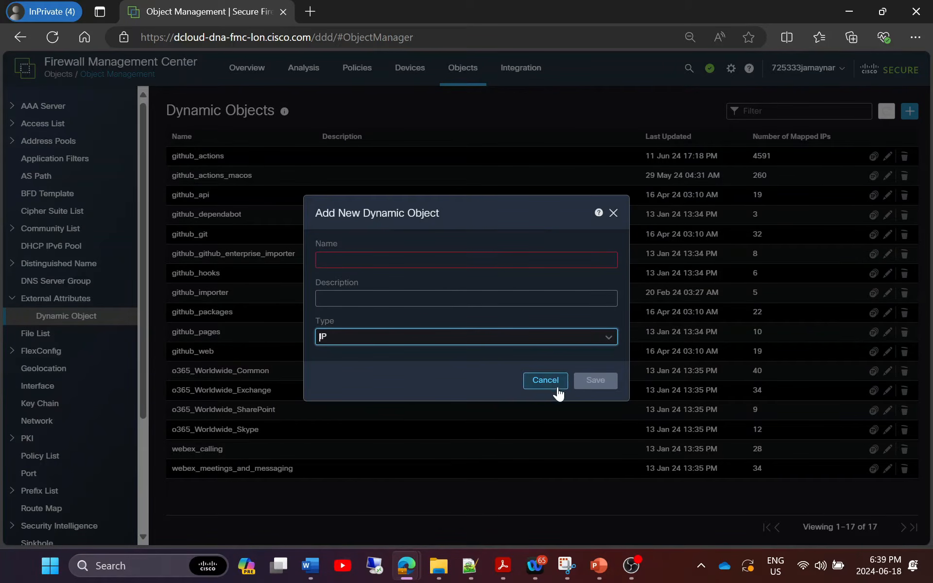
pyautogui.click(554, 383)
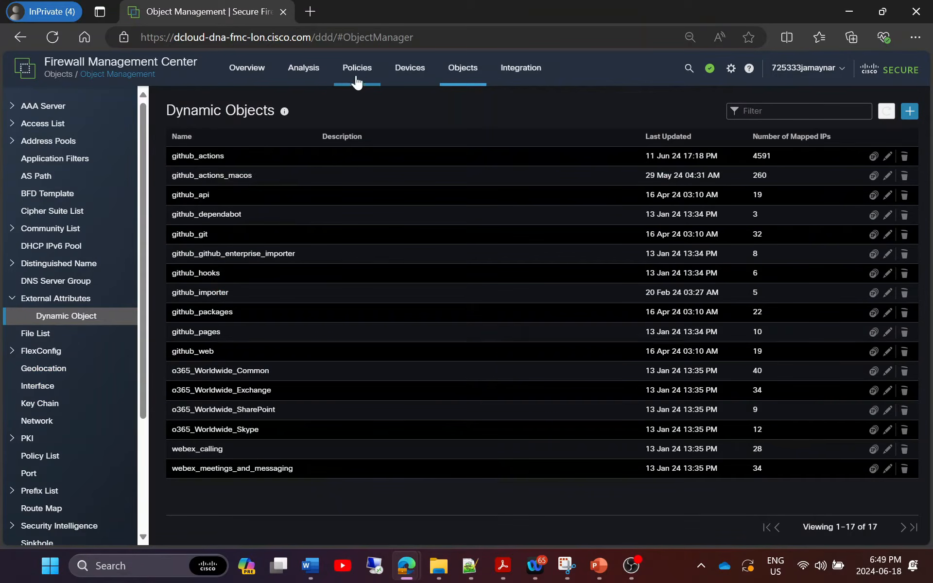
# Create the Branch Office access control policy with Block All Traffic default, targeting FTDv-TG.
pyautogui.moveTo(358, 75)
pyautogui.click(380, 120)
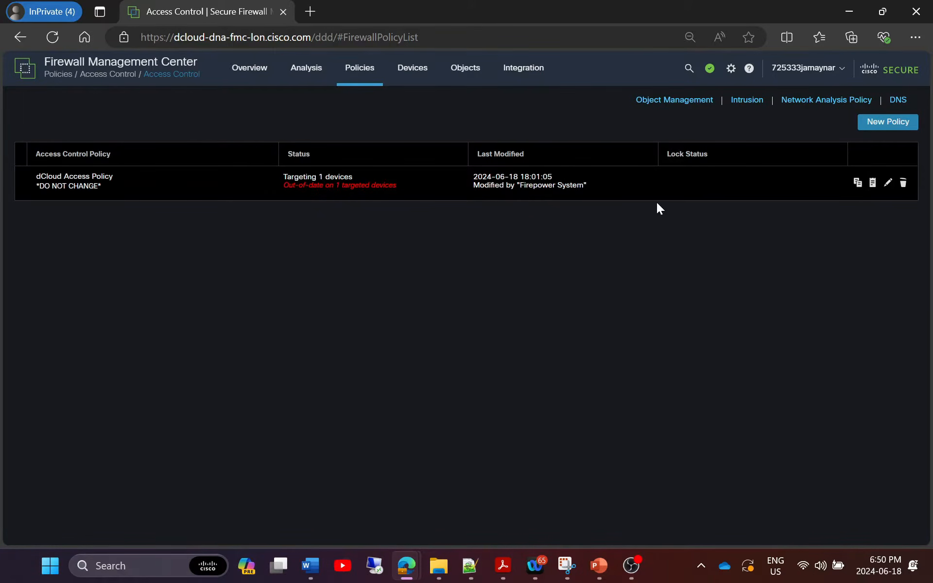
pyautogui.click(883, 124)
pyautogui.write('Bran')
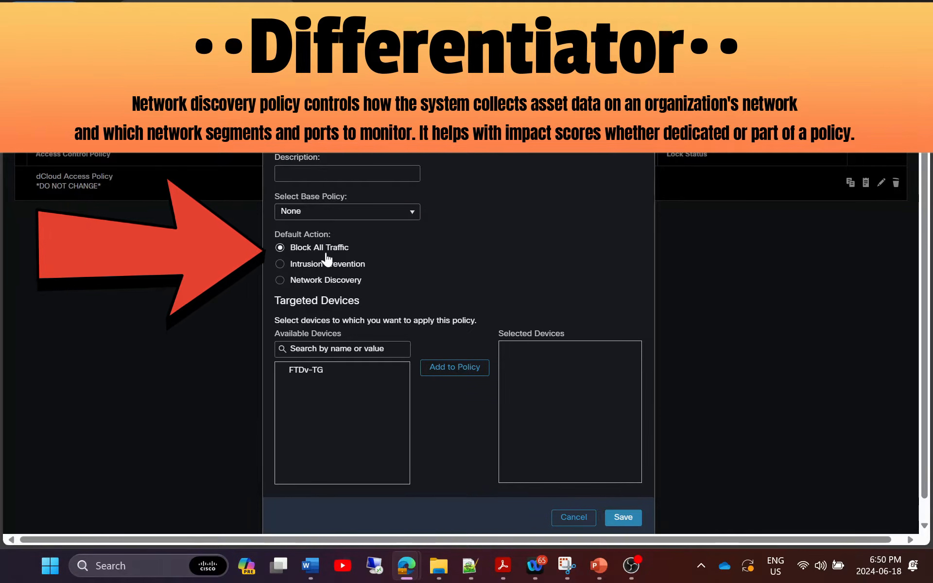
pyautogui.click(327, 373)
pyautogui.click(456, 372)
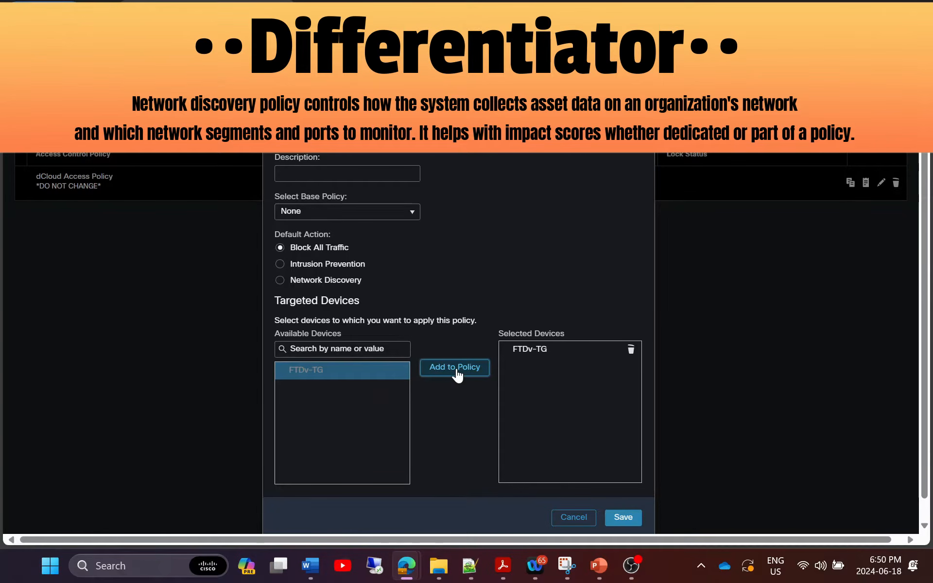
pyautogui.click(623, 518)
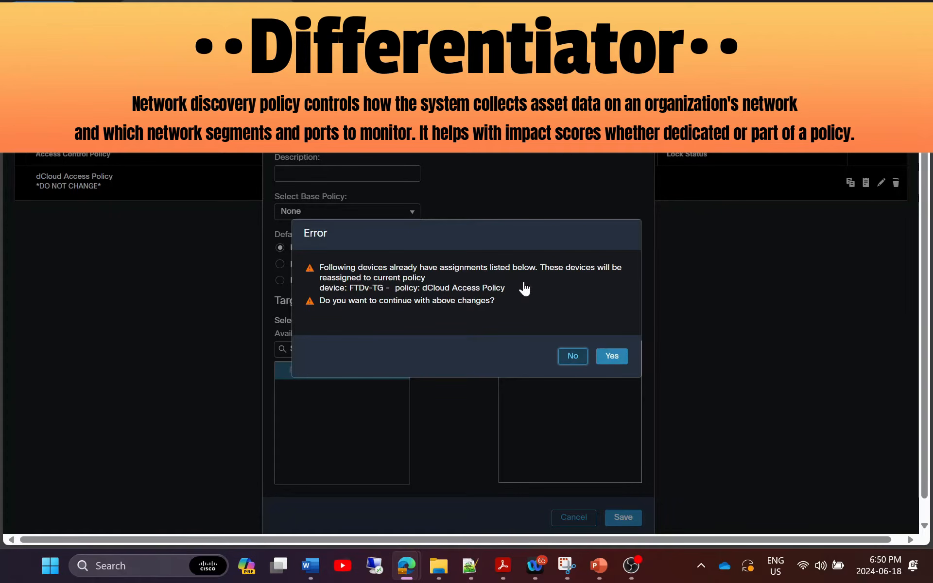
# Confirm reassigning FTDv-TG to Branch Office and open the policy's Security Intelligence settings.
pyautogui.click(611, 357)
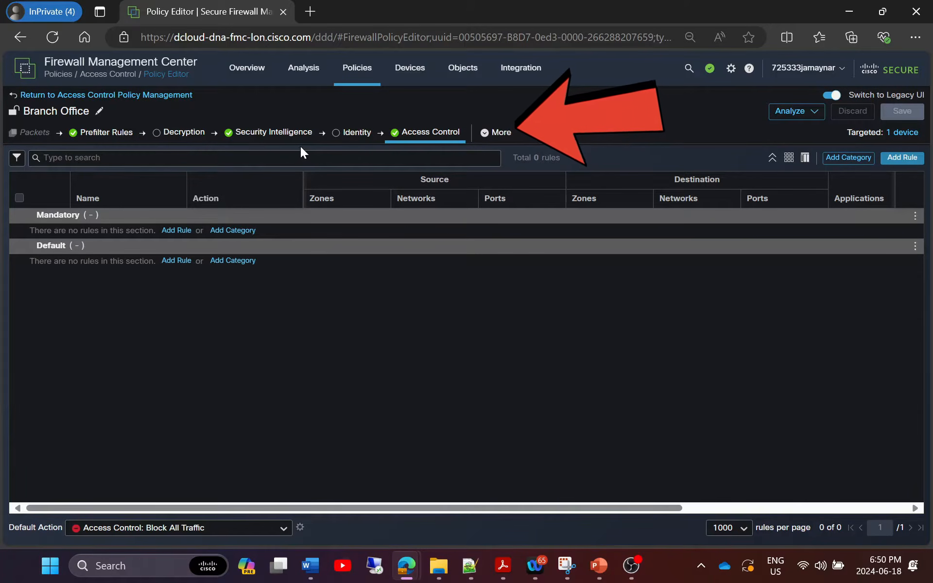
pyautogui.click(279, 139)
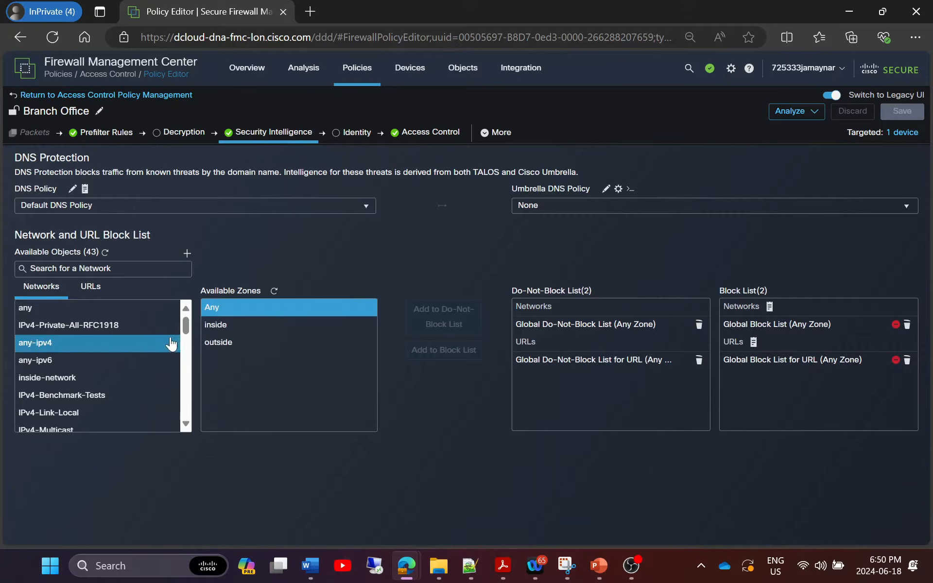
# Add network feeds Attackers through Tor_exit_node to the Block List, then show URL objects.
pyautogui.moveTo(188, 324); pyautogui.dragTo(184, 352)
pyautogui.scroll(-3, 129, 355)
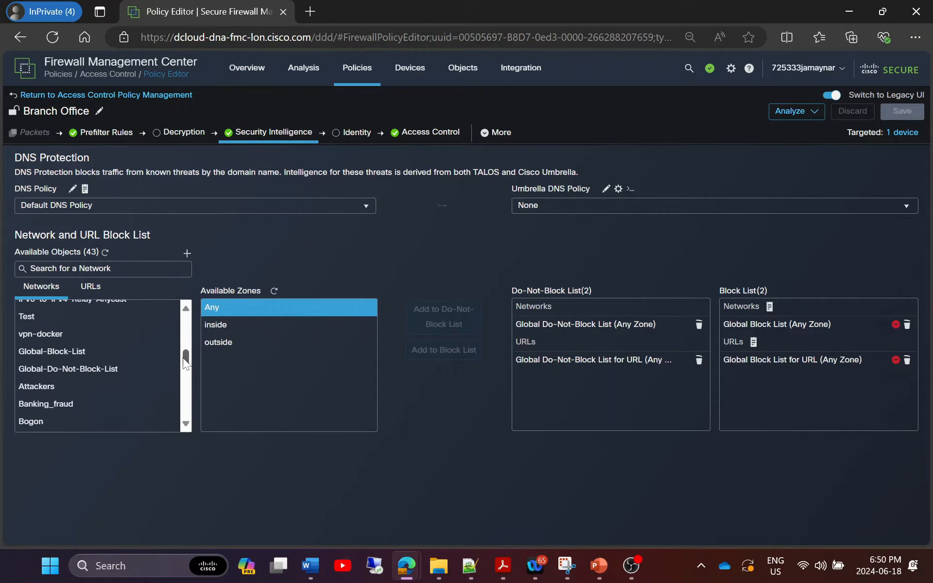
pyautogui.click(80, 343)
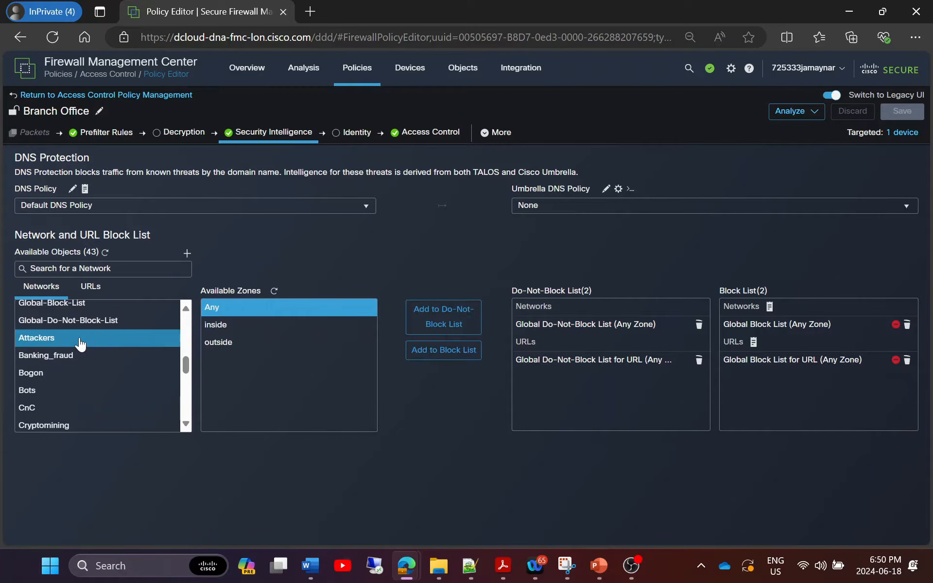
pyautogui.hotkey('shift', 'Down')
pyautogui.hotkey('shift', 'Down')
pyautogui.hotkey('shift', 'Down')
pyautogui.hotkey('shift', 'Down')
pyautogui.hotkey('shift', 'Down')
pyautogui.hotkey('shift', 'Down')
pyautogui.hotkey('shift', 'Down')
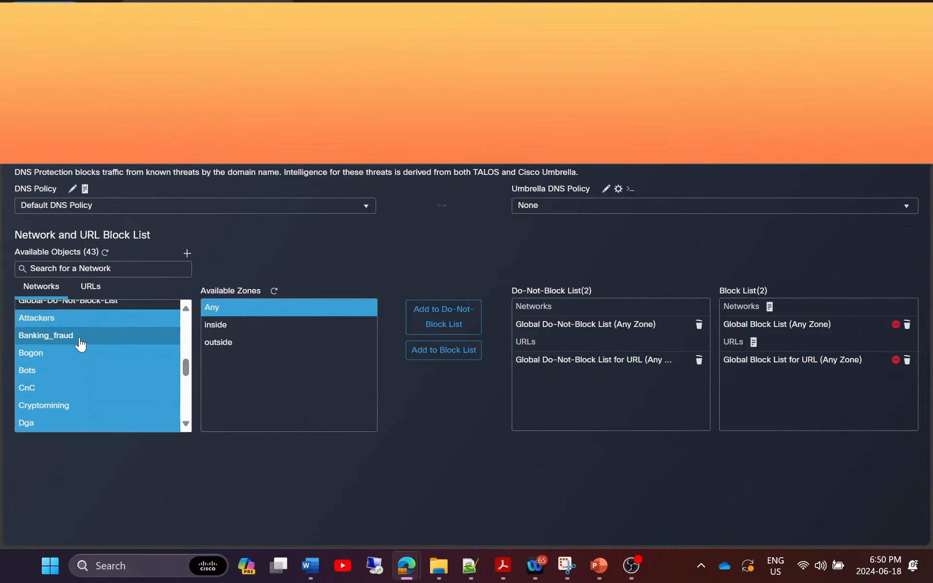
pyautogui.hotkey('shift', 'Down')
pyautogui.hotkey('shift', 'Down')
pyautogui.hotkey('shift', 'Down')
pyautogui.hotkey('shift', 'Down')
pyautogui.hotkey('shift', 'Down')
pyautogui.hotkey('shift', 'Down')
pyautogui.hotkey('shift', 'Down')
pyautogui.hotkey('shift', 'Down')
pyautogui.hotkey('shift', 'Down')
pyautogui.hotkey('shift', 'Down')
pyautogui.hotkey('shift', 'Down')
pyautogui.hotkey('shift', 'Down')
pyautogui.hotkey('shift', 'Down')
pyautogui.hotkey('shift', 'Down')
pyautogui.hotkey('shift', 'Down')
pyautogui.hotkey('shift', 'Down')
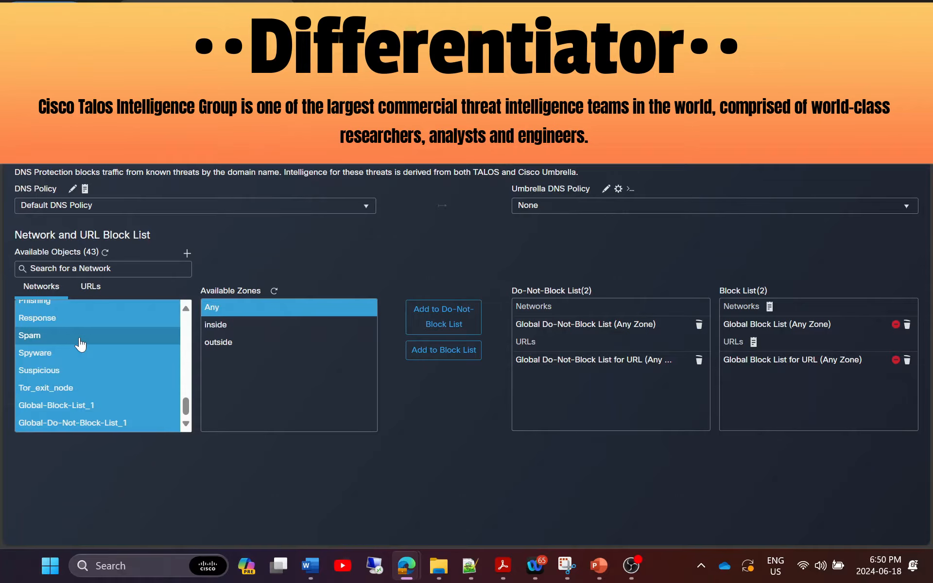
pyautogui.hotkey('shift', 'Up')
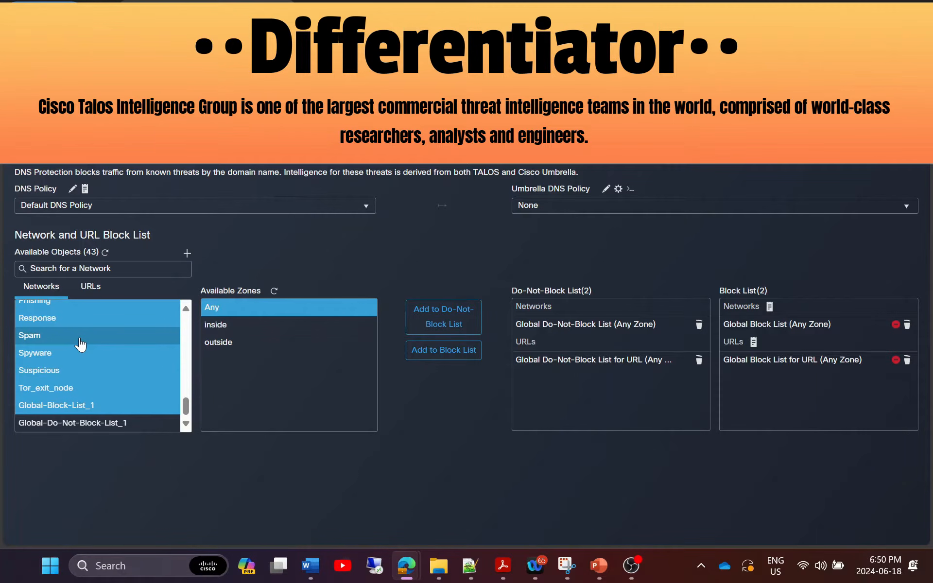
pyautogui.hotkey('shift', 'Up')
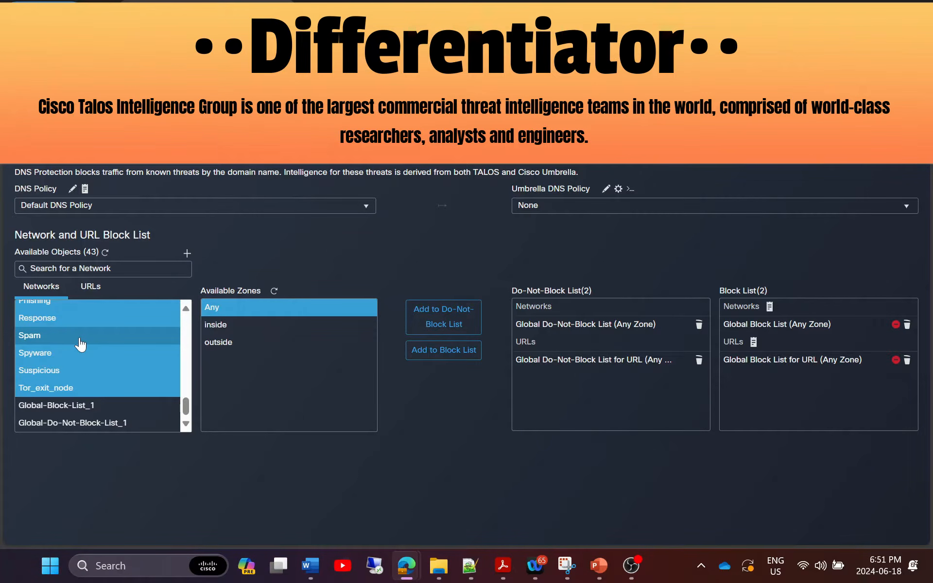
pyautogui.click(429, 351)
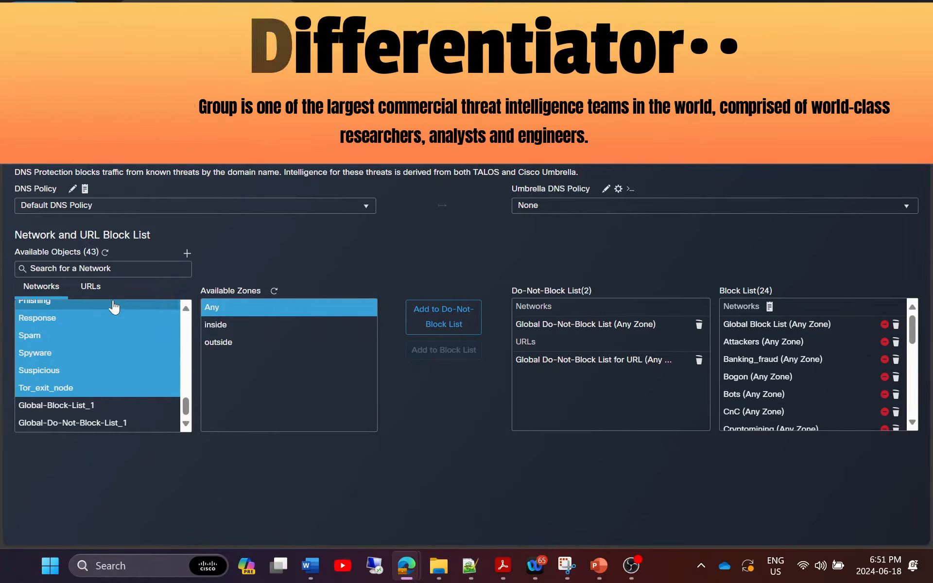
pyautogui.click(90, 286)
# Add the URL feeds from URL Attackers through URL Tor_exit_node to the Block List.
pyautogui.click(58, 380)
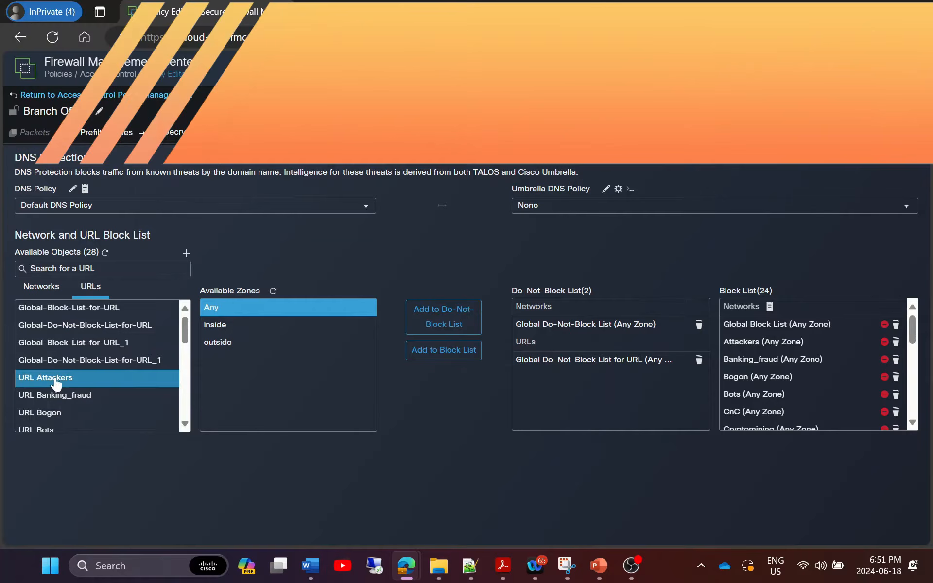
pyautogui.hotkey('shift', 'Down')
pyautogui.hotkey('shift', 'Down')
pyautogui.hotkey('shift', 'Down')
pyautogui.hotkey('shift', 'Down')
pyautogui.hotkey('shift', 'Down')
pyautogui.hotkey('shift', 'Down')
pyautogui.hotkey('shift', 'Down')
pyautogui.hotkey('shift', 'Down')
pyautogui.hotkey('shift', 'Down')
pyautogui.hotkey('shift', 'Down')
pyautogui.hotkey('shift', 'Down')
pyautogui.hotkey('shift', 'Down')
pyautogui.hotkey('shift', 'Down')
pyautogui.hotkey('shift', 'Down')
pyautogui.hotkey('shift', 'Down')
pyautogui.hotkey('shift', 'Down')
pyautogui.hotkey('shift', 'Down')
pyautogui.hotkey('shift', 'Down')
pyautogui.hotkey('shift', 'Down')
pyautogui.hotkey('shift', 'Down')
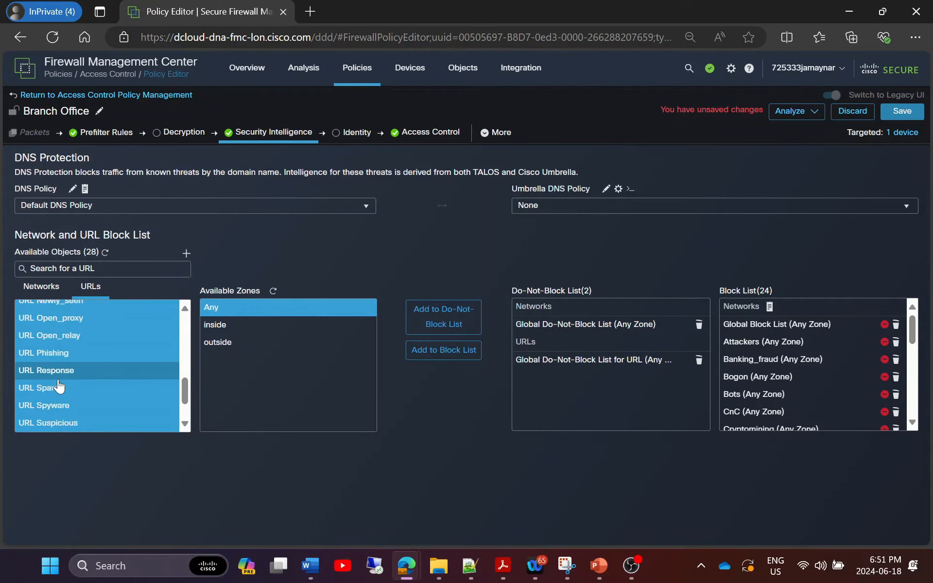
pyautogui.hotkey('shift', 'Up')
pyautogui.hotkey('shift', 'Up')
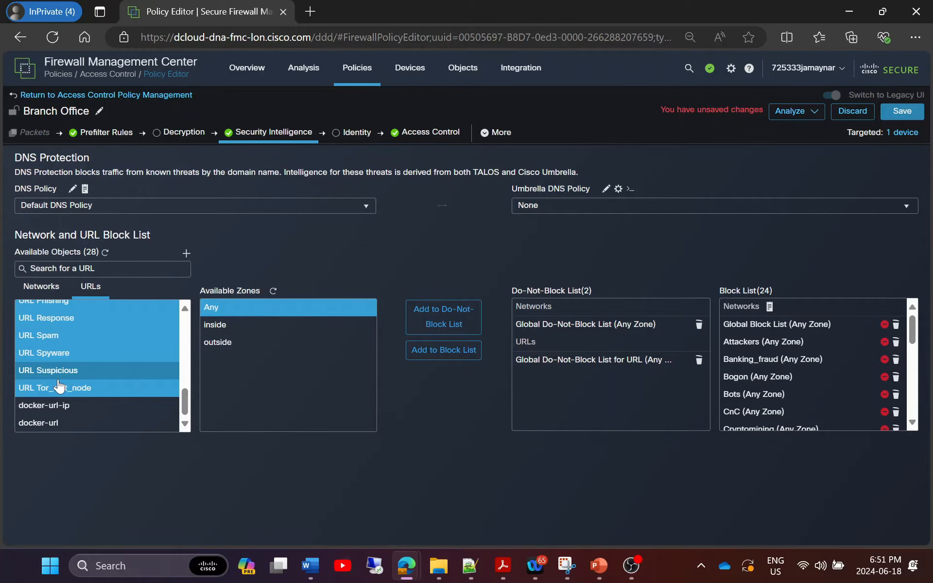
pyautogui.click(442, 350)
pyautogui.scroll(-6, 786, 347)
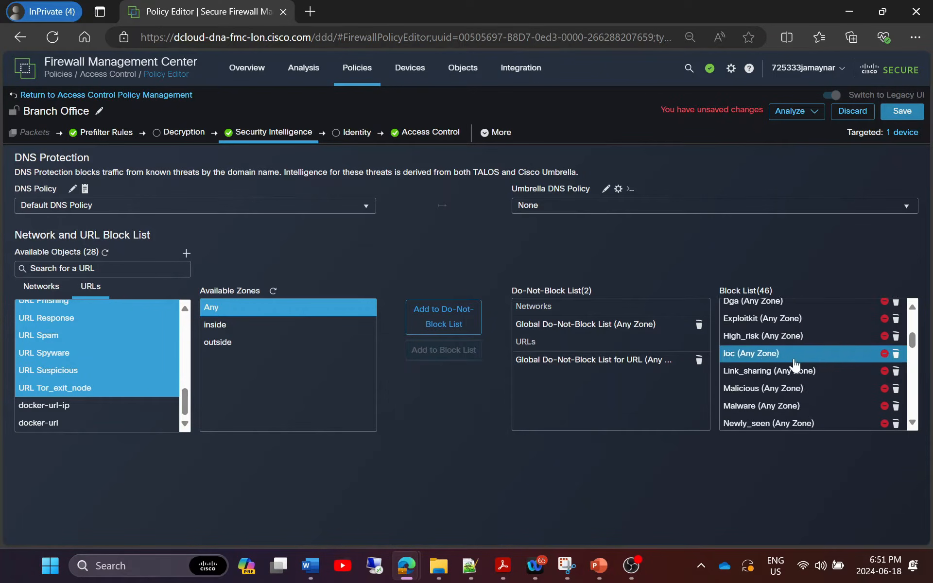
pyautogui.scroll(-2, 779, 391)
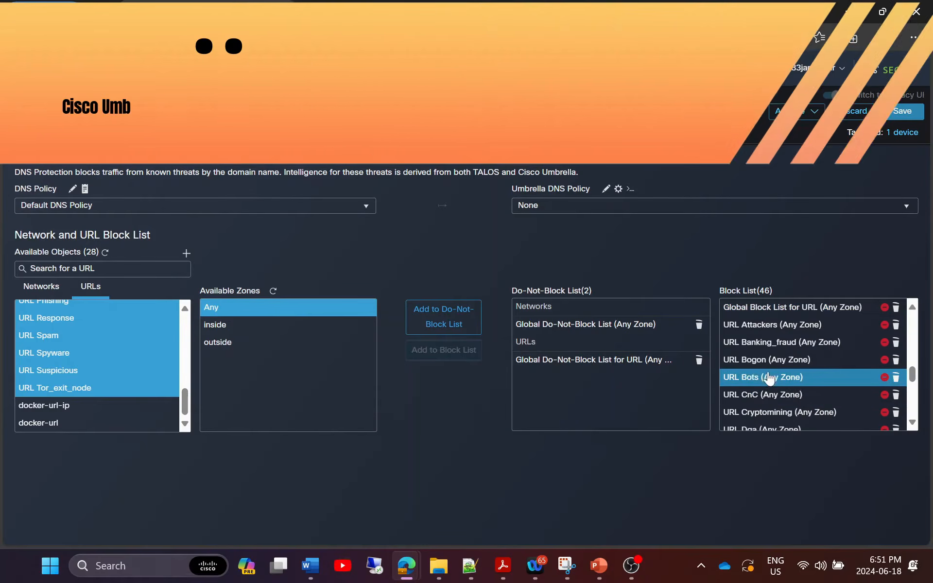
pyautogui.scroll(8, 767, 388)
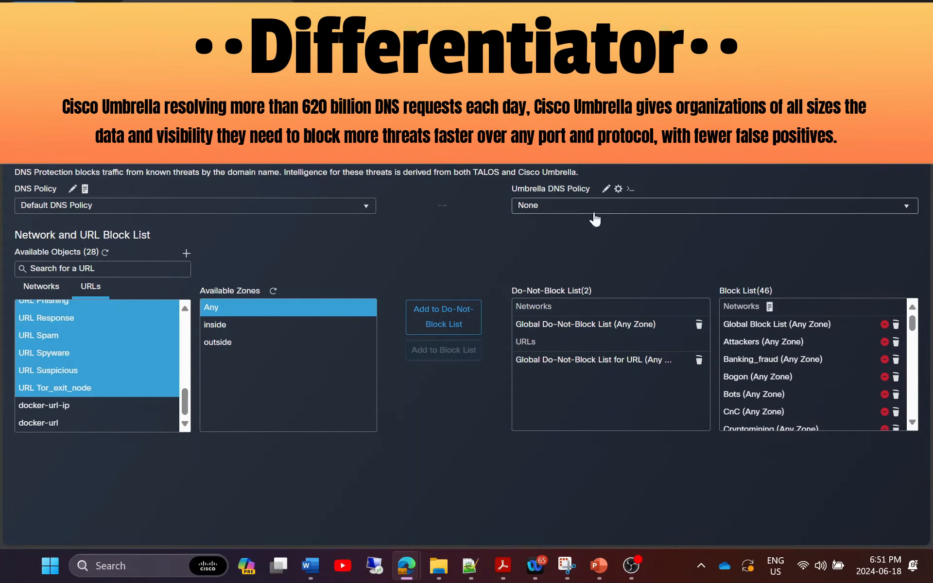
# Leave Umbrella DNS at None, keep Default DNS Policy, and save the Branch Office policy.
pyautogui.click(649, 209)
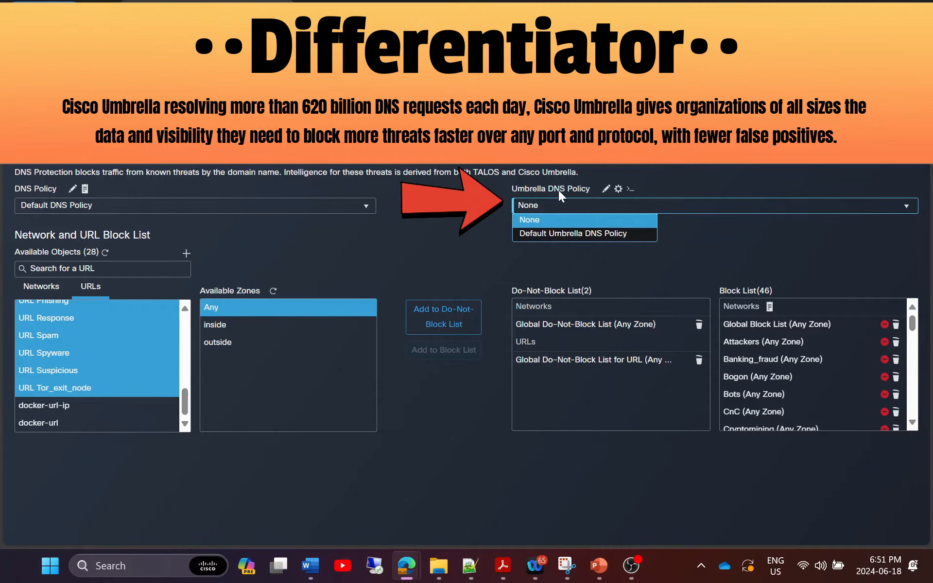
pyautogui.click(485, 248)
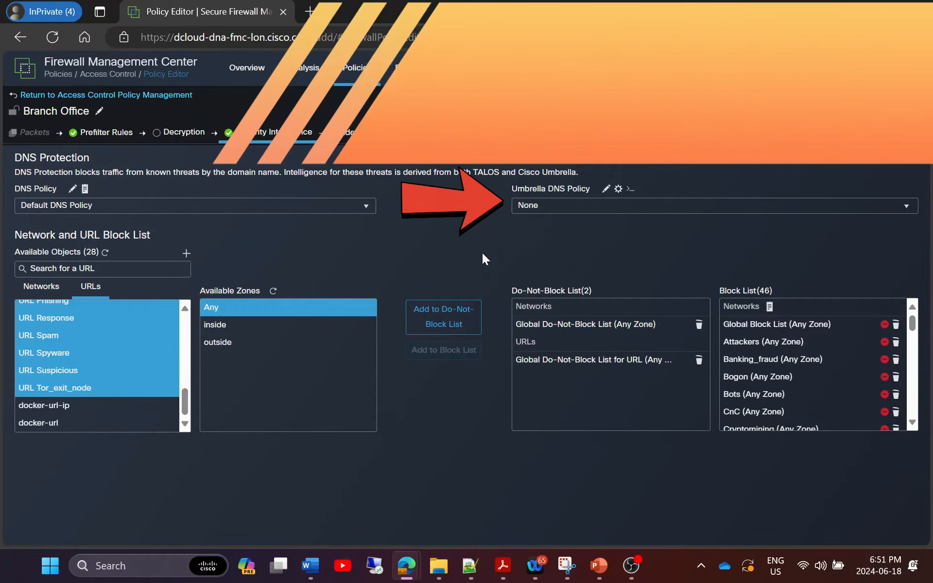
pyautogui.click(144, 208)
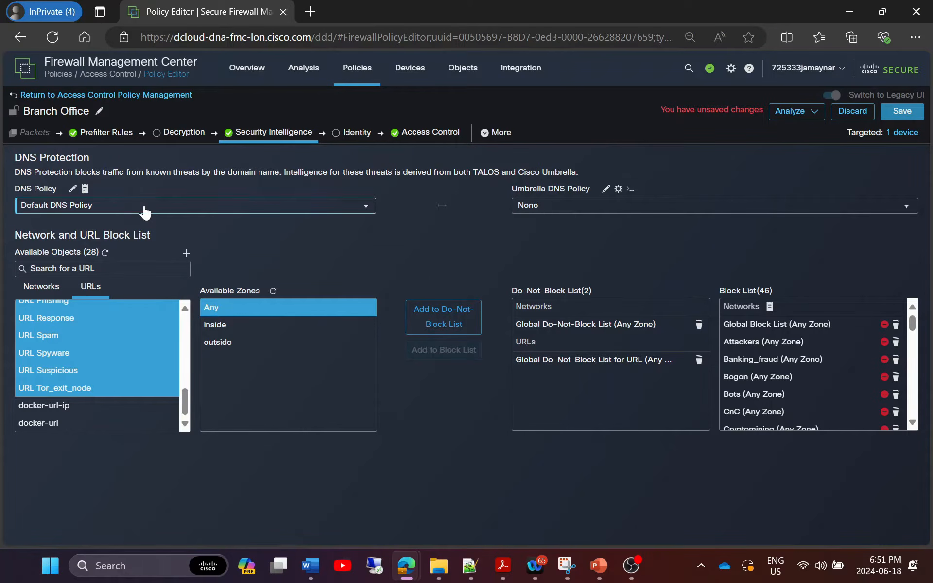
pyautogui.click(284, 244)
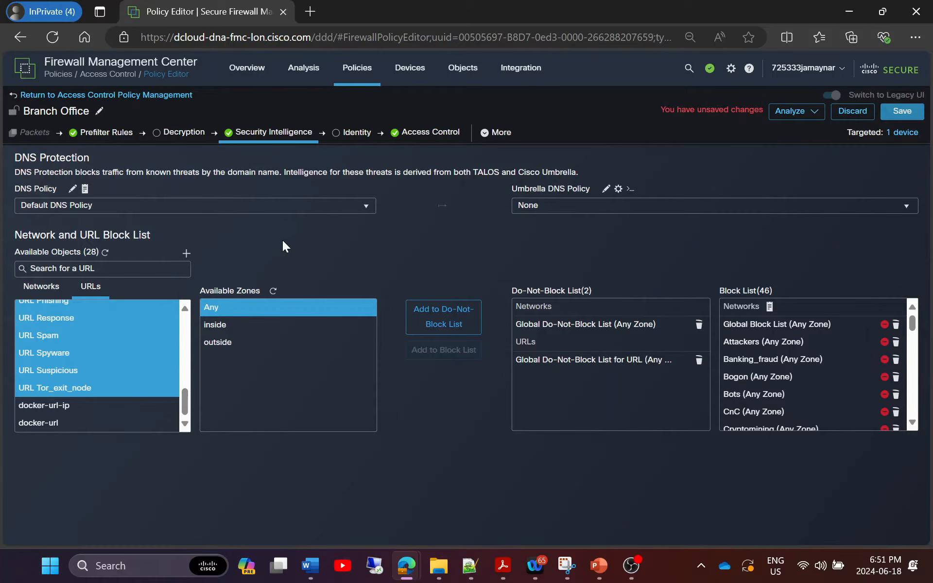
pyautogui.click(899, 115)
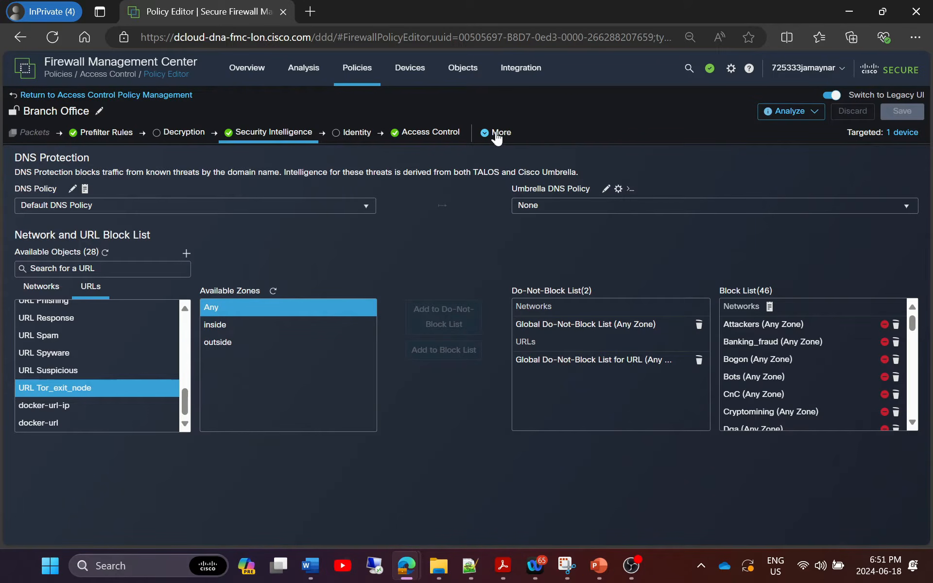
# Open the Branch Office Advanced Settings and inspect Elephant Flow Settings, cancelling without changes.
pyautogui.click(495, 136)
pyautogui.click(501, 151)
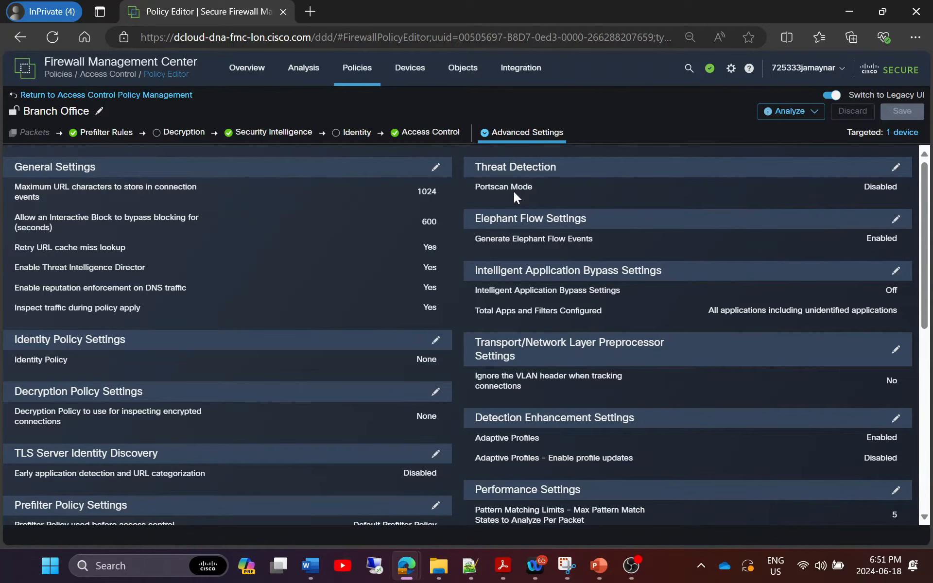
pyautogui.click(896, 219)
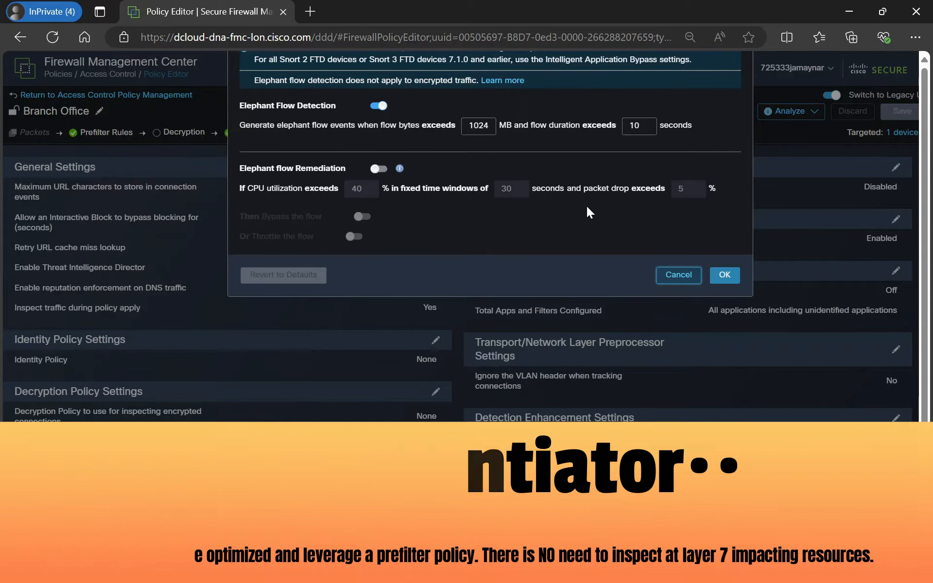
pyautogui.click(676, 277)
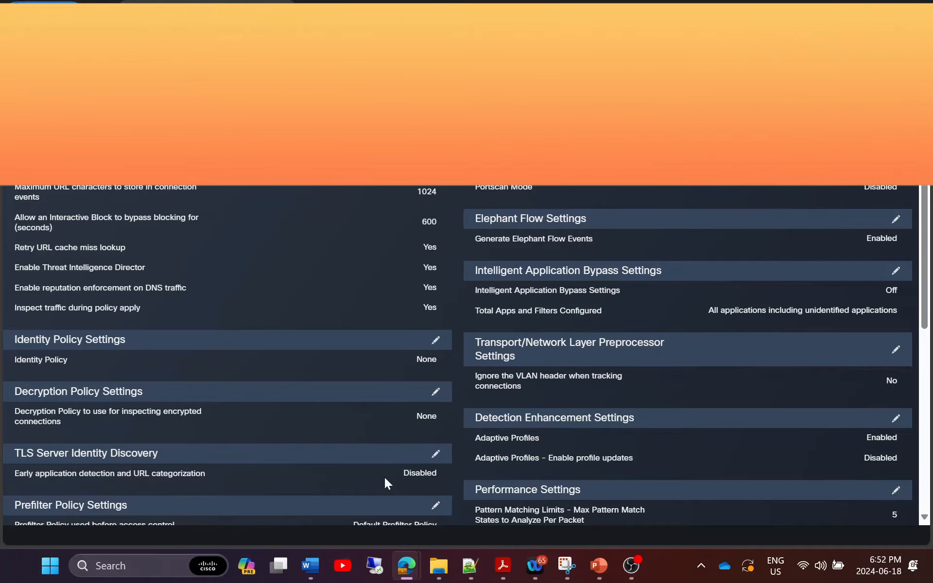
# Enable Early application detection and URL categorization under TLS Server Identity Discovery.
pyautogui.click(434, 453)
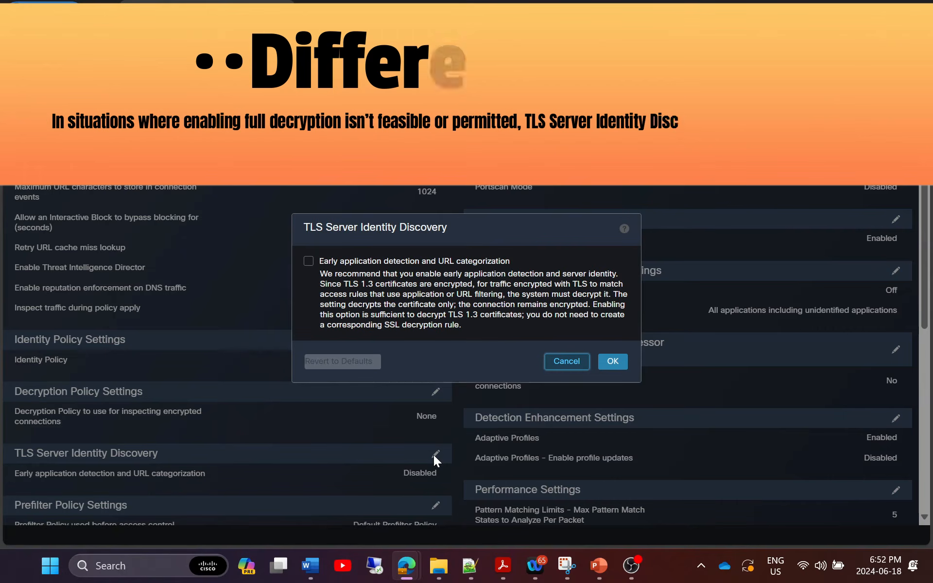
pyautogui.click(309, 260)
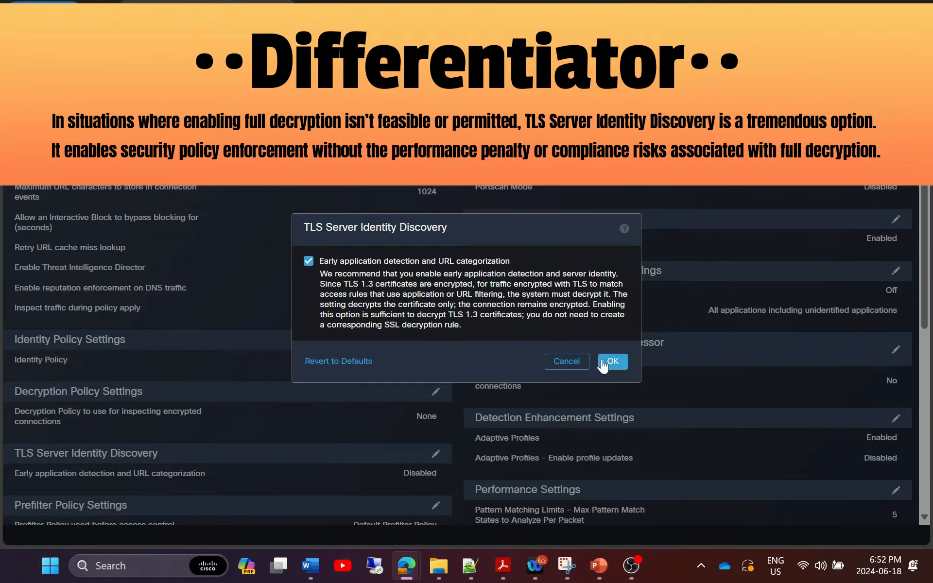
pyautogui.click(613, 362)
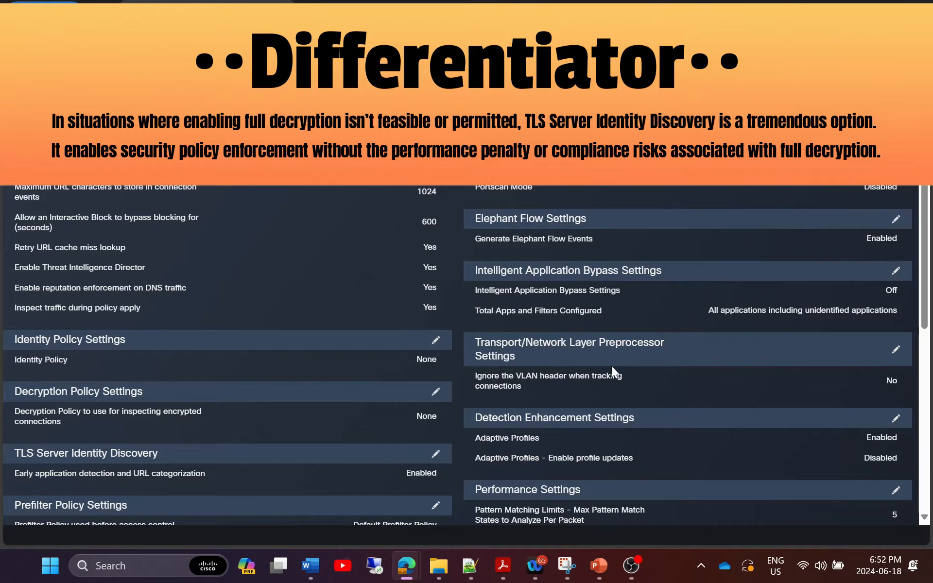
pyautogui.scroll(-8, 611, 366)
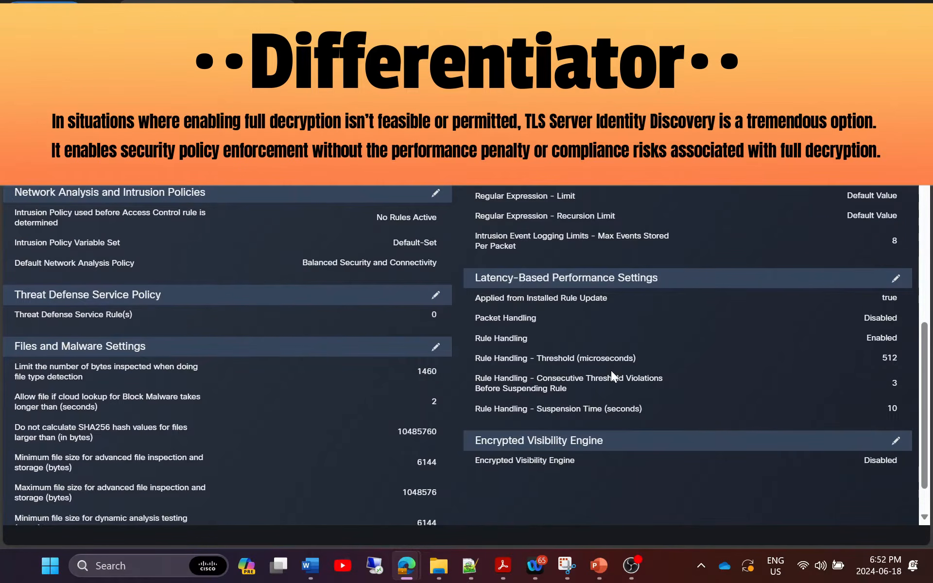
pyautogui.scroll(-1, 611, 374)
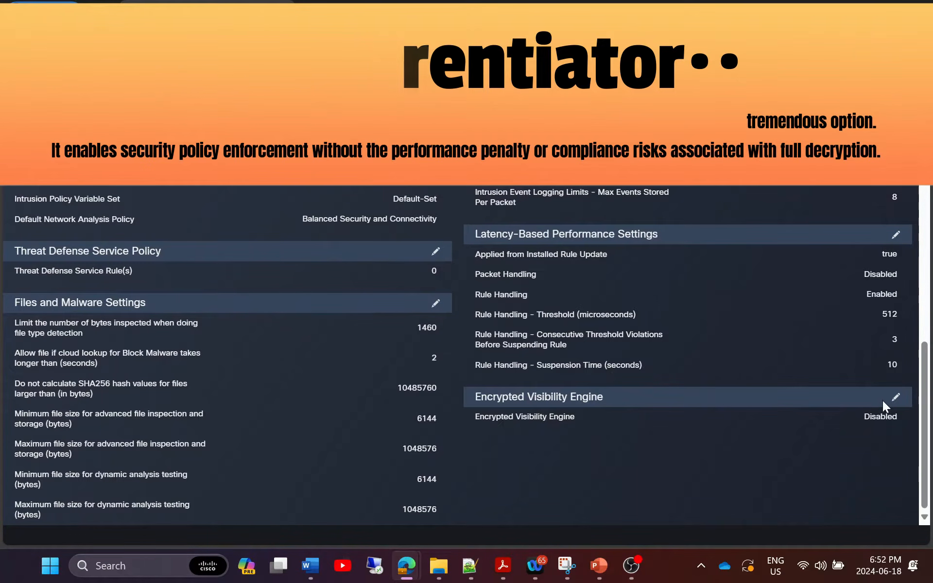
# Turn on the Encrypted Visibility Engine with EVE-score blocking at the Very High threshold.
pyautogui.click(895, 398)
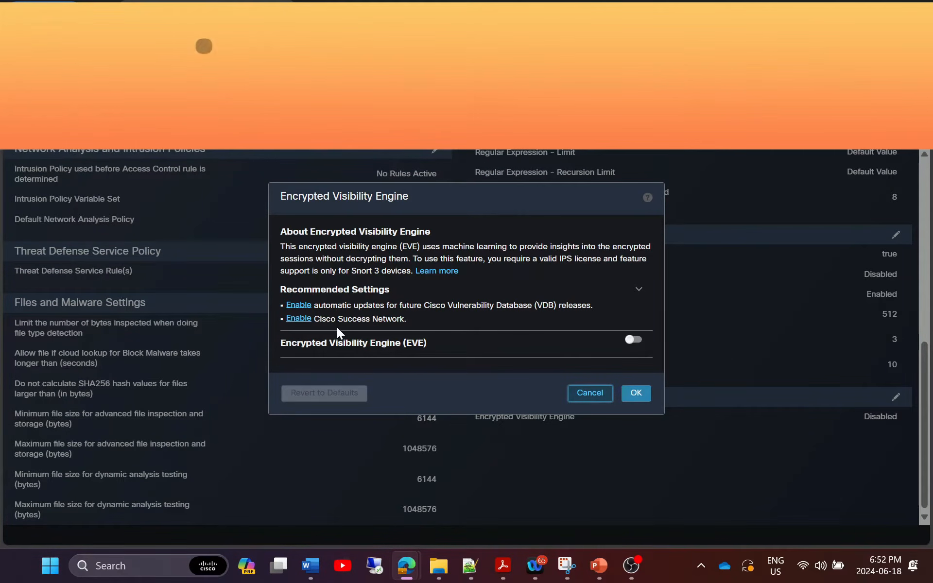
pyautogui.click(631, 340)
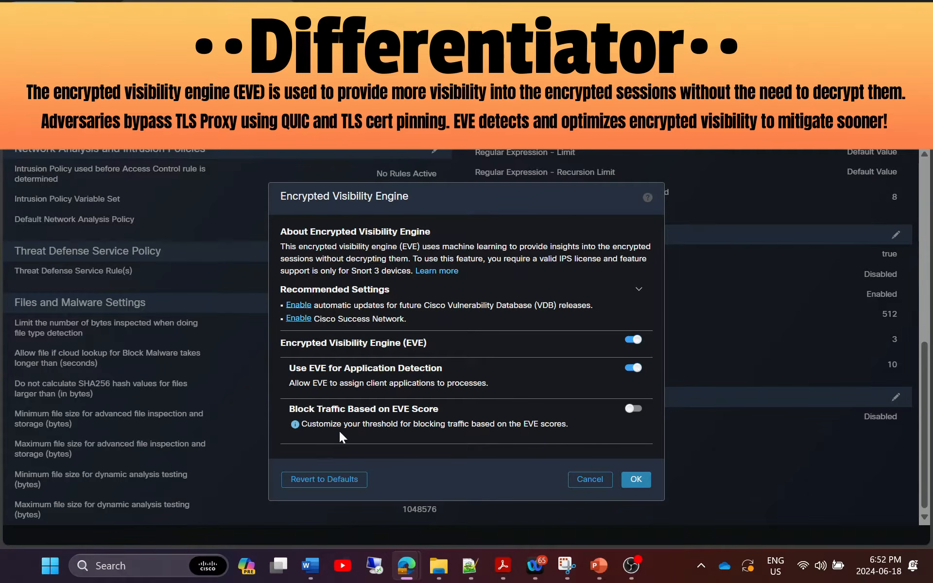
pyautogui.click(634, 409)
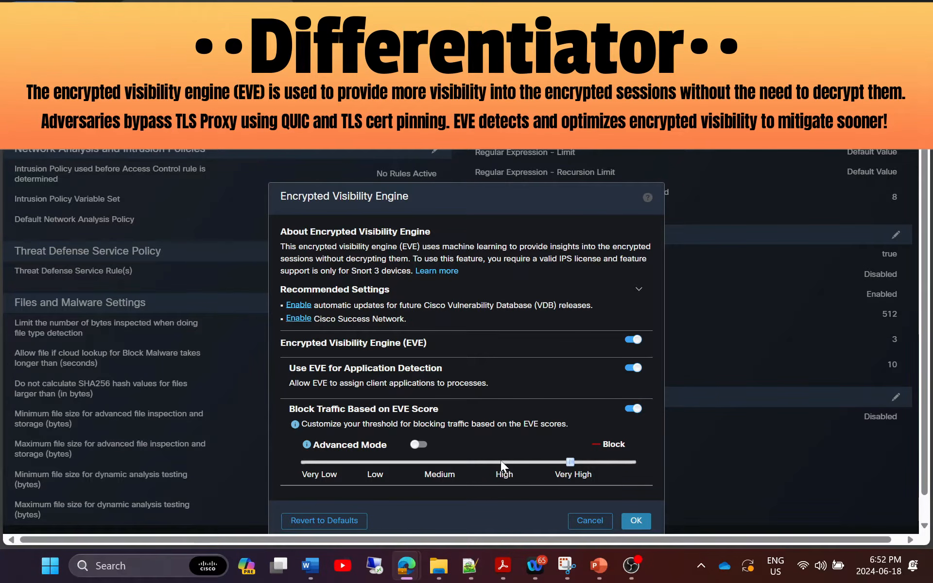
pyautogui.click(419, 446)
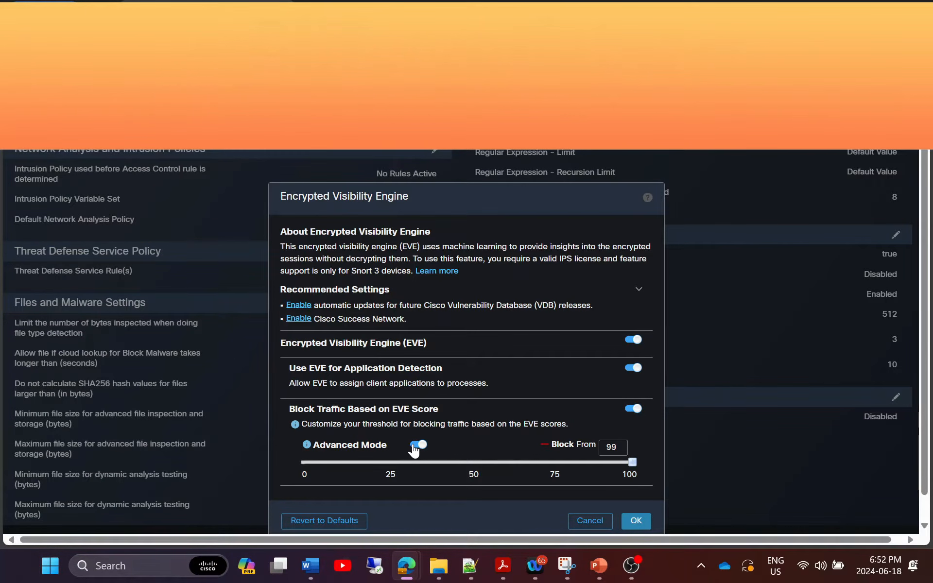
pyautogui.click(415, 447)
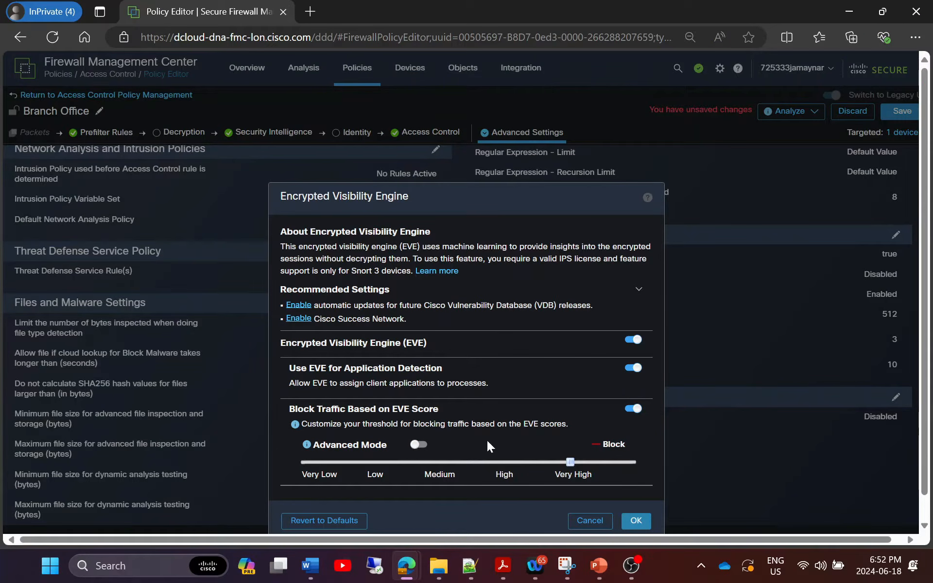
pyautogui.click(635, 520)
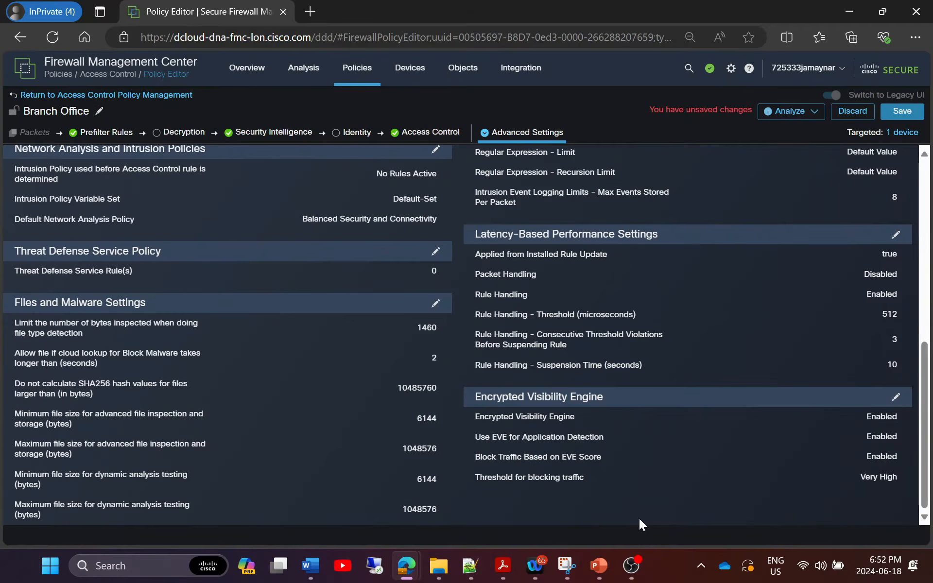
# Save the advanced settings and go to Analysis > Unified Events.
pyautogui.click(902, 111)
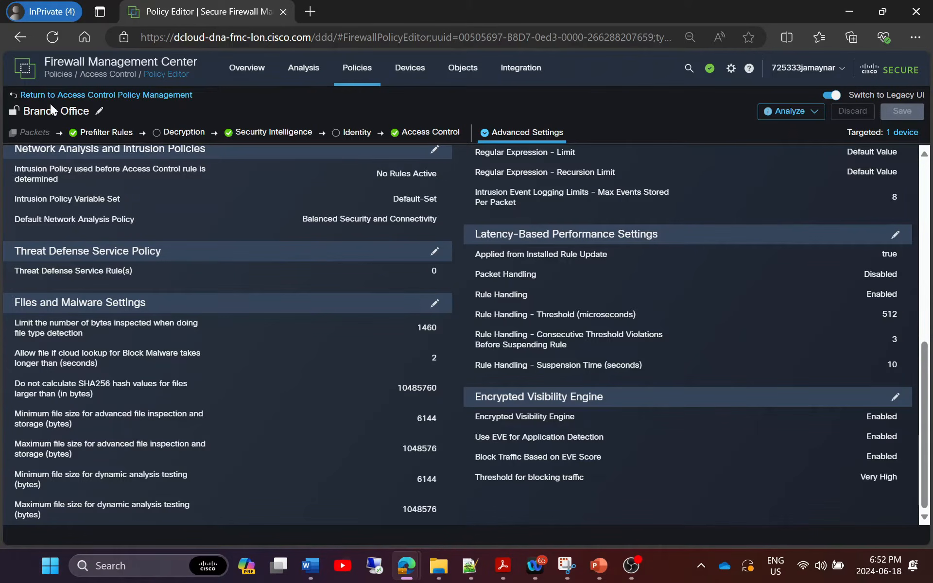
pyautogui.moveTo(306, 73)
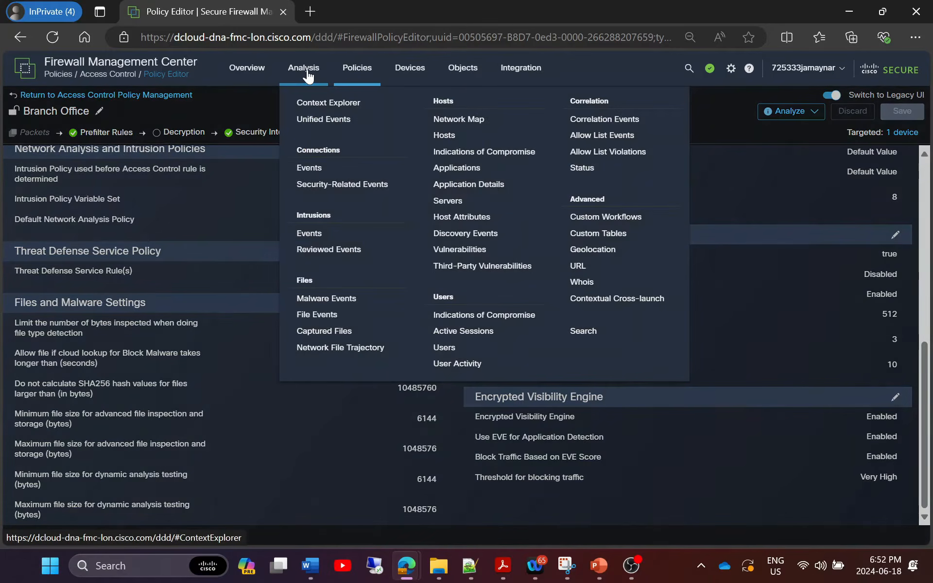
pyautogui.click(319, 121)
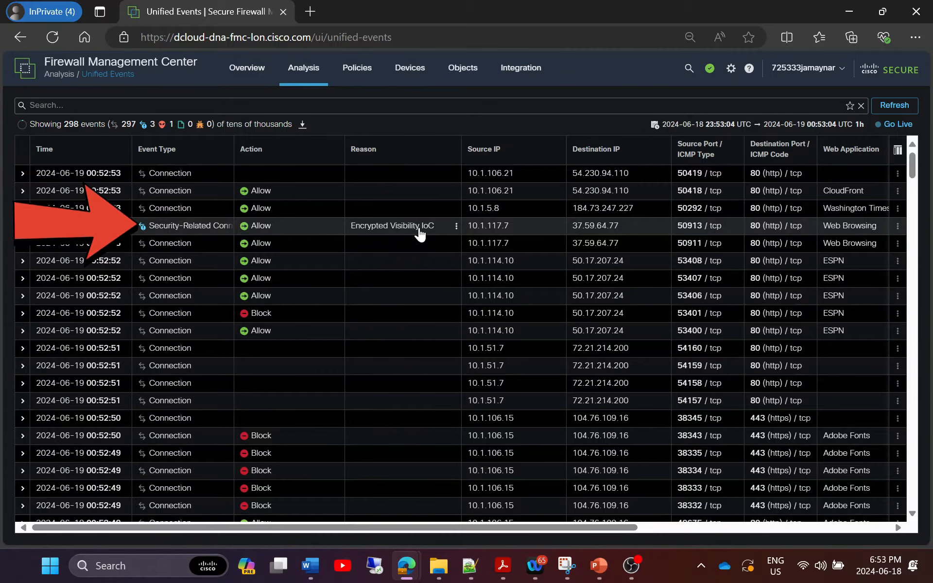
# Review the Security-Related Connection event's details from 10.1.117.7 to 37.59.64.77, then close them.
pyautogui.click(22, 226)
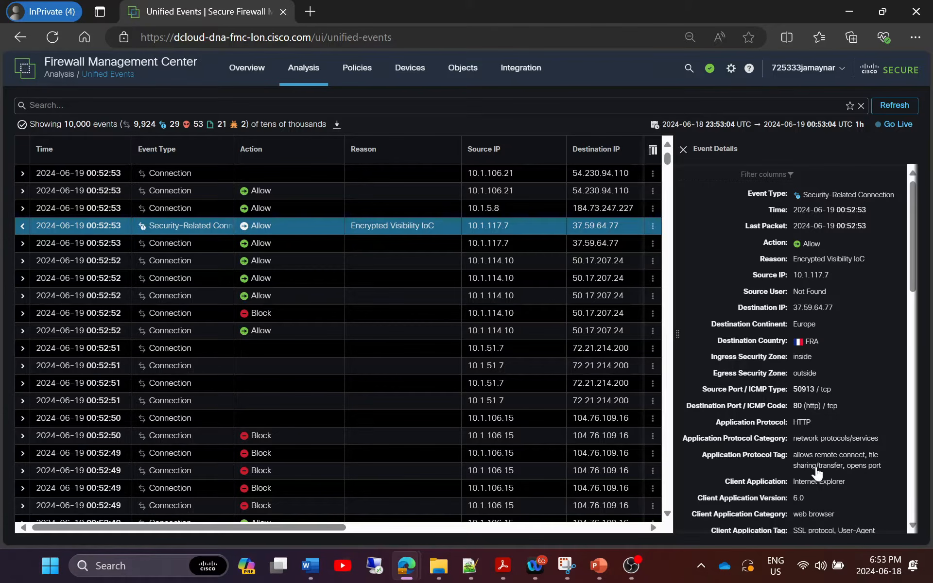
pyautogui.scroll(-5, 821, 486)
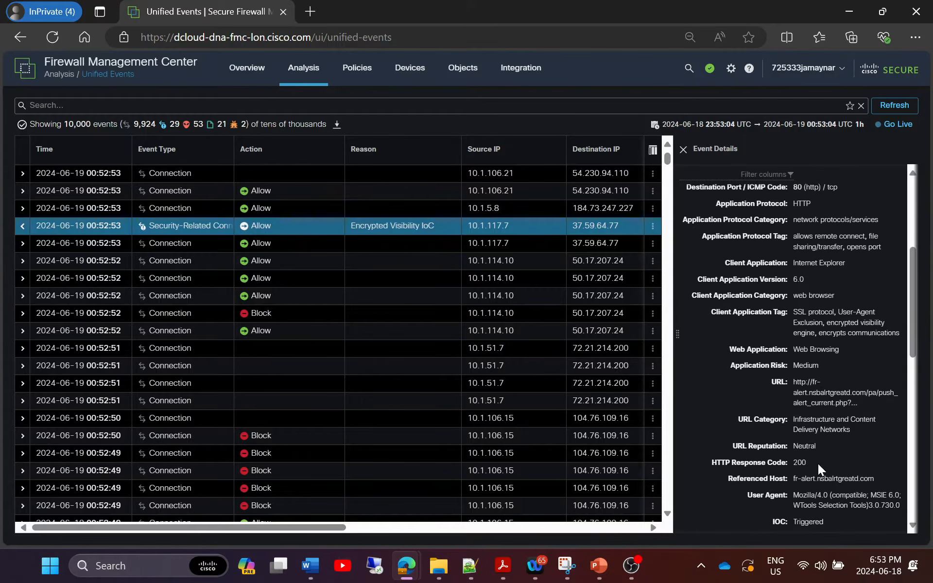
pyautogui.scroll(-3, 824, 485)
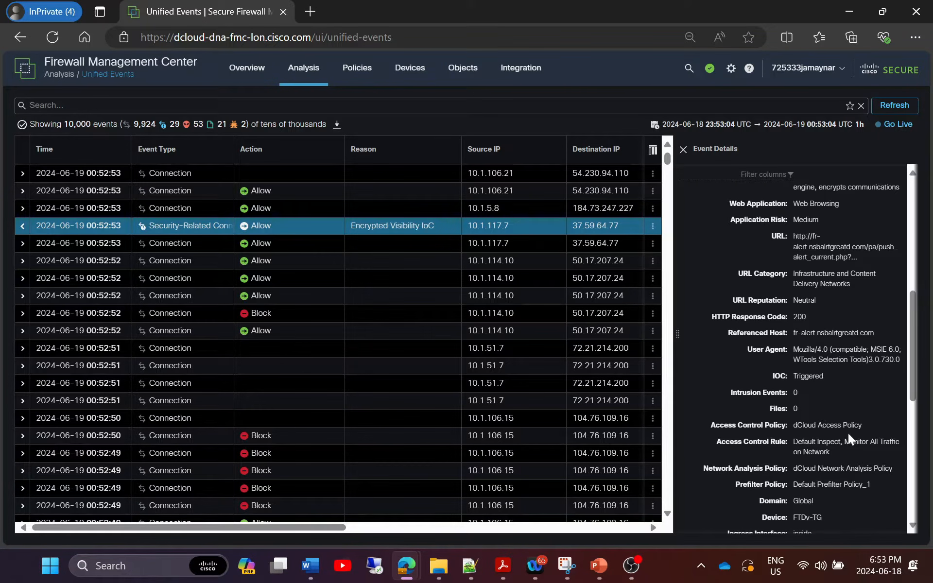
pyautogui.scroll(-6, 826, 514)
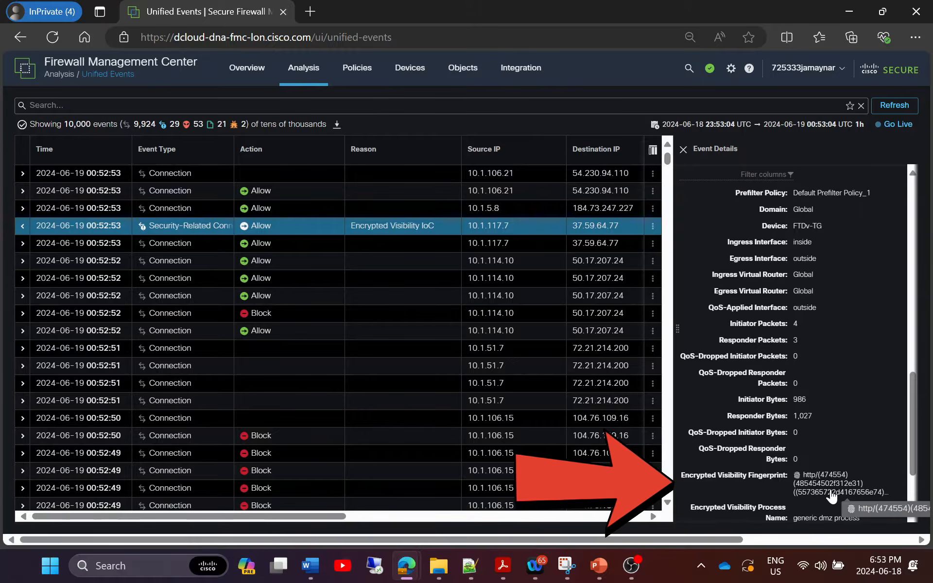
pyautogui.scroll(-2, 730, 493)
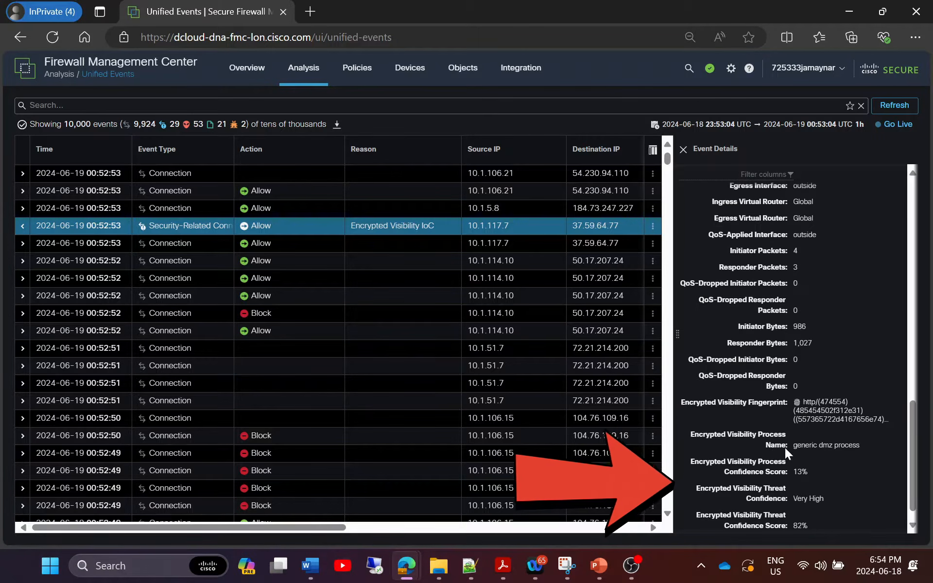
pyautogui.scroll(-1, 839, 464)
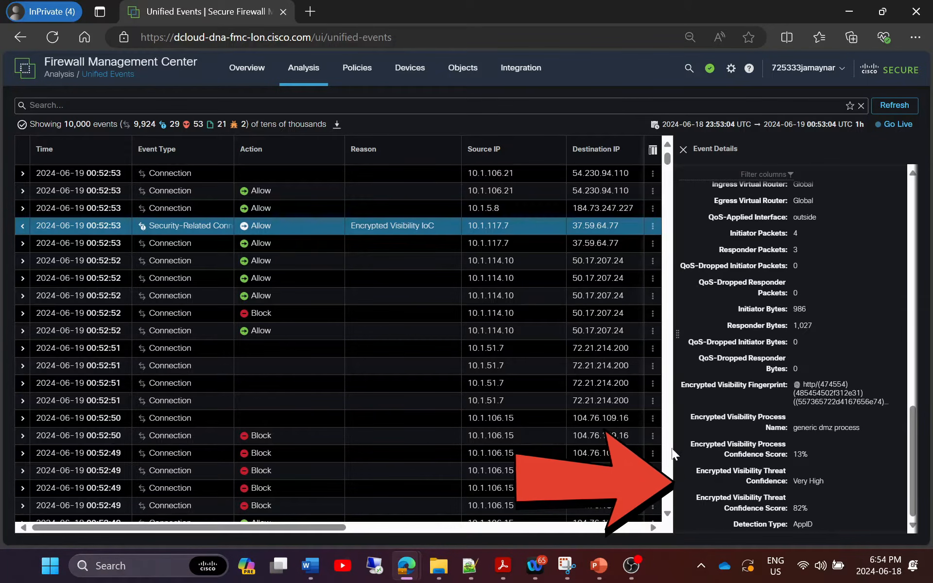
pyautogui.click(683, 149)
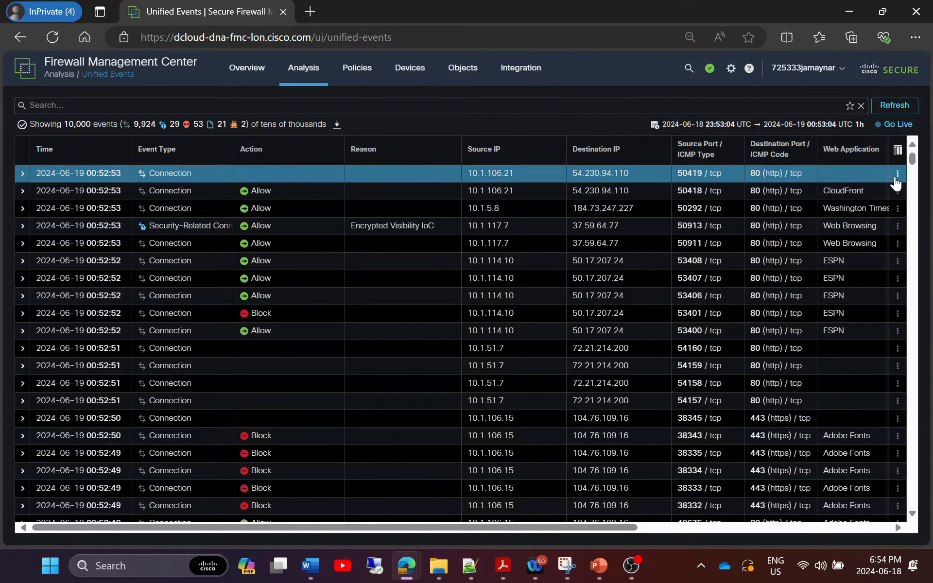
# Add the Encrypted Visibility Fingerprint, Process Name, Process Confidence Score, Threat Confidence and Threat Confidence Score columns.
pyautogui.click(895, 173)
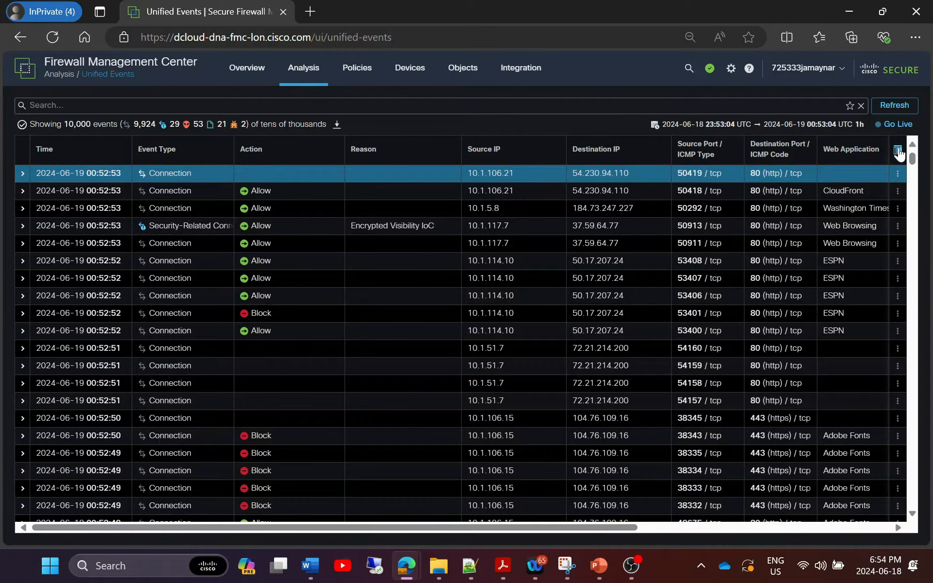
pyautogui.click(897, 151)
pyautogui.scroll(-1, 729, 384)
pyautogui.scroll(-10, 730, 382)
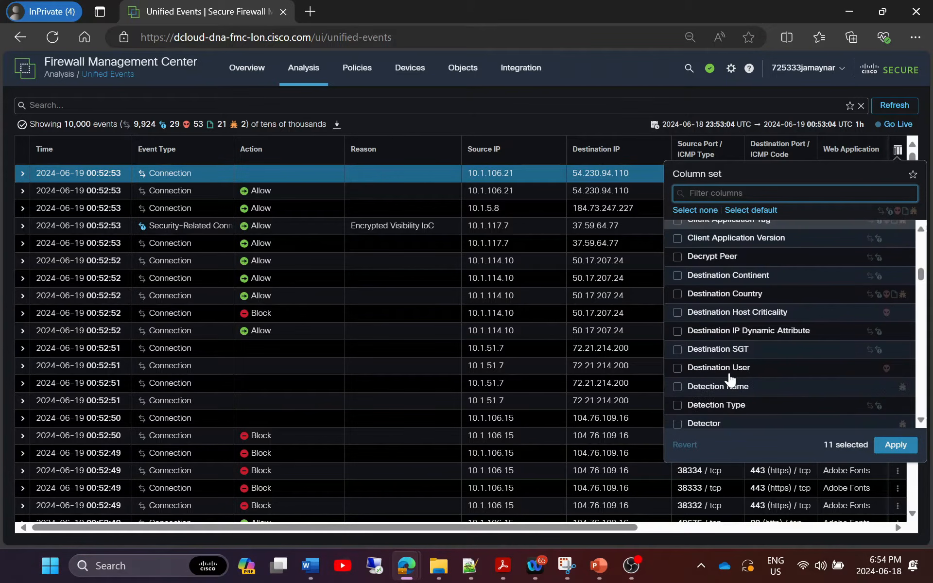
pyautogui.scroll(-6, 729, 378)
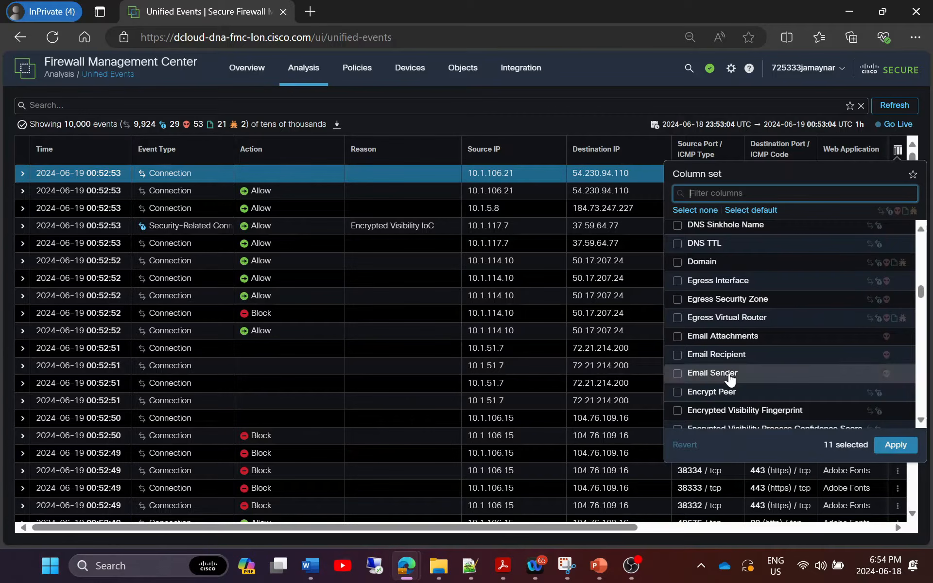
pyautogui.scroll(-3, 699, 376)
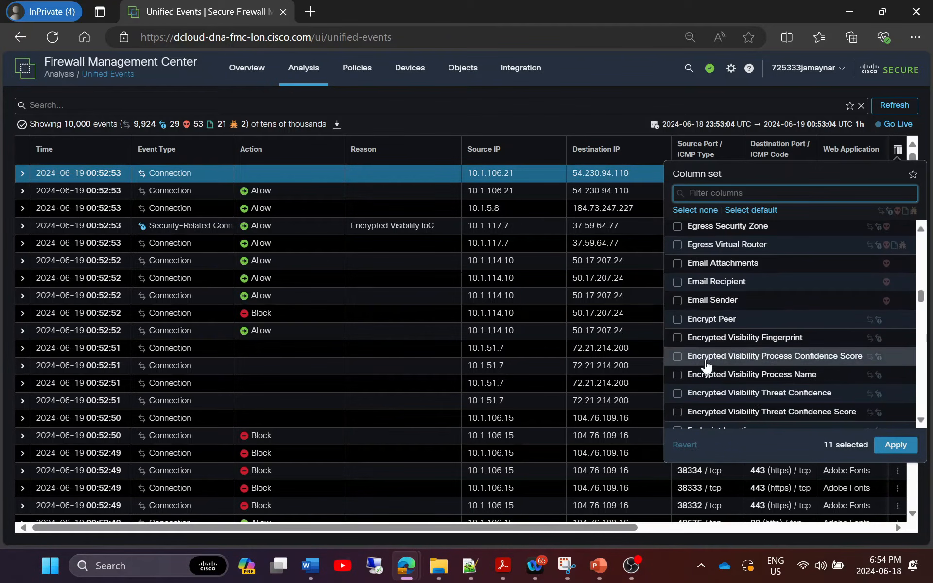
pyautogui.click(676, 336)
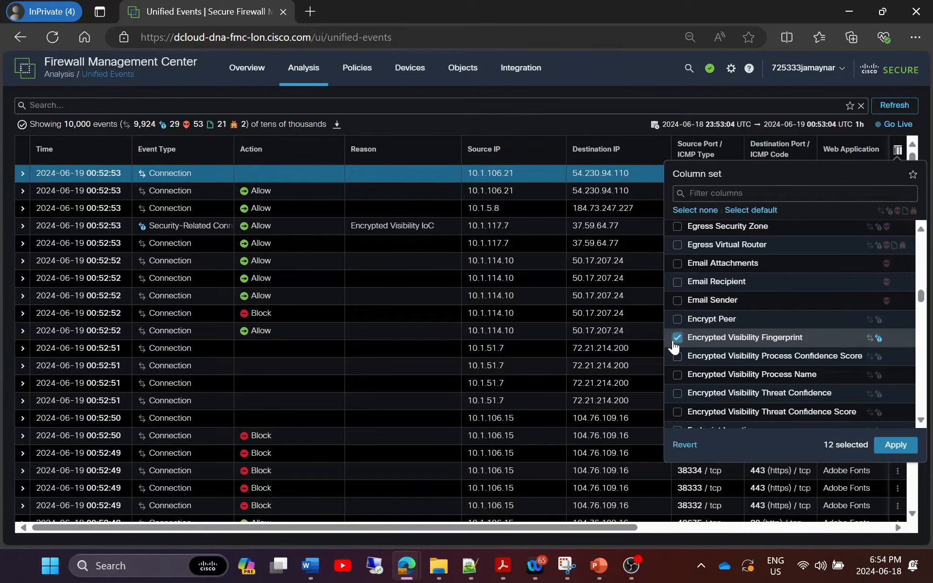
pyautogui.click(677, 357)
pyautogui.click(677, 374)
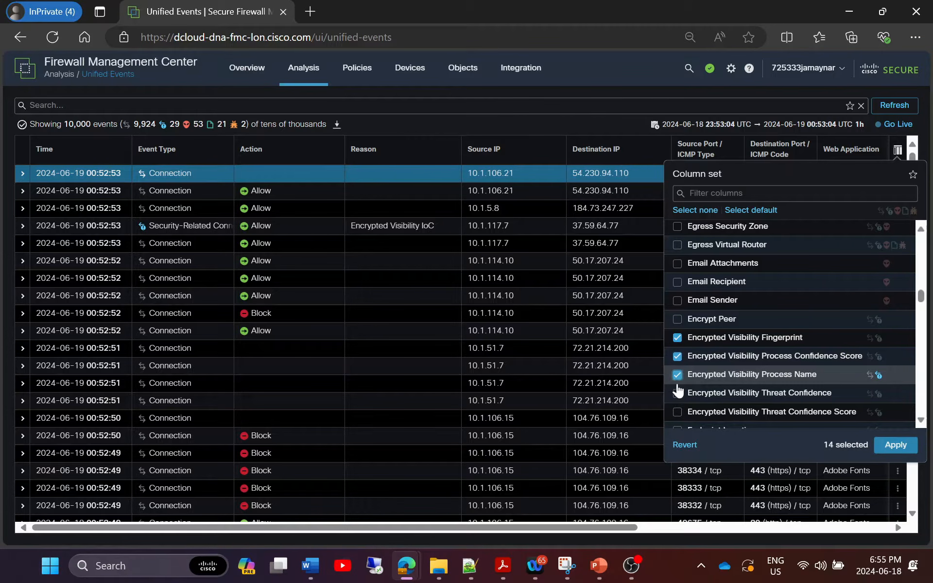
pyautogui.click(676, 393)
pyautogui.click(677, 412)
pyautogui.scroll(-3, 731, 392)
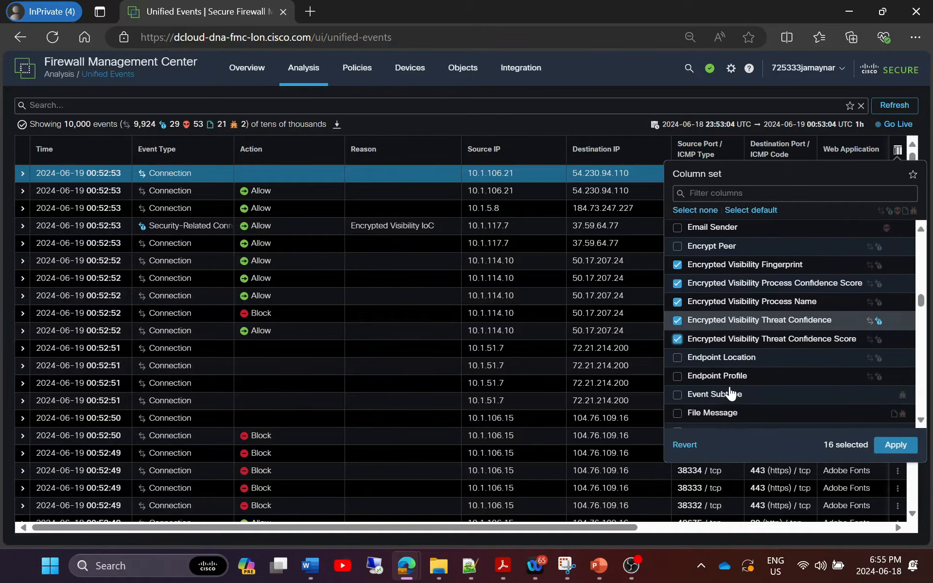
pyautogui.click(895, 445)
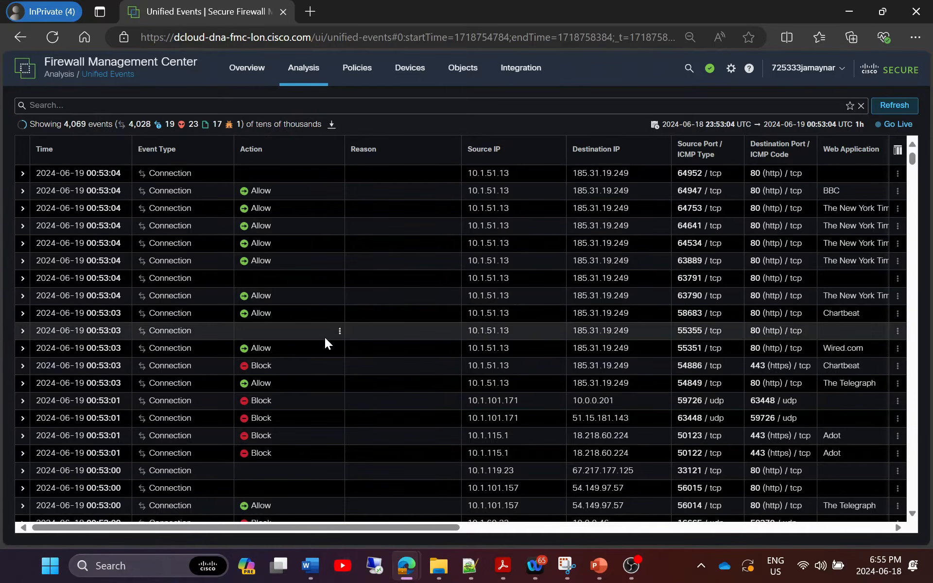
# Select the 00:52:53 Security-Related Connection event and open its fingerprint actions menu.
pyautogui.scroll(-4, 325, 339)
pyautogui.scroll(-5, 325, 362)
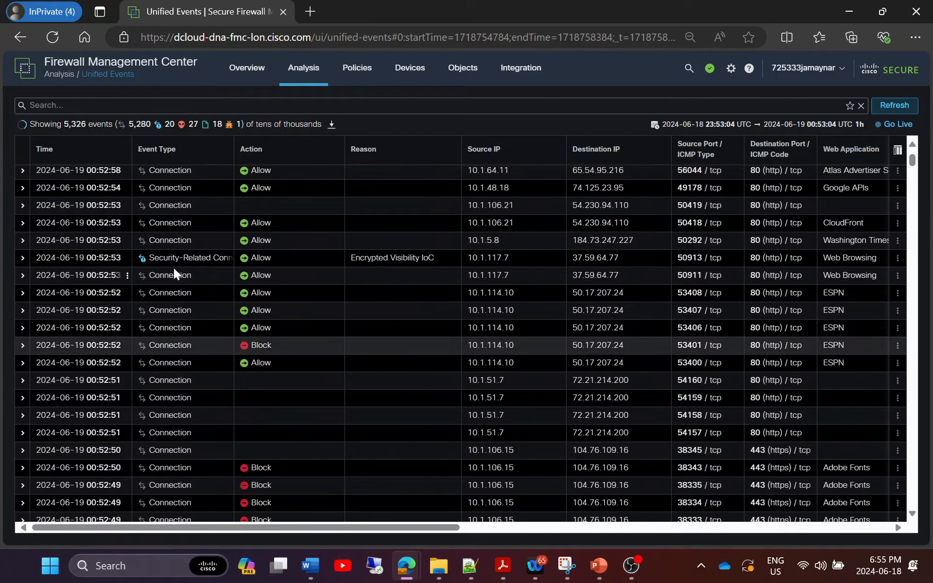
pyautogui.moveTo(394, 529); pyautogui.dragTo(814, 545)
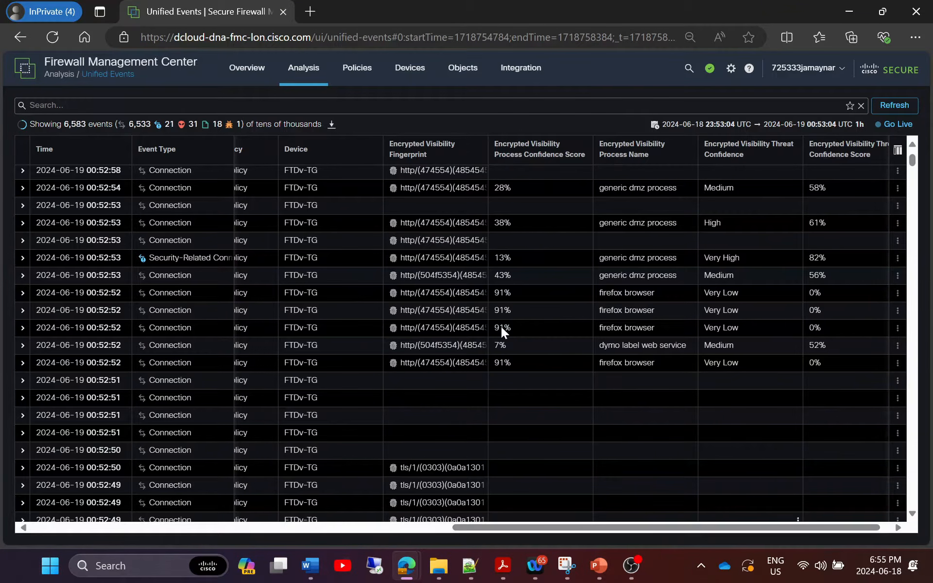
pyautogui.click(434, 265)
pyautogui.click(484, 259)
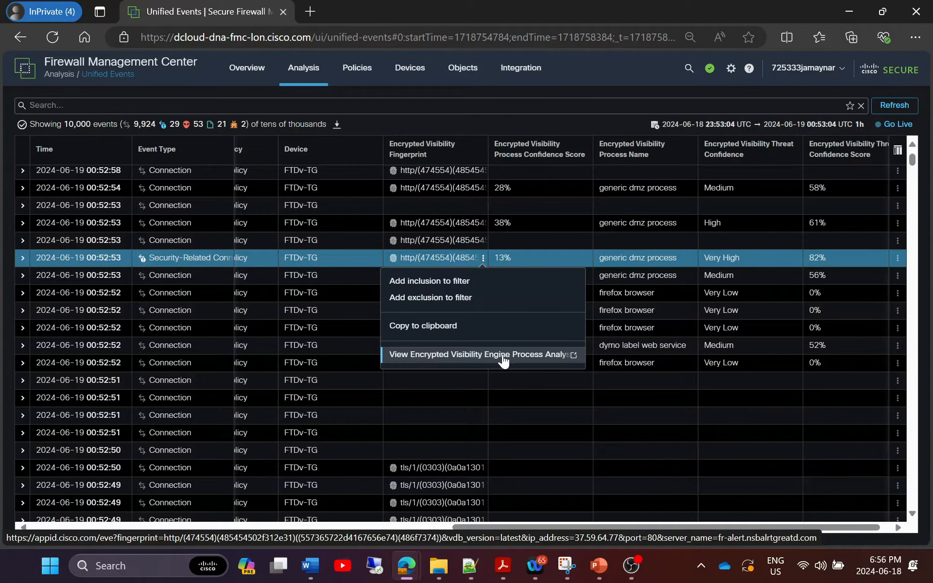
# View the fingerprint's EVE process analysis on appid.cisco.com, then close that tab.
pyautogui.click(575, 356)
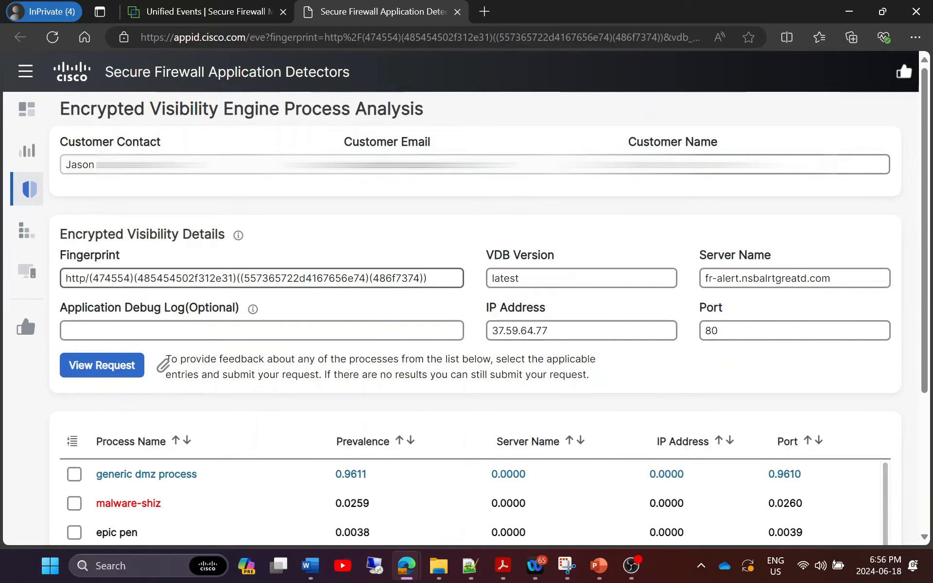
pyautogui.click(457, 11)
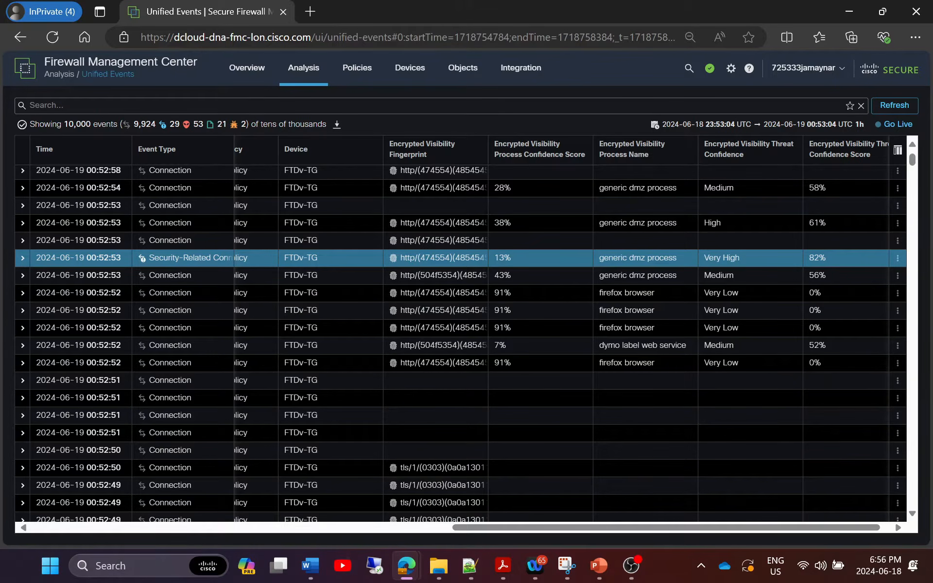
# Edit Branch Office under Policies > Access Control and apply Passive Authentication as its identity policy.
pyautogui.moveTo(508, 528); pyautogui.dragTo(37, 530)
pyautogui.moveTo(366, 75)
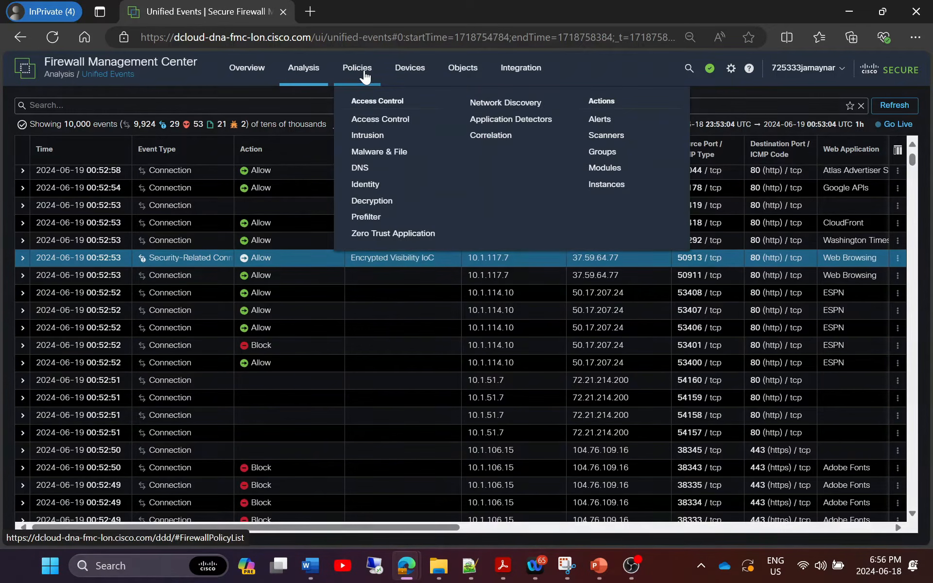
pyautogui.click(374, 120)
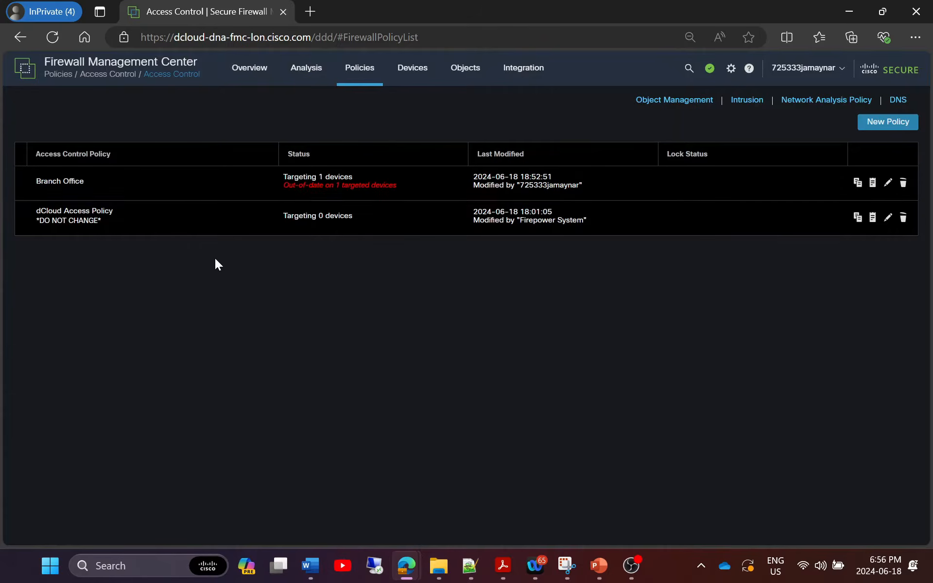
pyautogui.click(887, 182)
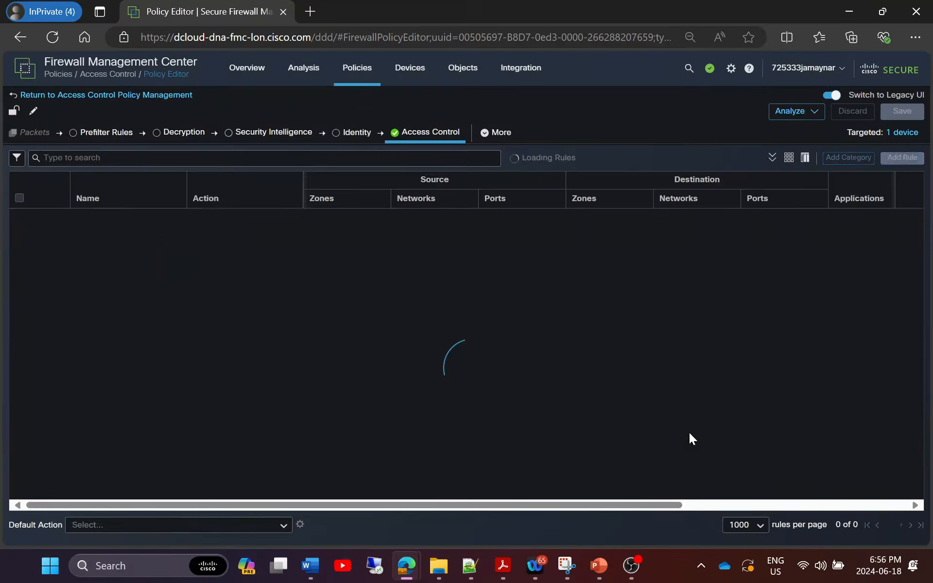
pyautogui.click(350, 137)
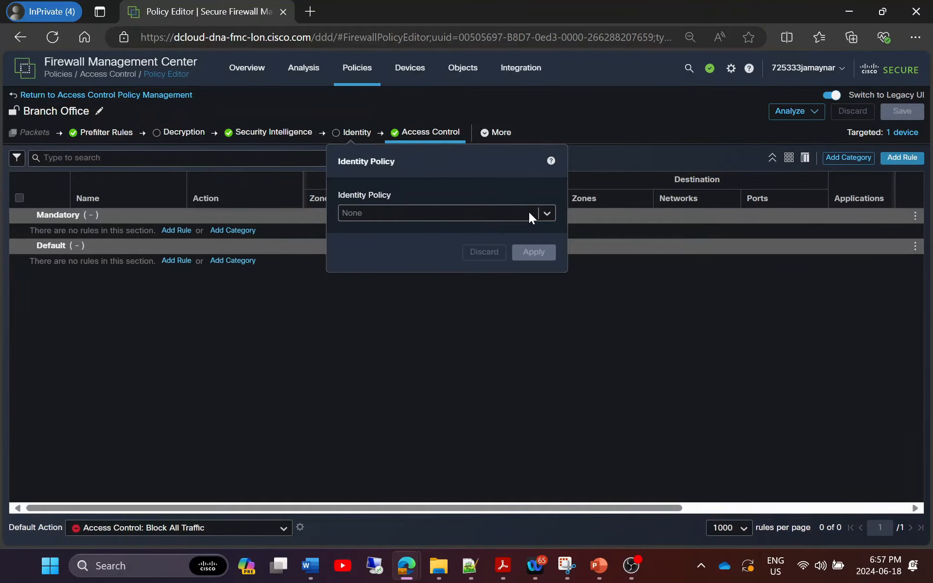
pyautogui.click(543, 213)
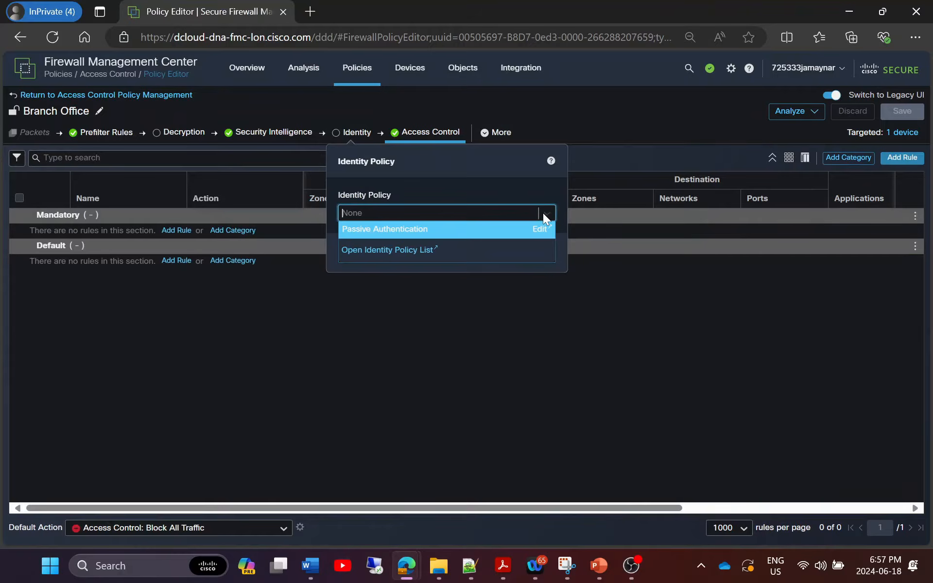
pyautogui.click(382, 250)
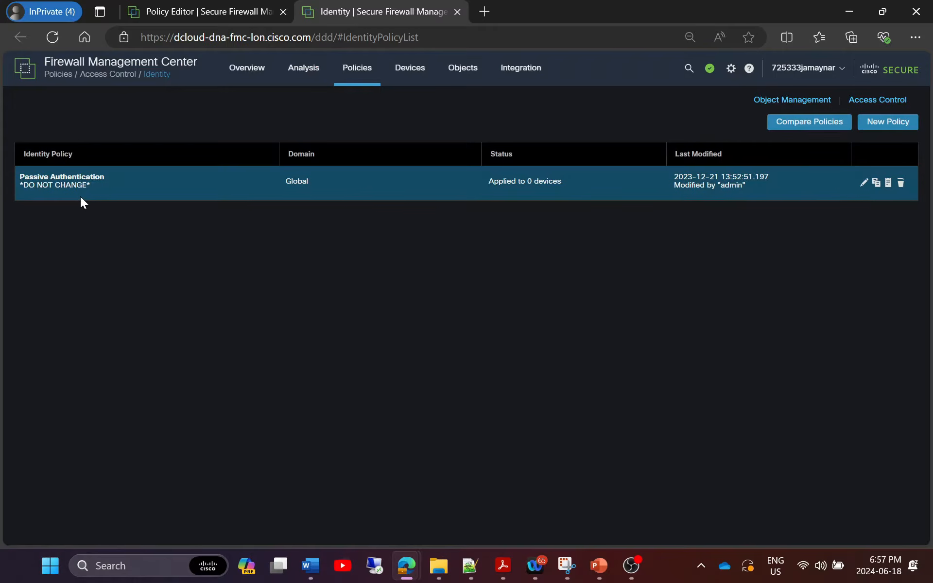
pyautogui.click(457, 12)
pyautogui.click(544, 213)
pyautogui.click(408, 229)
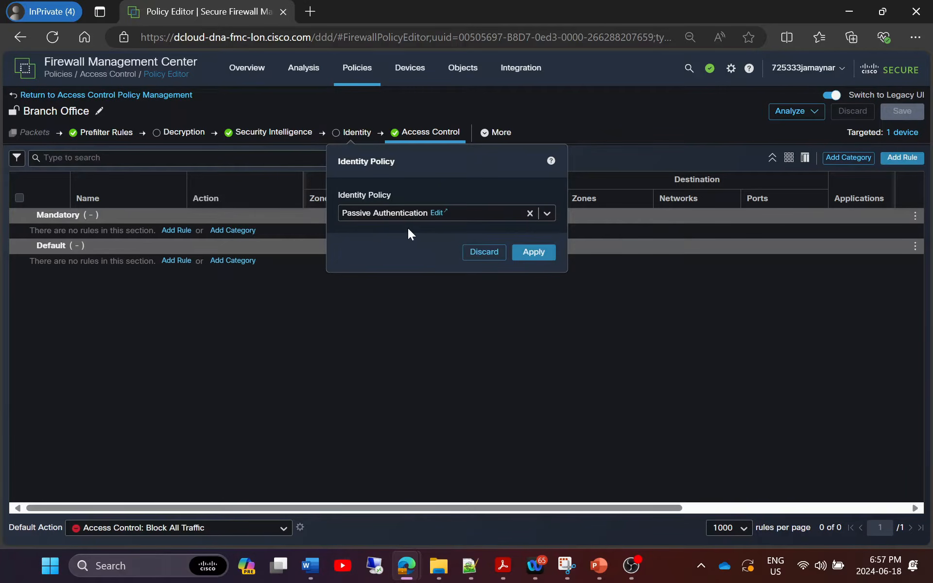
pyautogui.click(538, 251)
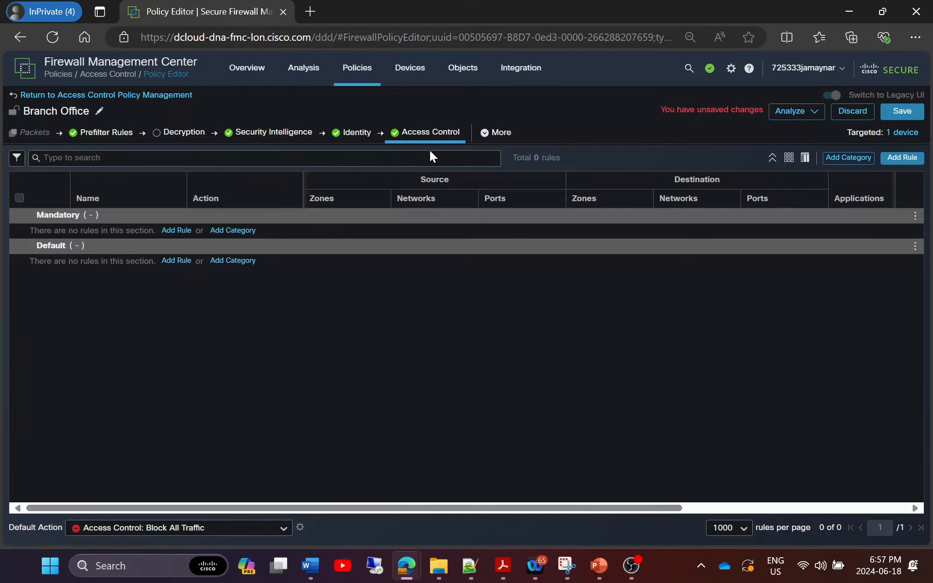
# Start a new rule named Block-BADGEO with Block action, logging at beginning of connection.
pyautogui.click(905, 158)
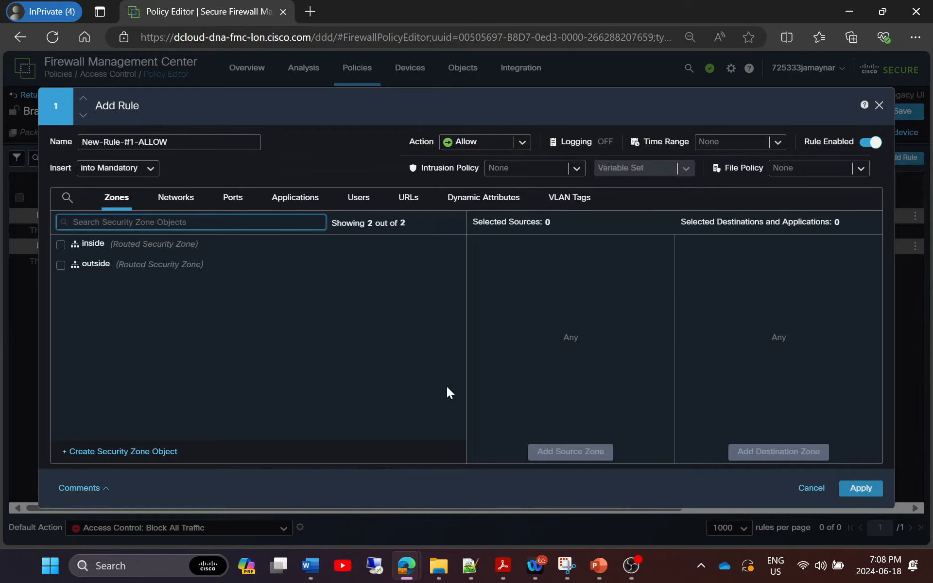
pyautogui.moveTo(168, 141); pyautogui.dragTo(68, 142)
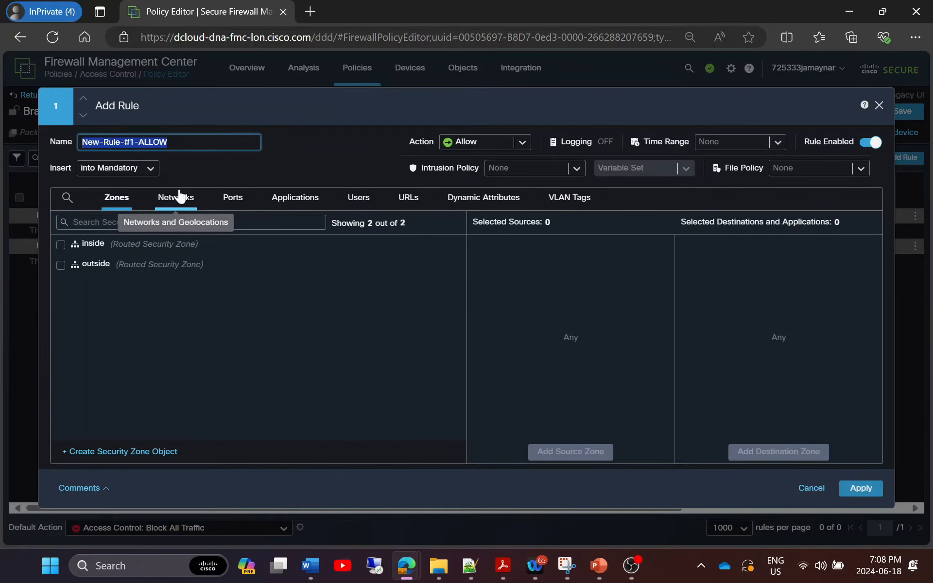
pyautogui.write('Bl')
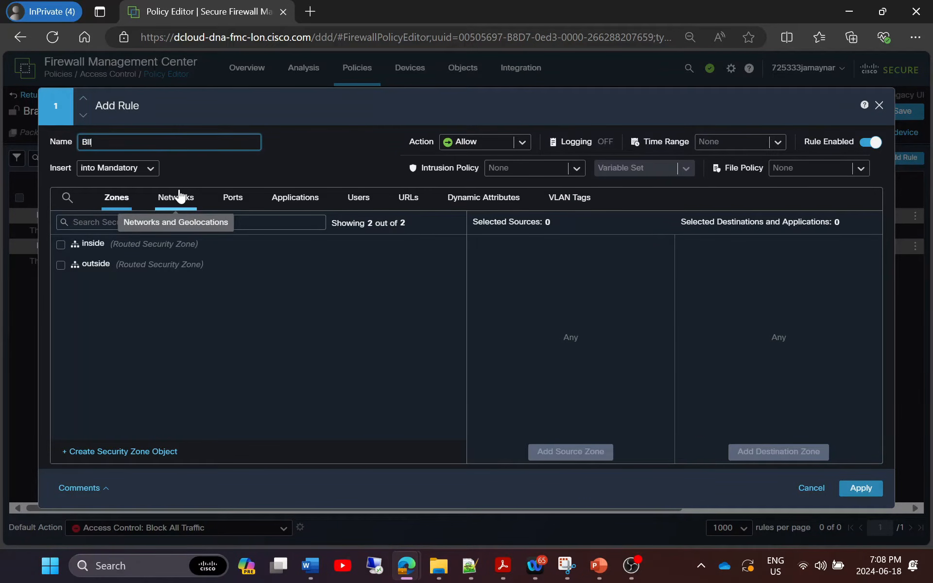
pyautogui.write('ock-BADGEO')
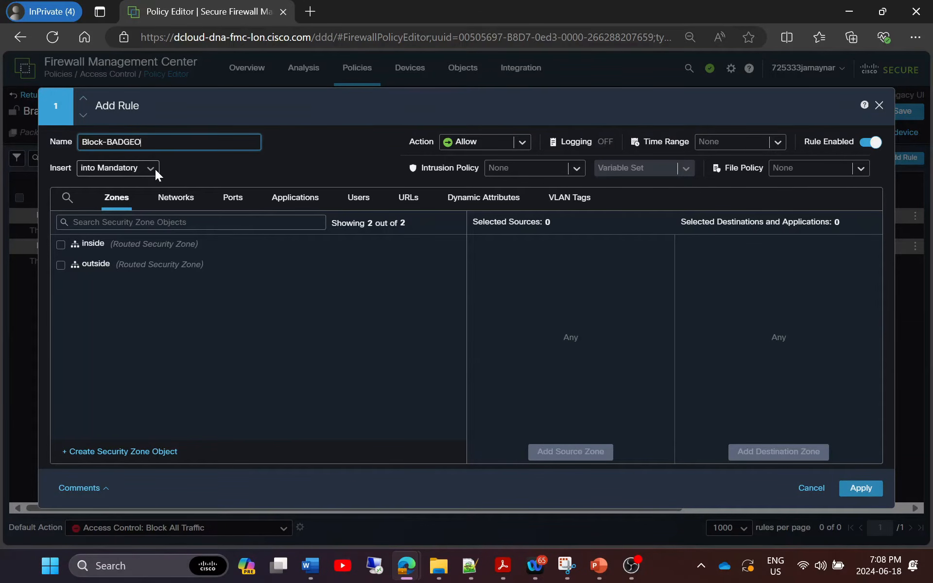
pyautogui.click(520, 143)
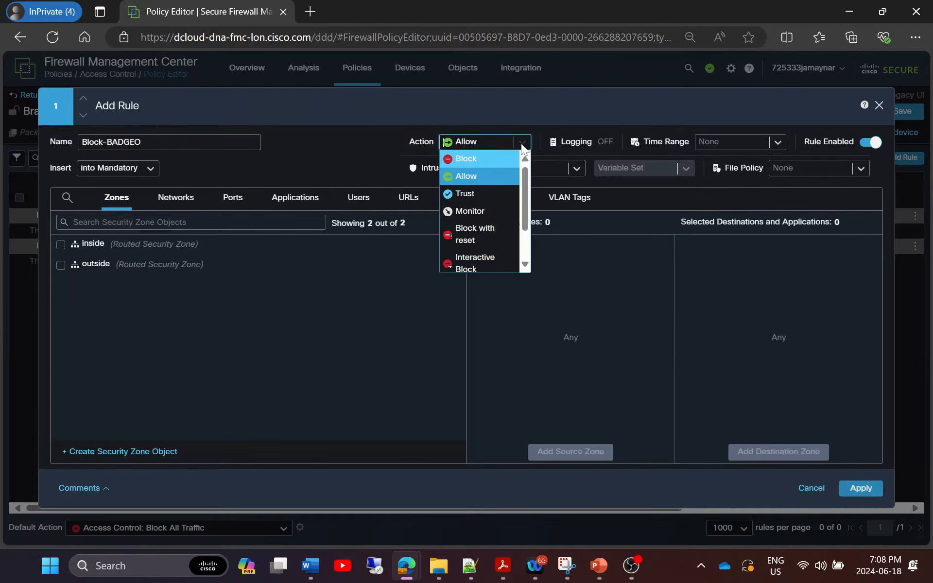
pyautogui.moveTo(526, 214); pyautogui.dragTo(532, 254)
pyautogui.scroll(3, 480, 204)
pyautogui.click(467, 162)
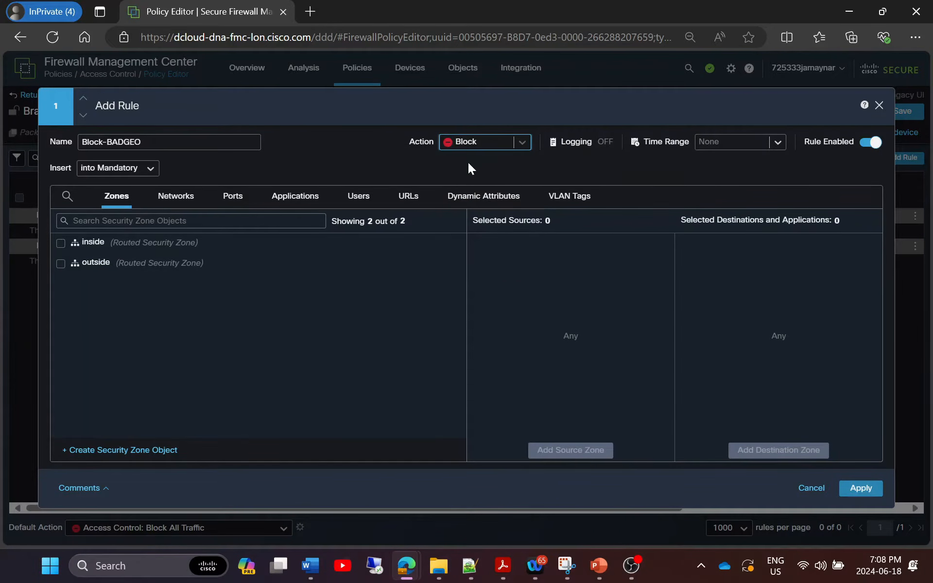
pyautogui.click(589, 148)
pyautogui.click(500, 207)
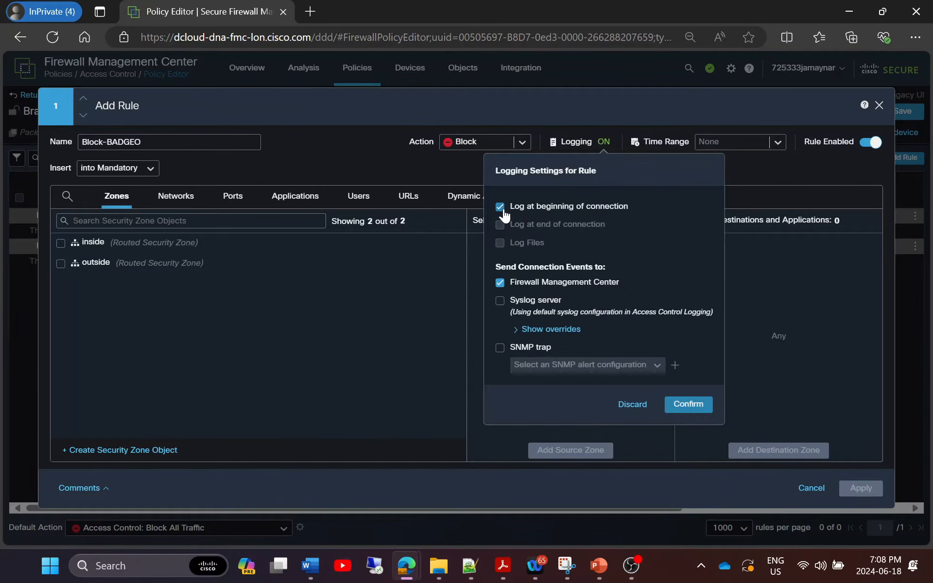
pyautogui.click(500, 207)
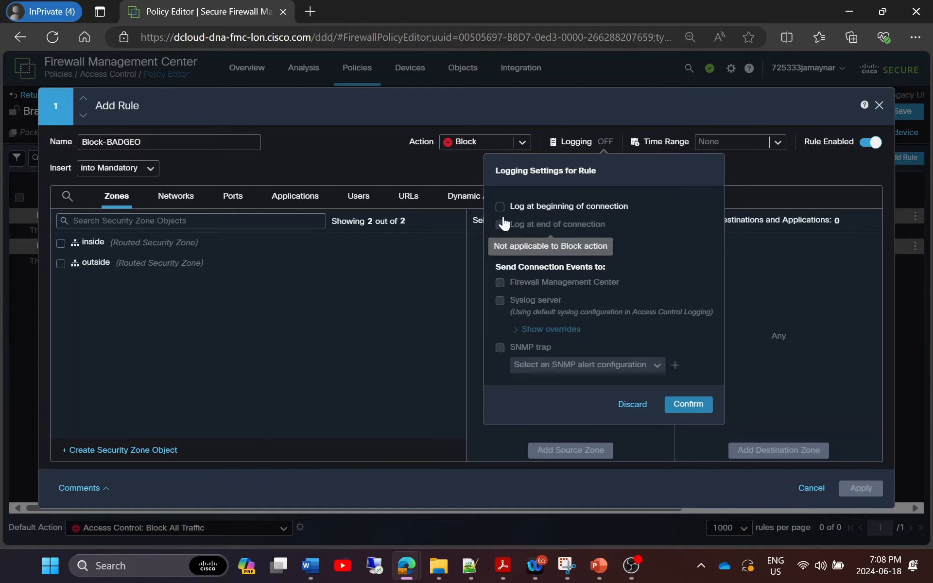
pyautogui.click(500, 207)
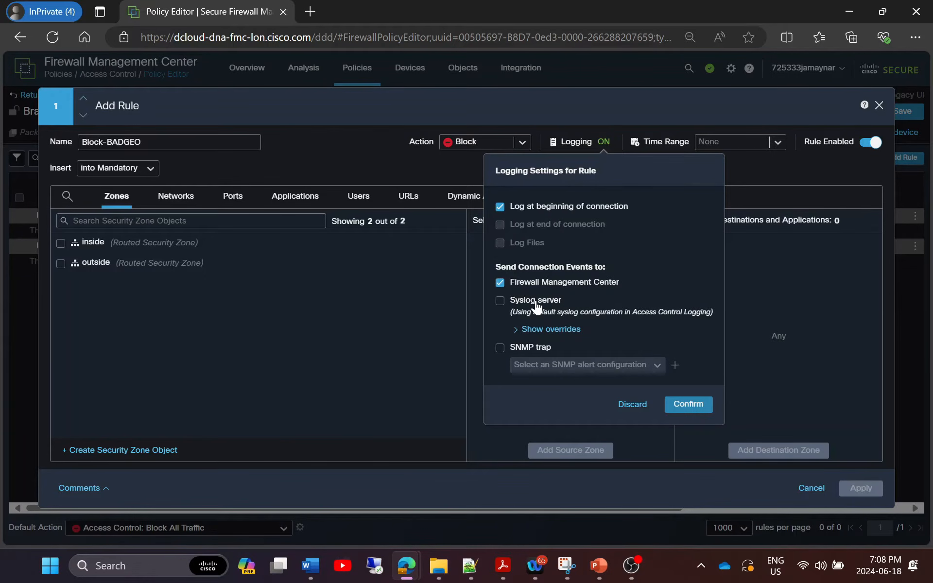
pyautogui.click(696, 411)
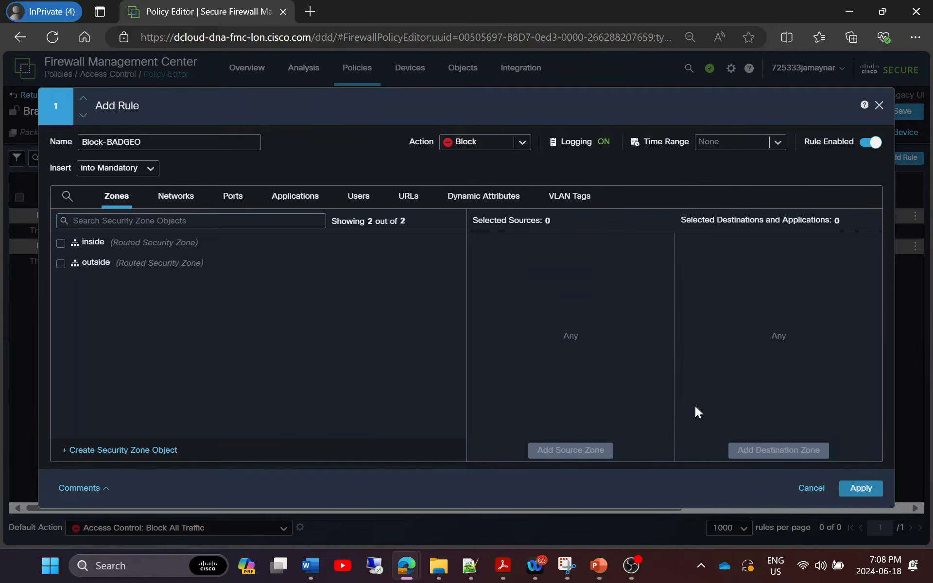
# Set inside as the source zone and outside as the destination zone, with no time range.
pyautogui.click(777, 141)
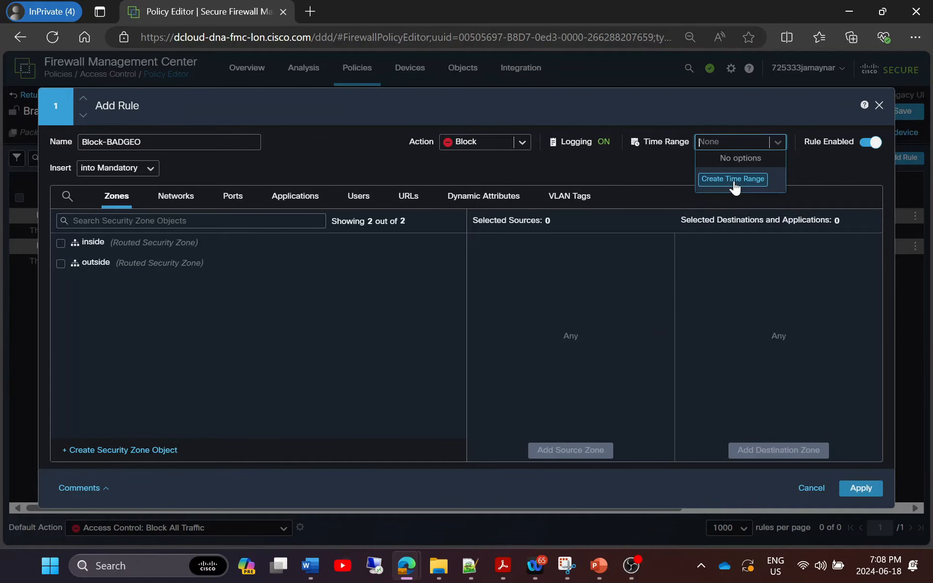
pyautogui.click(781, 141)
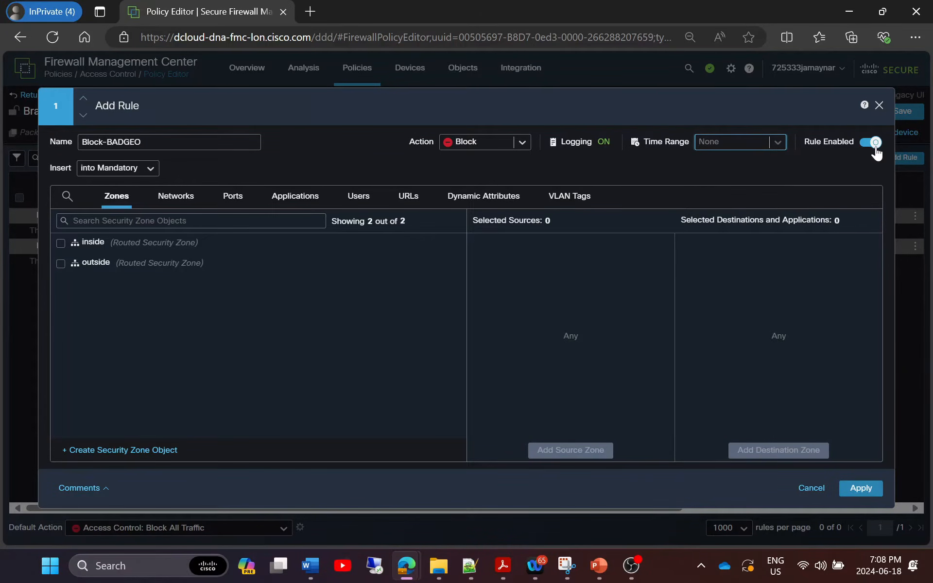
pyautogui.click(60, 243)
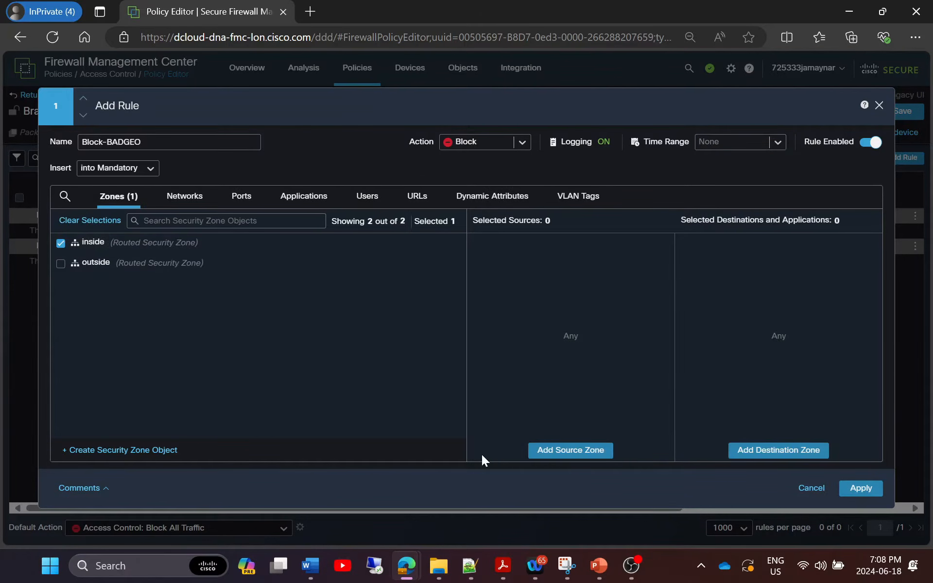
pyautogui.click(571, 450)
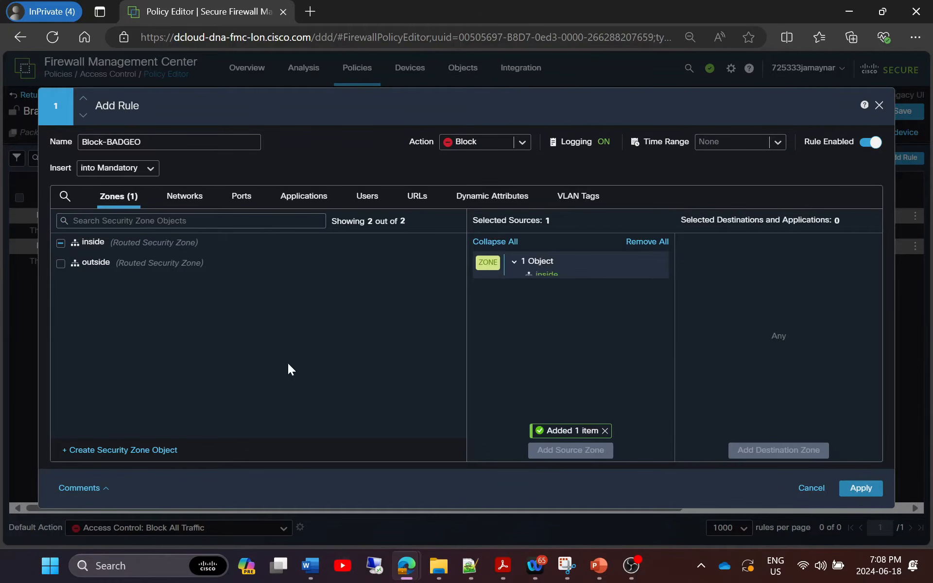
pyautogui.click(60, 263)
pyautogui.click(779, 450)
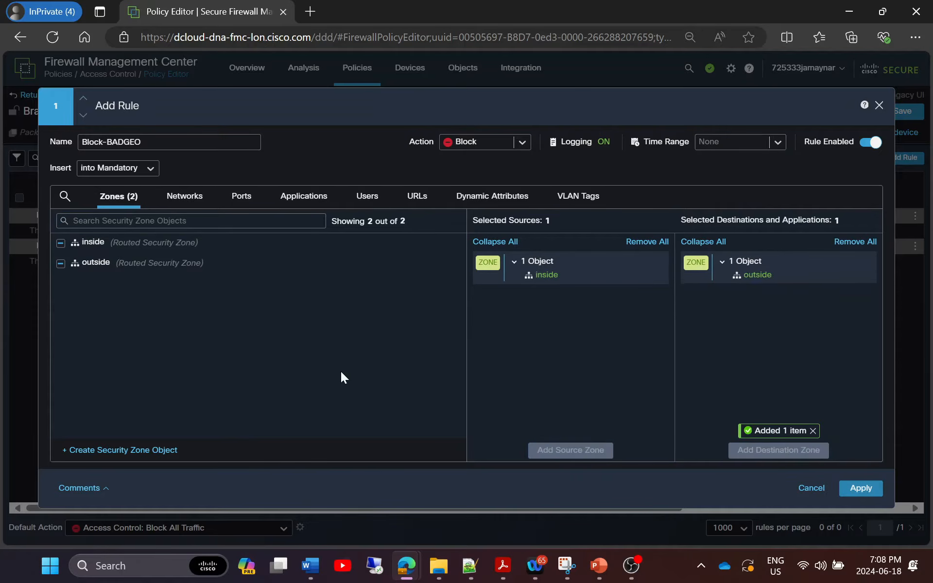
# Add the China geolocation as a destination network.
pyautogui.click(184, 196)
pyautogui.click(144, 242)
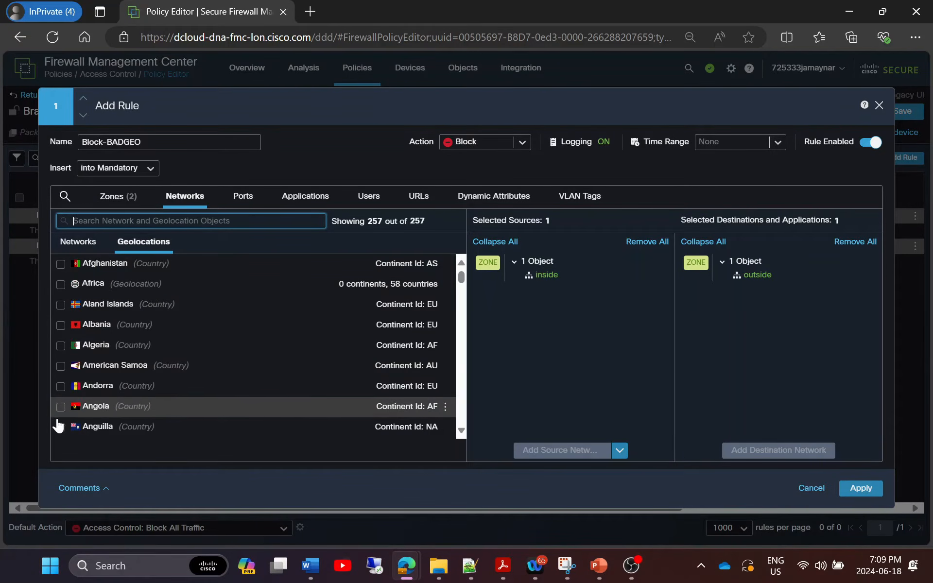
pyautogui.scroll(-2, 197, 330)
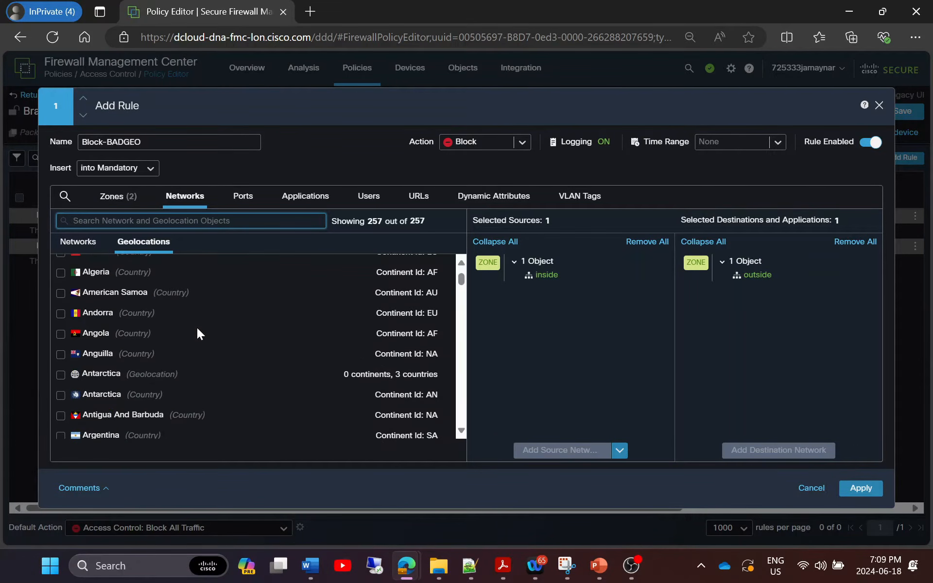
pyautogui.scroll(-4, 197, 332)
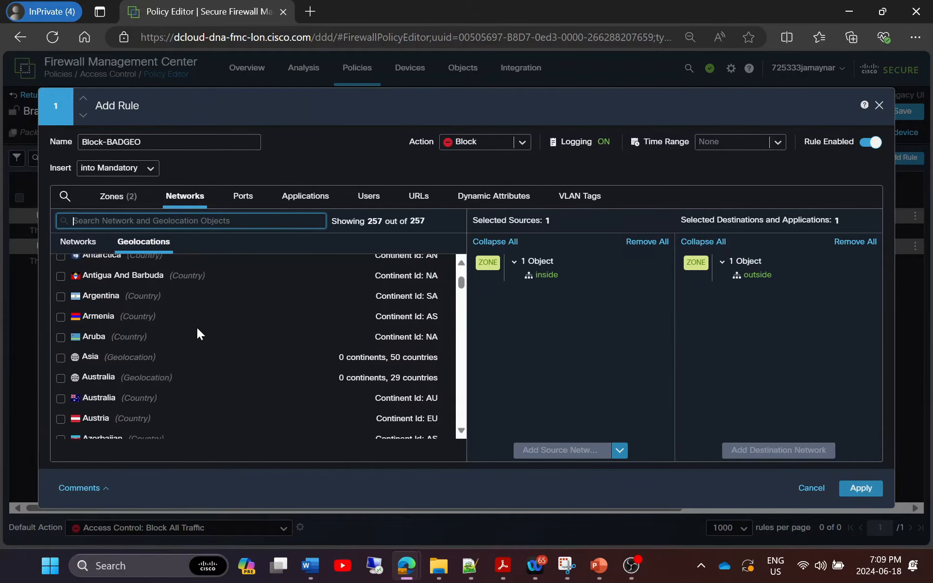
pyautogui.click(62, 351)
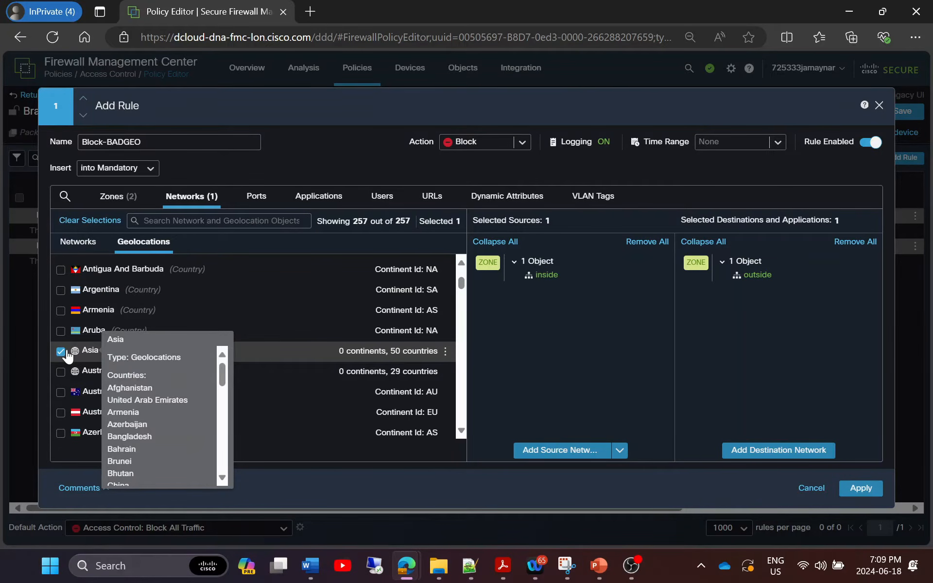
pyautogui.click(64, 352)
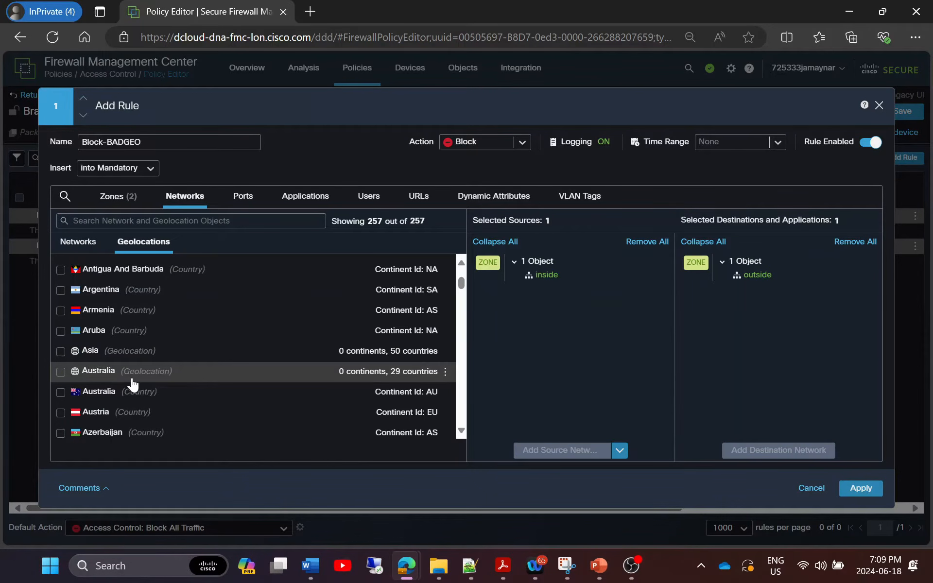
pyautogui.scroll(-5, 132, 382)
pyautogui.scroll(10, 129, 374)
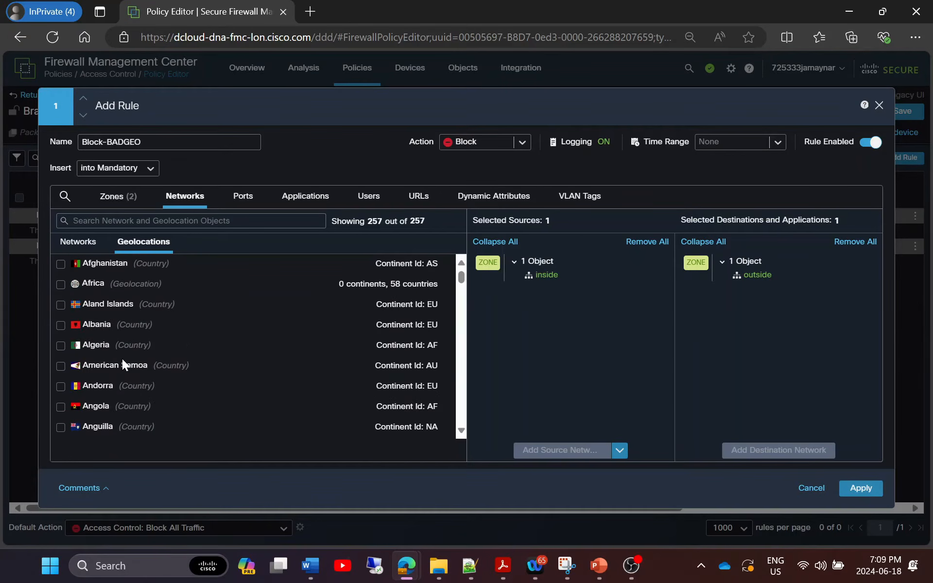
pyautogui.click(117, 221)
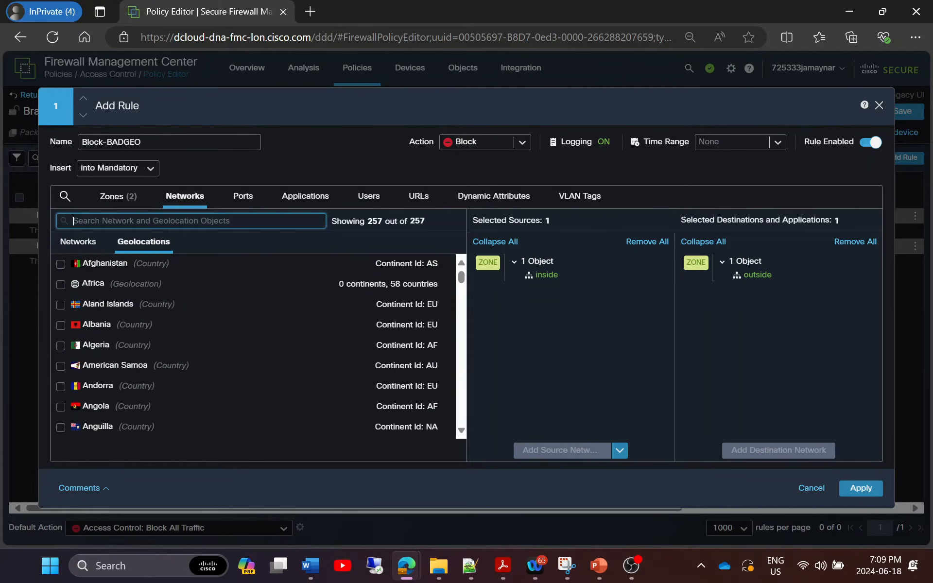
pyautogui.write('china')
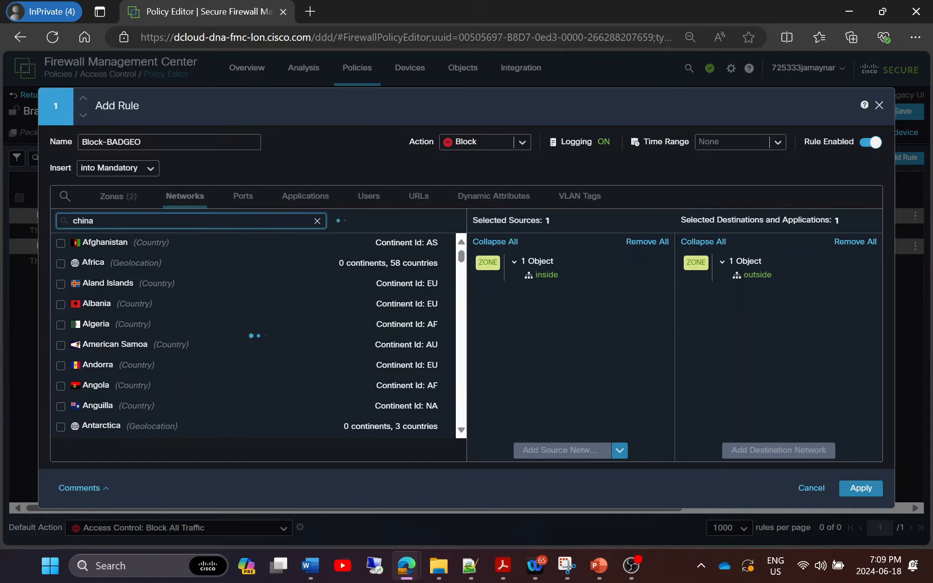
pyautogui.click(61, 243)
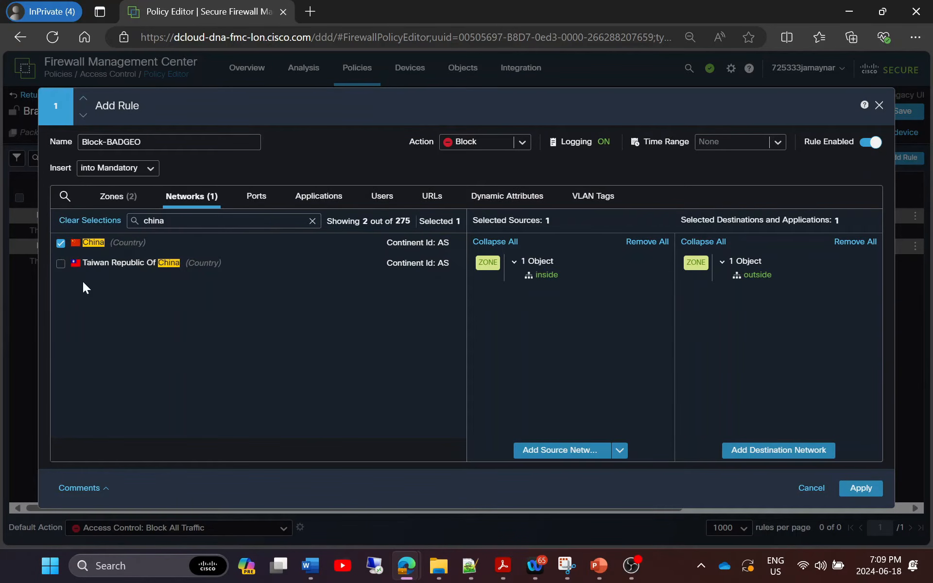
pyautogui.click(759, 446)
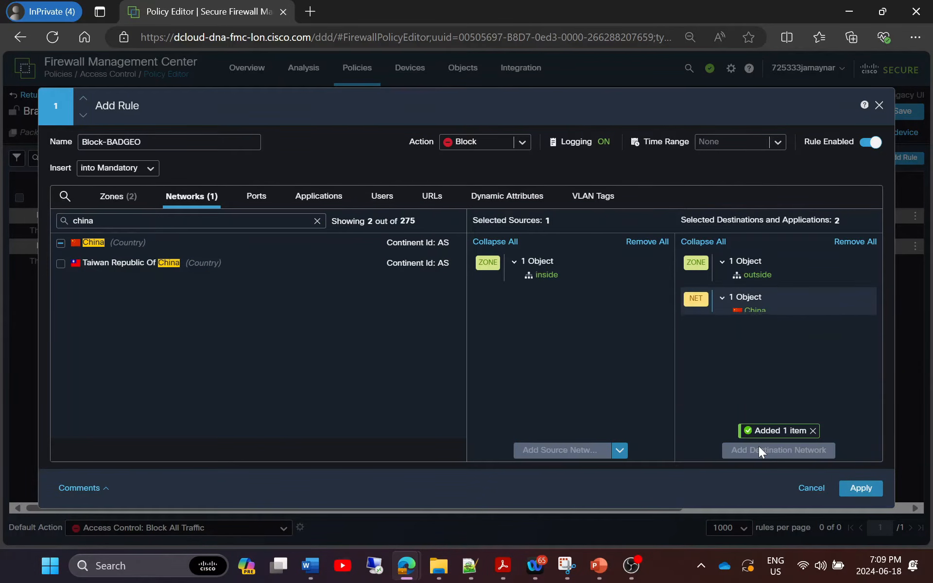
# Add Russian Federation and North Korea as further destination network geolocations.
pyautogui.doubleClick(83, 220)
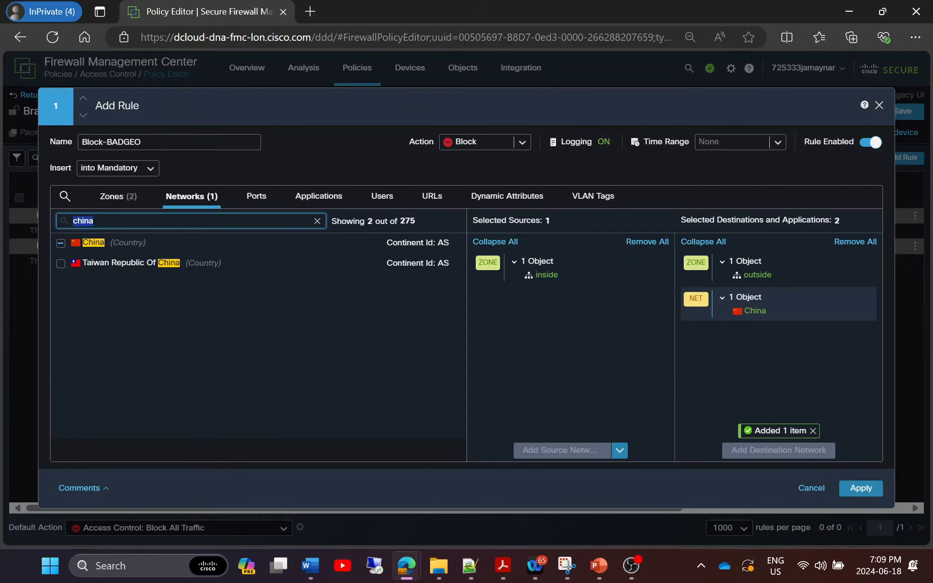
pyautogui.write('russia')
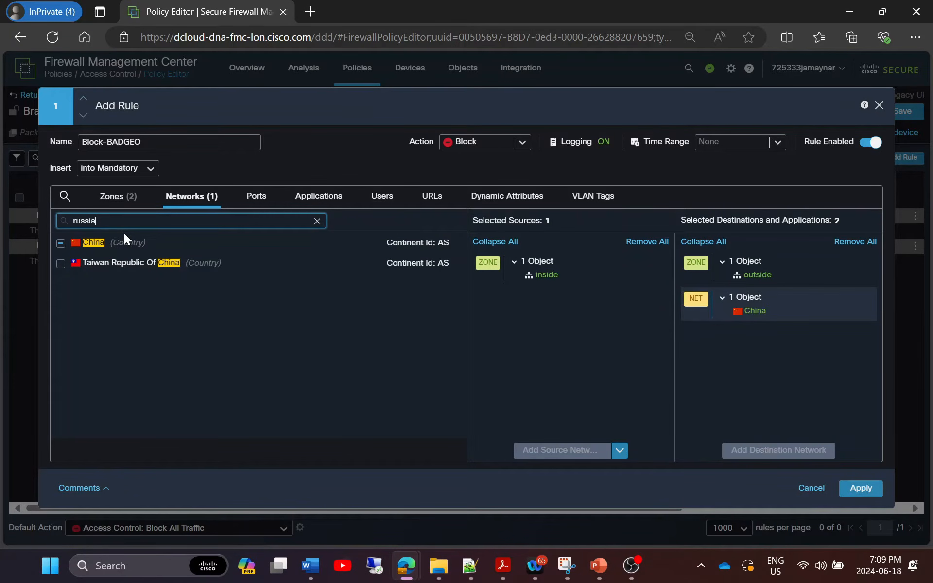
pyautogui.click(59, 243)
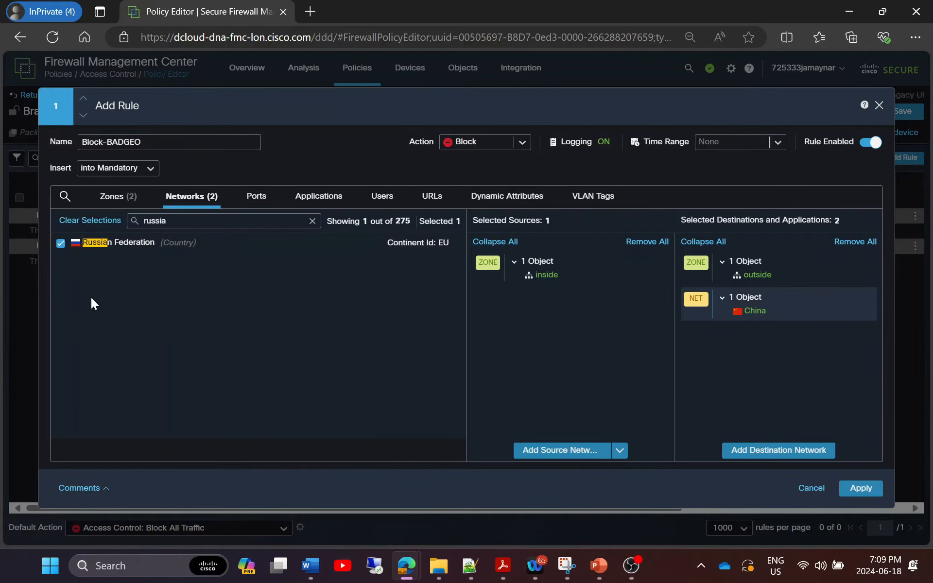
pyautogui.click(772, 450)
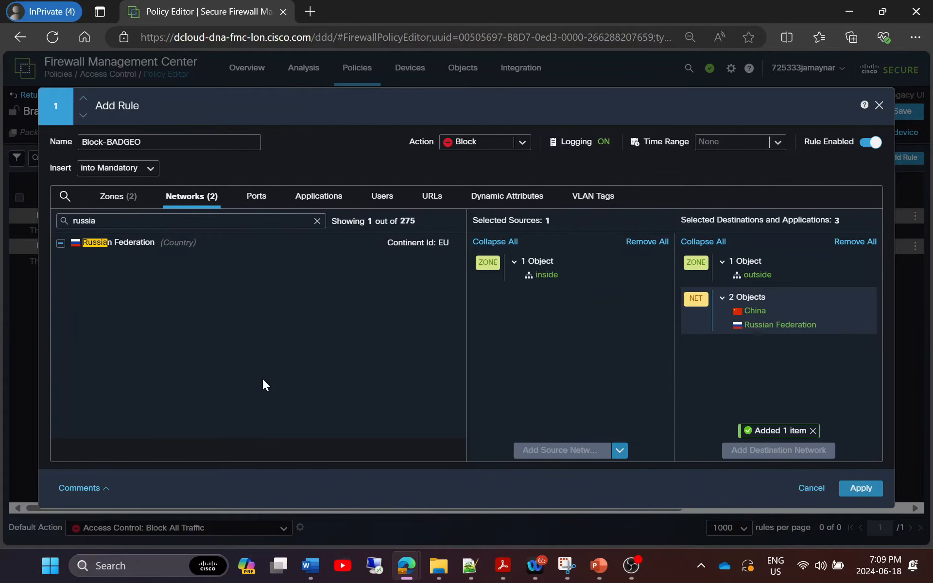
pyautogui.moveTo(107, 221); pyautogui.dragTo(27, 221)
pyautogui.write('north')
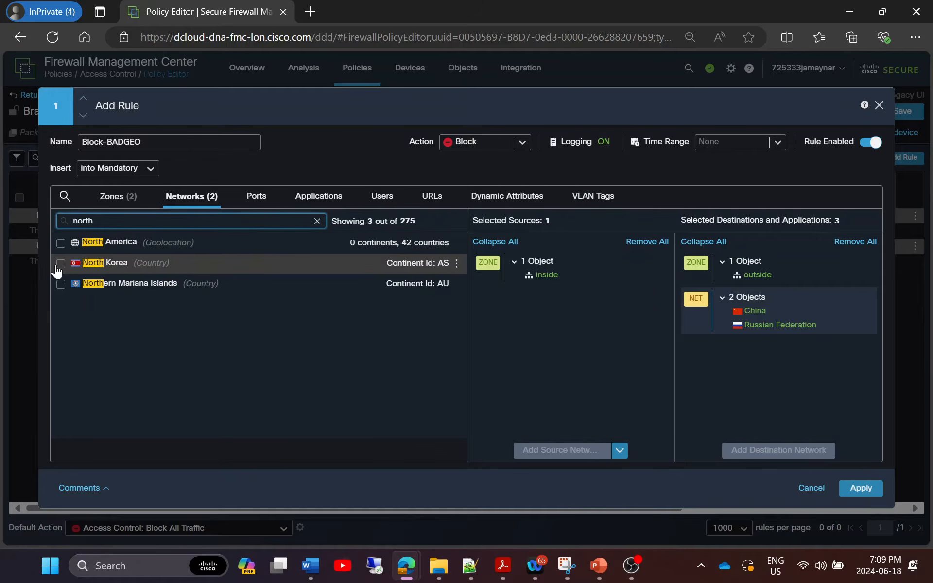
pyautogui.click(59, 264)
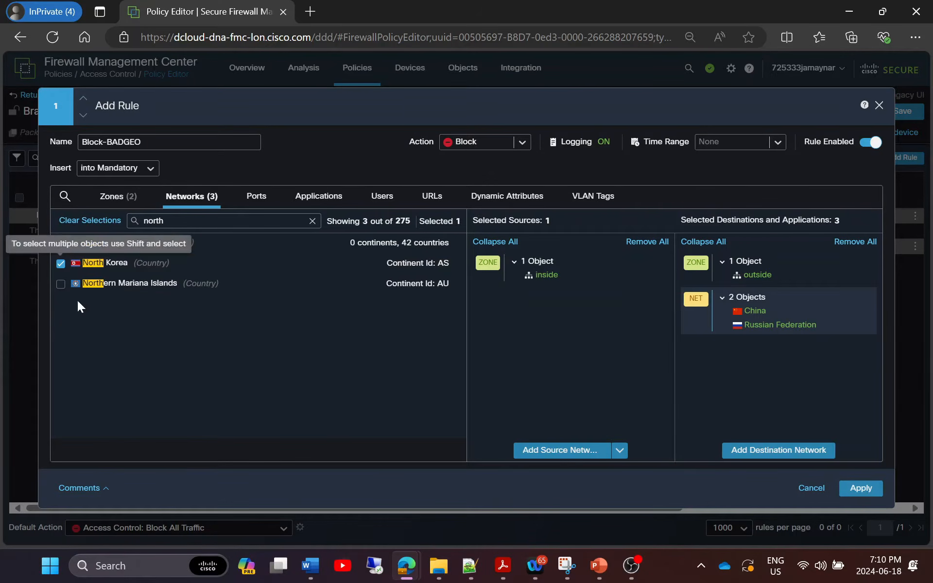
pyautogui.click(748, 445)
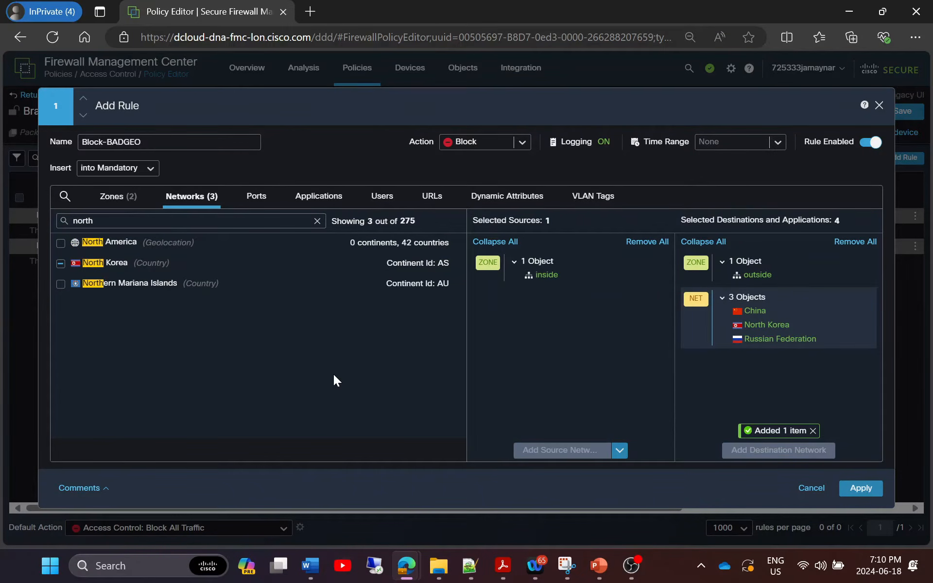
pyautogui.click(256, 195)
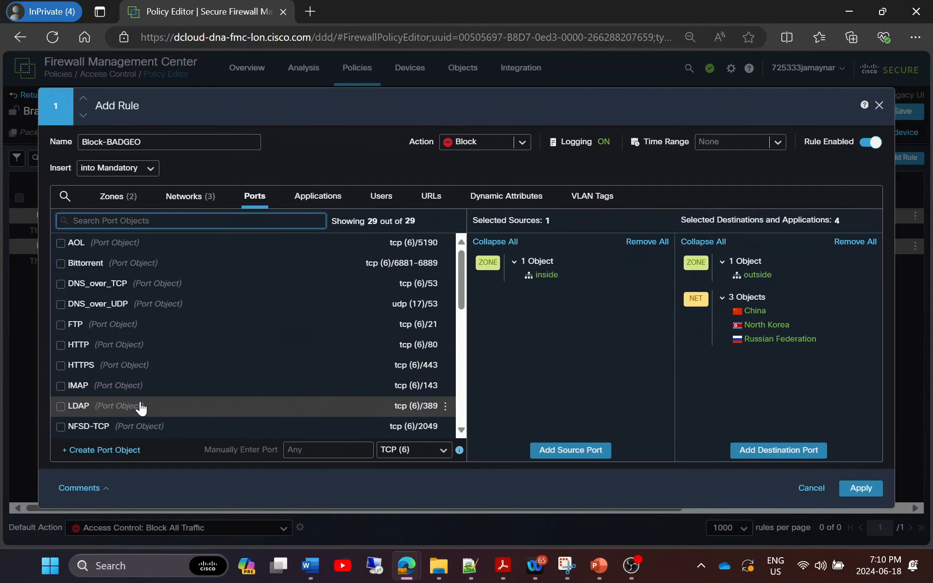
# Search the rule's applications for torrent, then clear the search without adding any.
pyautogui.click(311, 196)
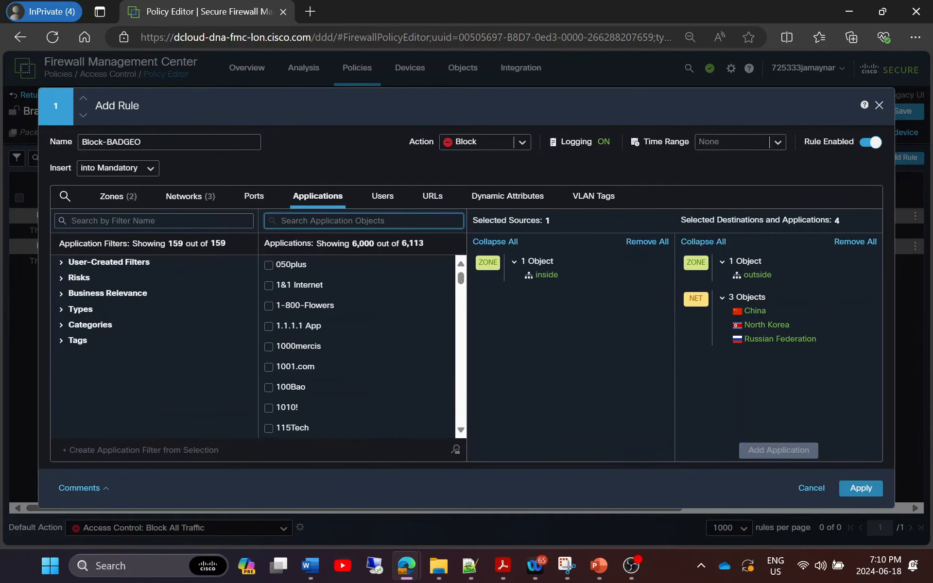
pyautogui.write('tor')
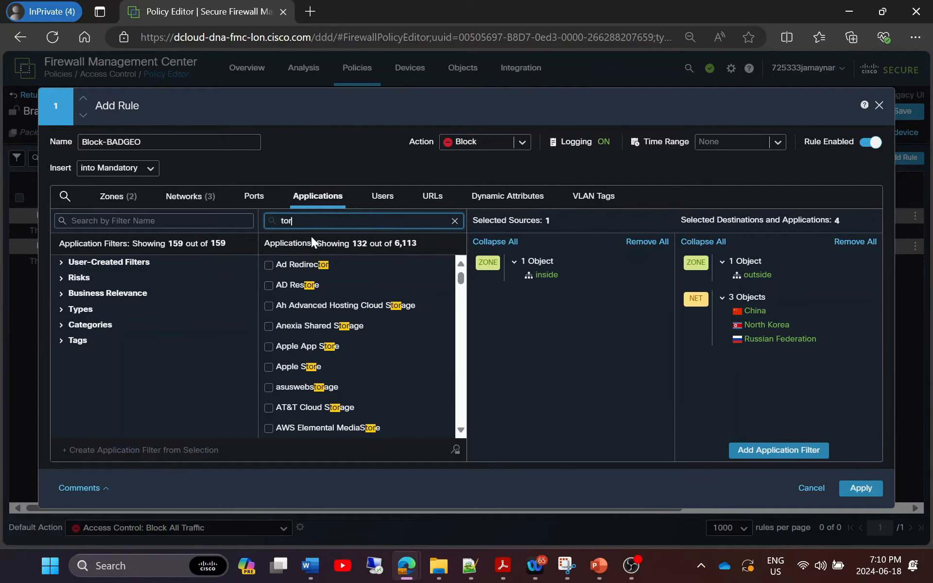
pyautogui.write('rent')
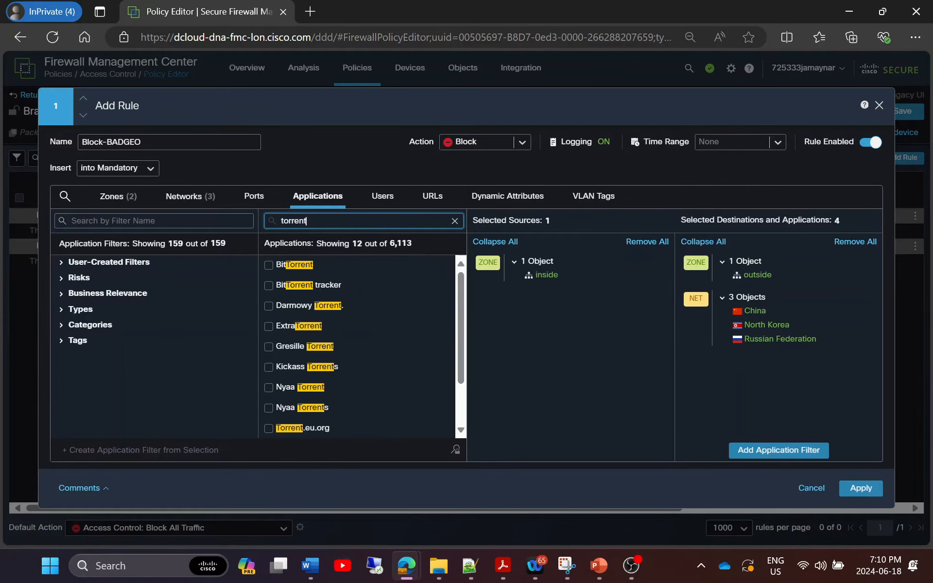
pyautogui.click(454, 221)
# Leave all user realms unselected and list the individual URL objects such as docker-url.
pyautogui.click(382, 197)
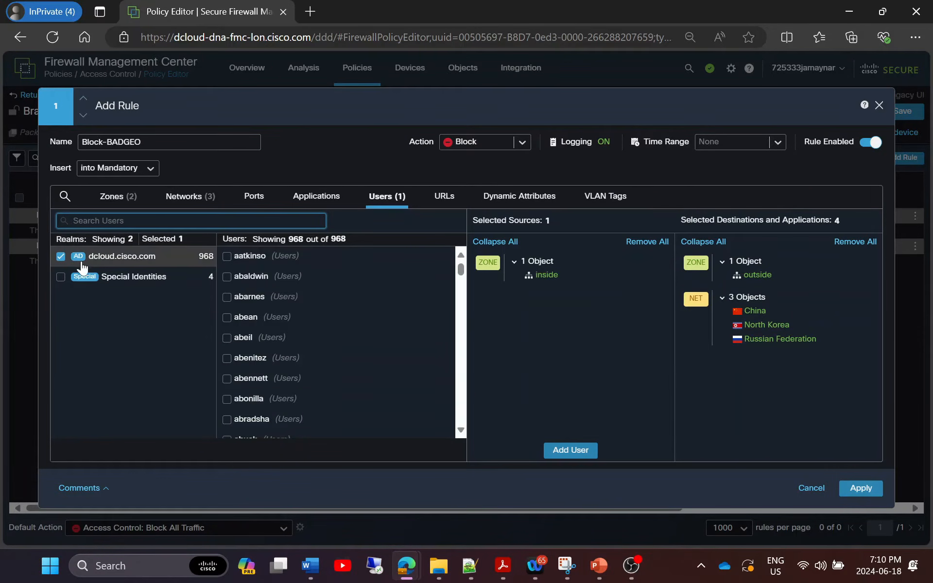
pyautogui.scroll(-4, 426, 374)
pyautogui.scroll(4, 427, 375)
pyautogui.click(61, 256)
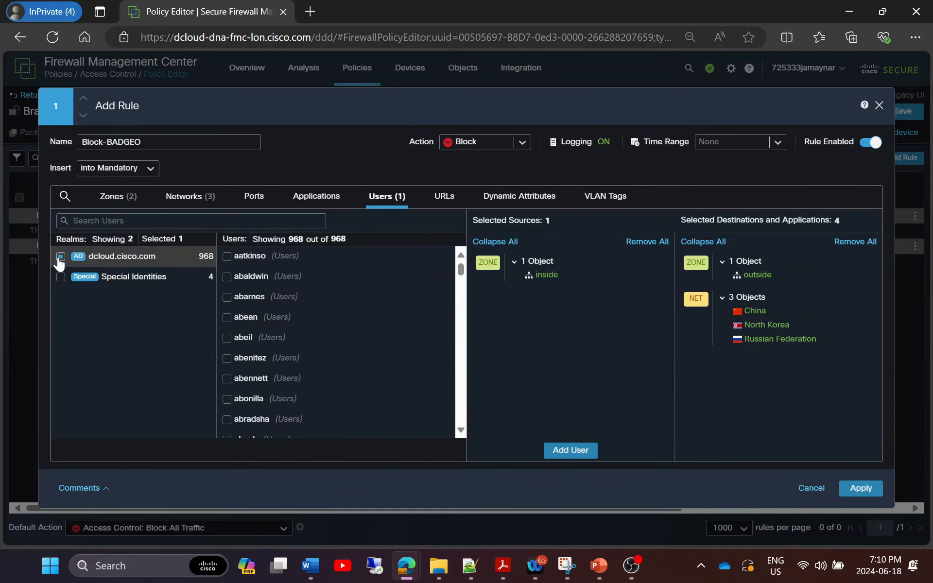
pyautogui.click(61, 277)
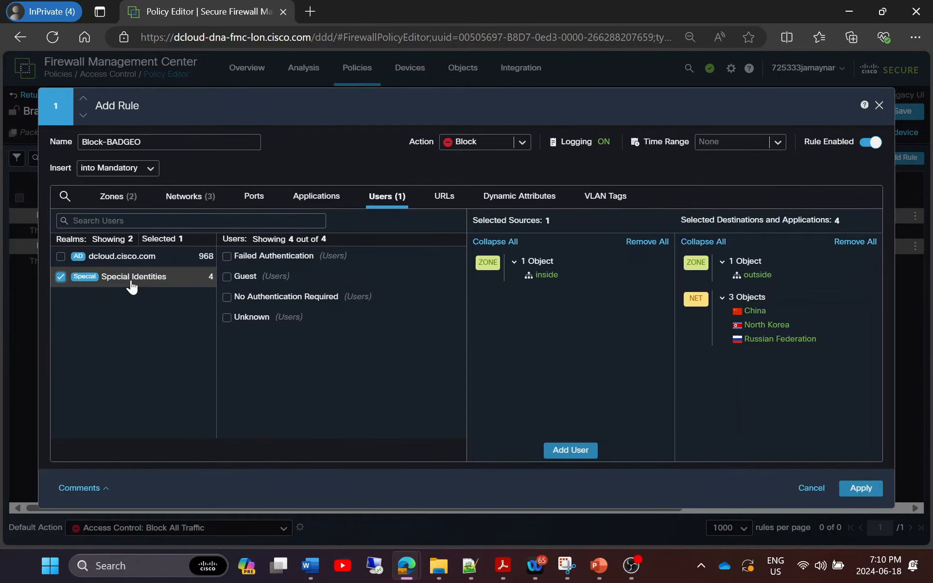
pyautogui.click(72, 280)
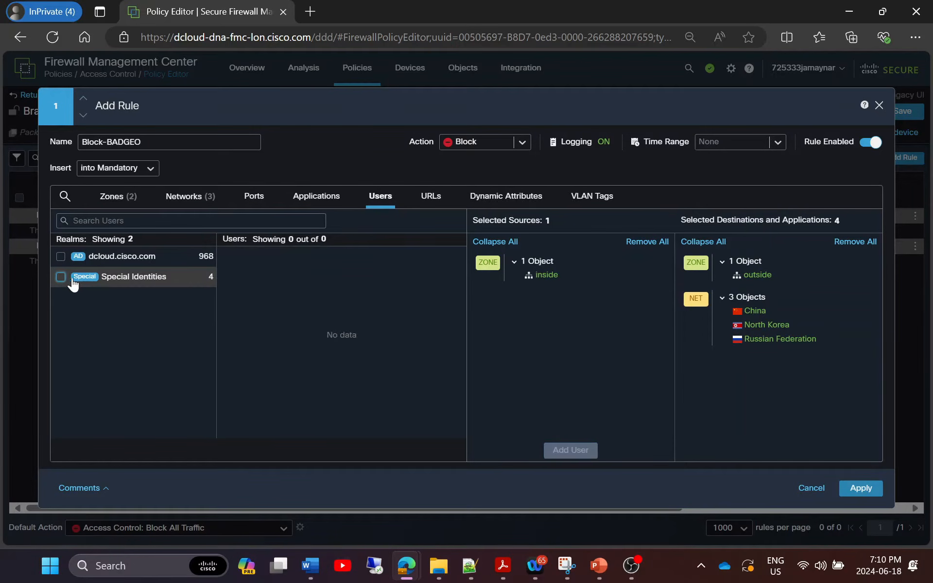
pyautogui.click(429, 199)
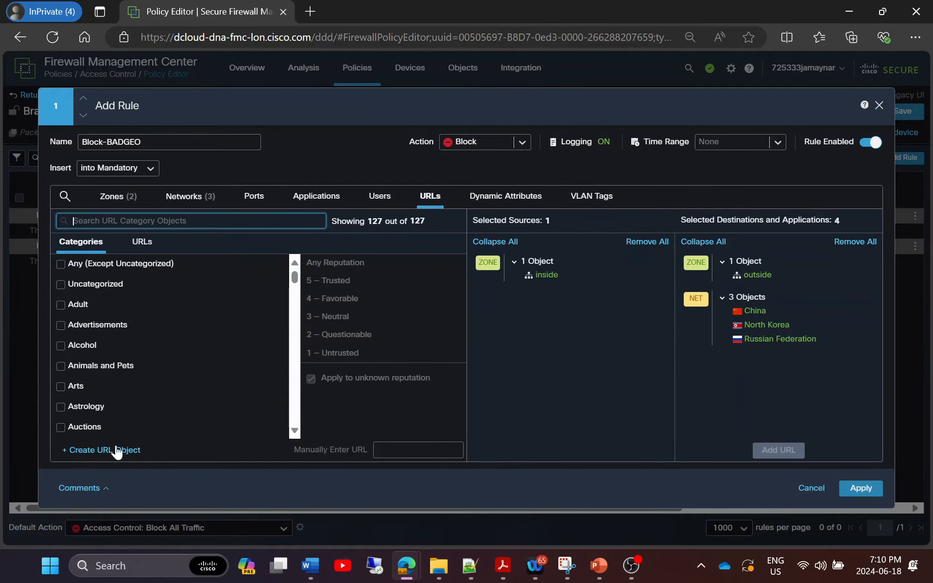
pyautogui.click(142, 245)
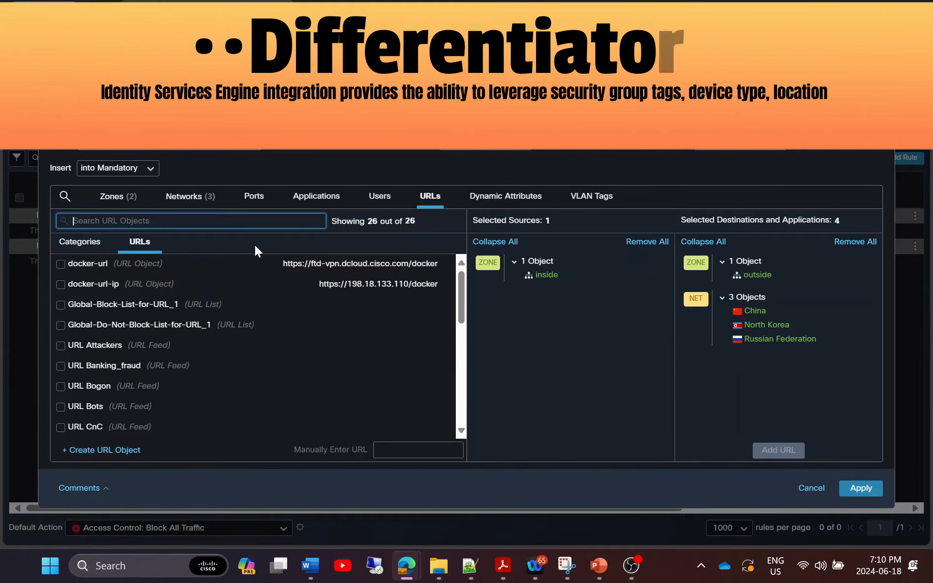
pyautogui.click(500, 204)
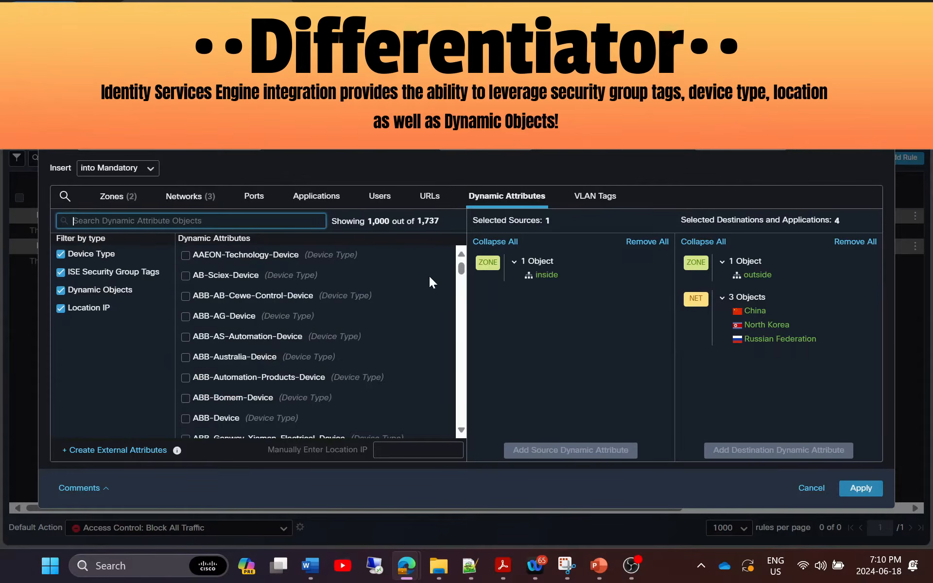
pyautogui.click(101, 261)
pyautogui.scroll(-2, 241, 374)
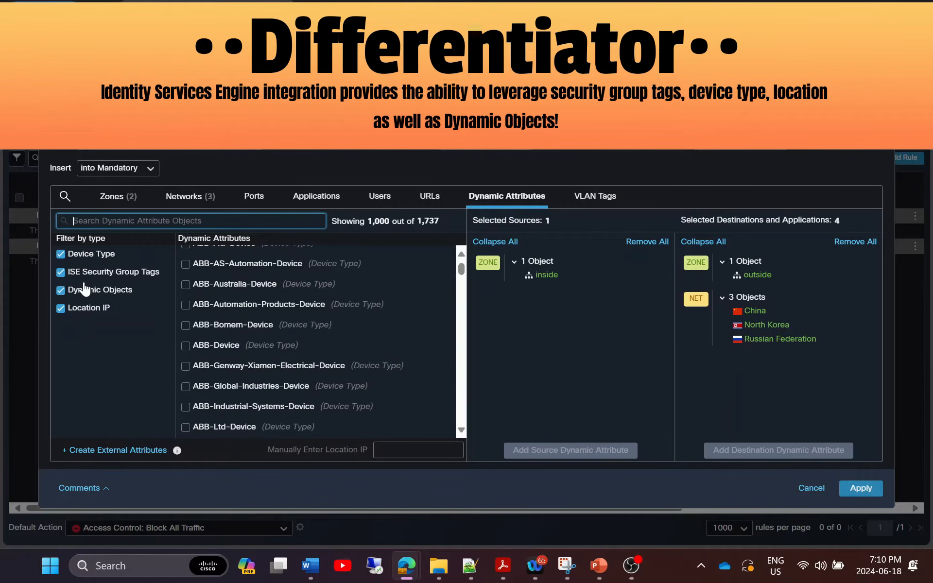
pyautogui.click(61, 254)
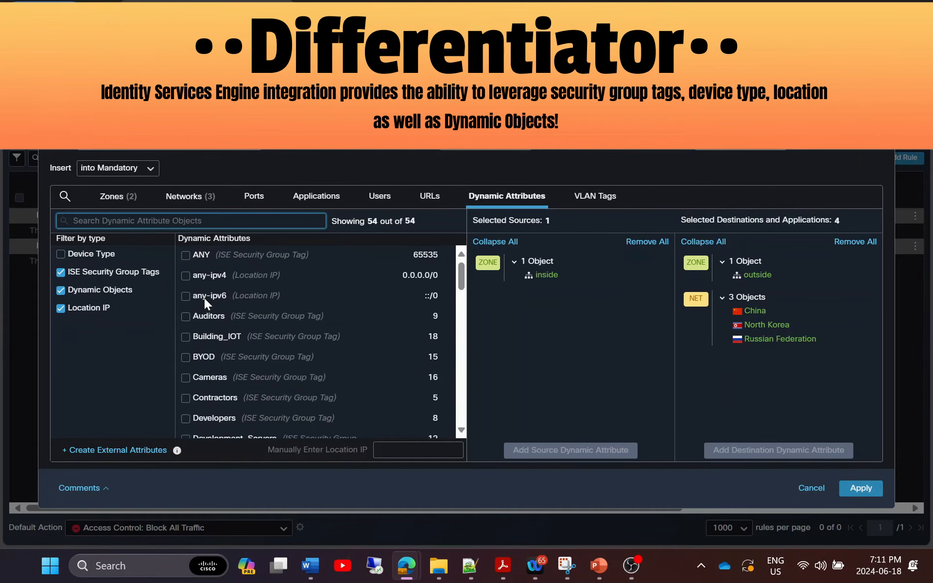
pyautogui.click(81, 274)
pyautogui.click(145, 220)
pyautogui.write('we')
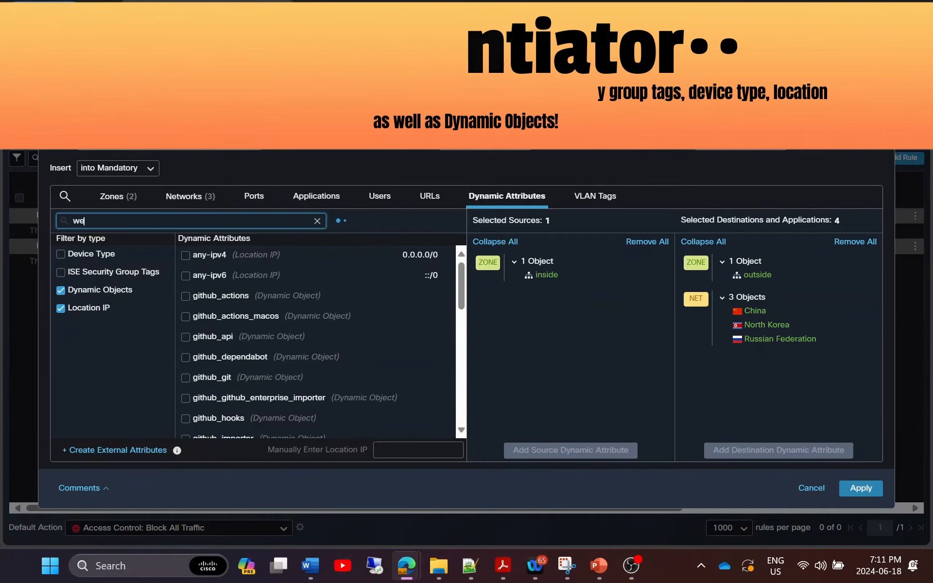
pyautogui.write('bex')
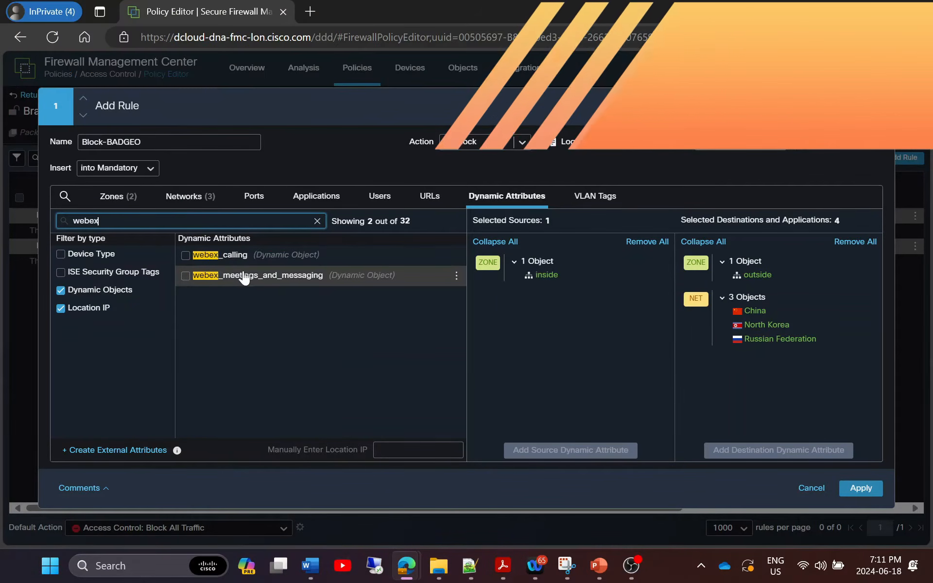
pyautogui.click(61, 290)
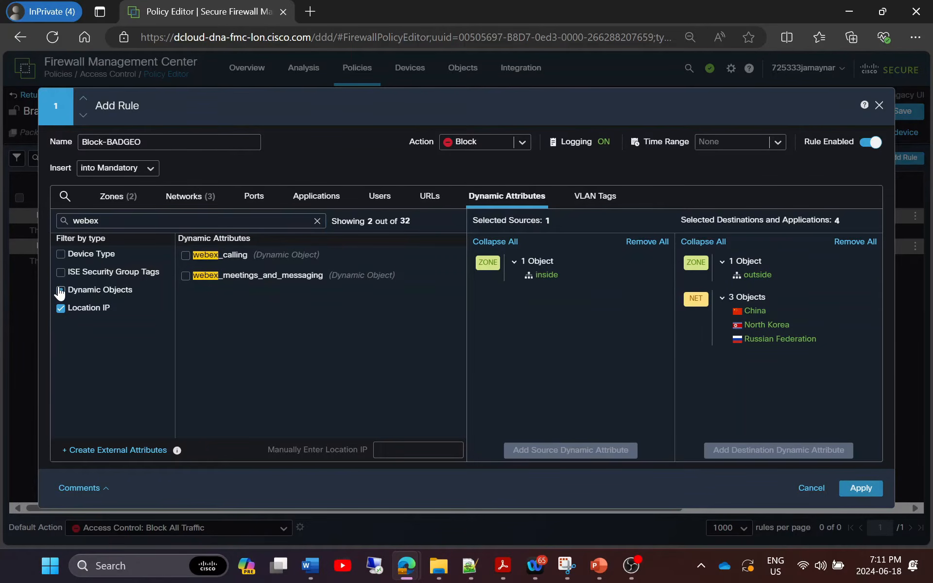
pyautogui.click(61, 309)
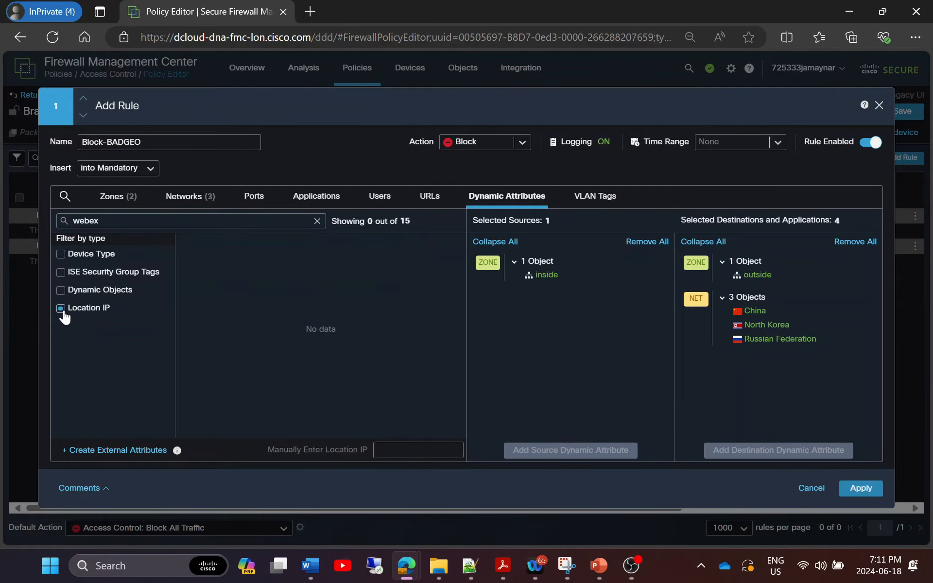
# Write a comment on Block-BADGEO explaining the geo block, ending it with 'policy xxxyyy'.
pyautogui.click(593, 197)
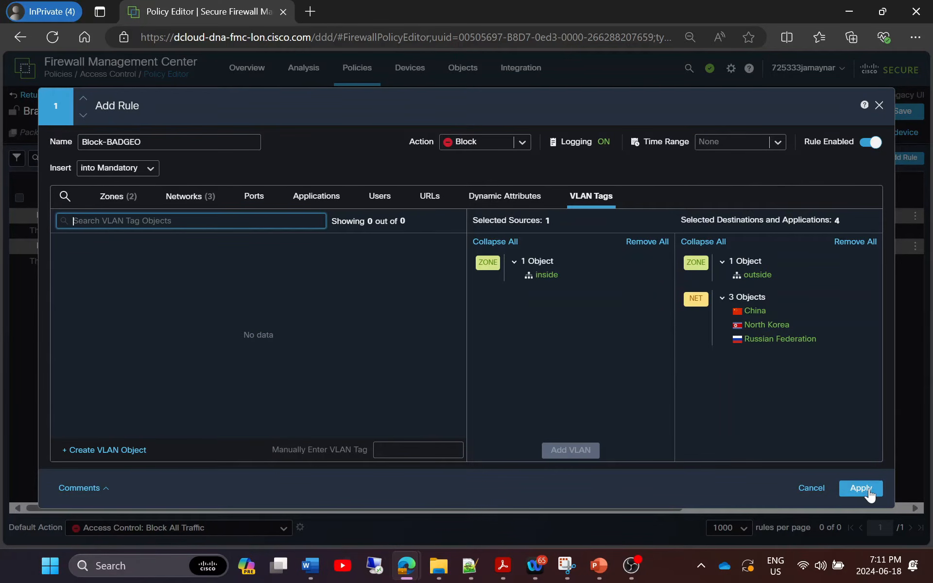
pyautogui.click(91, 489)
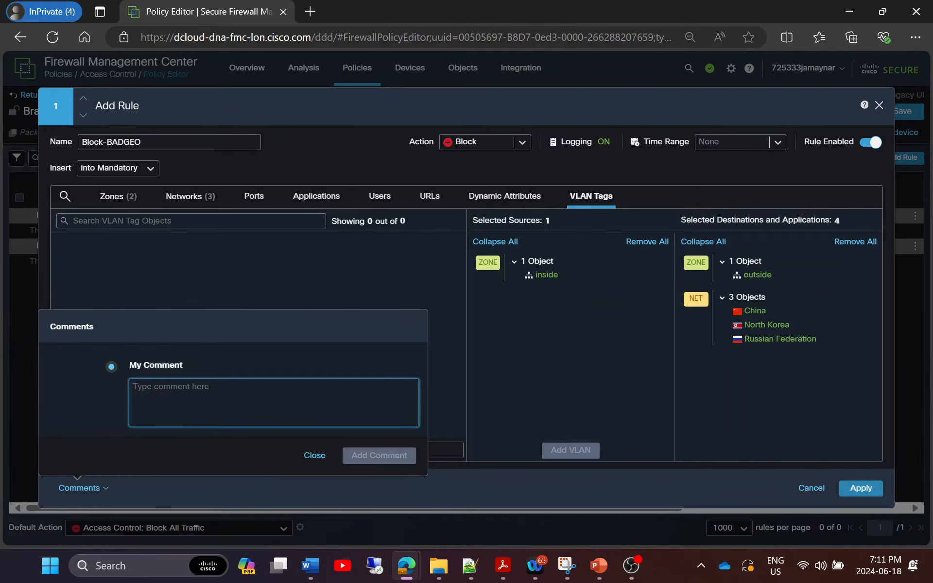
pyautogui.write('Blocking GEOs we do not do business with and aligns with security policy')
pyautogui.moveTo(156, 399); pyautogui.dragTo(115, 397)
pyautogui.press('BackSpace')
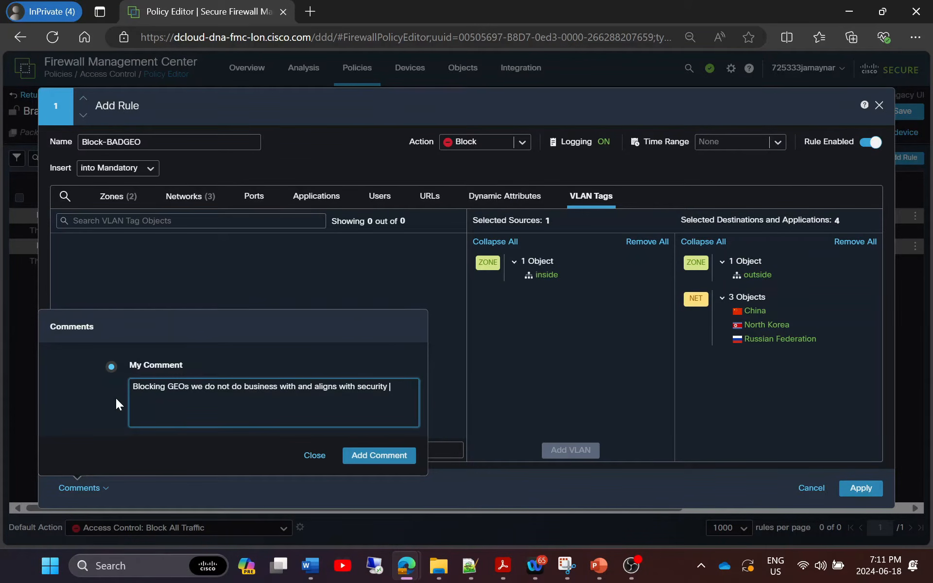
pyautogui.write('policy xxxyyy')
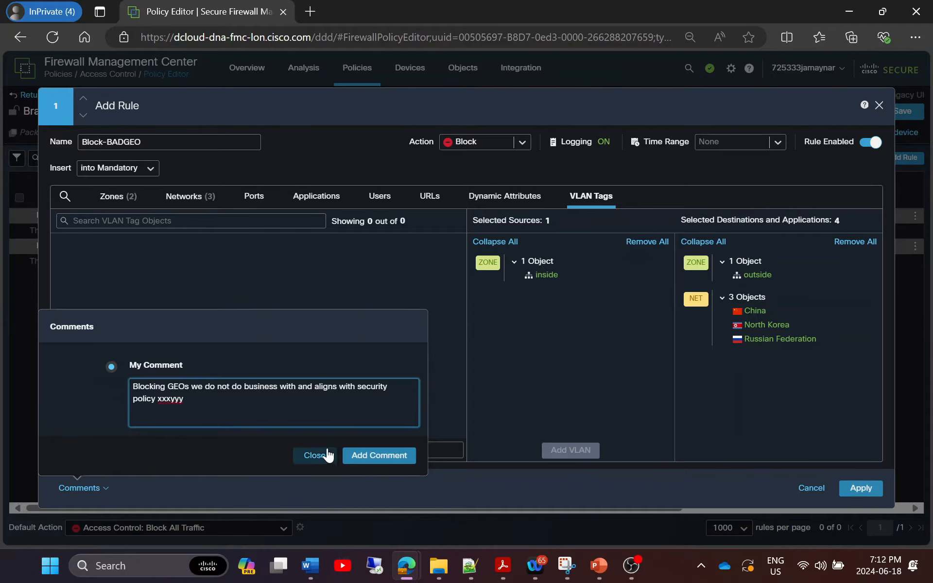
# Post the comment and apply Block-BADGEO to the Branch Office policy.
pyautogui.click(379, 455)
pyautogui.click(315, 455)
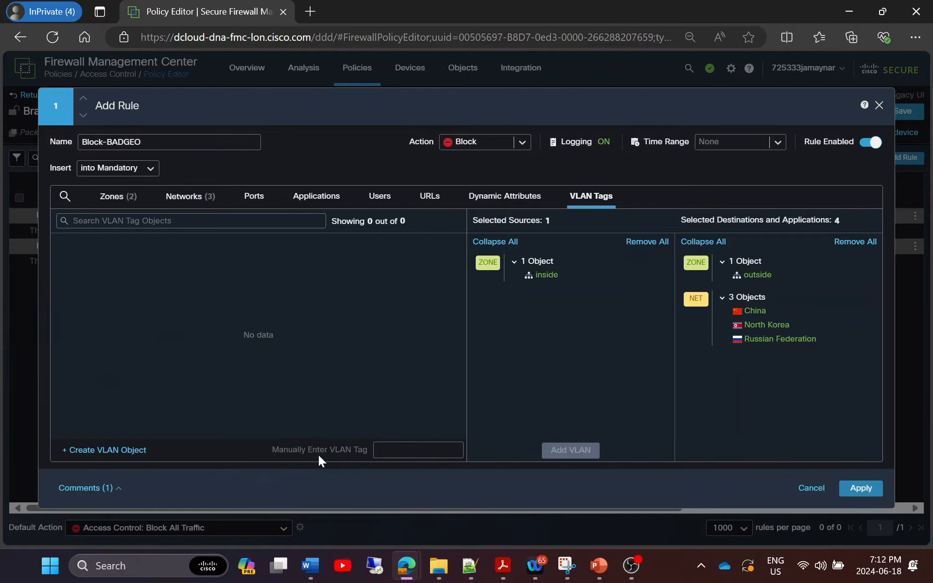
pyautogui.click(861, 489)
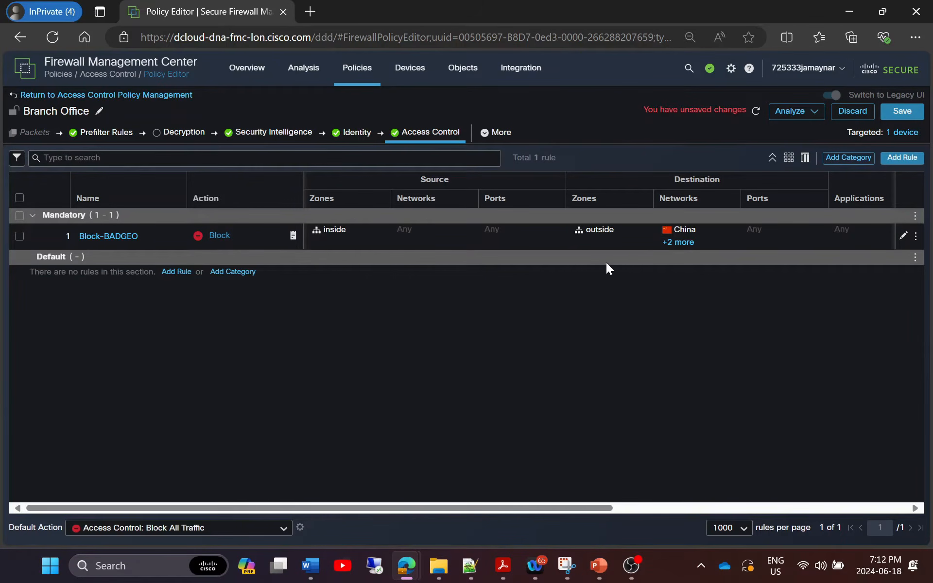
pyautogui.click(678, 243)
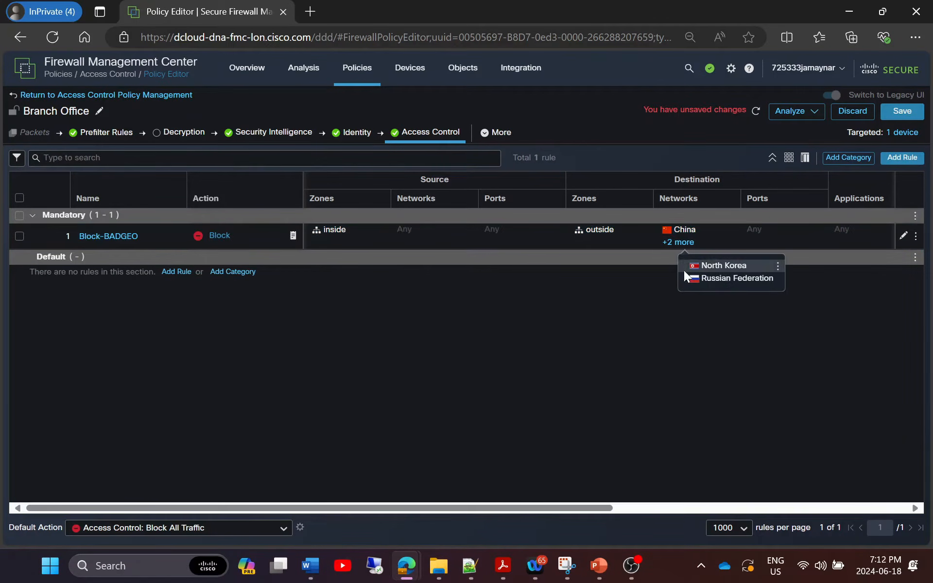
pyautogui.click(649, 357)
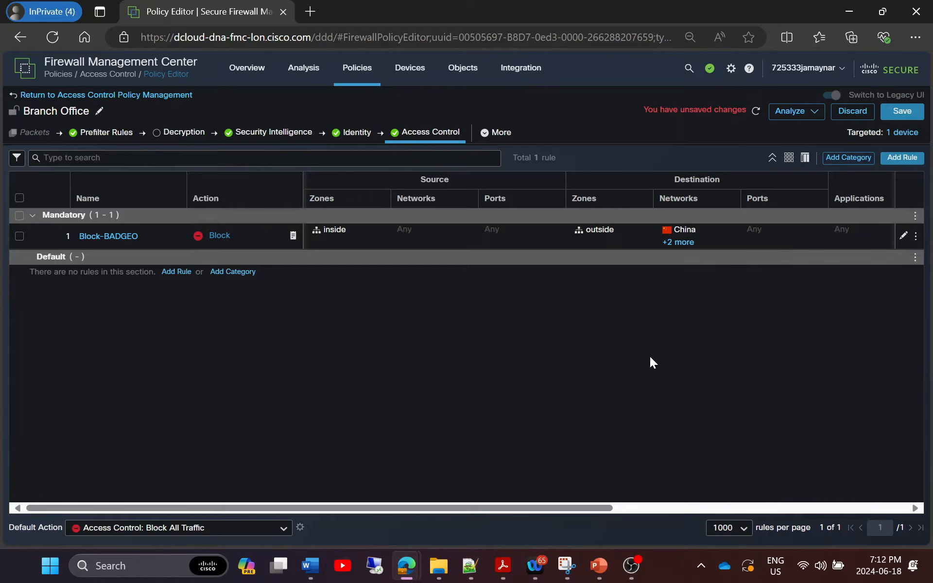
pyautogui.click(915, 238)
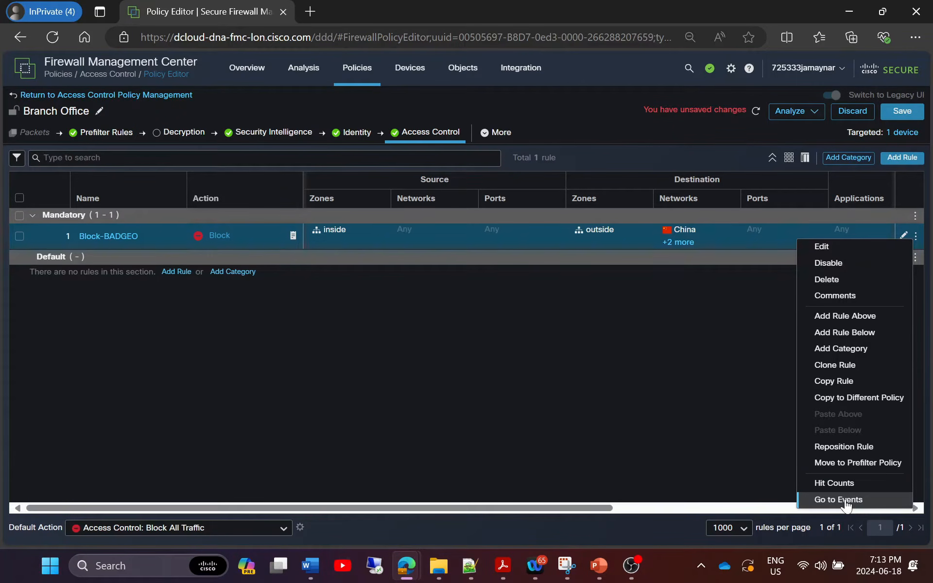
pyautogui.click(817, 114)
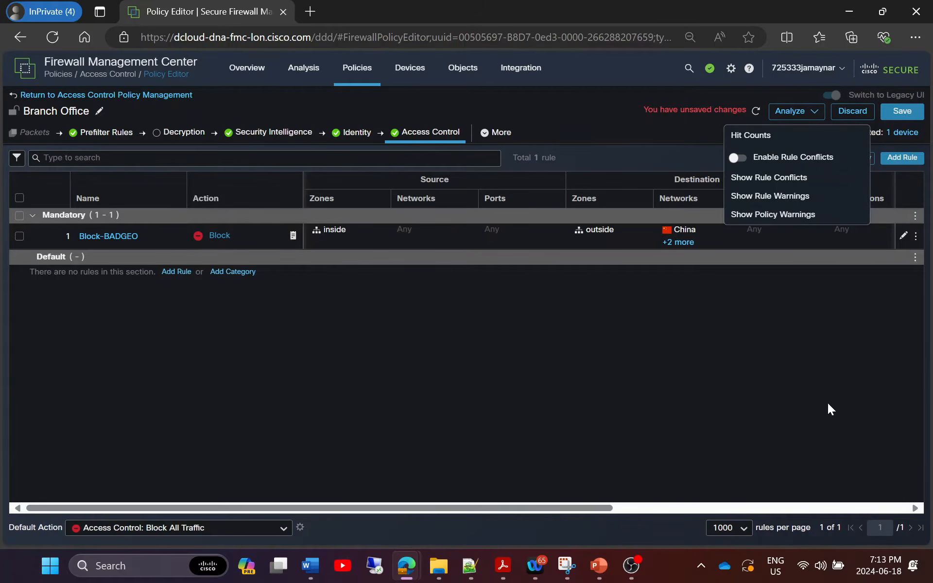
pyautogui.click(813, 389)
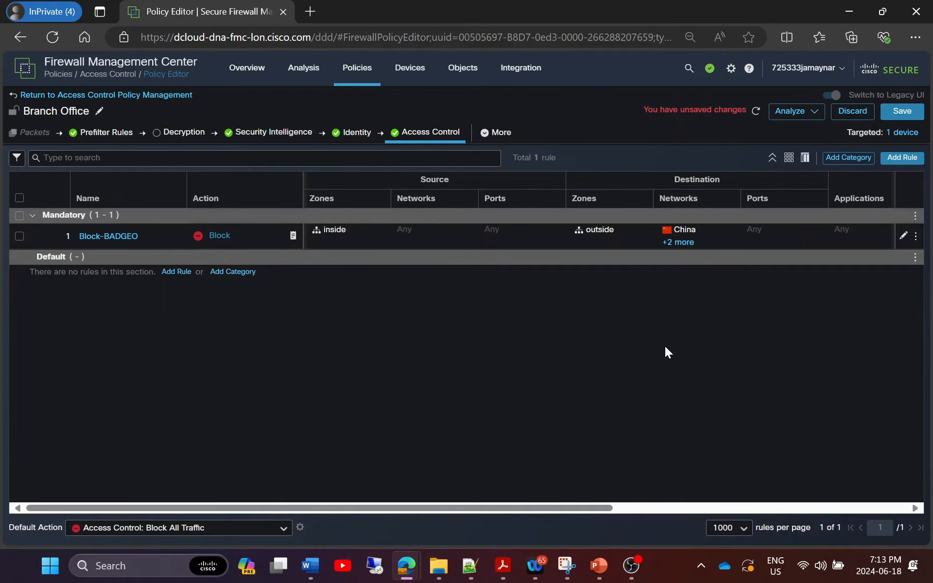
# Add a rule named Block-BADURL with Block action, logging at connection start to FMC.
pyautogui.click(895, 161)
pyautogui.moveTo(168, 142); pyautogui.dragTo(81, 142)
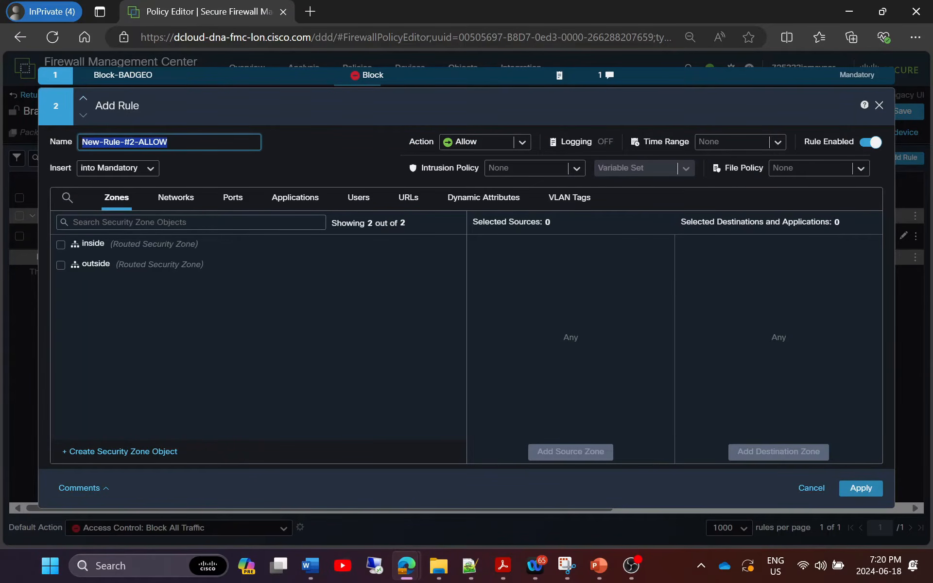
pyautogui.write('Block-BADURL')
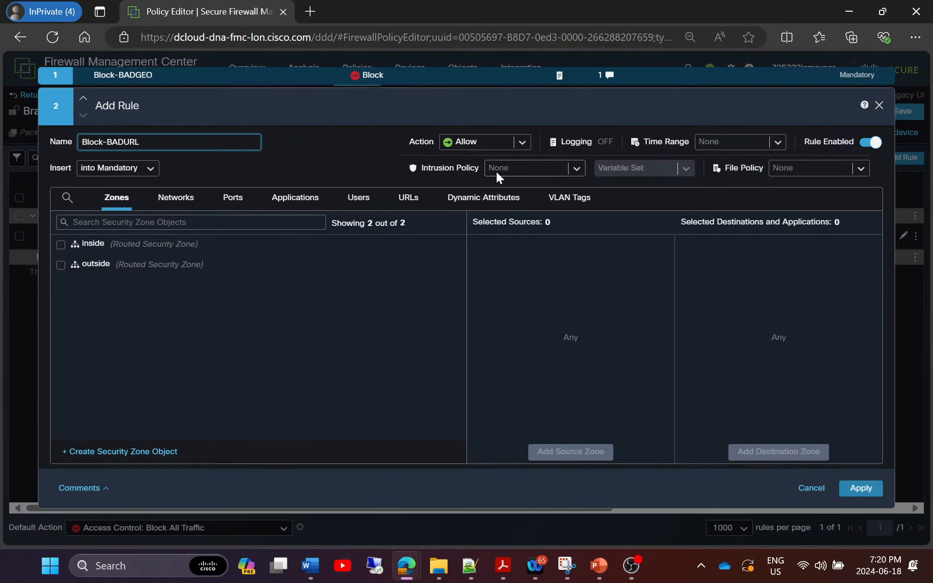
pyautogui.click(522, 142)
pyautogui.click(474, 159)
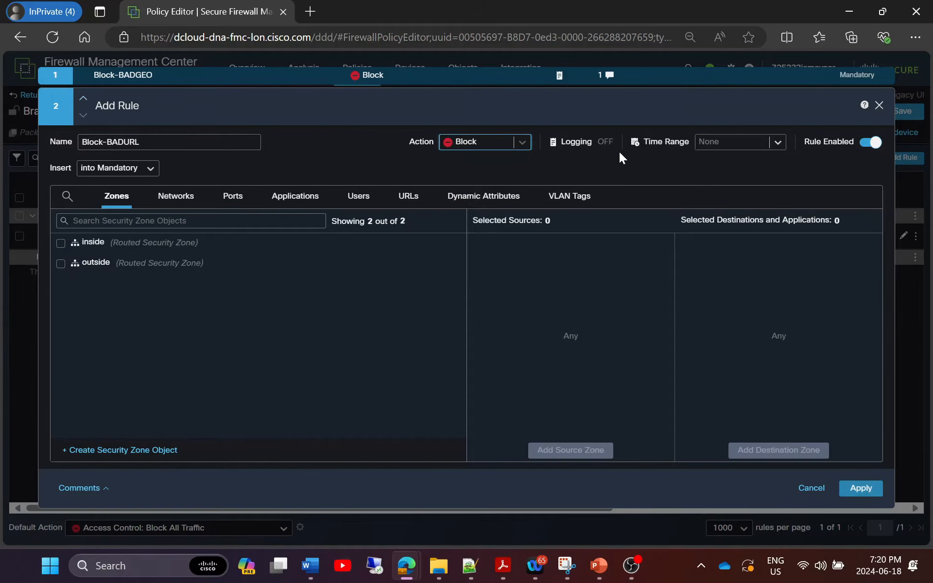
pyautogui.click(605, 142)
pyautogui.click(505, 207)
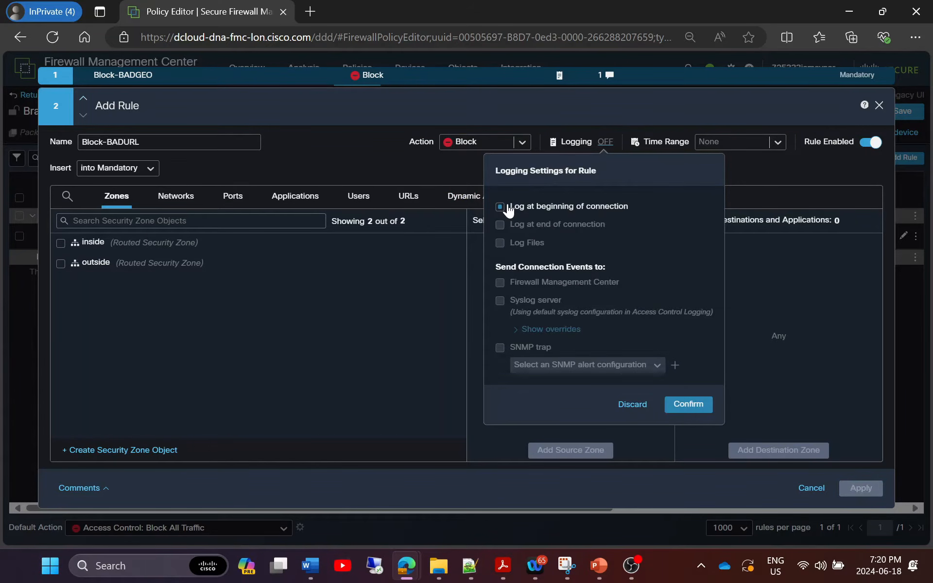
pyautogui.click(500, 282)
pyautogui.click(693, 406)
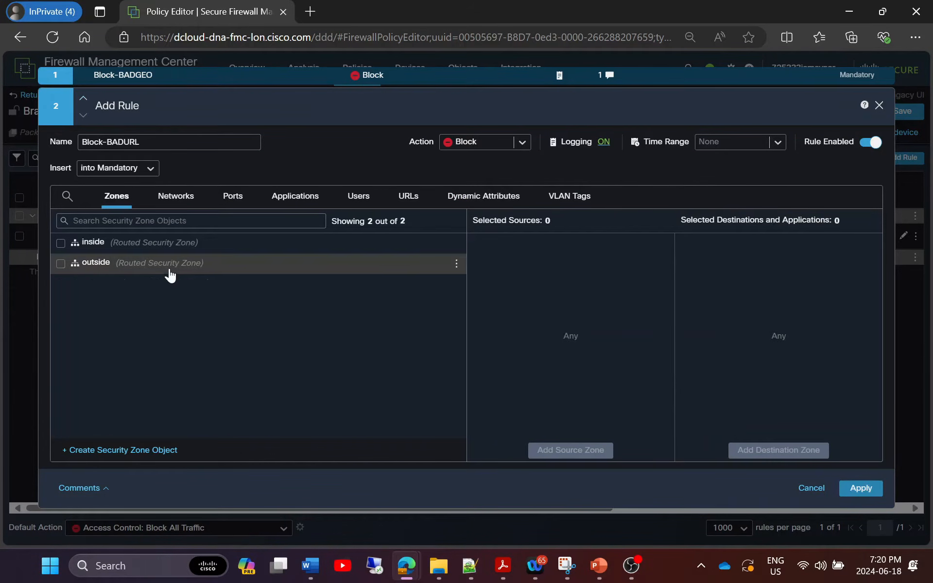
# Set inside as the source zone and outside as the destination zone.
pyautogui.click(61, 243)
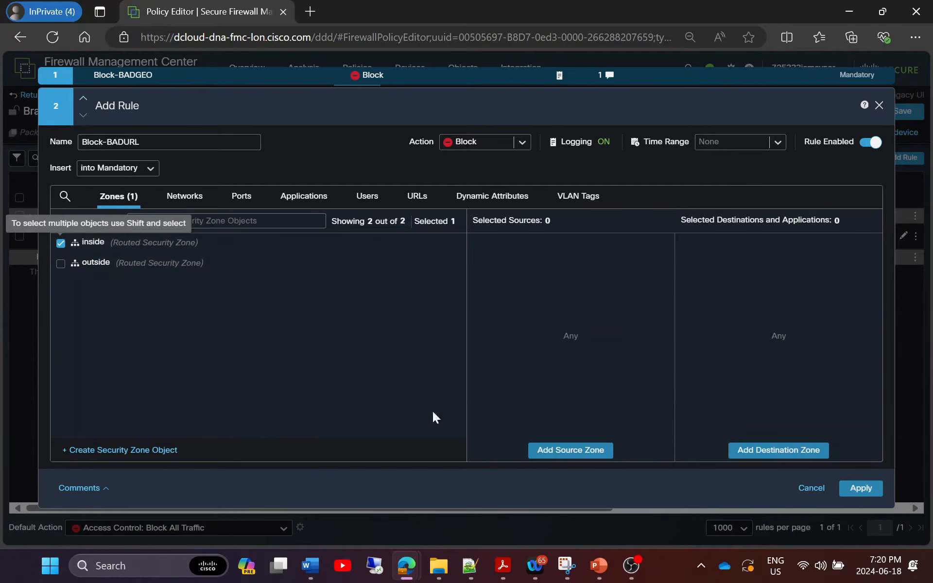
pyautogui.click(591, 450)
pyautogui.click(60, 263)
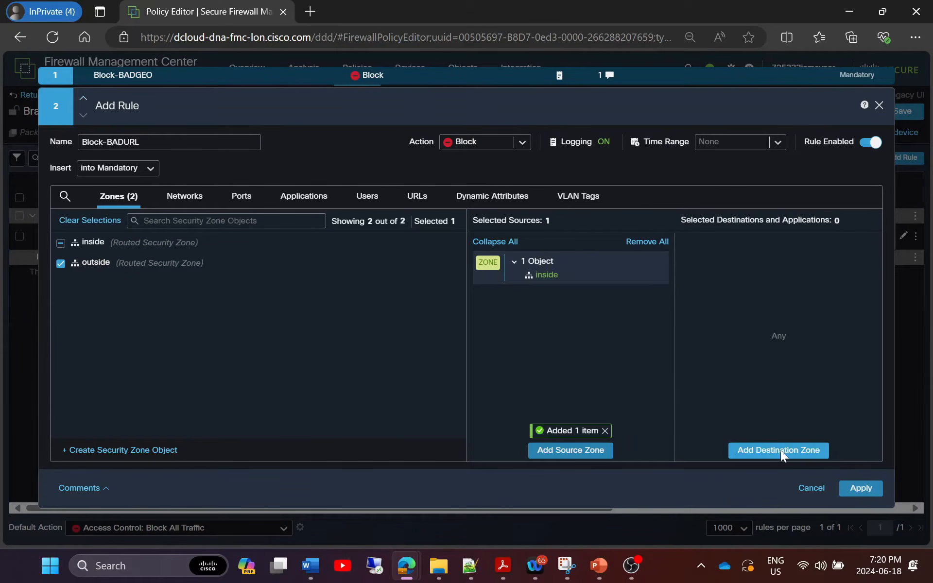
pyautogui.click(780, 451)
pyautogui.click(190, 204)
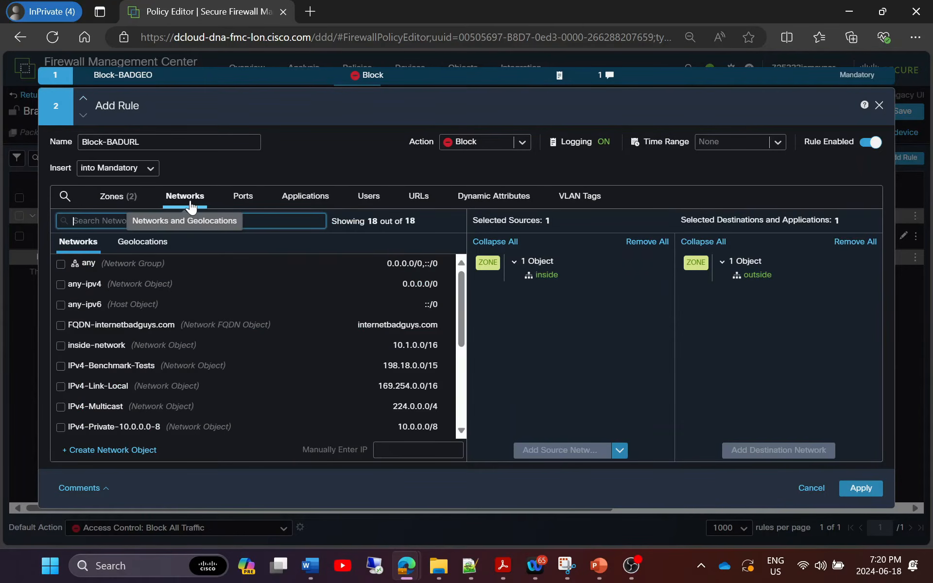
# Create network object Inside-2 for 10.1.1.0/24 and add it as Block-BADURL's source network.
pyautogui.click(127, 450)
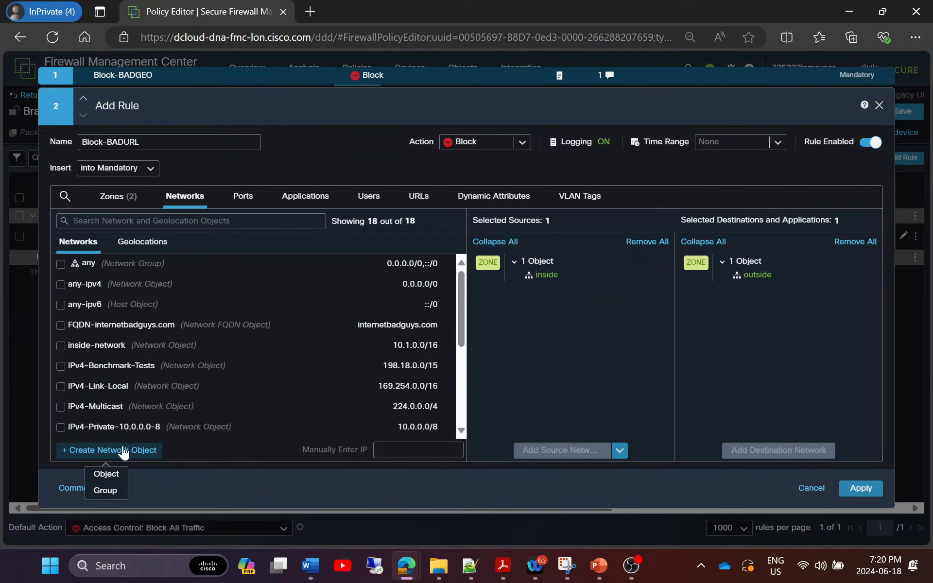
pyautogui.click(107, 474)
pyautogui.write('Inside-2')
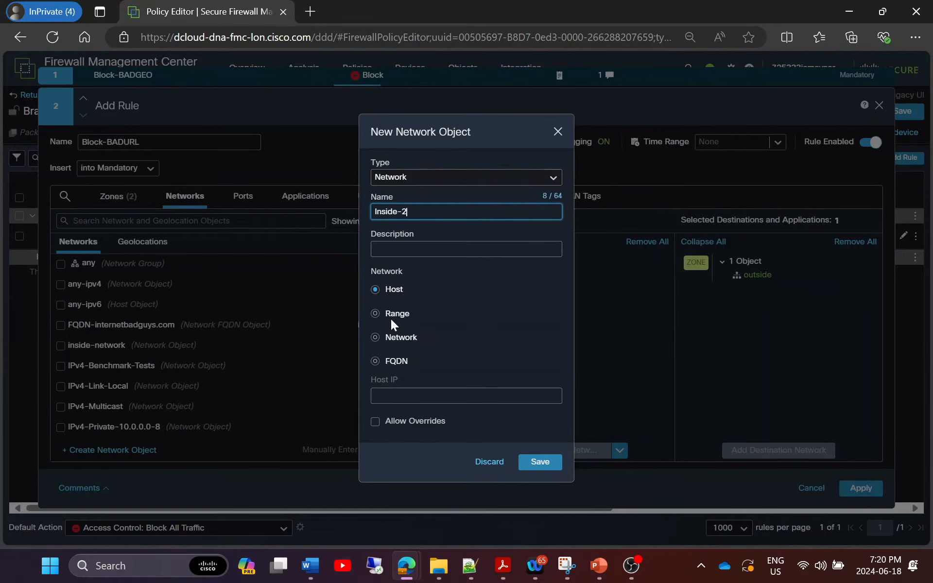
pyautogui.click(391, 336)
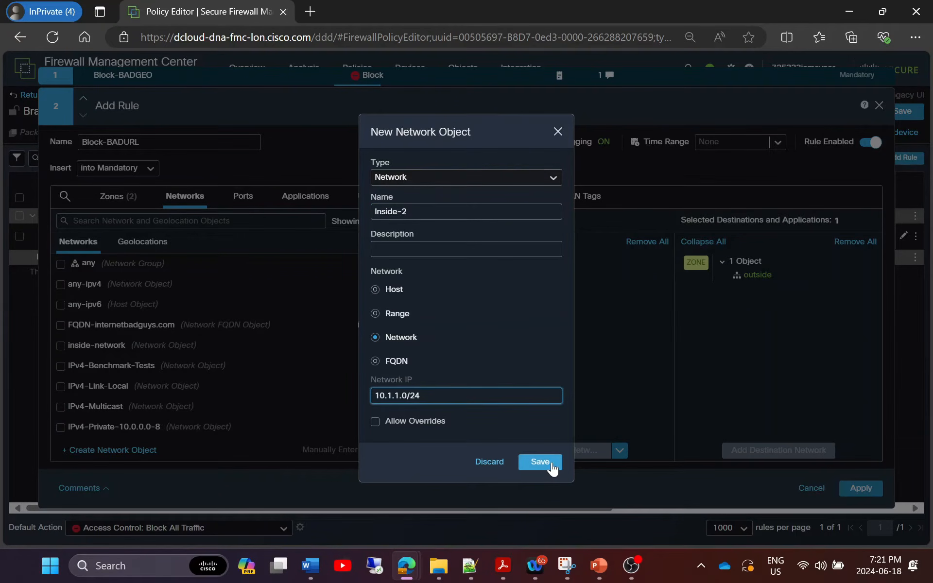
pyautogui.click(547, 464)
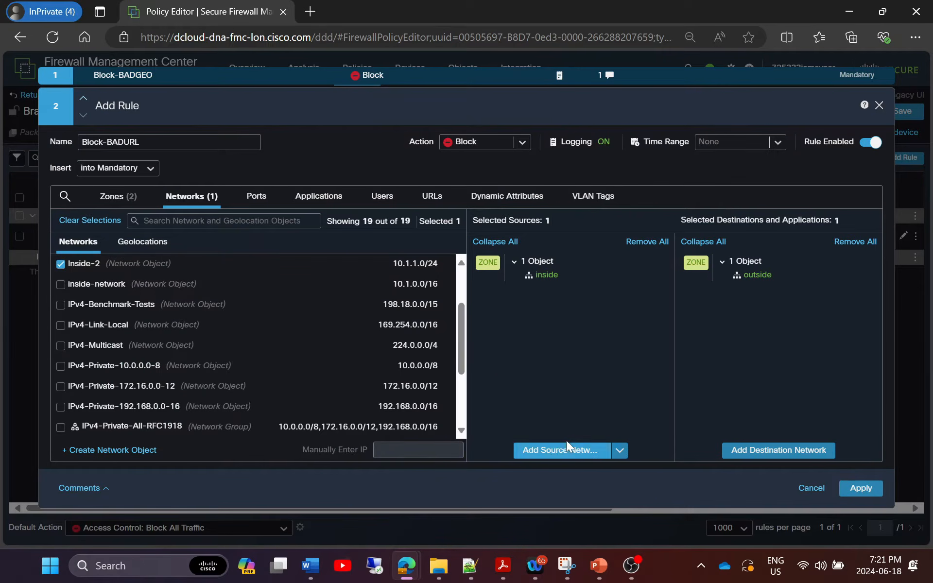
pyautogui.click(564, 452)
pyautogui.click(264, 200)
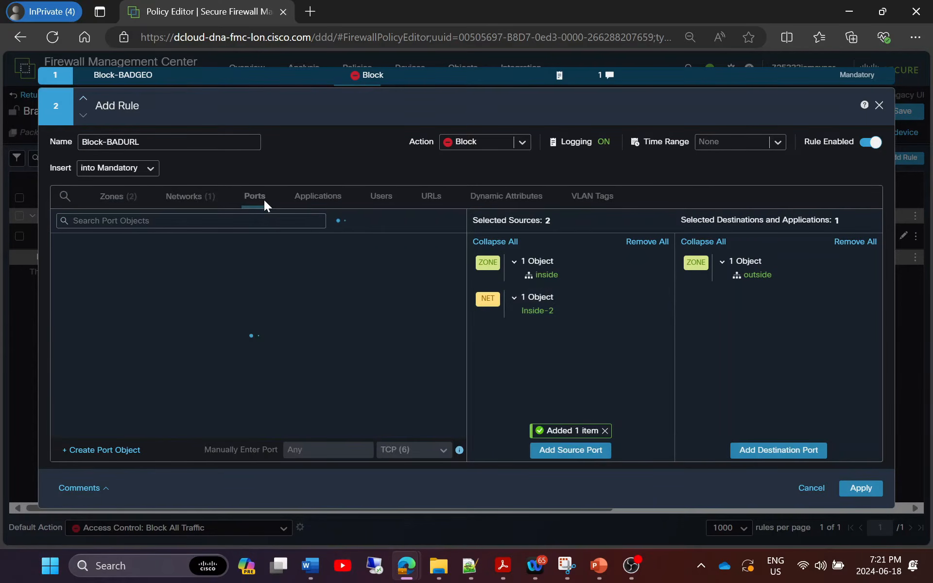
# Add HTTP and HTTPS as Block-BADURL's destination ports.
pyautogui.write('http')
pyautogui.click(60, 242)
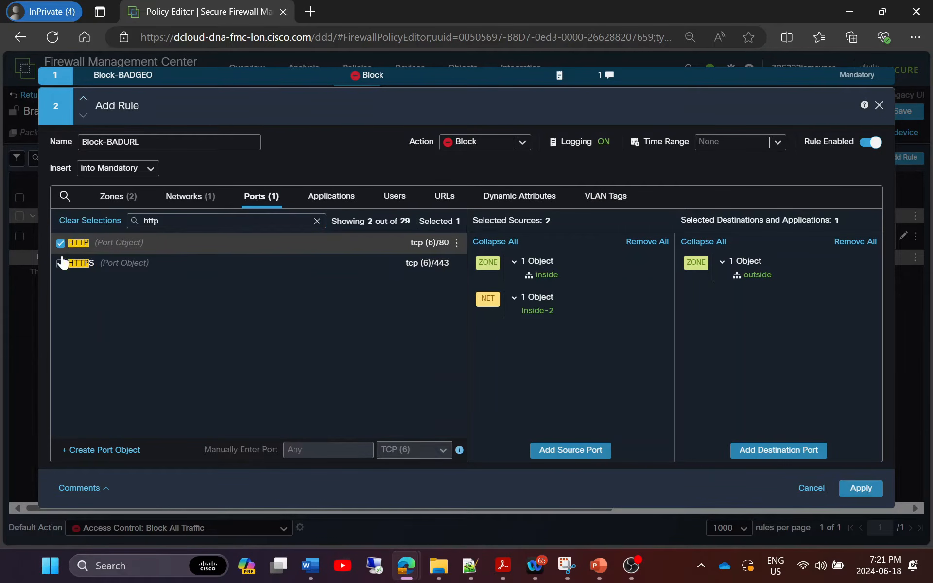
pyautogui.click(60, 263)
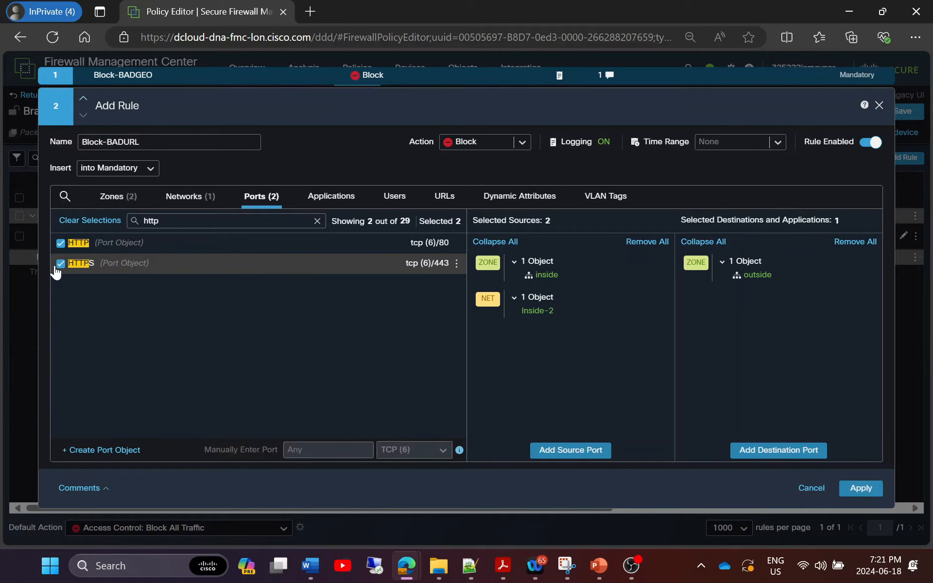
pyautogui.click(765, 451)
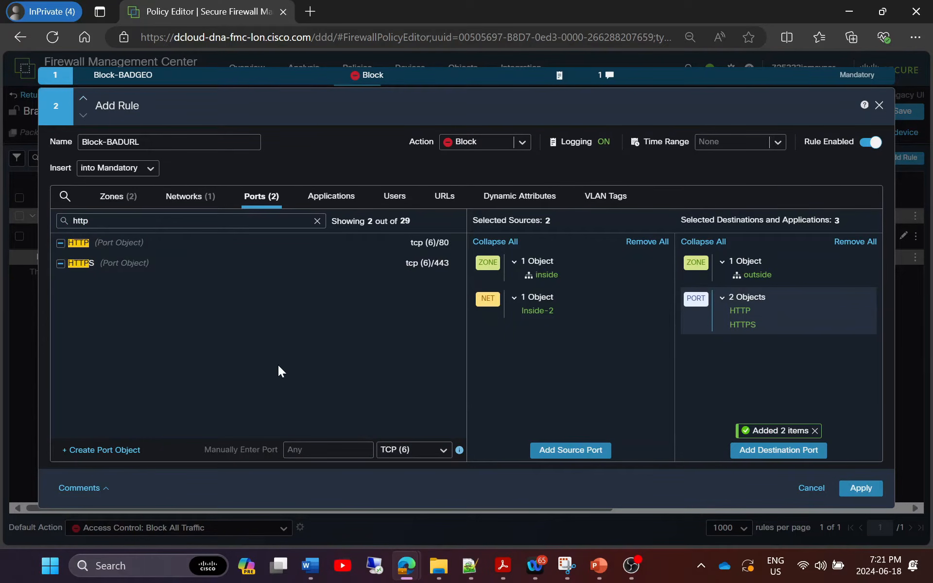
# Search the rule's applications list for 'b' and then 'edge'.
pyautogui.click(334, 199)
pyautogui.write('browser')
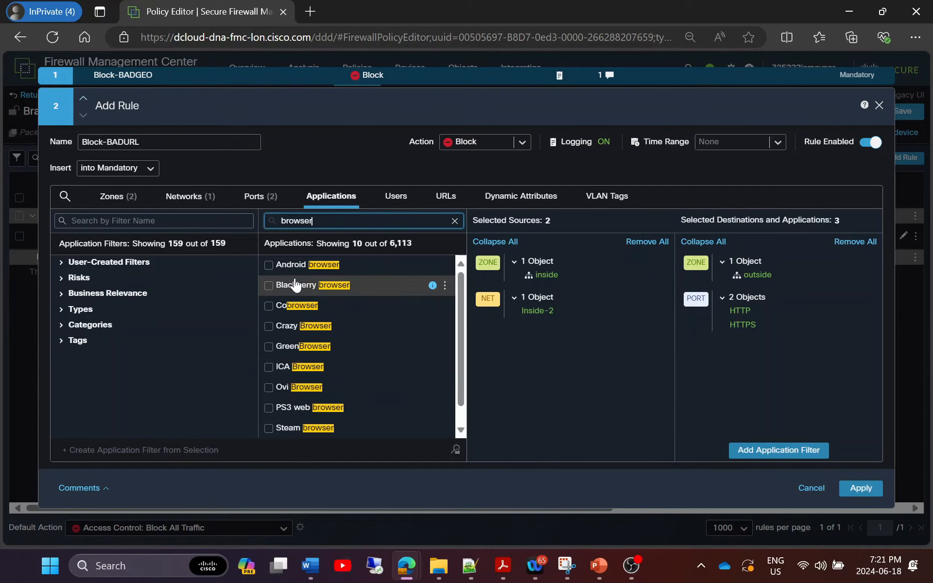
pyautogui.scroll(-1, 295, 393)
pyautogui.scroll(1, 313, 336)
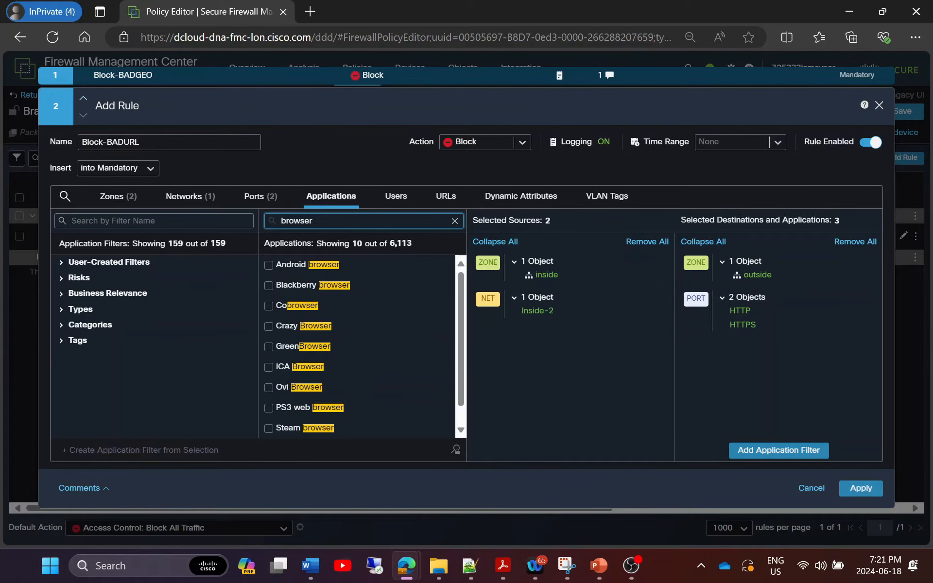
pyautogui.moveTo(315, 221); pyautogui.dragTo(261, 220)
pyautogui.write('edge')
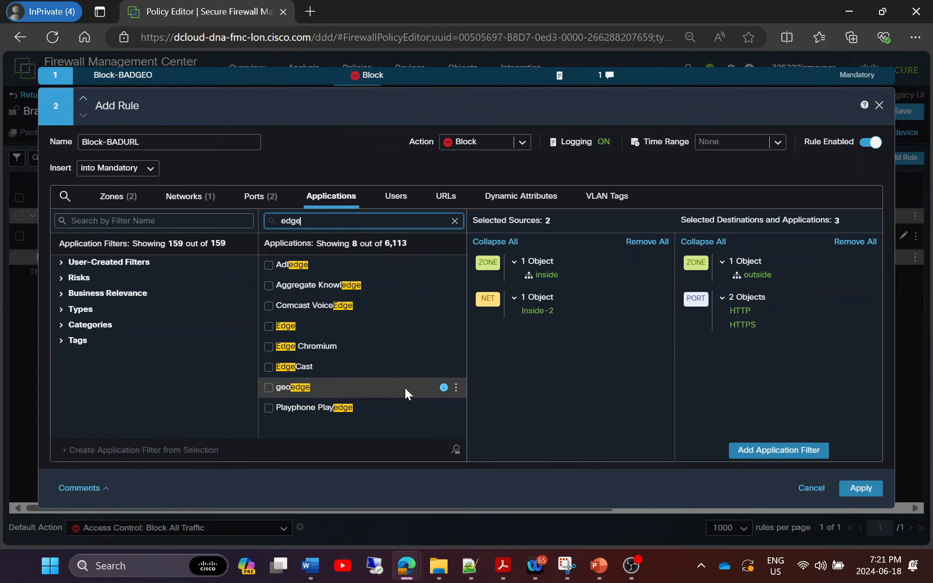
# Add a dcloud.cisco.com realm user as a rule source, then remove it again.
pyautogui.click(395, 197)
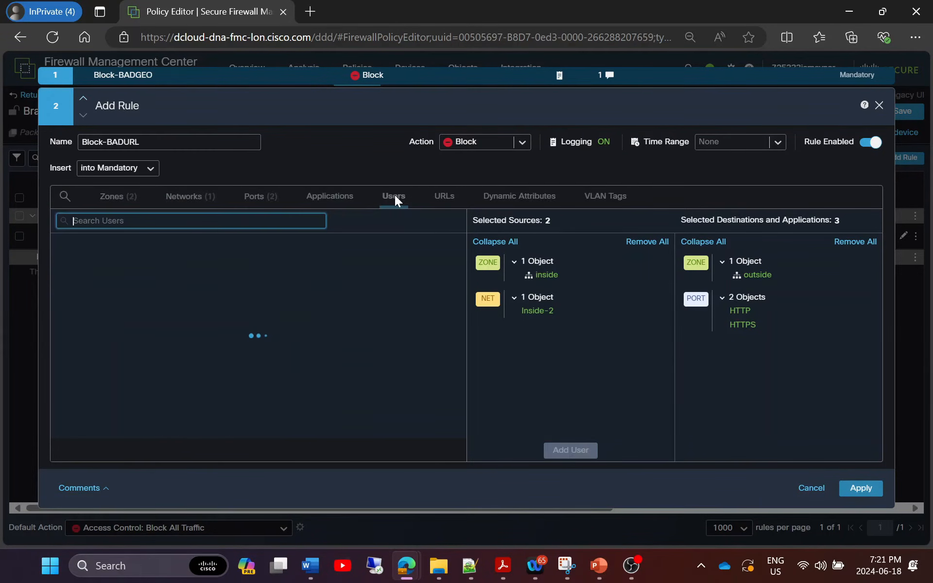
pyautogui.click(250, 276)
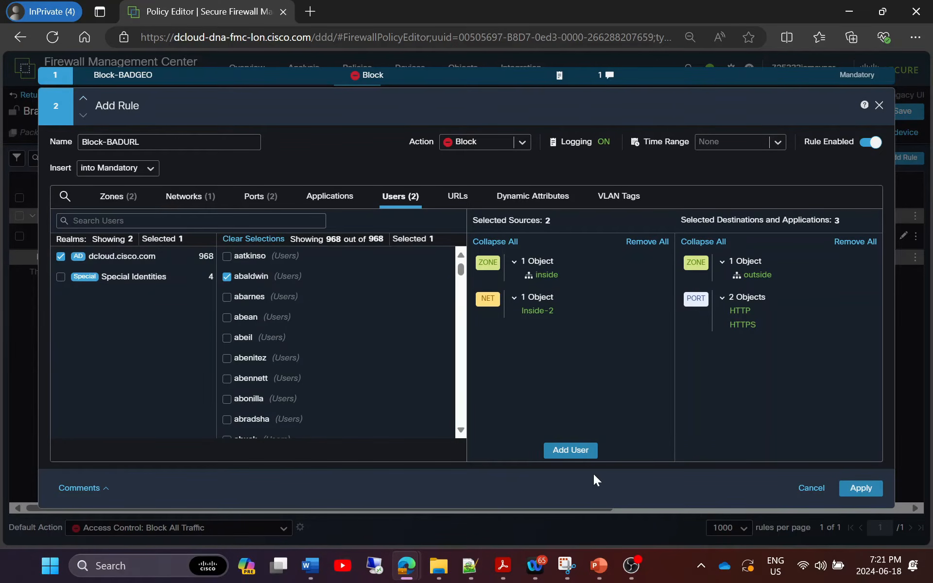
pyautogui.click(573, 452)
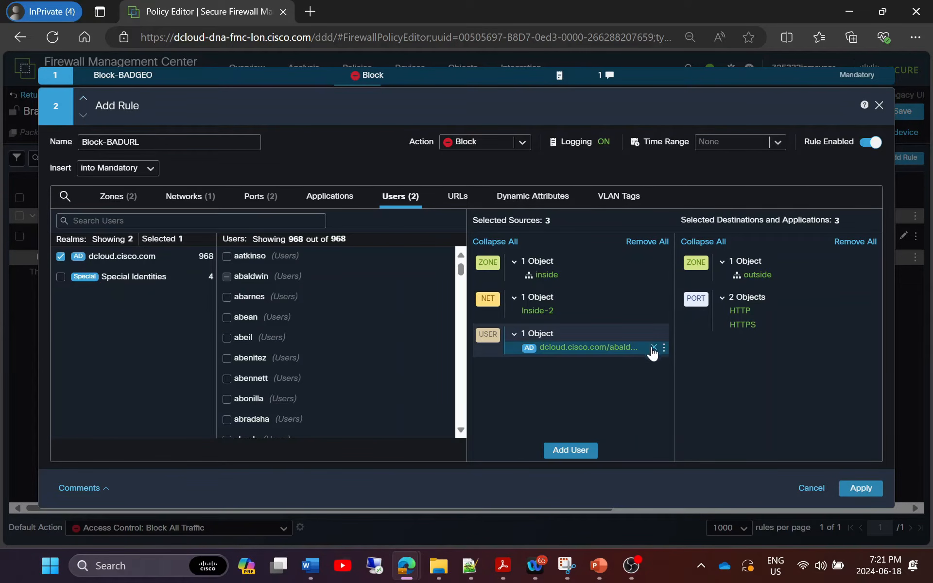
pyautogui.click(651, 348)
pyautogui.click(457, 196)
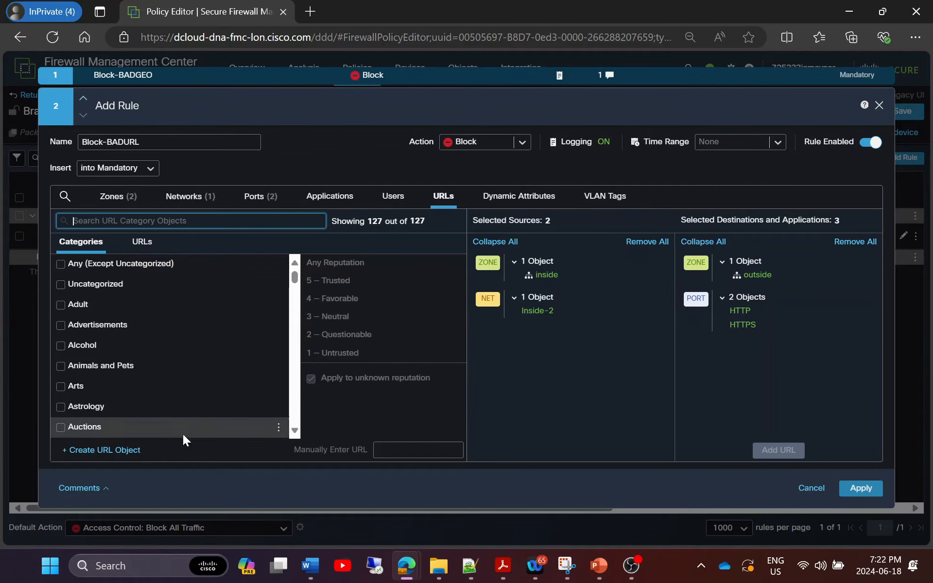
# Create URL object detectedbad for detectedbad.com, add it as destination URL, and apply Block-BADURL.
pyautogui.click(106, 451)
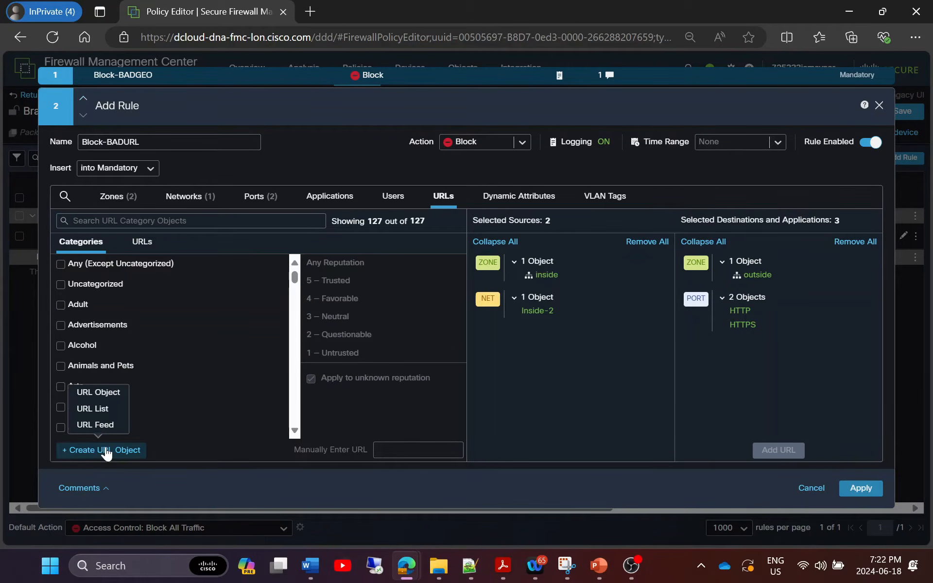
pyautogui.click(110, 394)
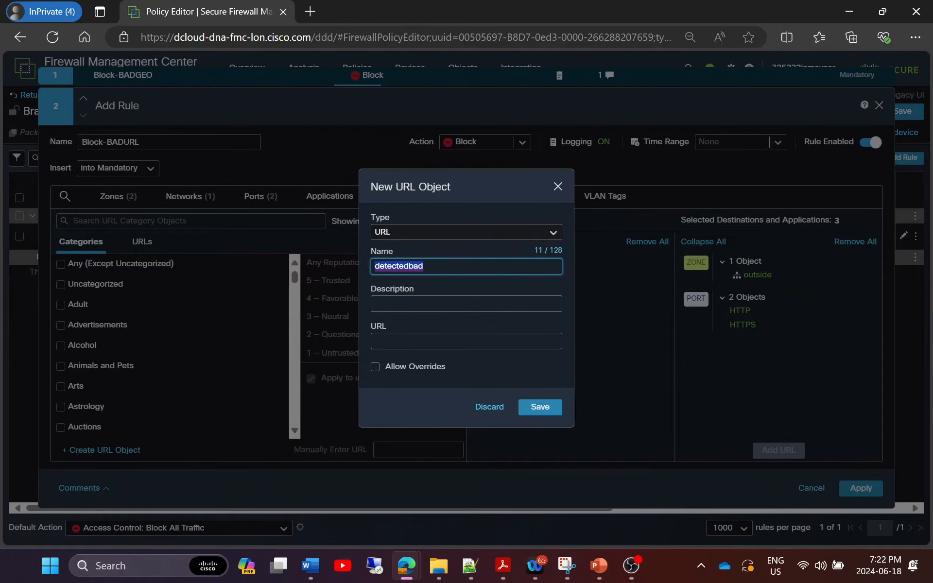
pyautogui.click(433, 341)
pyautogui.write('detectedbad')
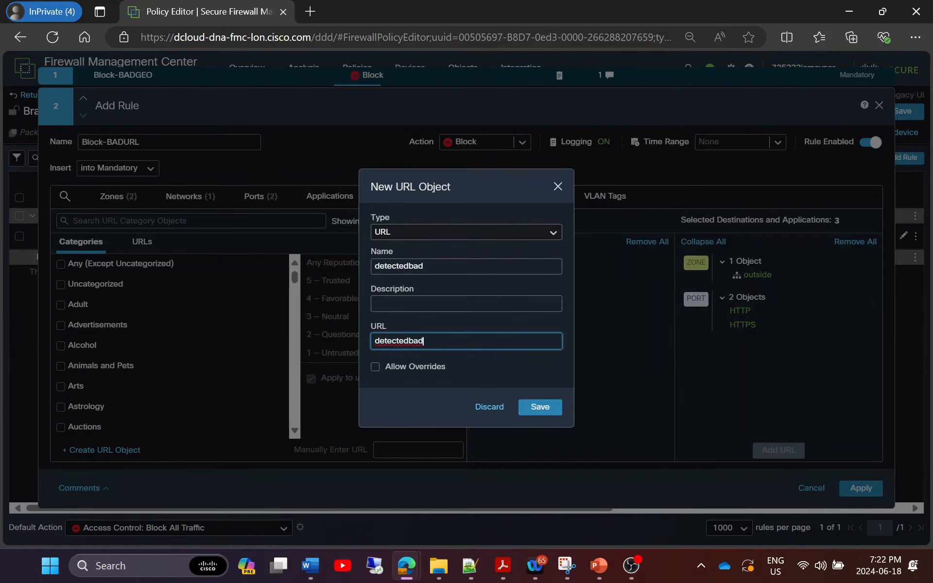
pyautogui.write('.com')
pyautogui.click(539, 407)
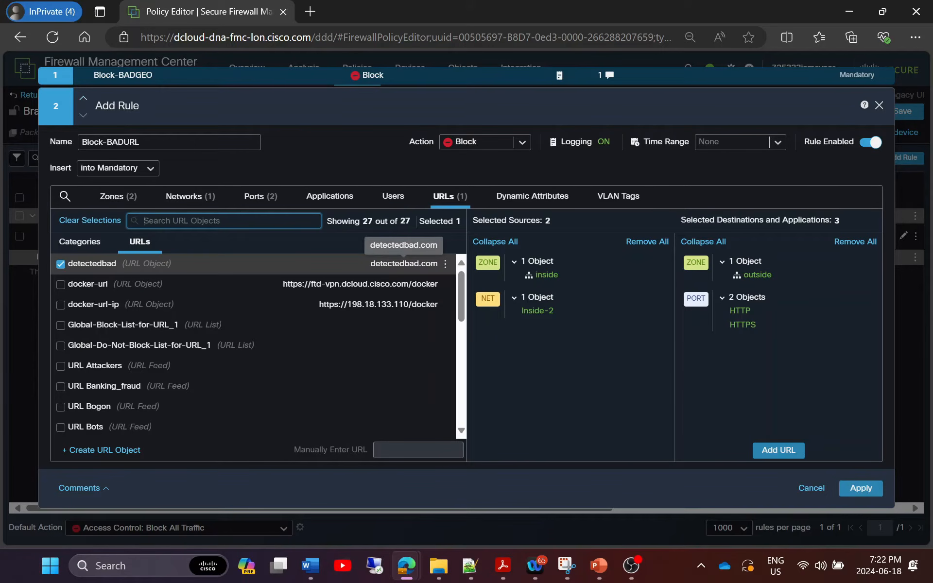
pyautogui.click(777, 450)
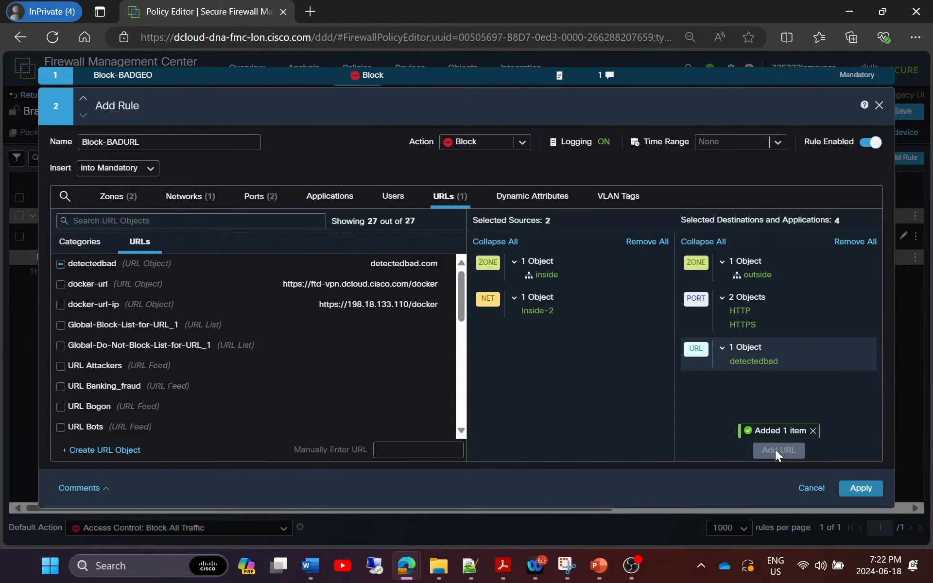
pyautogui.click(851, 483)
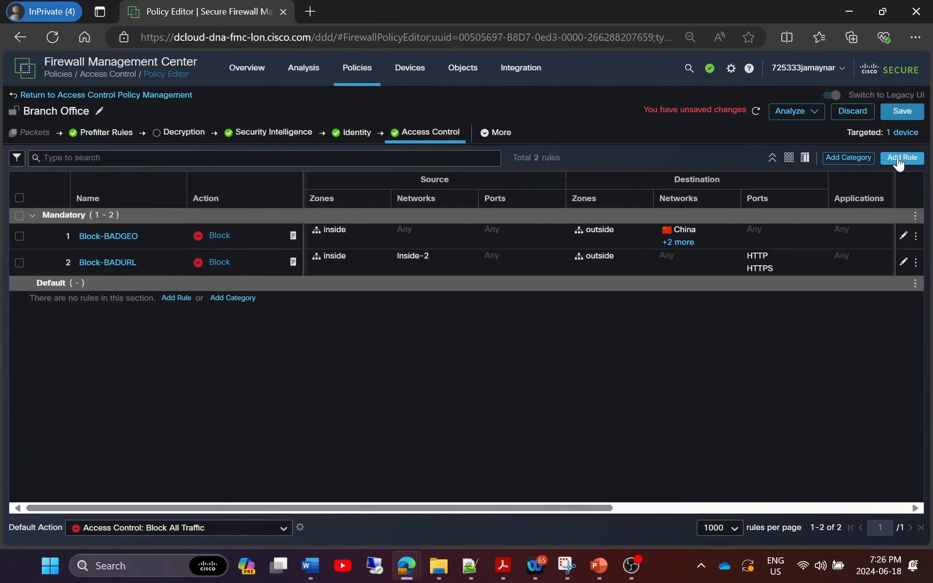
# Add a rule named Inside->Outside that logs at the end of each connection.
pyautogui.click(900, 158)
pyautogui.moveTo(166, 141); pyautogui.dragTo(80, 131)
pyautogui.write('Inside->Outside')
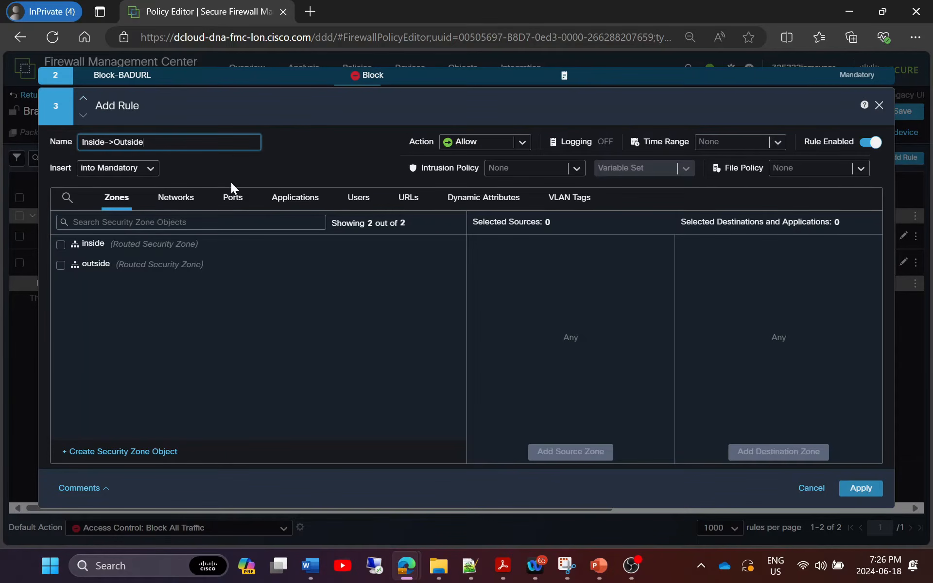
pyautogui.click(576, 141)
pyautogui.click(521, 232)
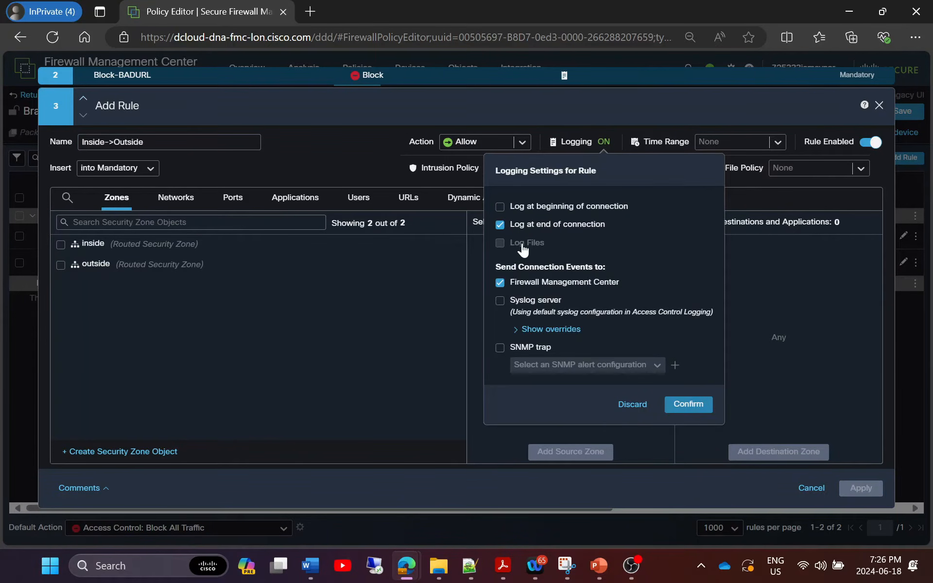
pyautogui.click(687, 405)
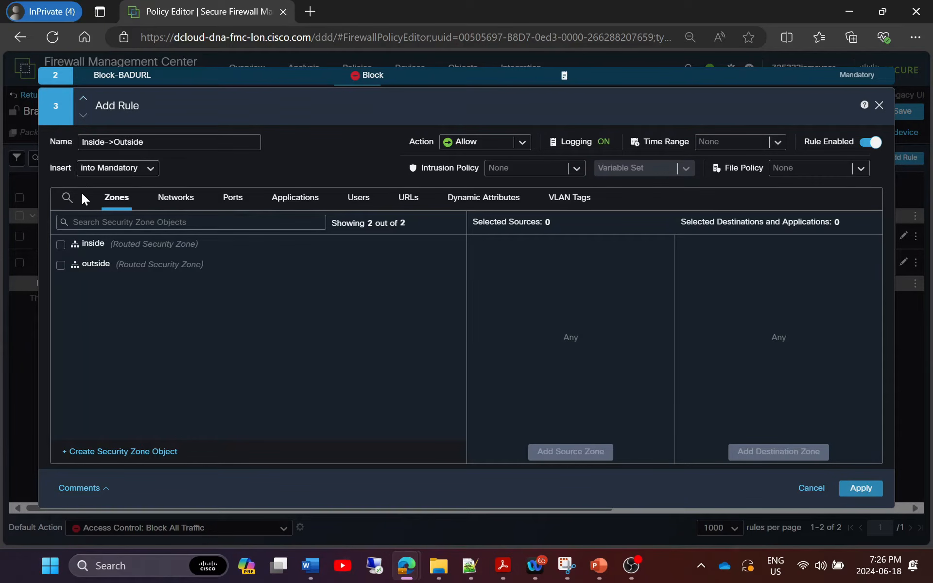
# Set inside as its source zone and outside as its destination zone.
pyautogui.click(61, 244)
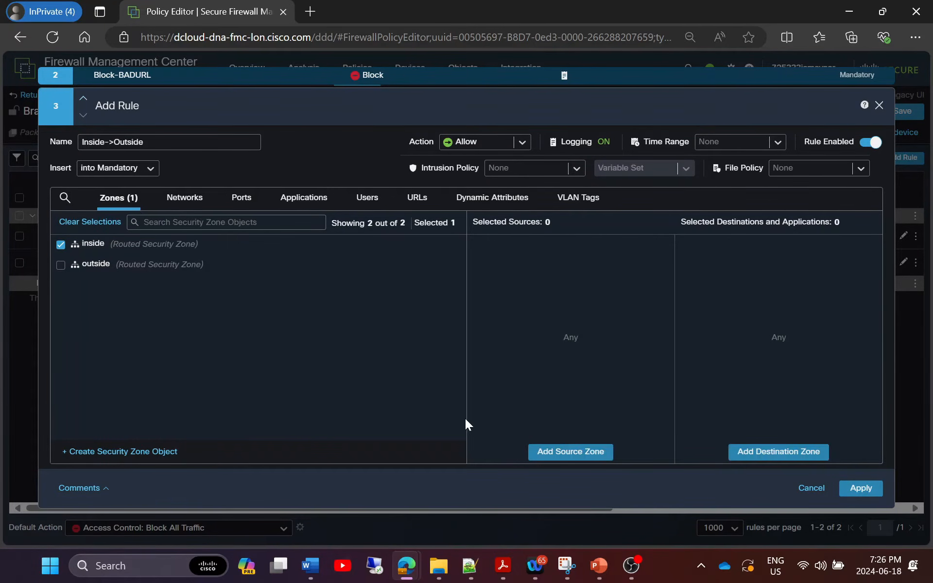
pyautogui.click(545, 454)
pyautogui.click(61, 264)
pyautogui.click(777, 451)
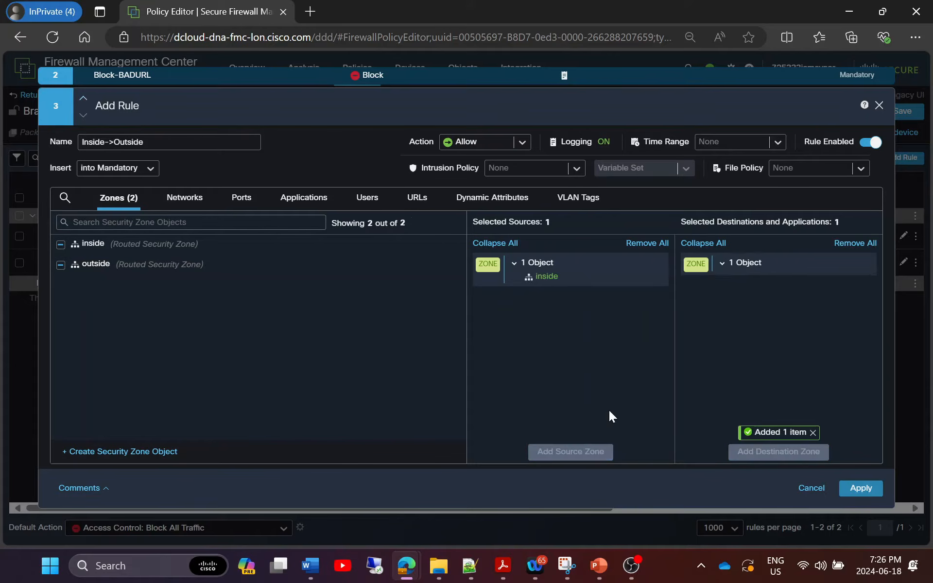
pyautogui.click(180, 197)
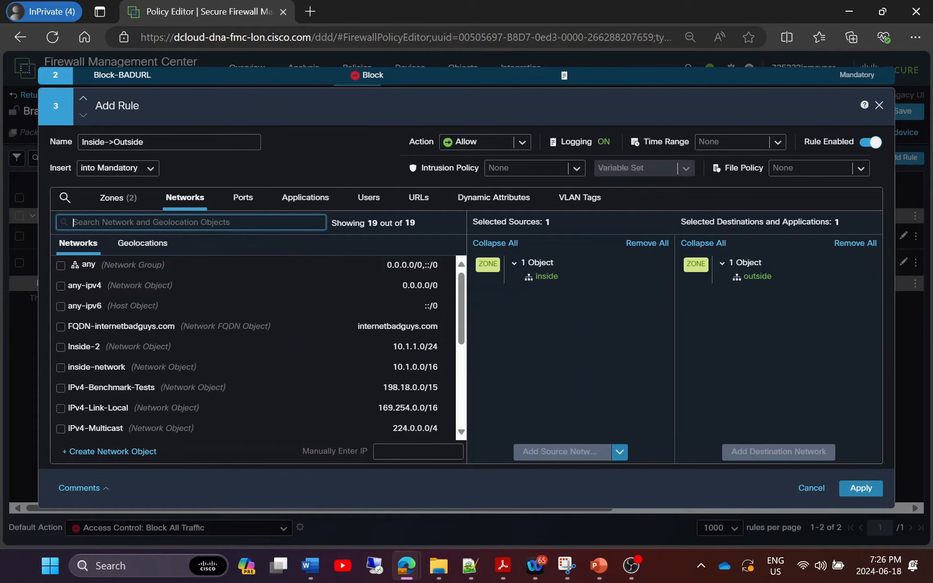
# Add the inside-network object as the Inside->Outside rule's source network.
pyautogui.write('inside')
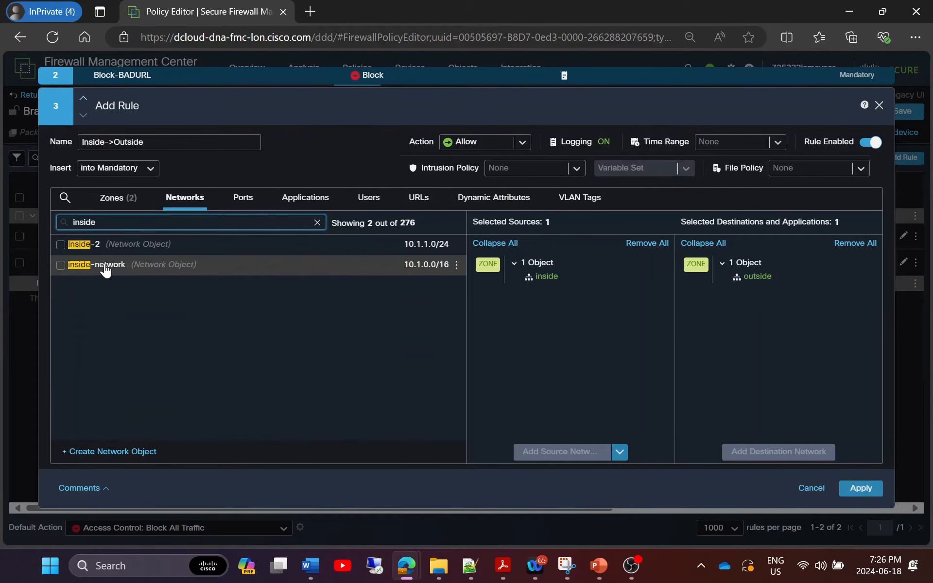
pyautogui.click(60, 264)
pyautogui.click(553, 456)
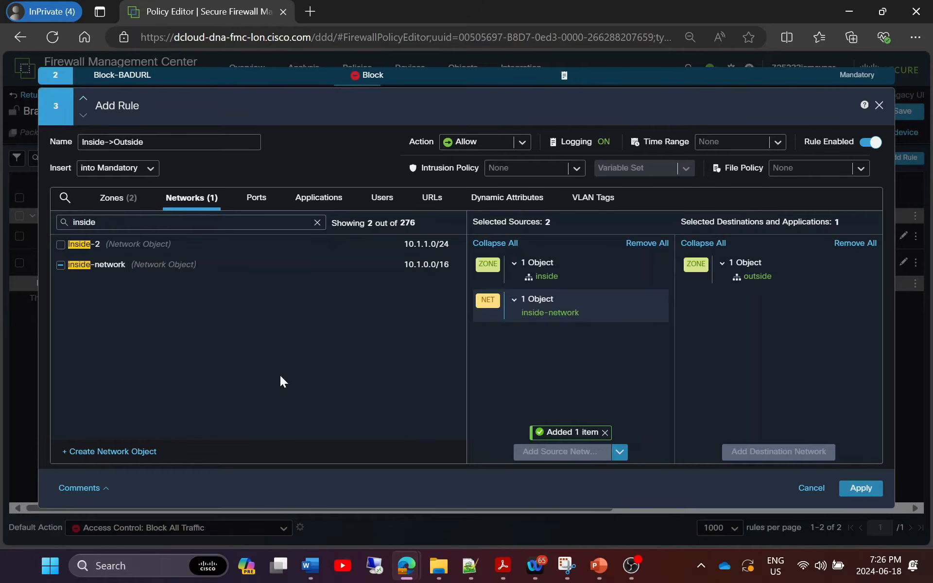
pyautogui.click(256, 204)
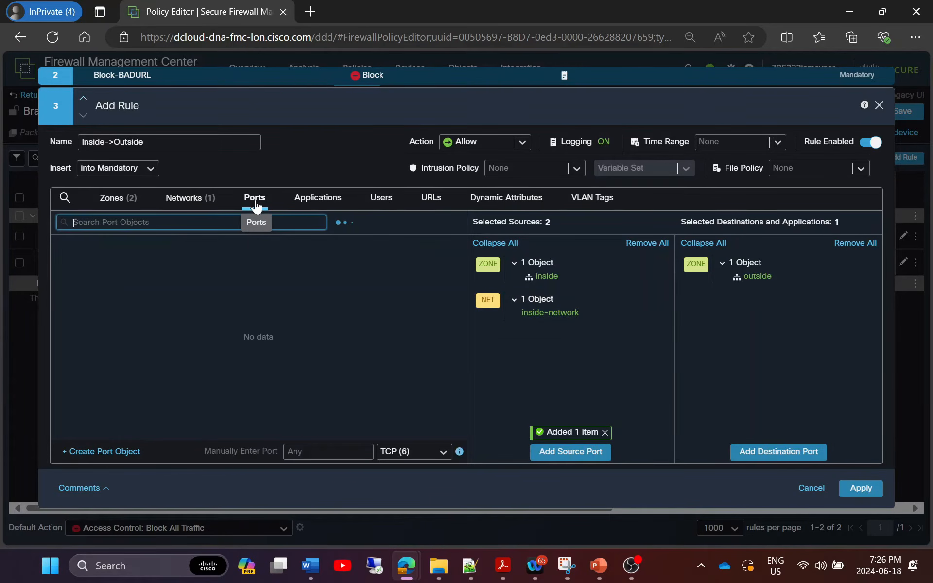
# Add Chrome as the rule's application, after briefly trying the web browser category filter.
pyautogui.click(316, 197)
pyautogui.write('web browser')
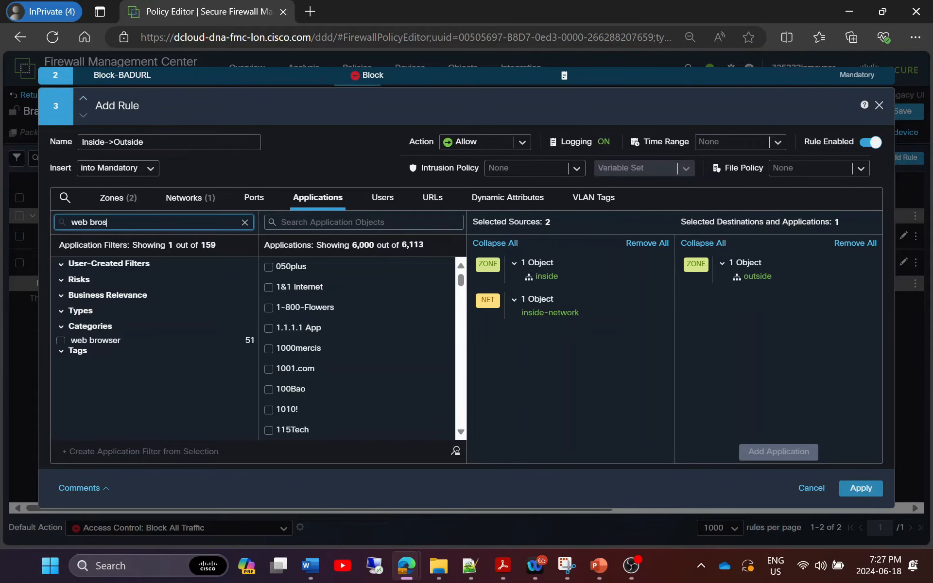
pyautogui.click(100, 341)
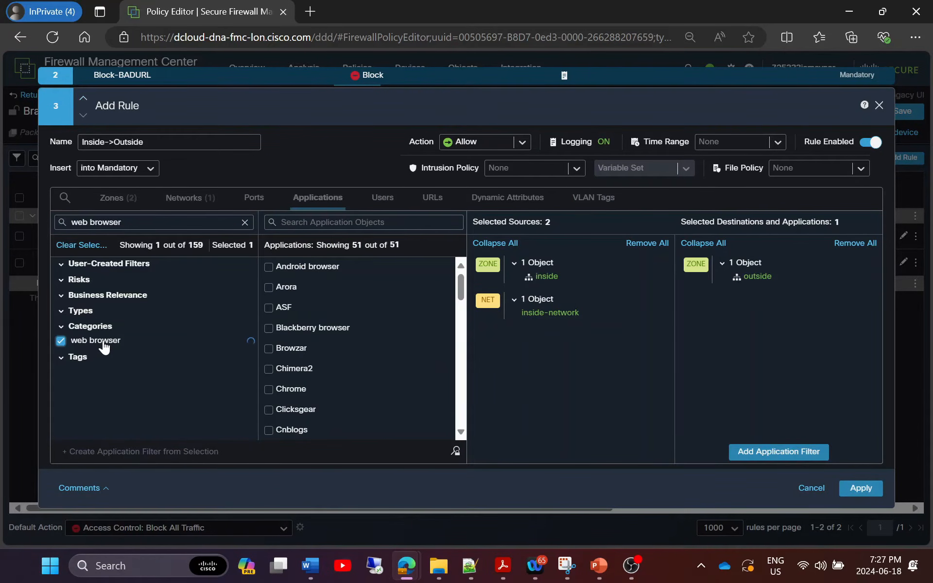
pyautogui.click(86, 341)
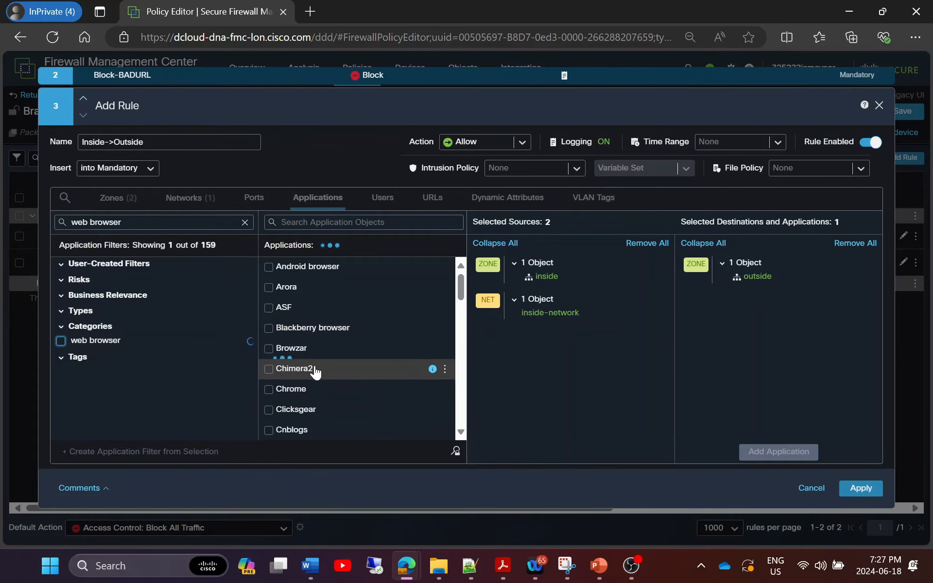
pyautogui.scroll(-2, 306, 368)
pyautogui.click(268, 322)
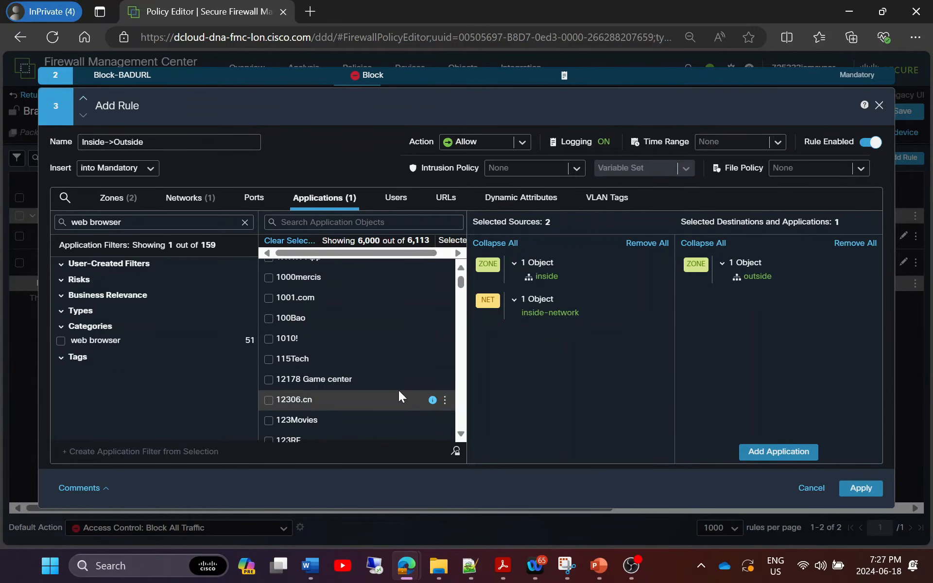
pyautogui.scroll(-3, 399, 391)
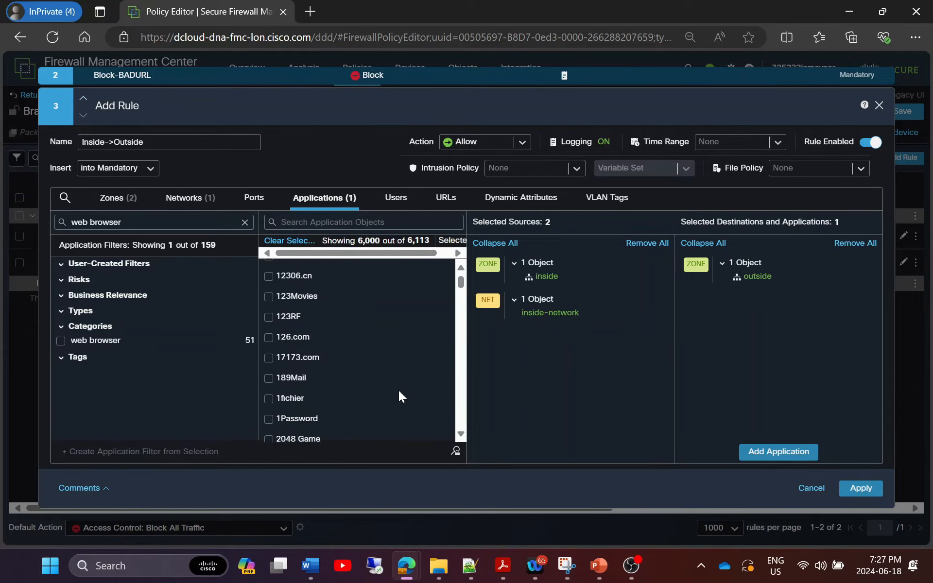
pyautogui.scroll(-5, 398, 394)
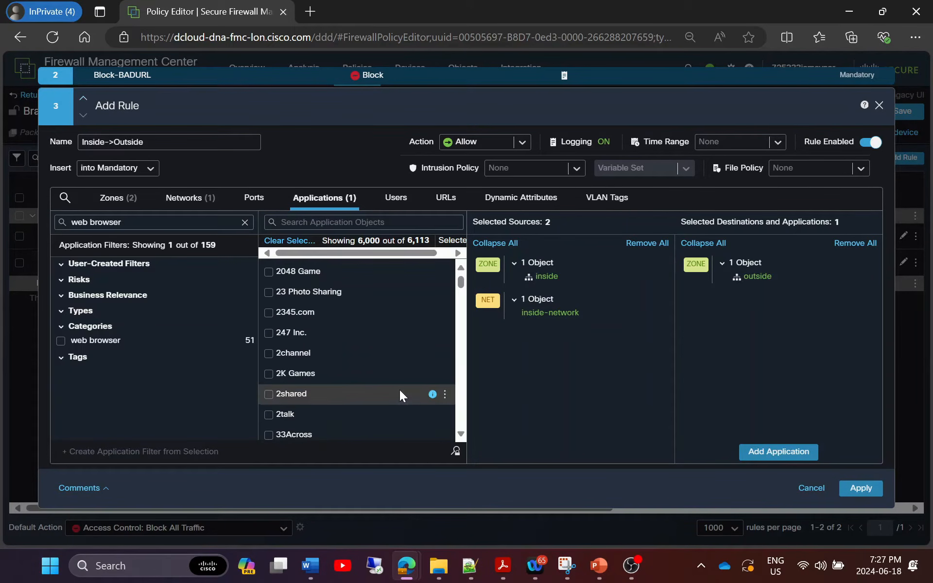
pyautogui.scroll(-1, 400, 395)
pyautogui.scroll(10, 400, 394)
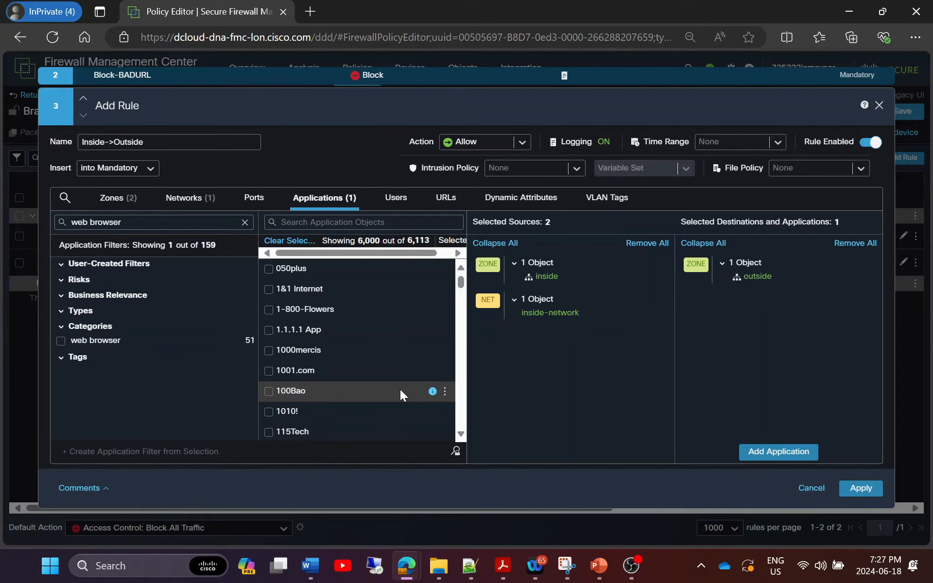
pyautogui.click(779, 452)
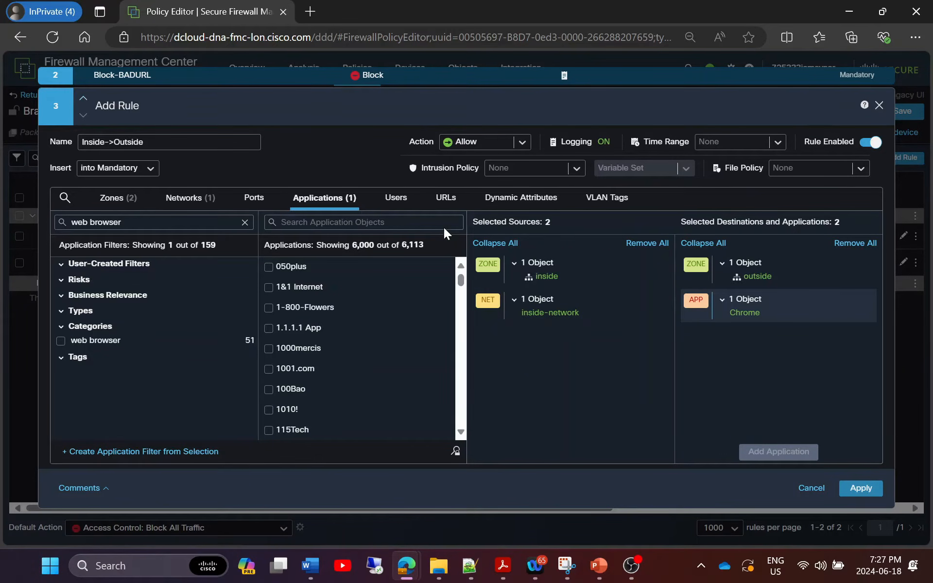
# Add the dcloud.cisco.com Domain Users group as a source user of Inside->Outside.
pyautogui.click(402, 204)
pyautogui.write('domain')
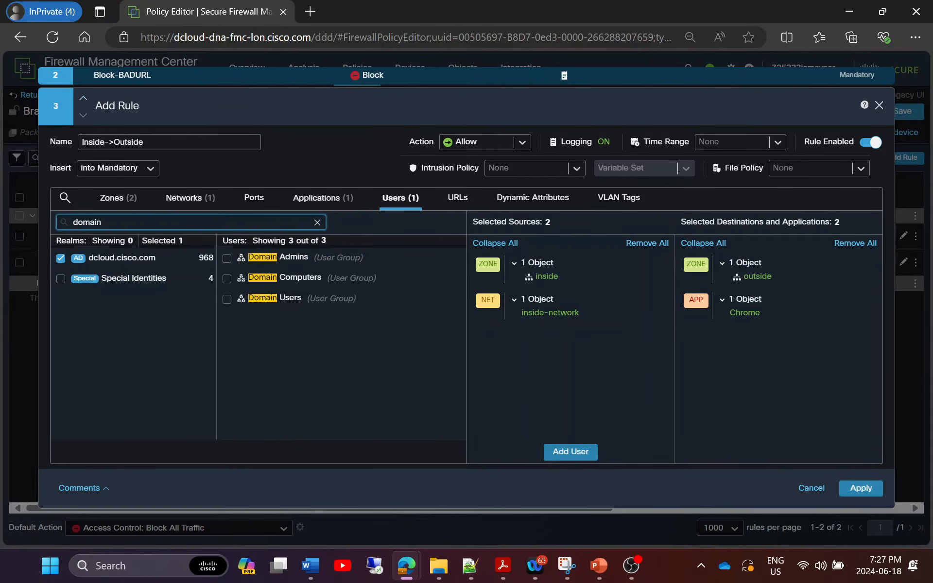
pyautogui.click(226, 298)
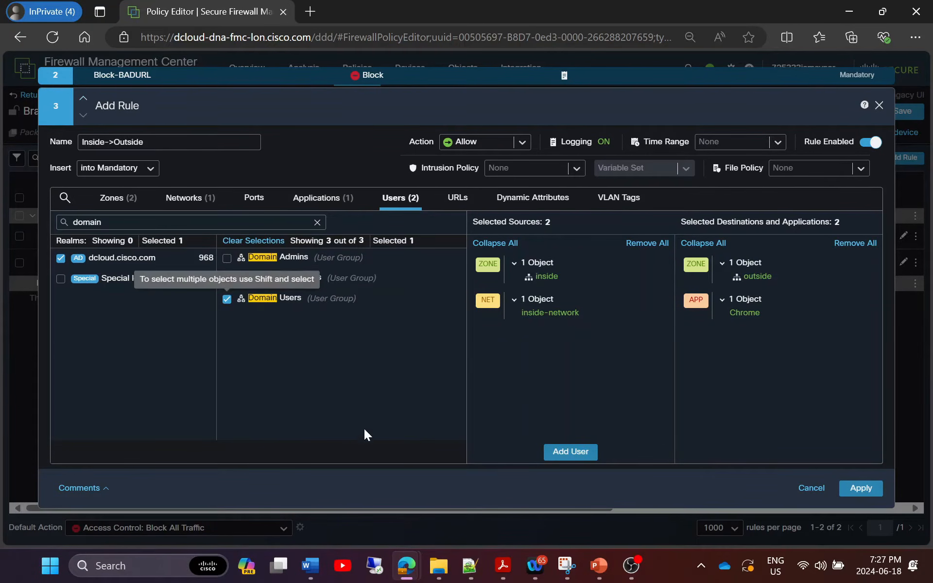
pyautogui.click(560, 454)
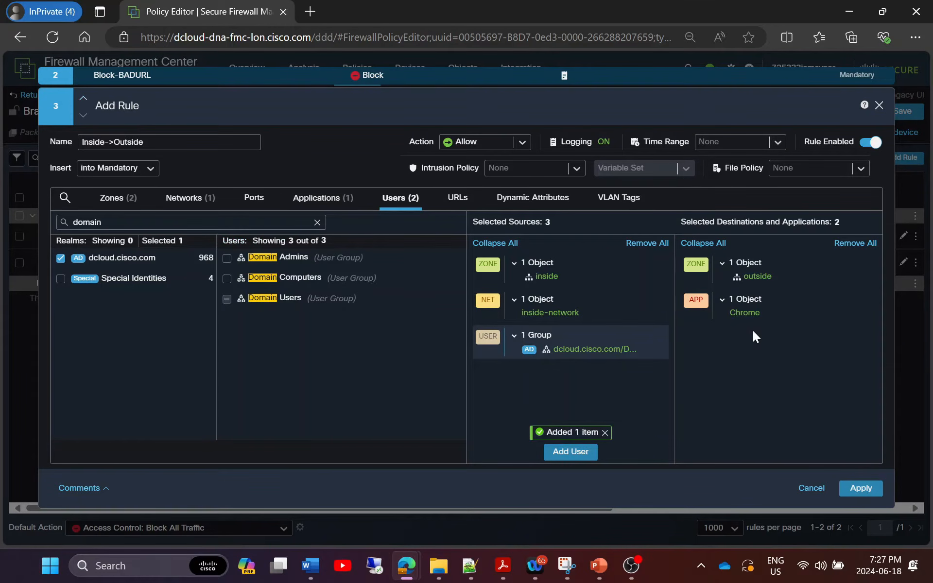
pyautogui.click(457, 198)
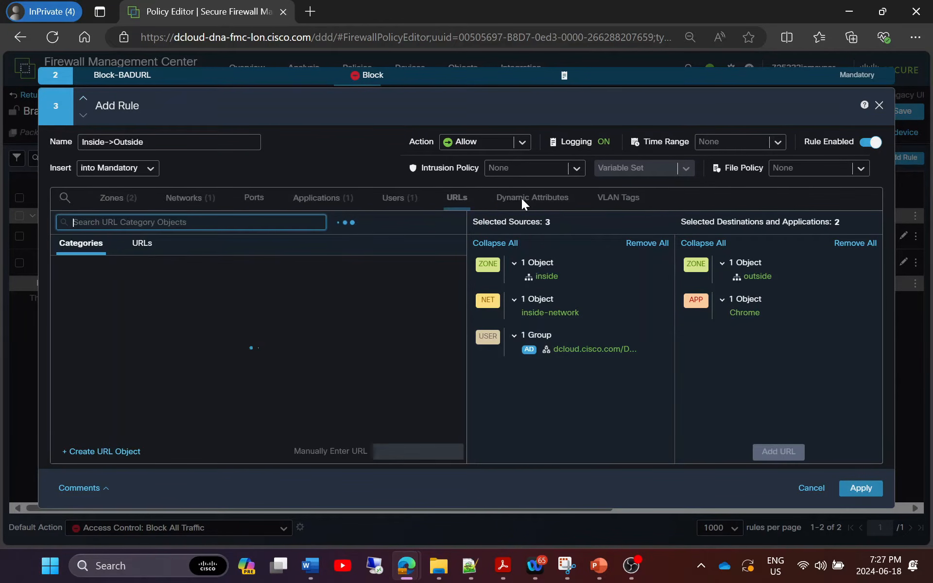
pyautogui.click(613, 199)
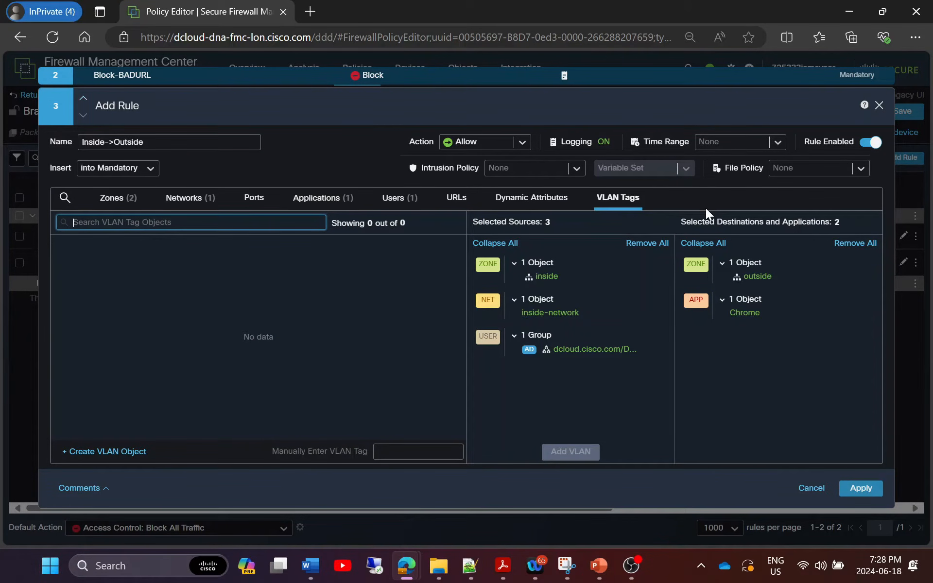
# Assign Security Over Connectivity intrusion, dCloud_variable_set and Cisco dCloud file policies, then apply the rule.
pyautogui.click(576, 168)
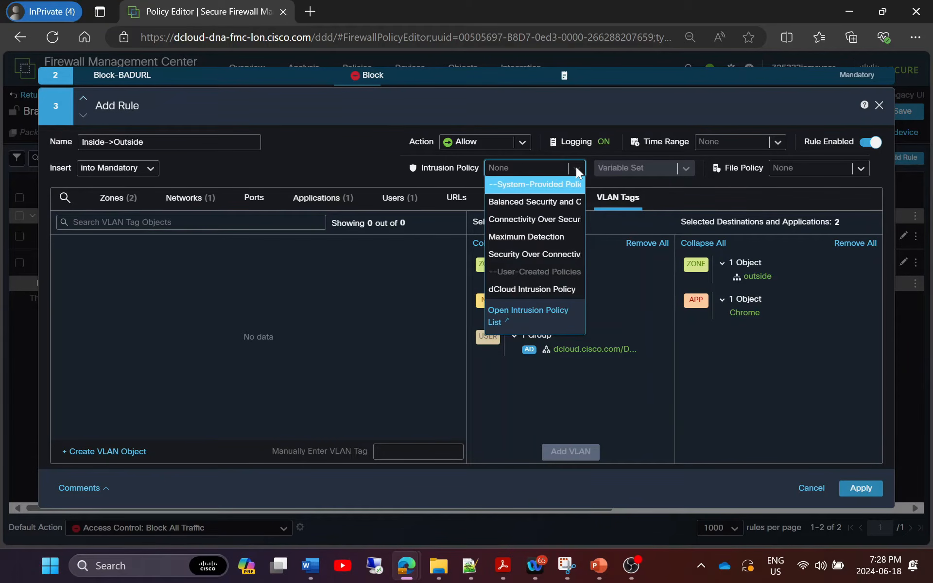
pyautogui.click(527, 255)
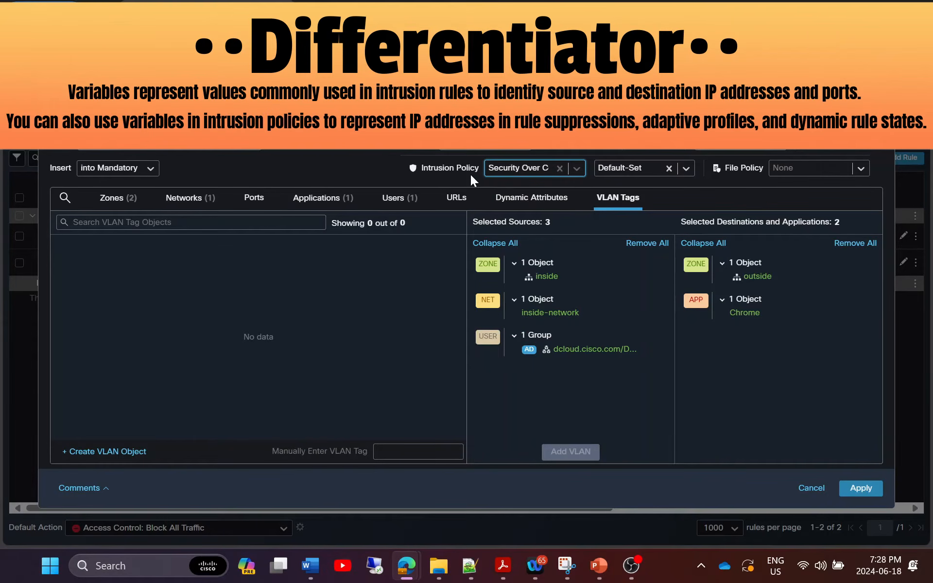
pyautogui.click(685, 169)
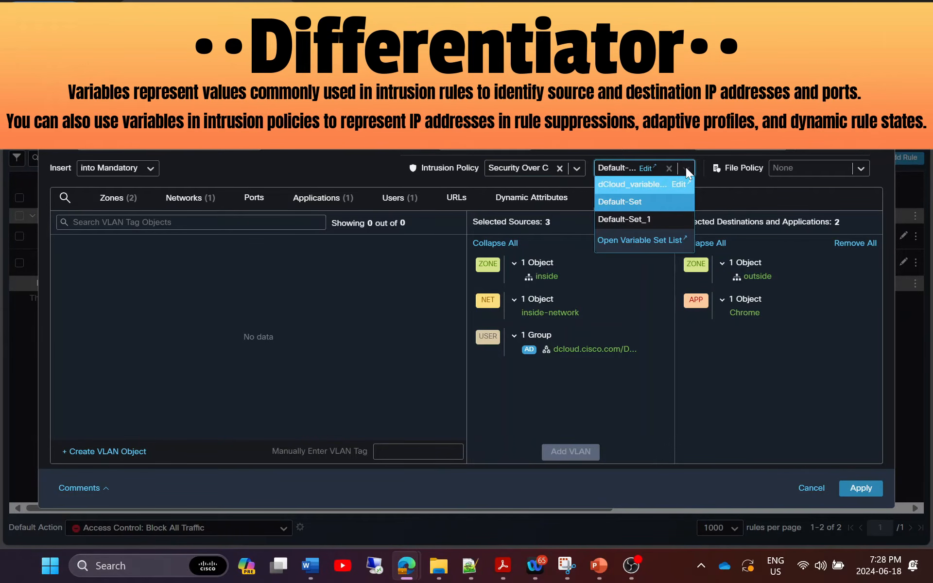
pyautogui.click(625, 185)
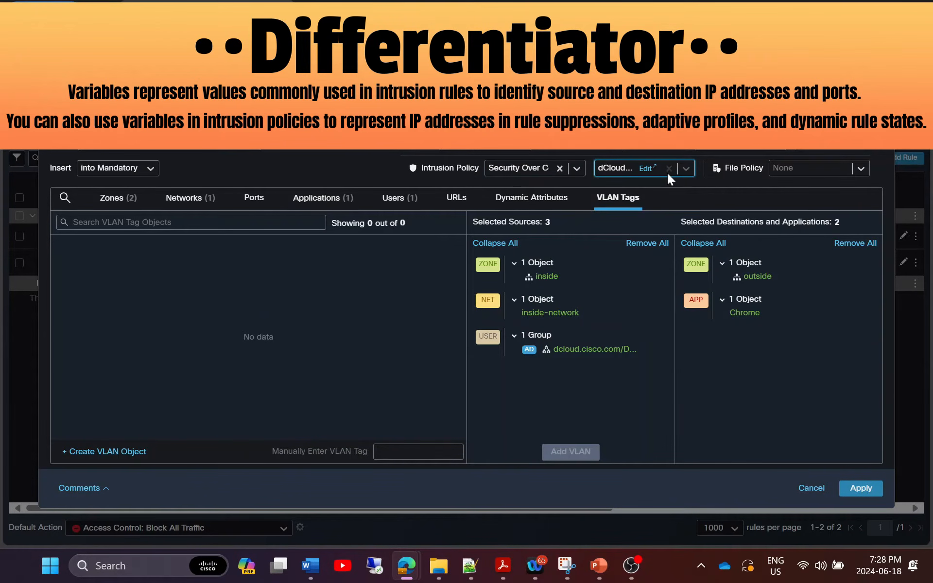
pyautogui.click(862, 169)
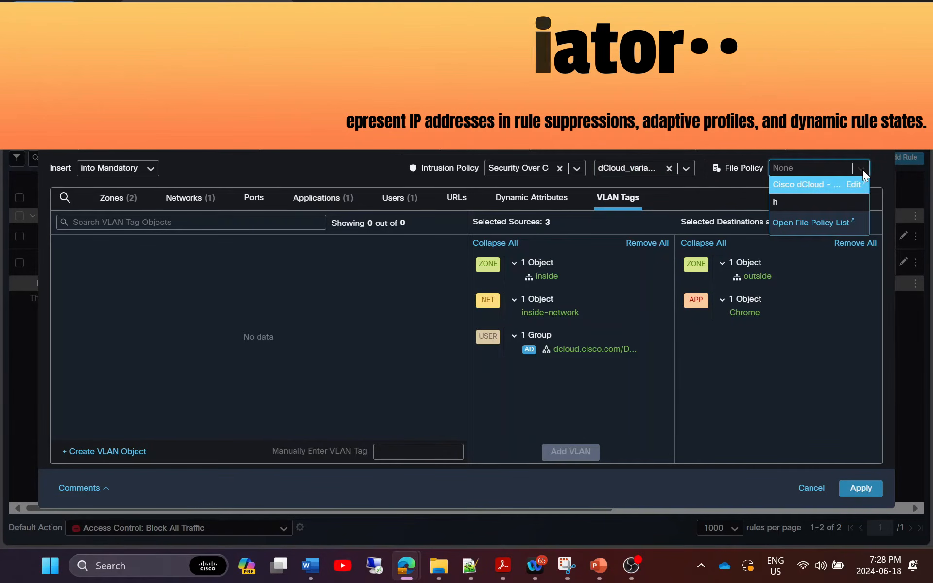
pyautogui.click(806, 185)
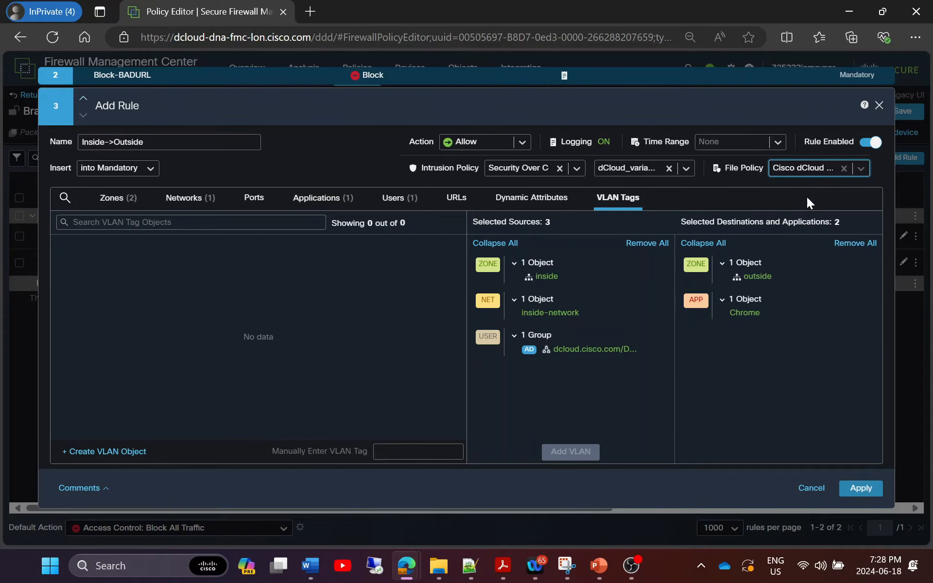
pyautogui.click(869, 492)
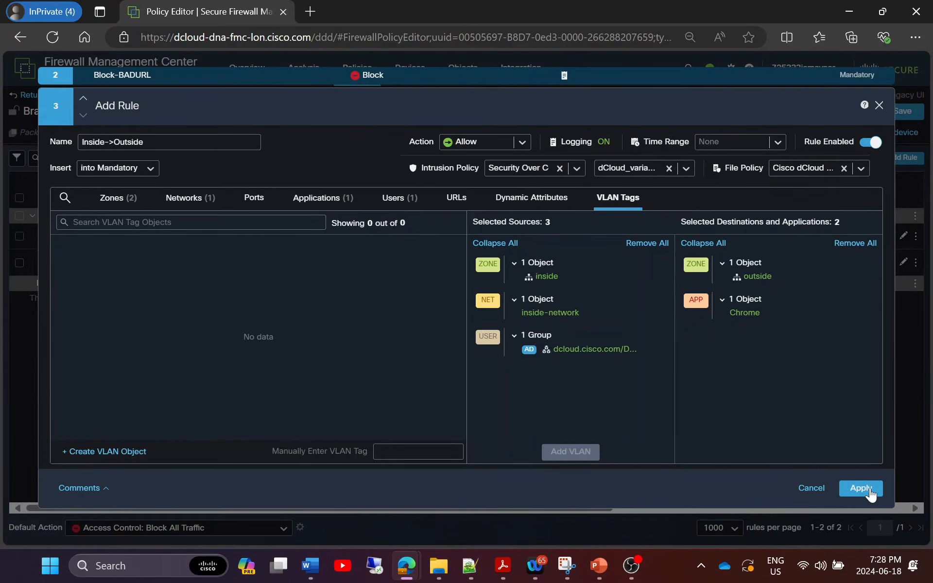
pyautogui.click(860, 488)
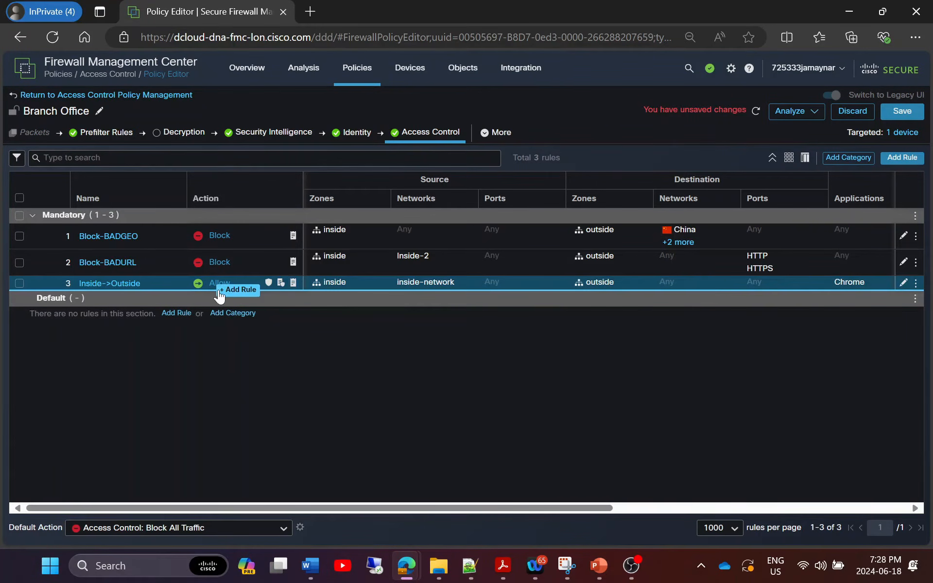
# Check the rule's intrusion and file policy icons, then save the Branch Office policy.
pyautogui.moveTo(268, 290)
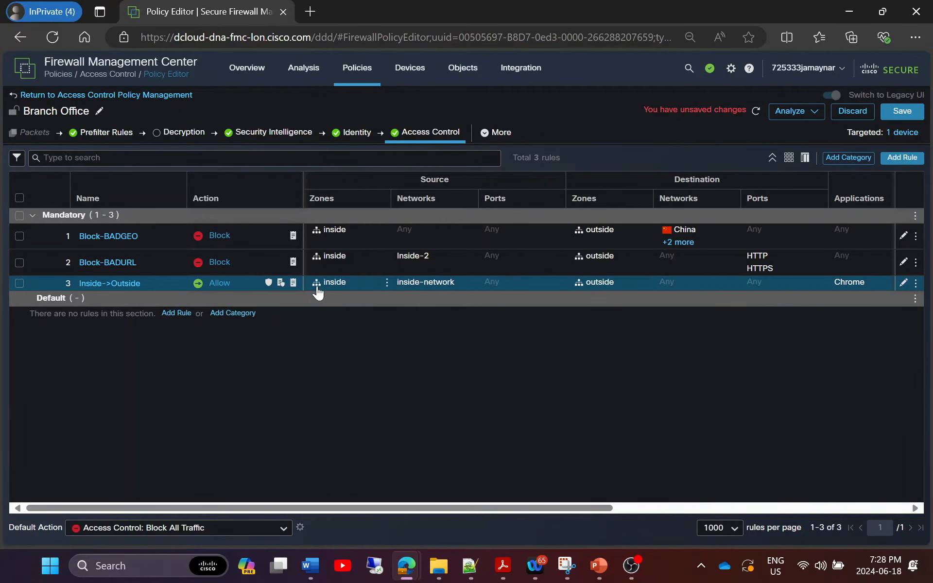
pyautogui.moveTo(588, 296)
pyautogui.click(896, 114)
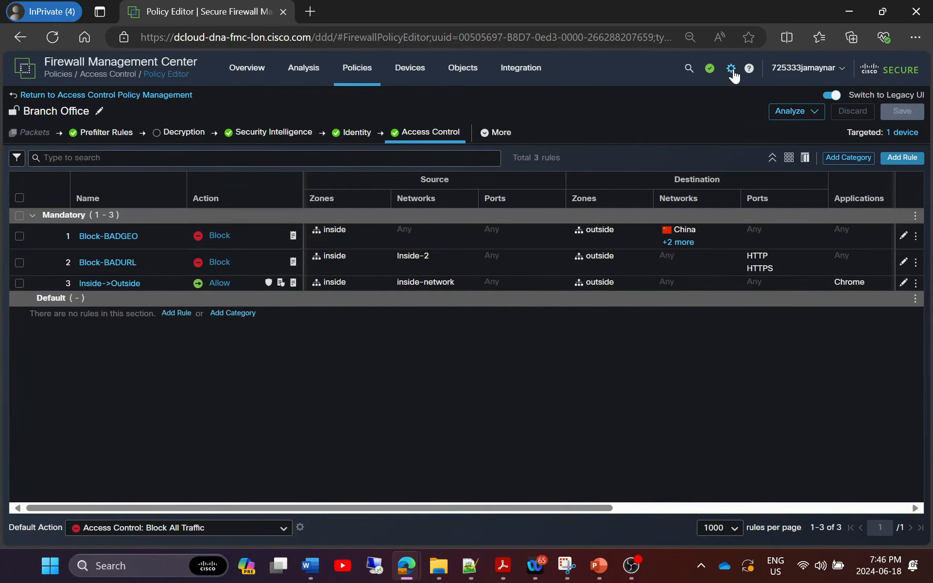
# Start a new health policy named Branch-HealthPolicy from the health policy list.
pyautogui.click(731, 69)
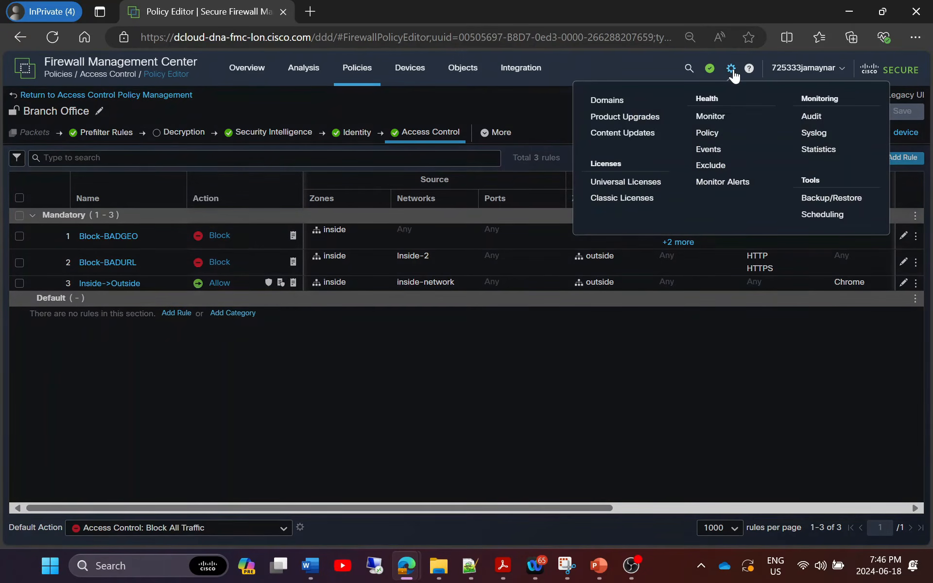
pyautogui.click(704, 132)
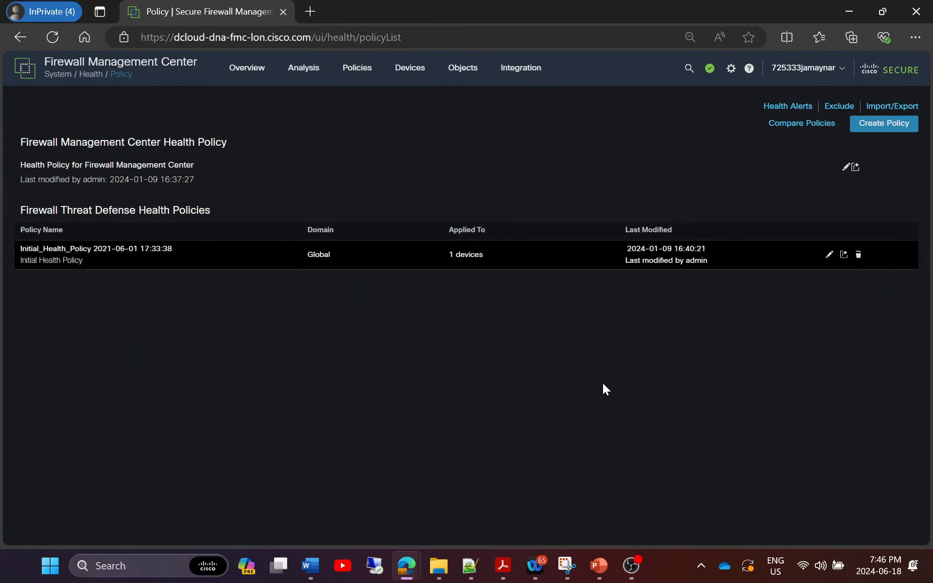
pyautogui.click(879, 126)
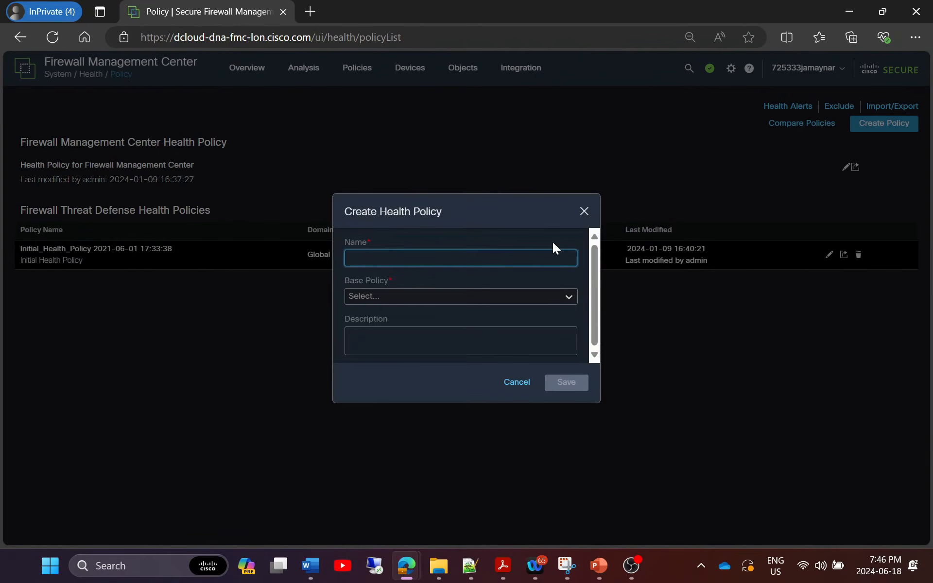
pyautogui.write('Branch-HealthPolicy')
# Base it on Initial_Health_Policy, save it, and open it for editing.
pyautogui.click(565, 291)
pyautogui.click(418, 327)
pyautogui.click(574, 387)
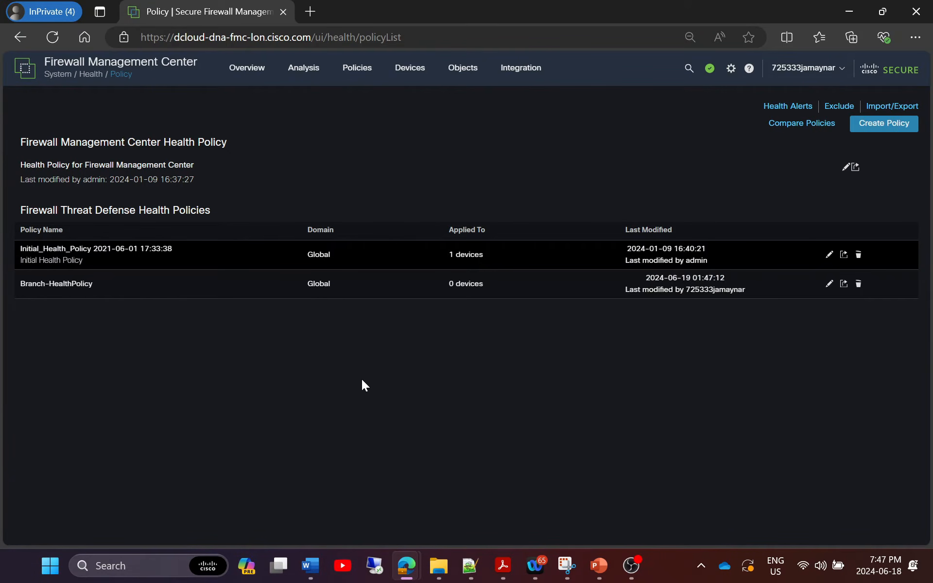
pyautogui.click(829, 283)
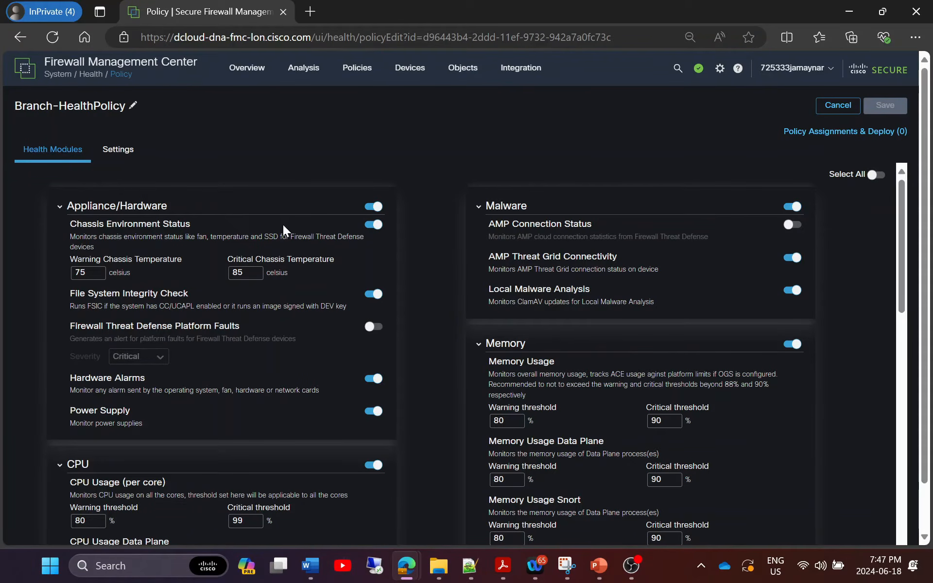
# Review the health modules list and the policy's run time interval settings.
pyautogui.scroll(-3, 259, 363)
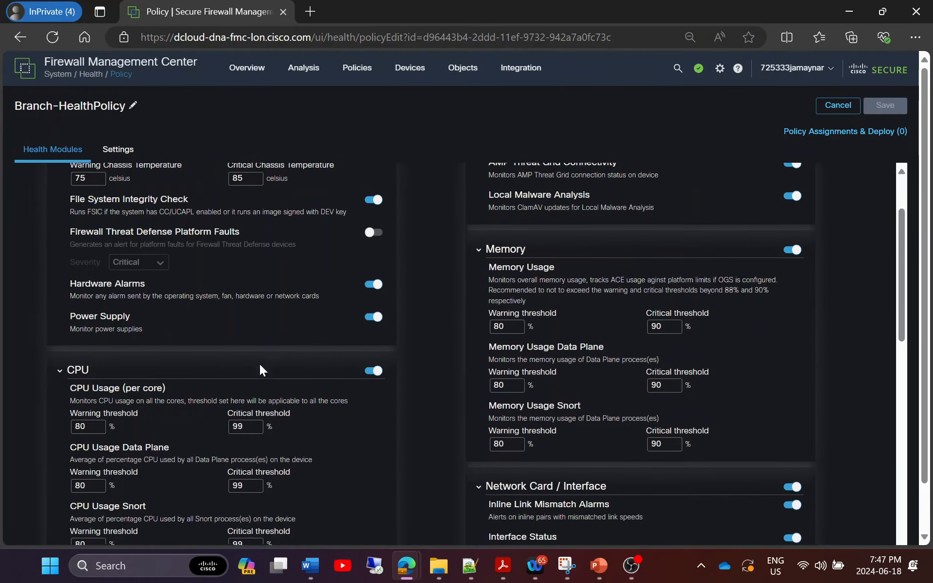
pyautogui.scroll(-5, 179, 416)
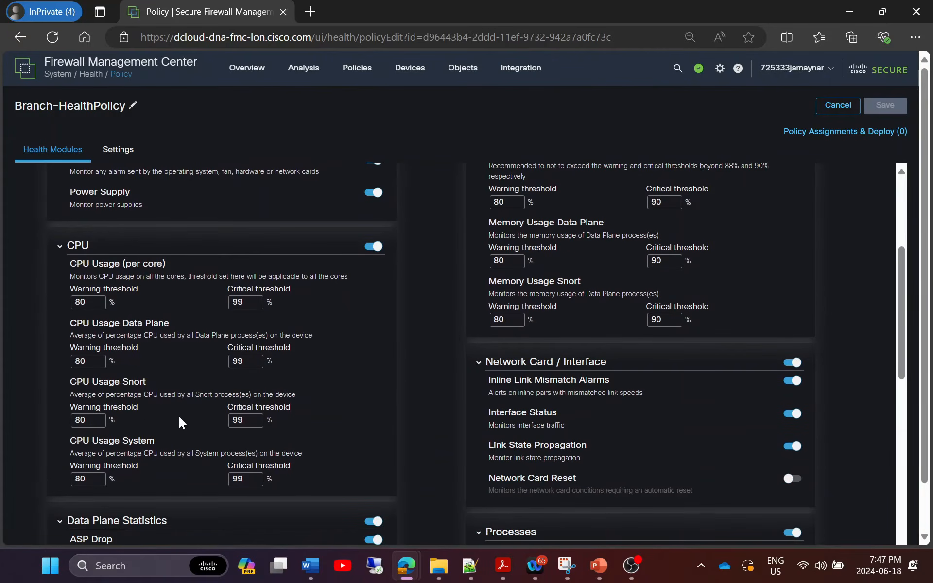
pyautogui.scroll(-3, 189, 394)
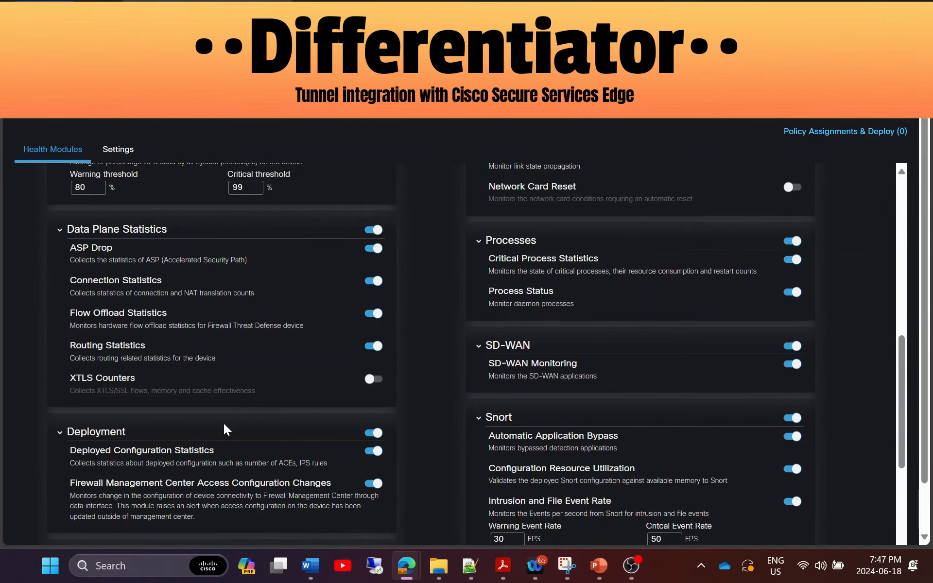
pyautogui.scroll(-2, 223, 423)
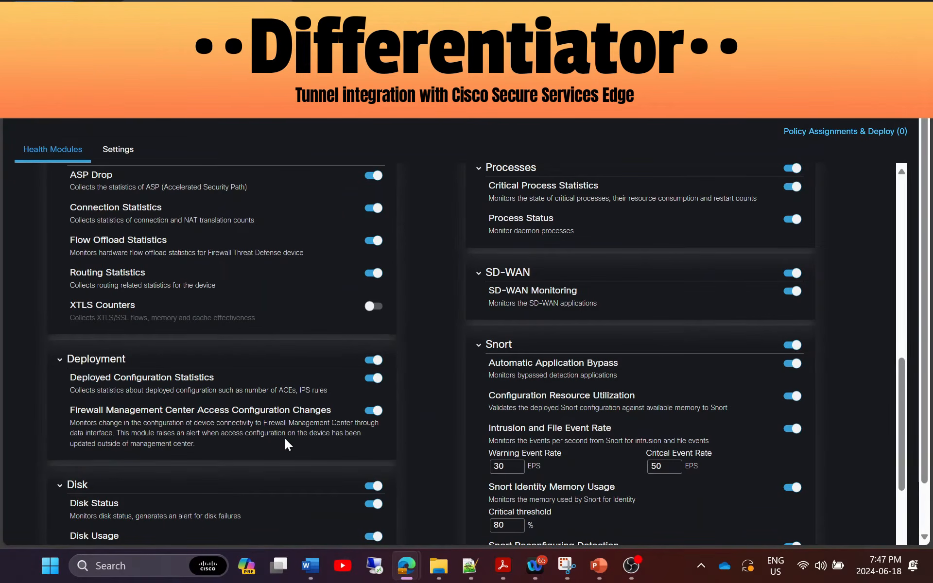
pyautogui.scroll(-3, 285, 439)
pyautogui.scroll(-3, 211, 407)
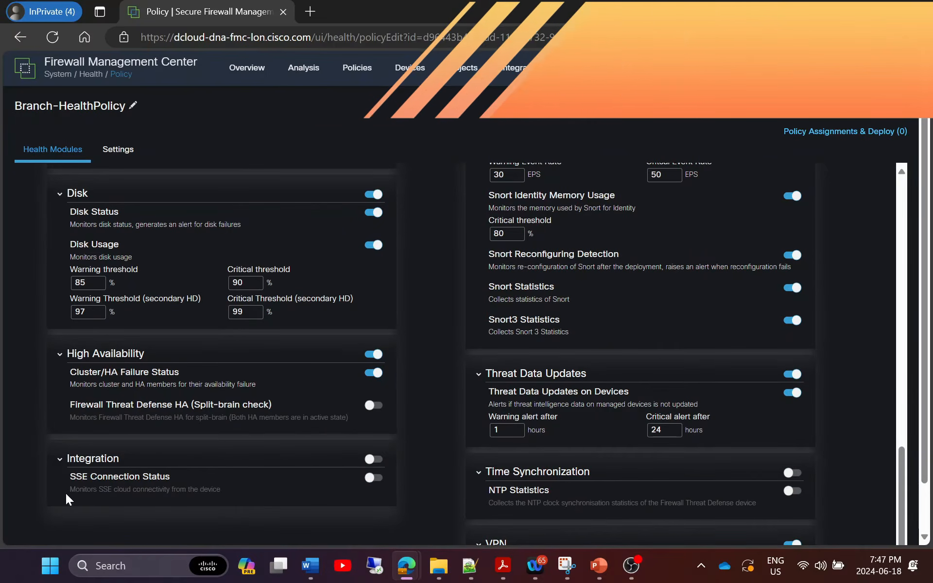
pyautogui.scroll(15, 450, 434)
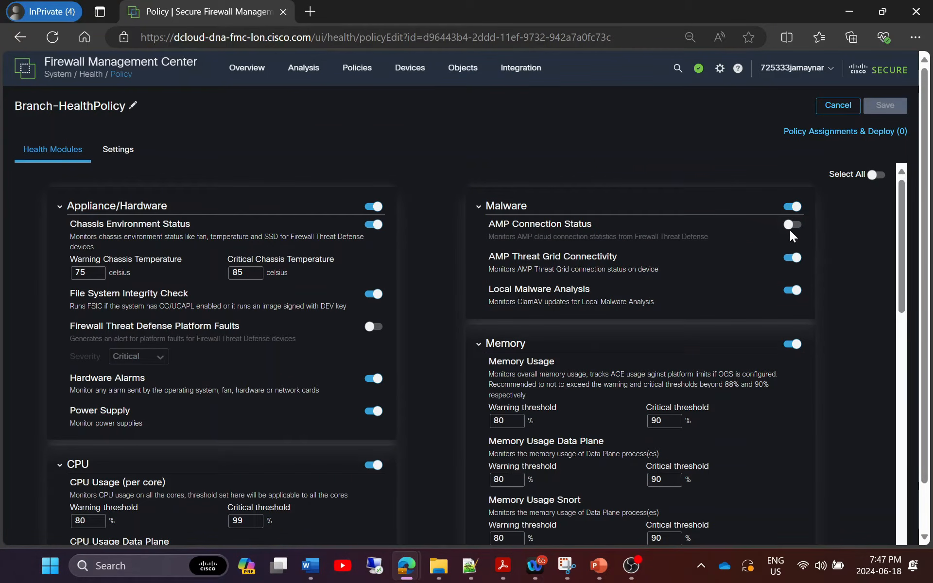
pyautogui.scroll(-3, 713, 396)
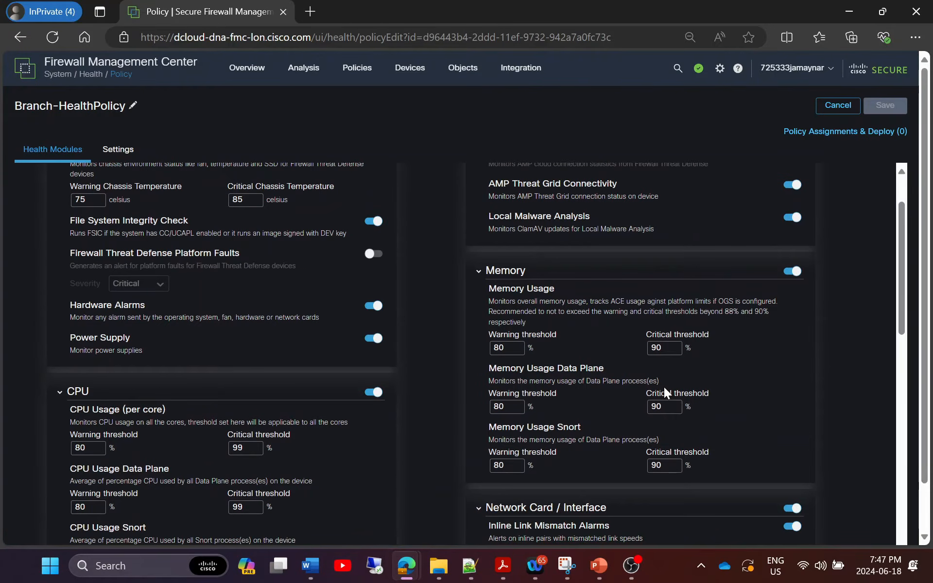
pyautogui.scroll(-6, 680, 416)
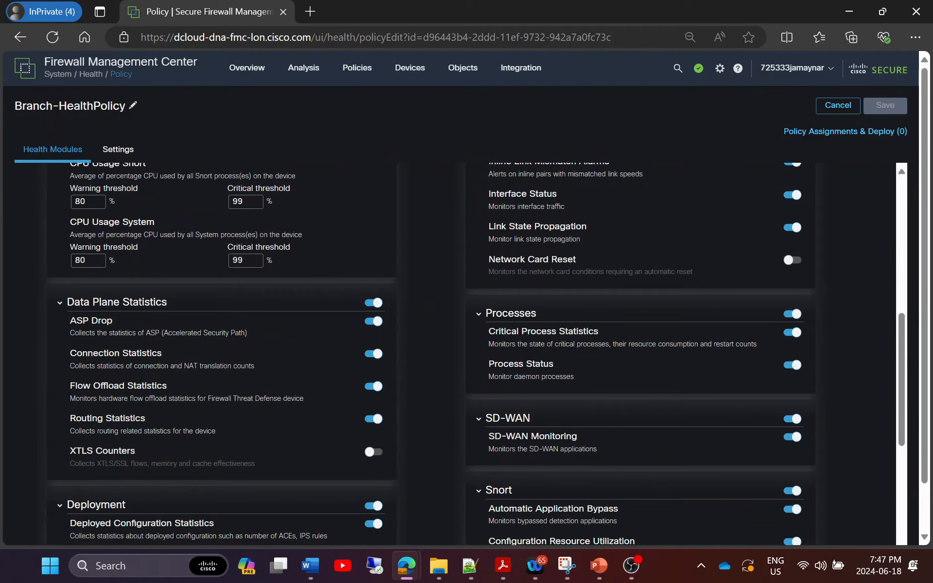
pyautogui.scroll(-3, 597, 456)
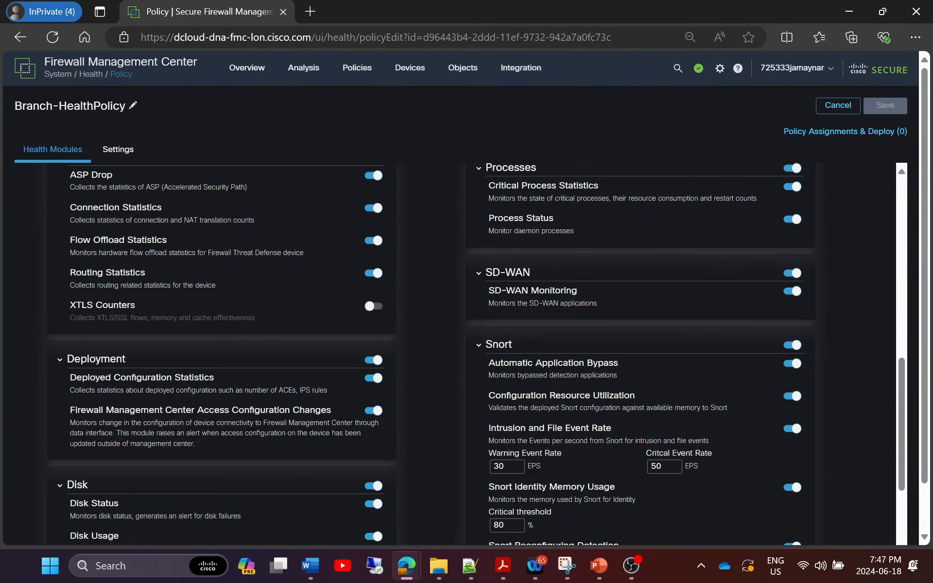
pyautogui.scroll(-7, 534, 427)
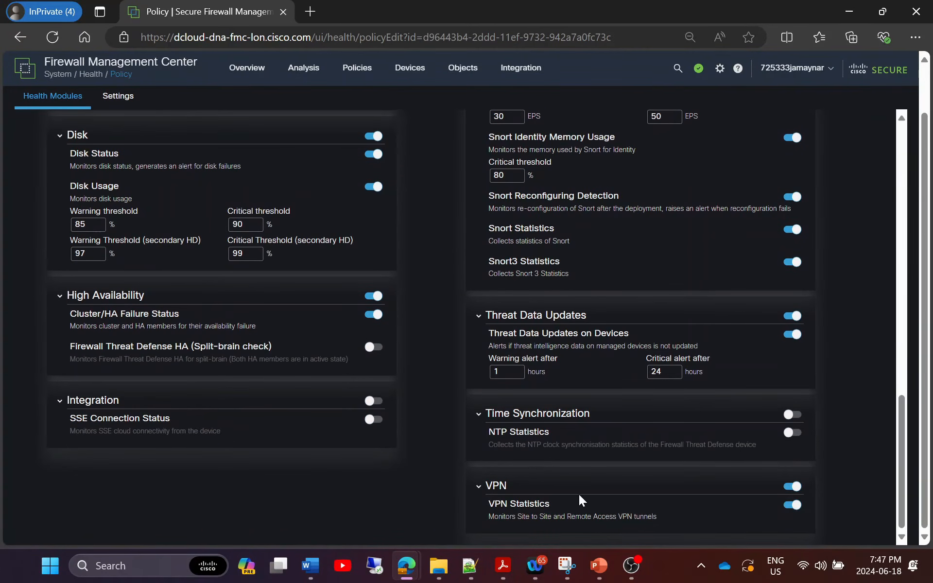
pyautogui.scroll(15, 727, 392)
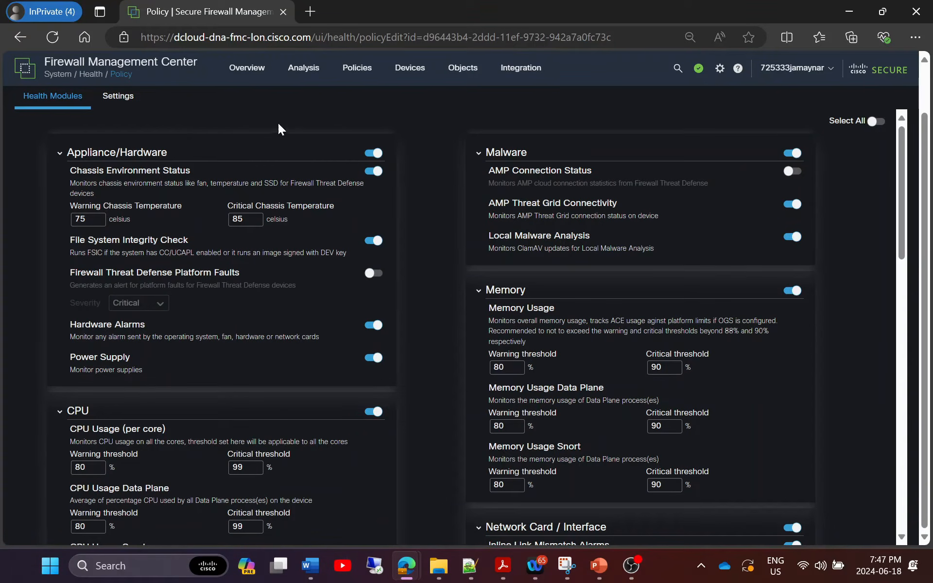
pyautogui.click(117, 96)
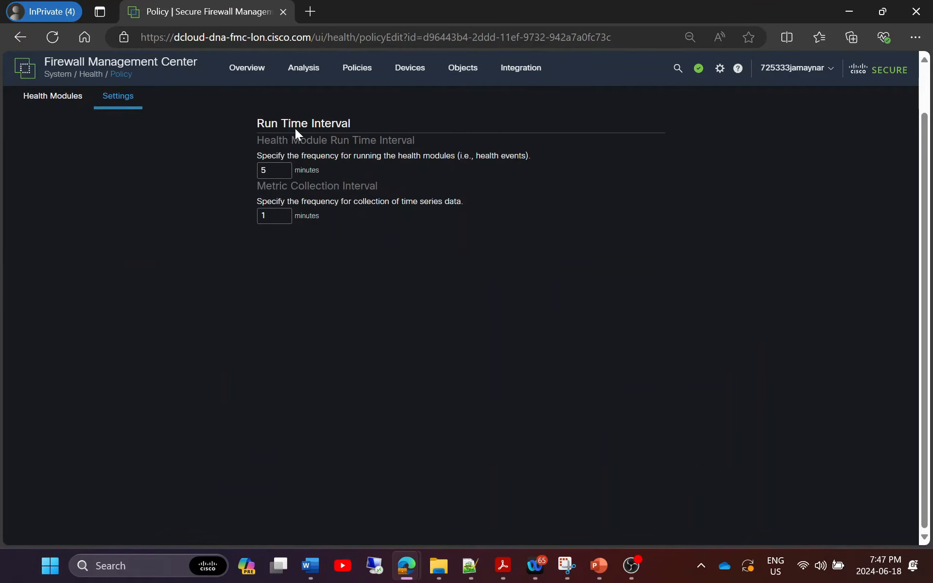
# Enable every health module with Select All, including AMP Connection Status, and save.
pyautogui.scroll(2, 170, 145)
pyautogui.click(56, 151)
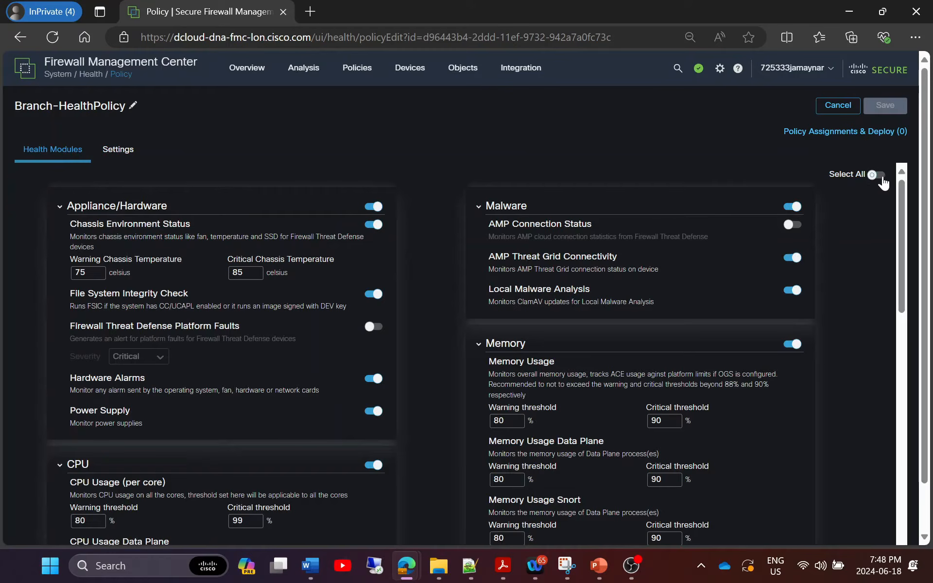
pyautogui.click(880, 178)
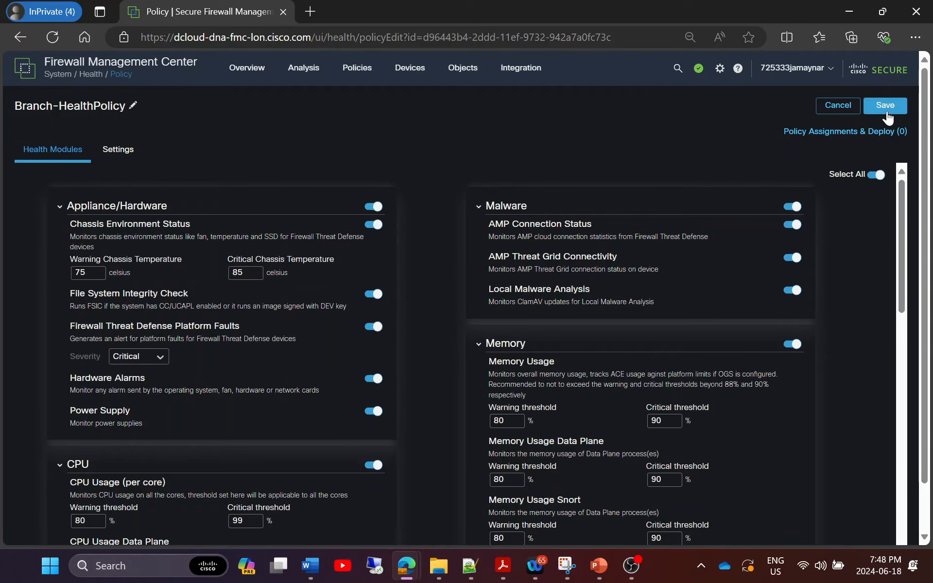
pyautogui.click(885, 105)
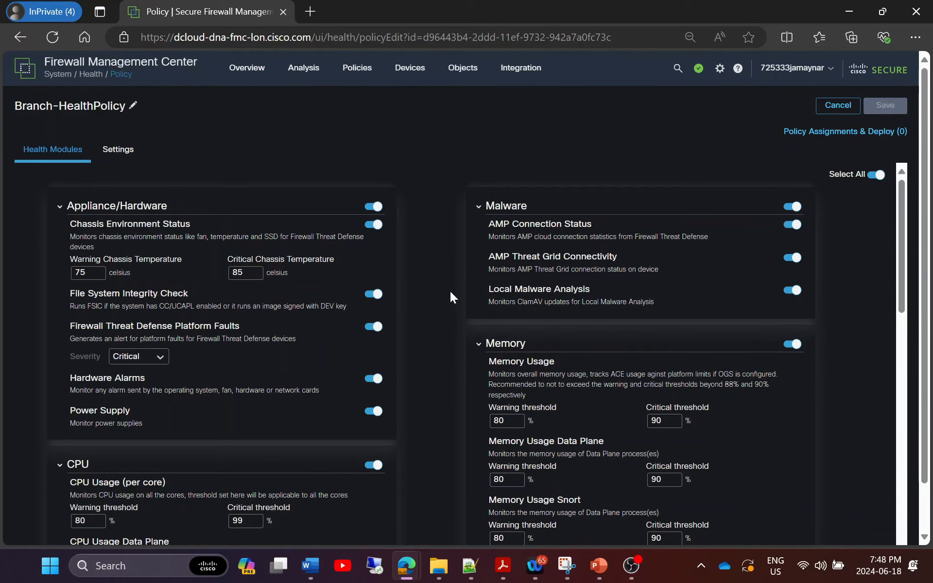
# Assign Branch-HealthPolicy to FTDv-TG, apply it, and dismiss the notification.
pyautogui.click(833, 134)
pyautogui.click(344, 225)
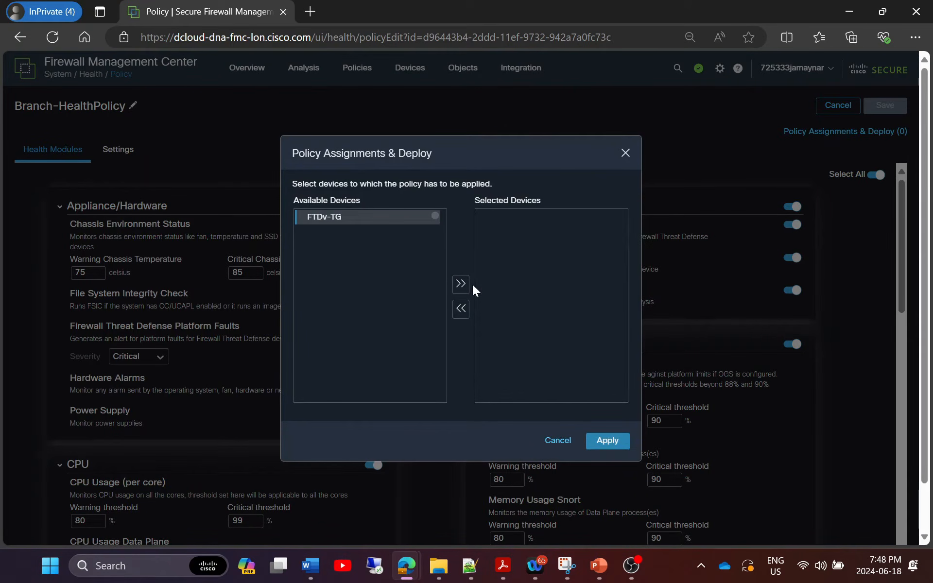
pyautogui.click(460, 284)
pyautogui.click(609, 441)
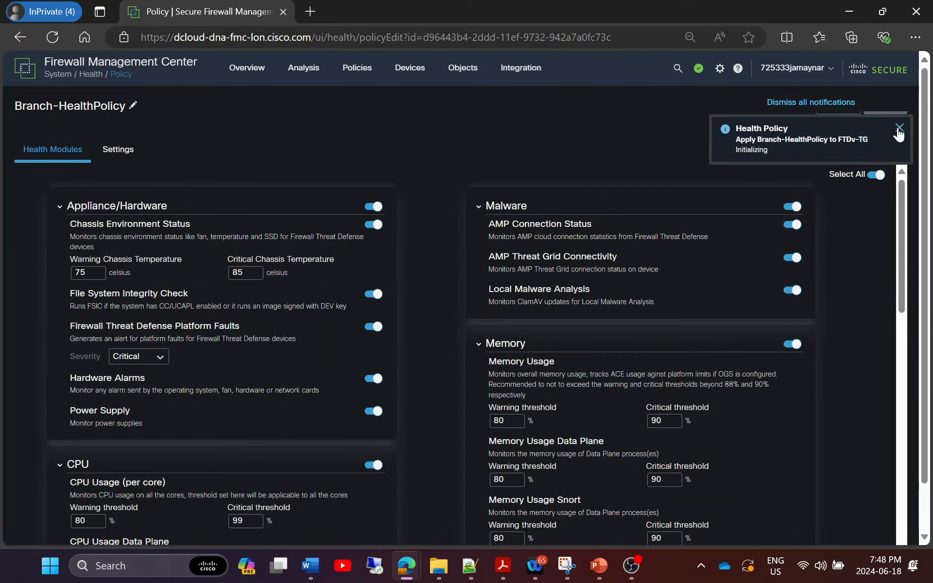
pyautogui.click(899, 128)
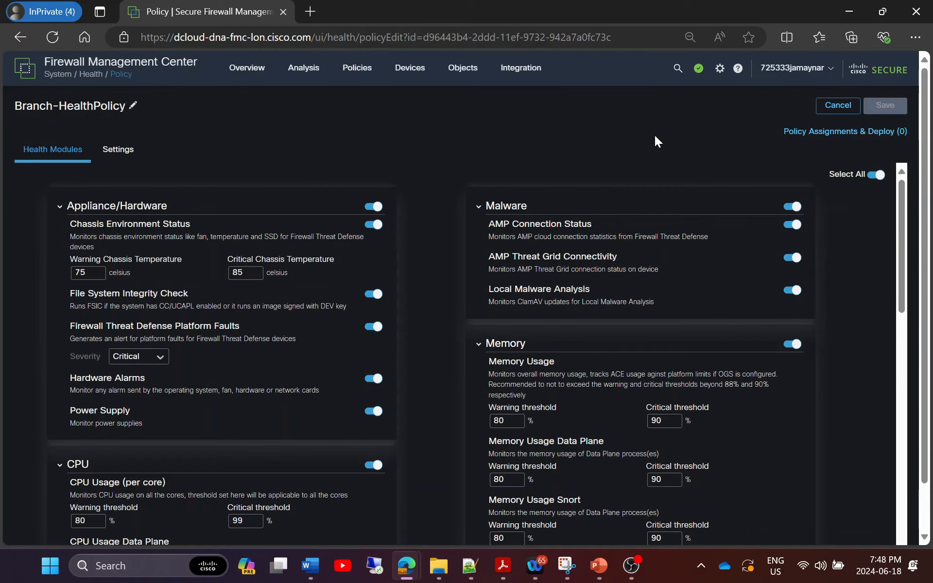
pyautogui.moveTo(415, 74)
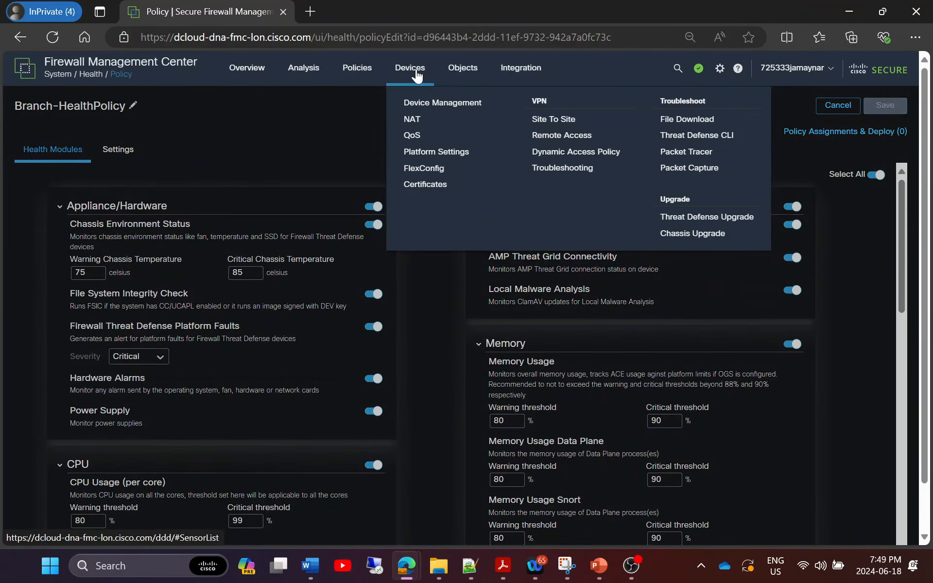
# Create threat defense platform settings policy Branch-PlatformPolicy with FTDv-TG as its target device.
pyautogui.click(442, 151)
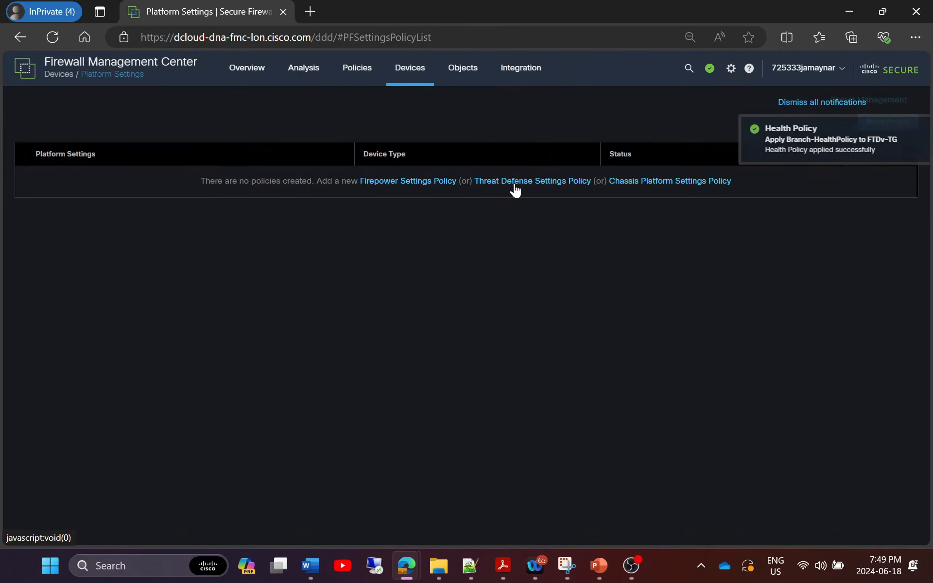
pyautogui.click(514, 182)
pyautogui.write('Branch-PlatformPolicy')
pyautogui.click(335, 359)
pyautogui.click(464, 352)
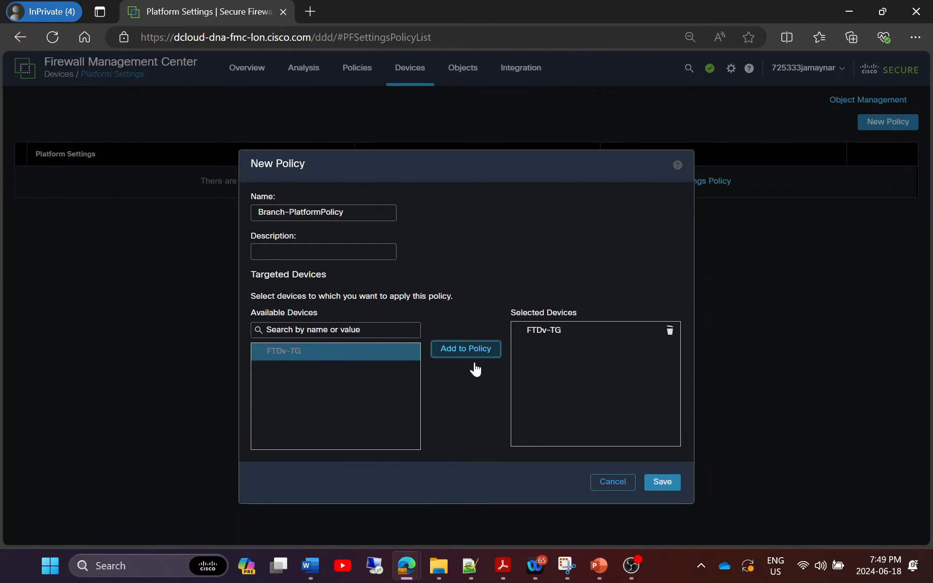
pyautogui.click(665, 481)
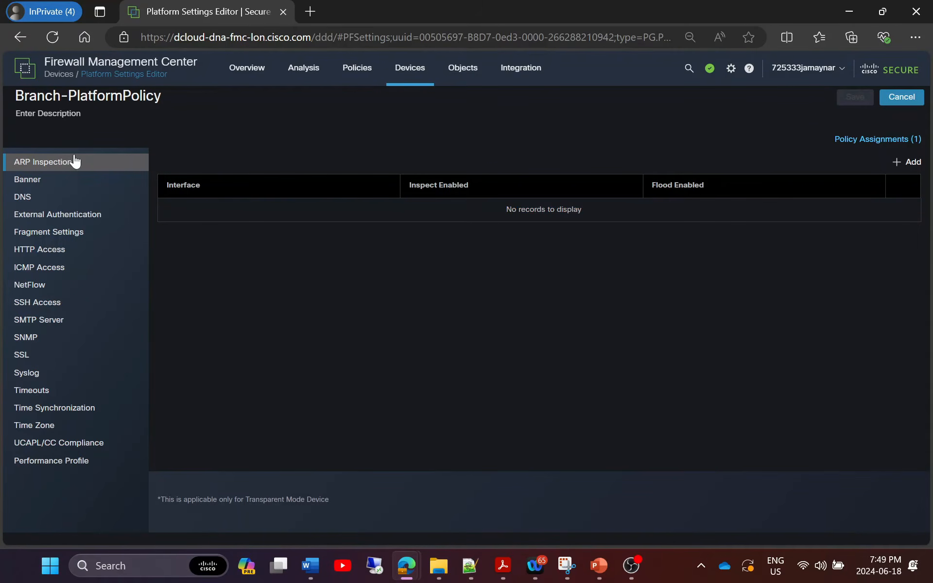
# Set the login banner to 'This is owned and operated....' and look over the DNS settings.
pyautogui.click(23, 180)
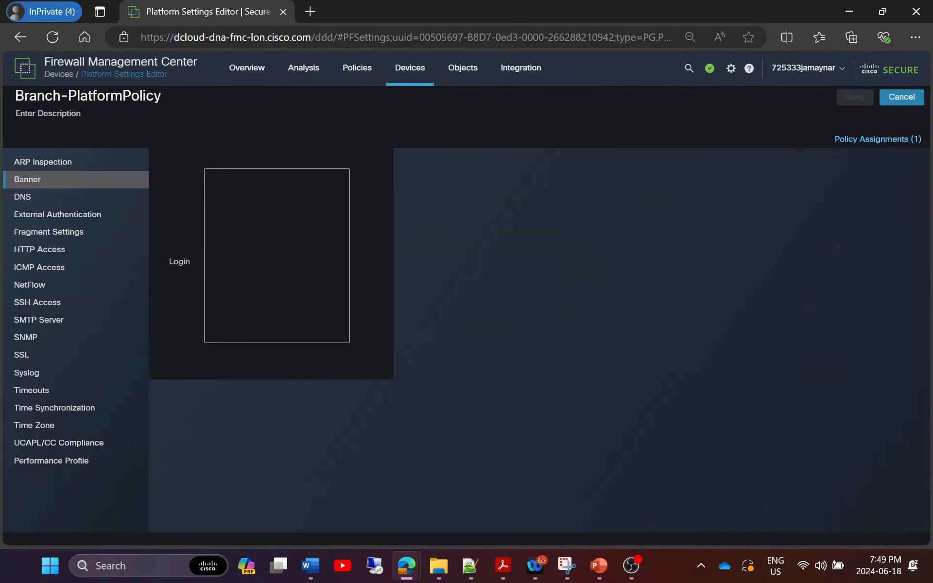
pyautogui.write('This is owned and operated.')
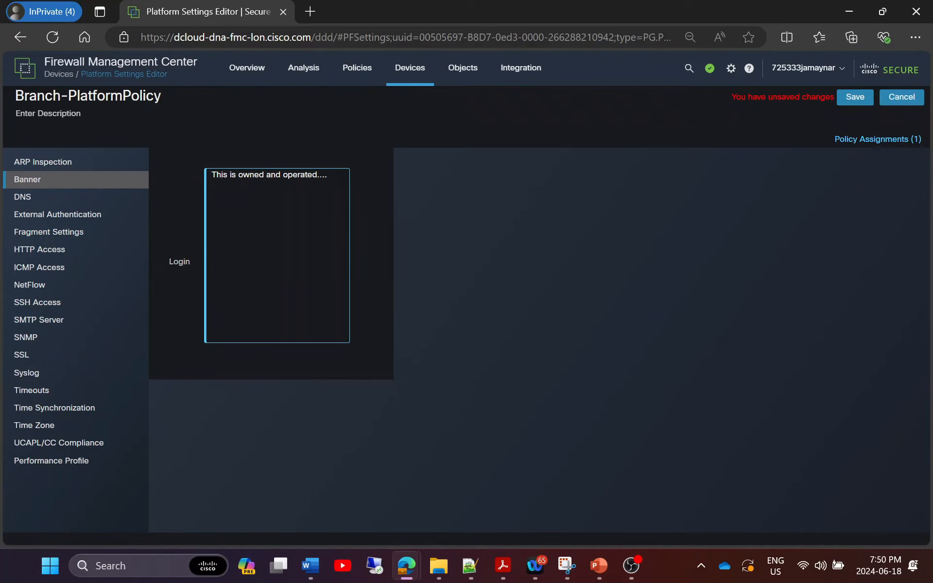
pyautogui.click(68, 198)
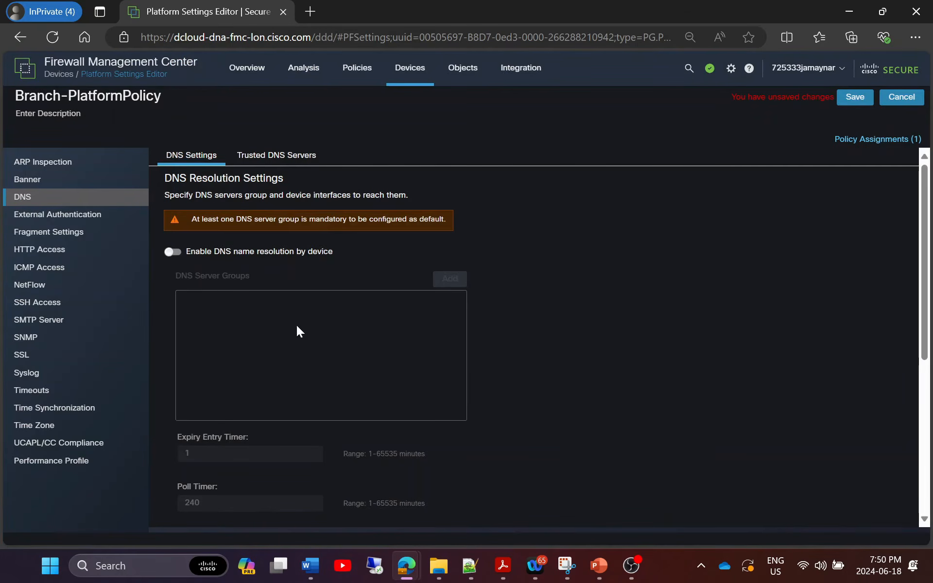
pyautogui.scroll(-5, 558, 368)
pyautogui.scroll(5, 561, 380)
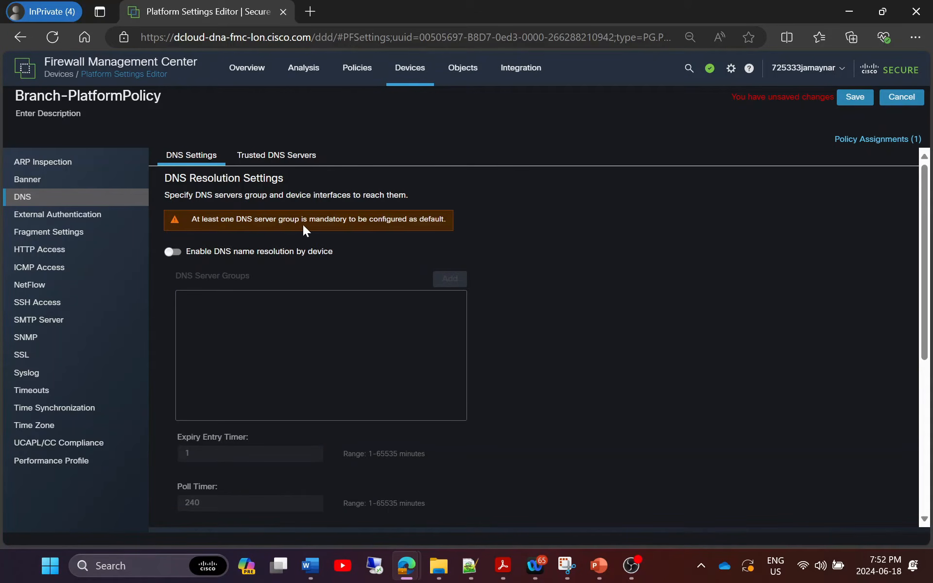
# Review trusted DNS servers, external authentication, fragment and SSH access settings.
pyautogui.click(279, 157)
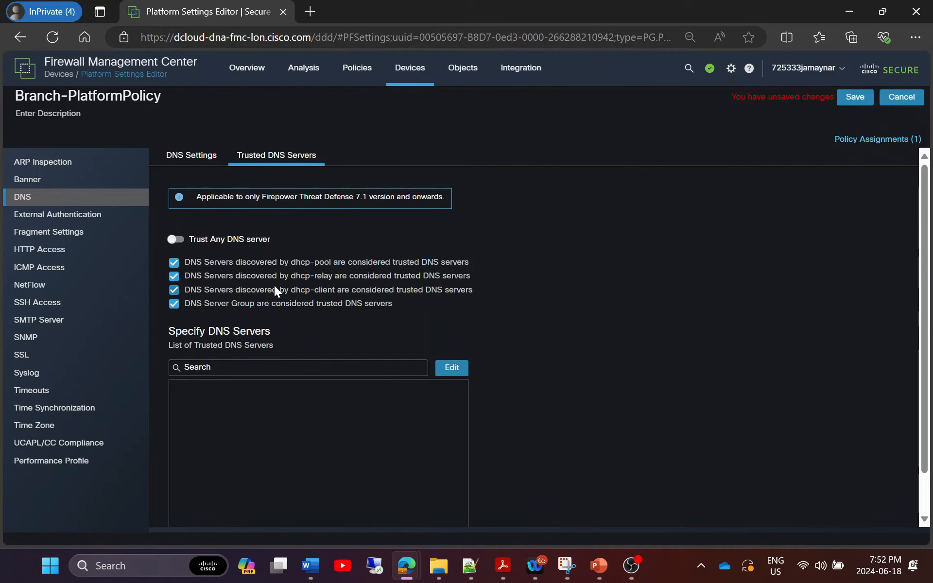
pyautogui.click(62, 215)
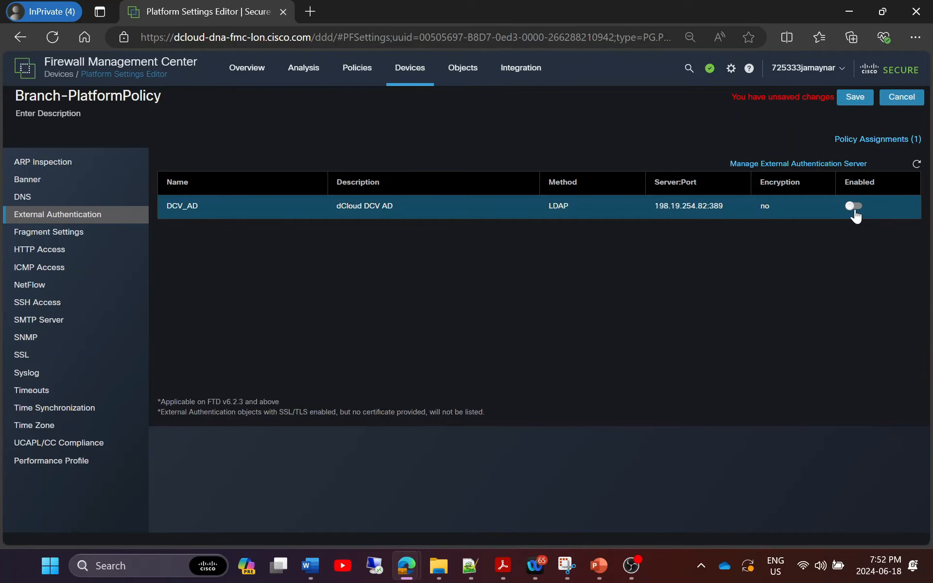
pyautogui.click(58, 234)
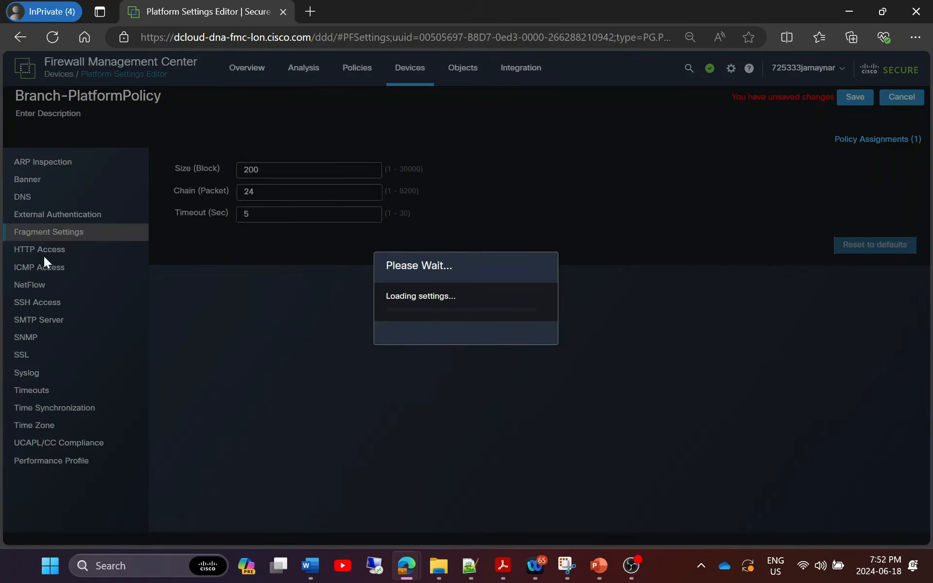
pyautogui.click(38, 305)
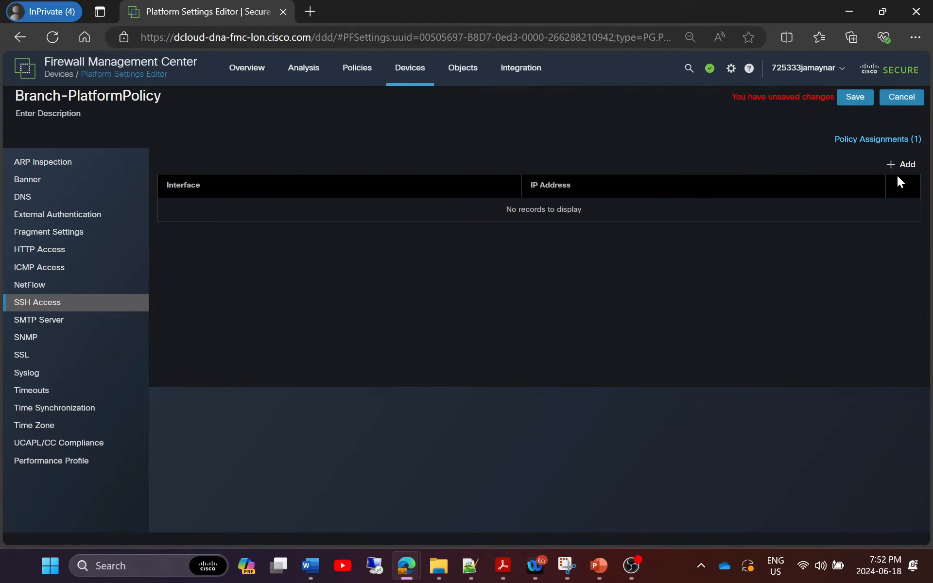
# Add an SSH access entry for IPv4-Private-All-RFC1918 on the inside interface.
pyautogui.click(899, 166)
pyautogui.write('1918')
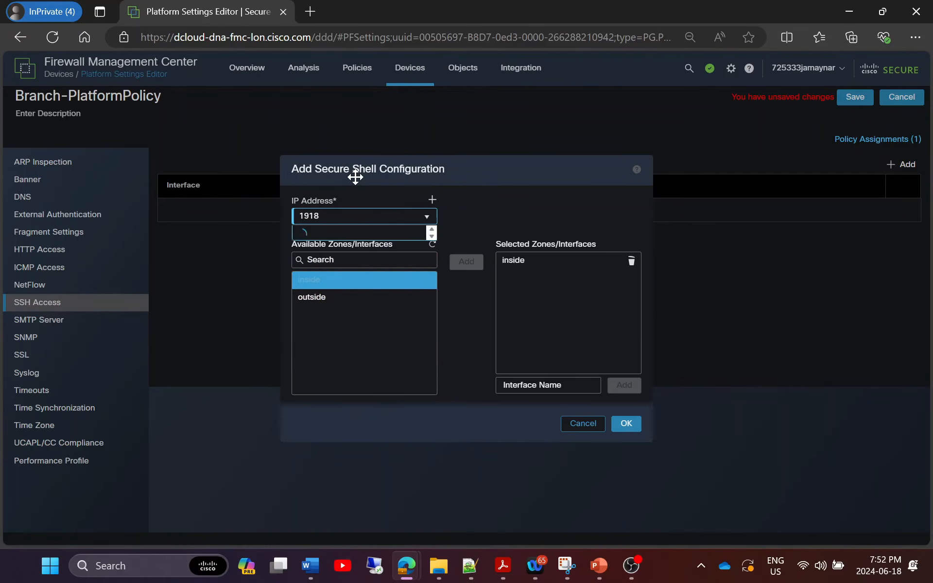
pyautogui.click(353, 236)
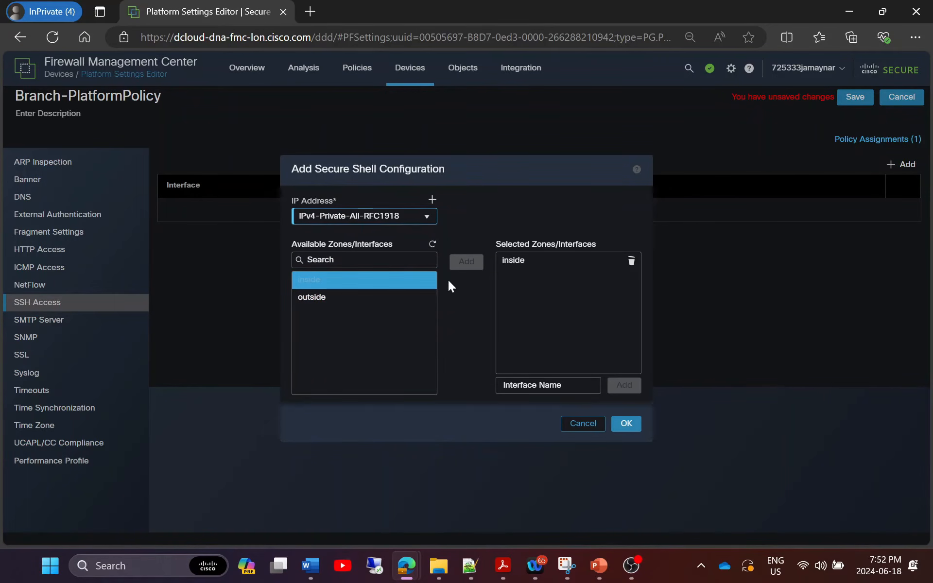
pyautogui.click(627, 423)
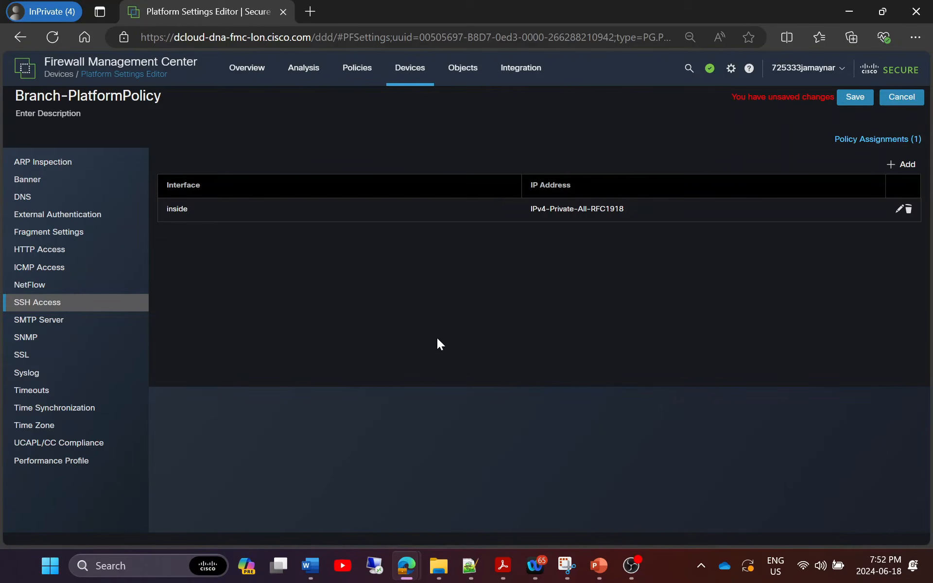
# Look over the SMTP server, SNMP, SSL and time synchronization settings.
pyautogui.click(43, 321)
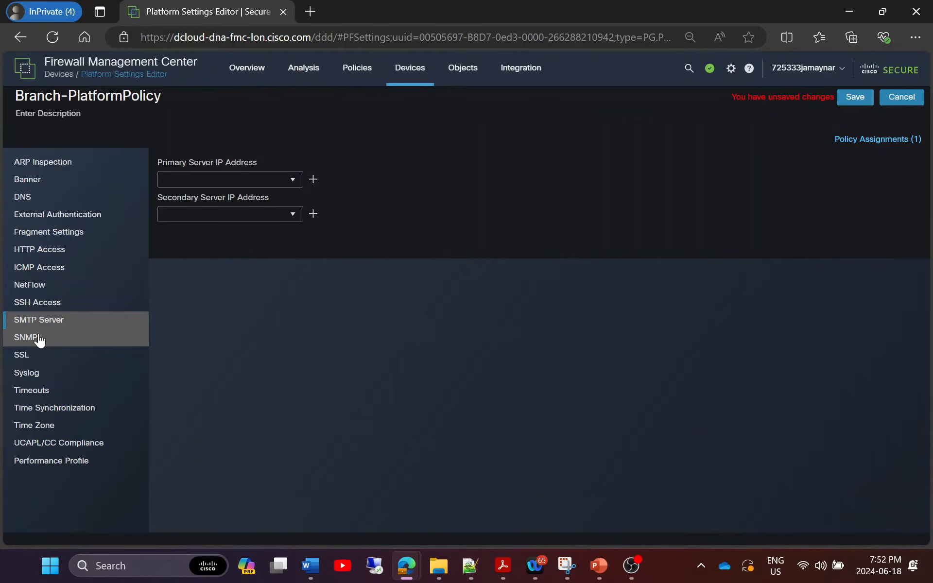
pyautogui.click(39, 340)
pyautogui.click(31, 358)
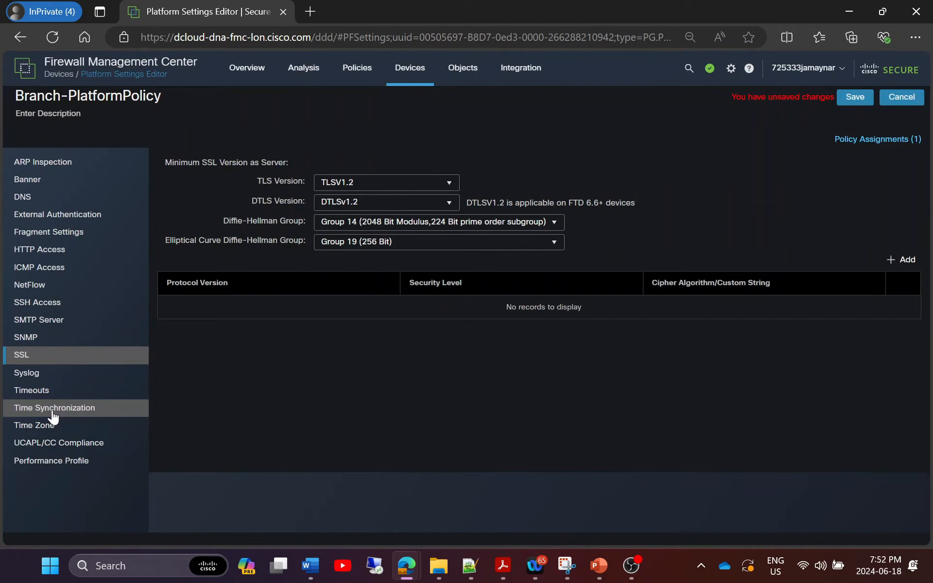
pyautogui.click(53, 409)
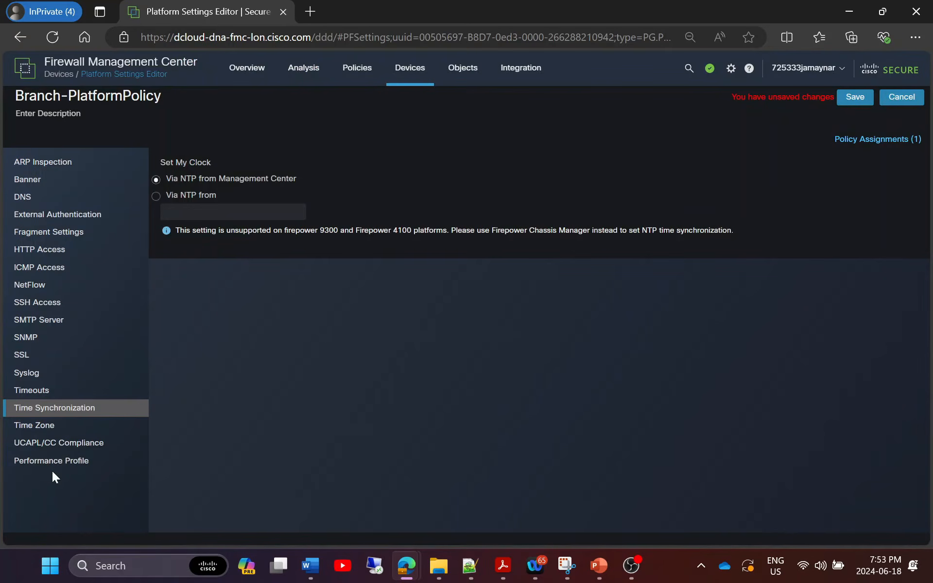
# Save Branch-PlatformPolicy and go back to the Platform Settings policy list.
pyautogui.click(854, 98)
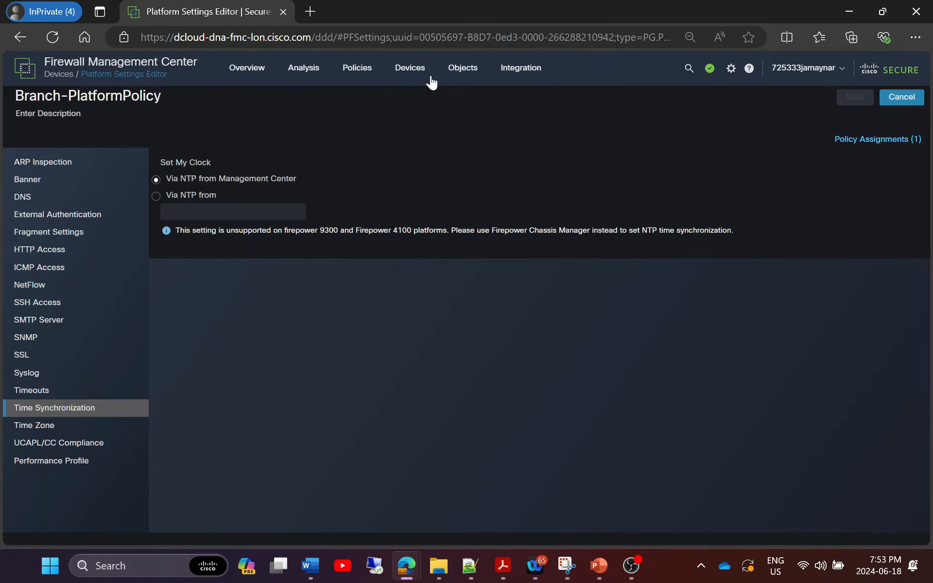
pyautogui.moveTo(420, 75)
pyautogui.click(422, 153)
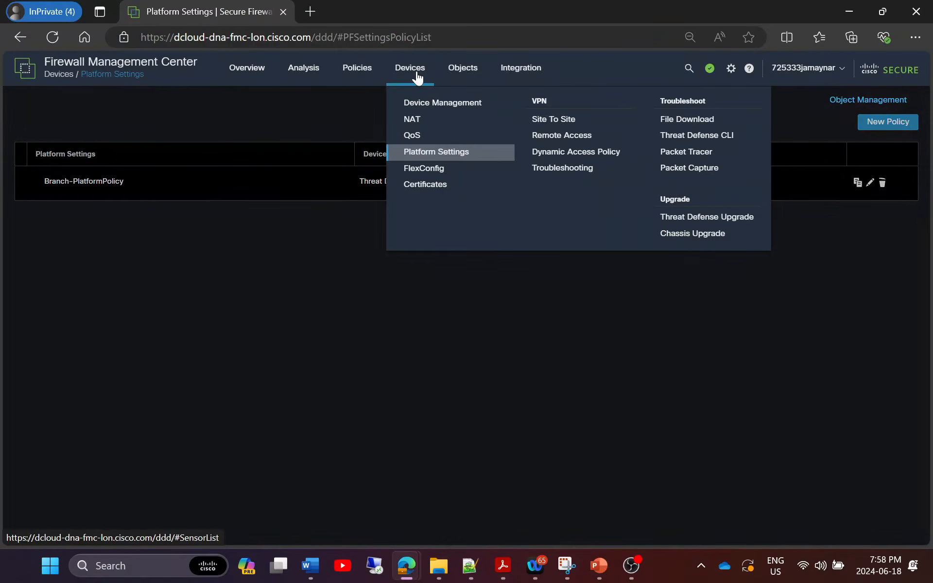
# Create Threat Defense NAT policy Branch-NATPolicy with FTDv-TG as its selected device and save it.
pyautogui.click(409, 118)
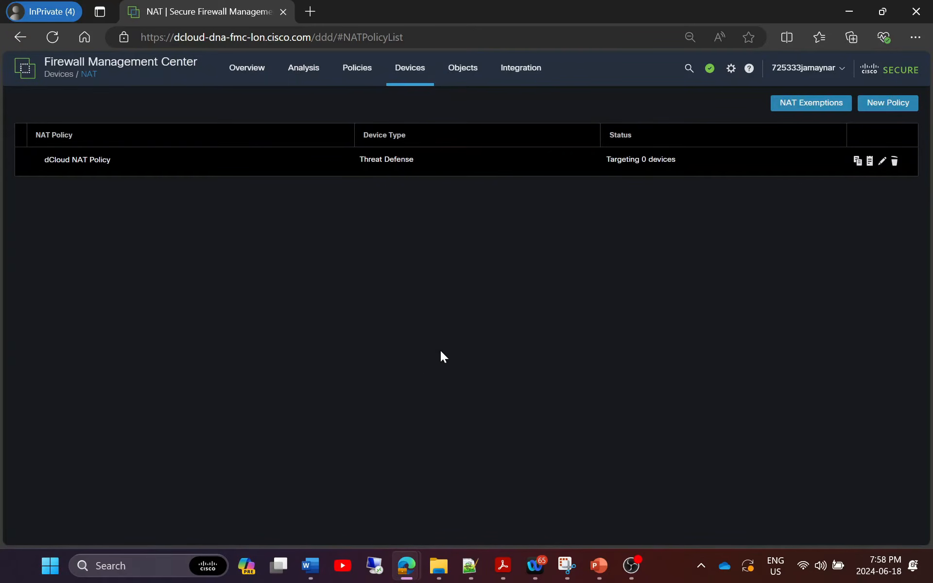
pyautogui.click(882, 108)
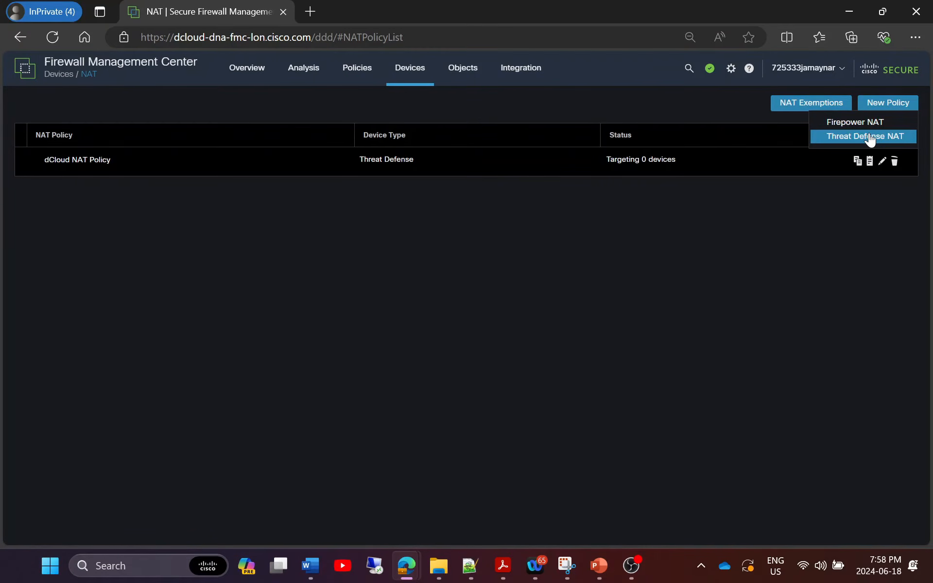
pyautogui.click(869, 140)
pyautogui.write('Branch-NATPolicy')
pyautogui.click(320, 354)
pyautogui.click(462, 350)
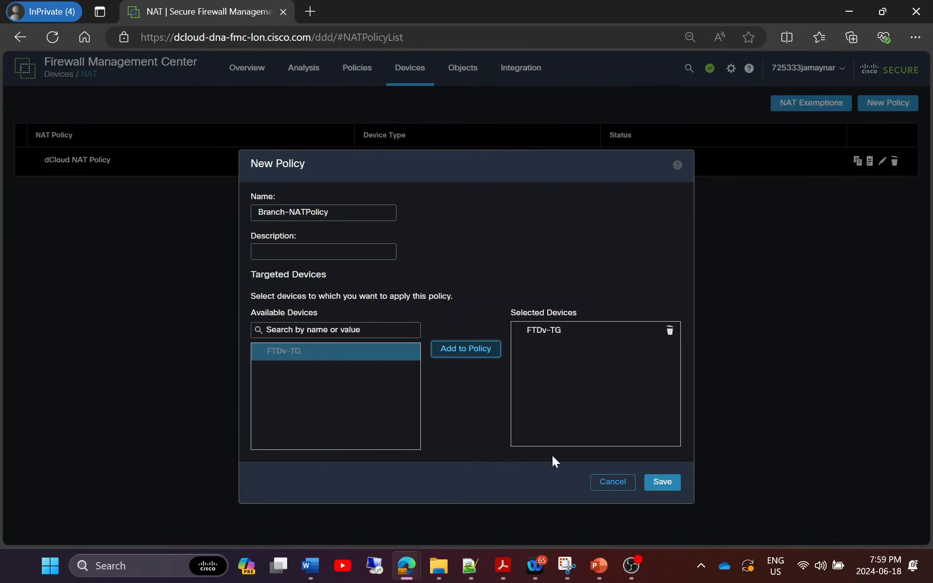
pyautogui.click(662, 482)
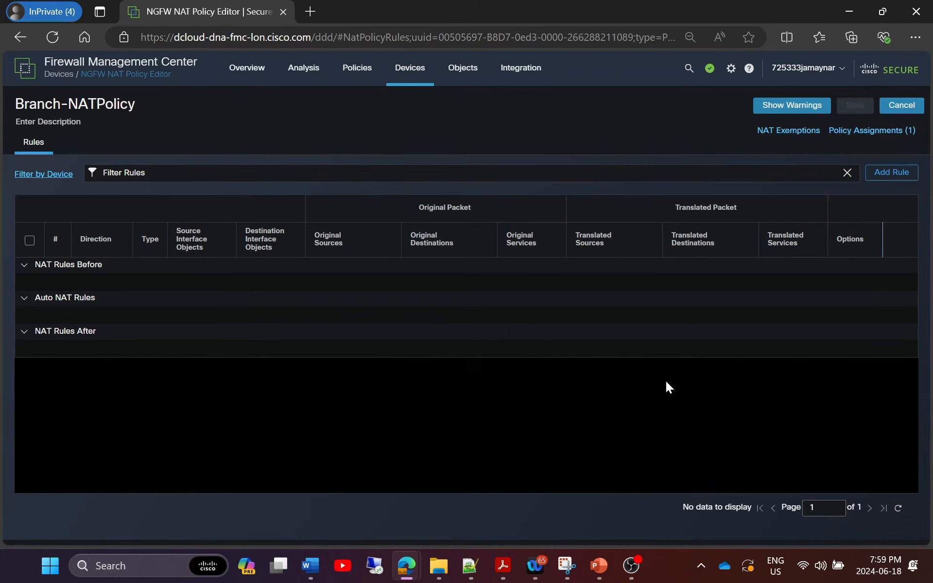
# Add a dynamic NAT rule with source interface inside and destination interface outside.
pyautogui.click(891, 173)
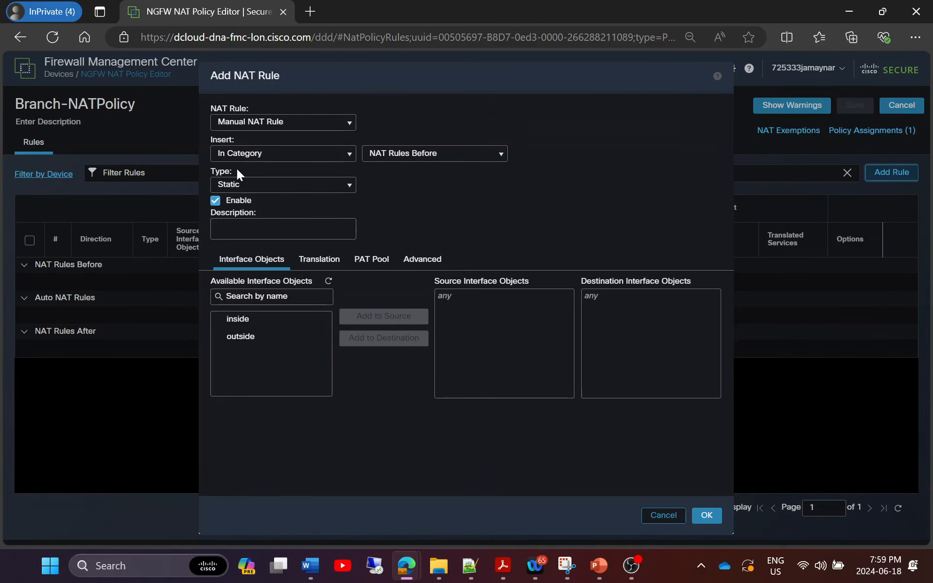
pyautogui.click(238, 320)
pyautogui.click(364, 316)
pyautogui.click(262, 336)
pyautogui.click(360, 339)
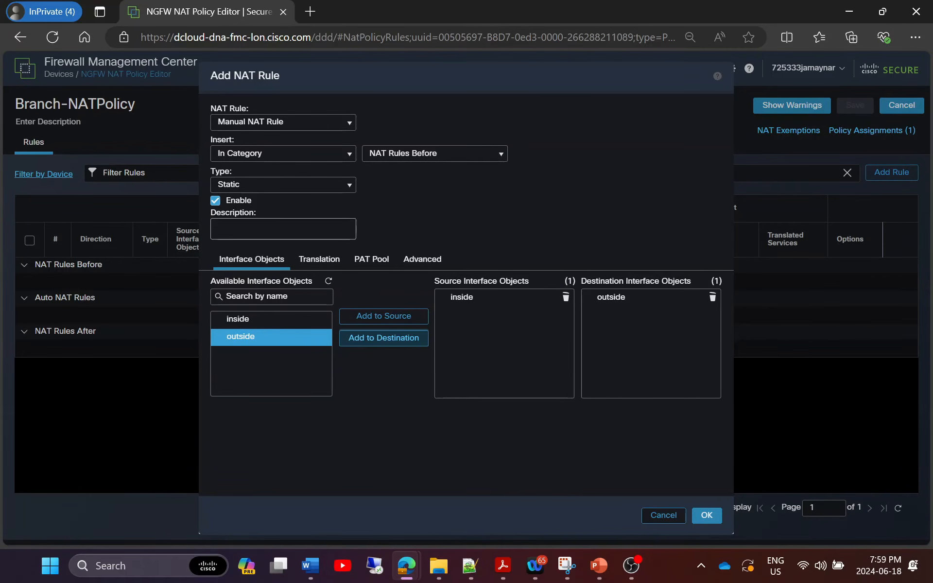
pyautogui.click(334, 185)
pyautogui.click(256, 214)
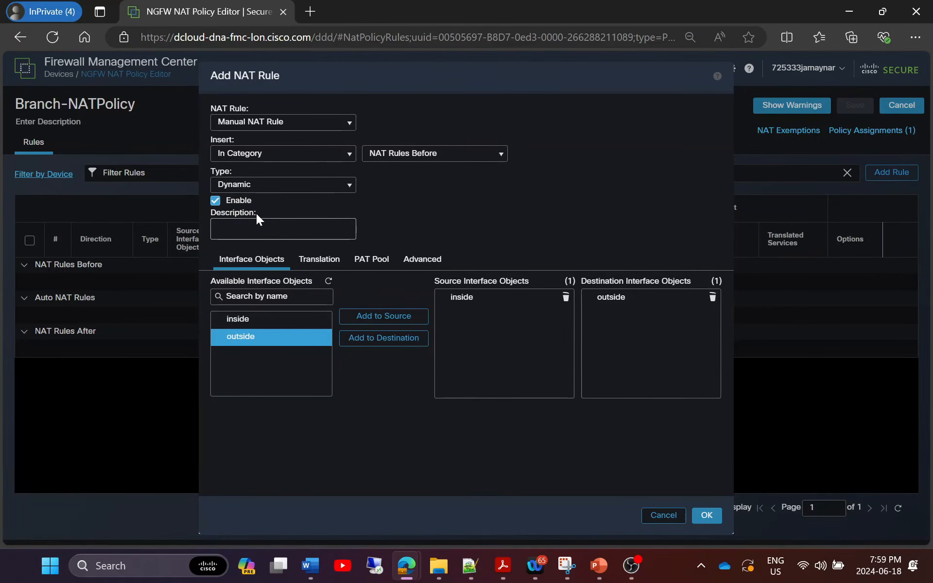
# Translate original source inside-network to the destination interface IP, then save the rule and policy.
pyautogui.click(327, 260)
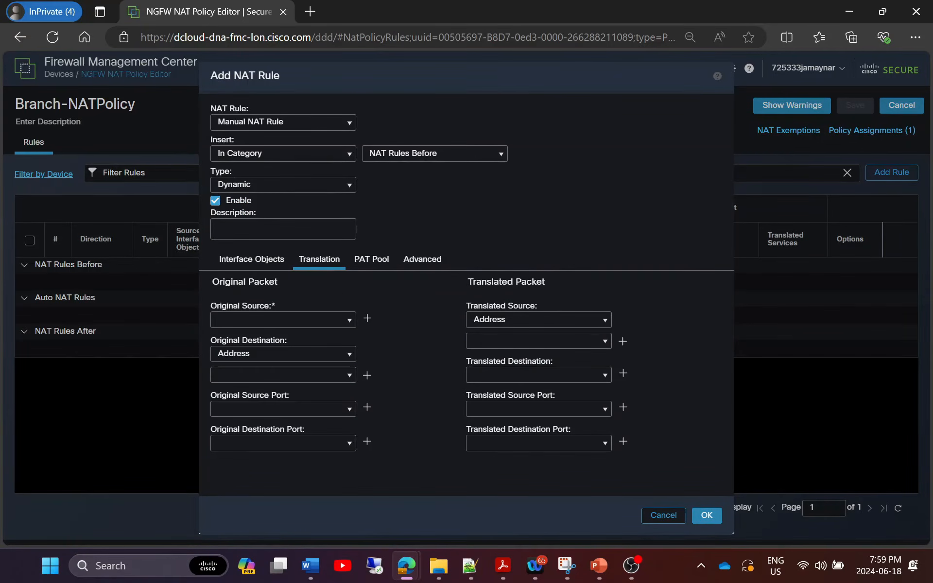
pyautogui.click(348, 320)
pyautogui.write('inside')
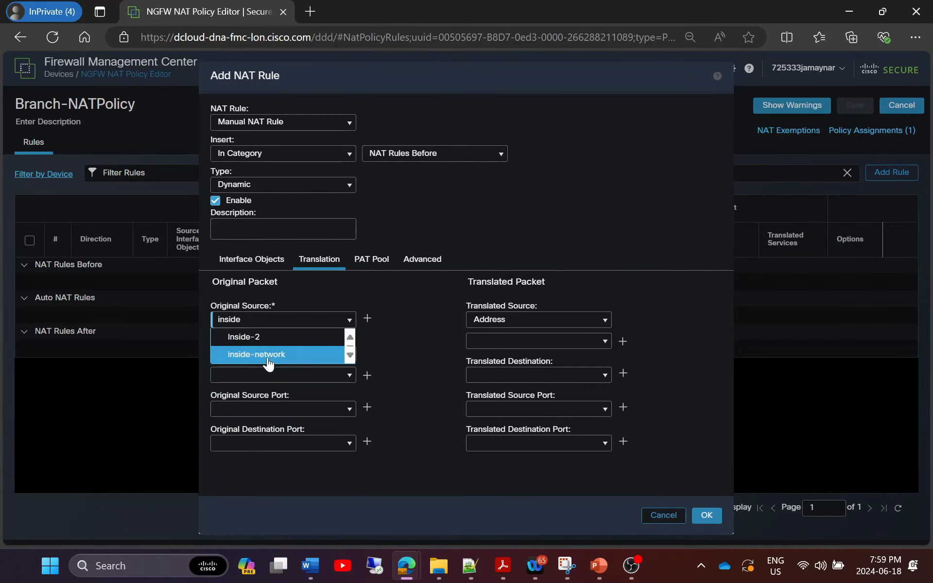
pyautogui.click(246, 355)
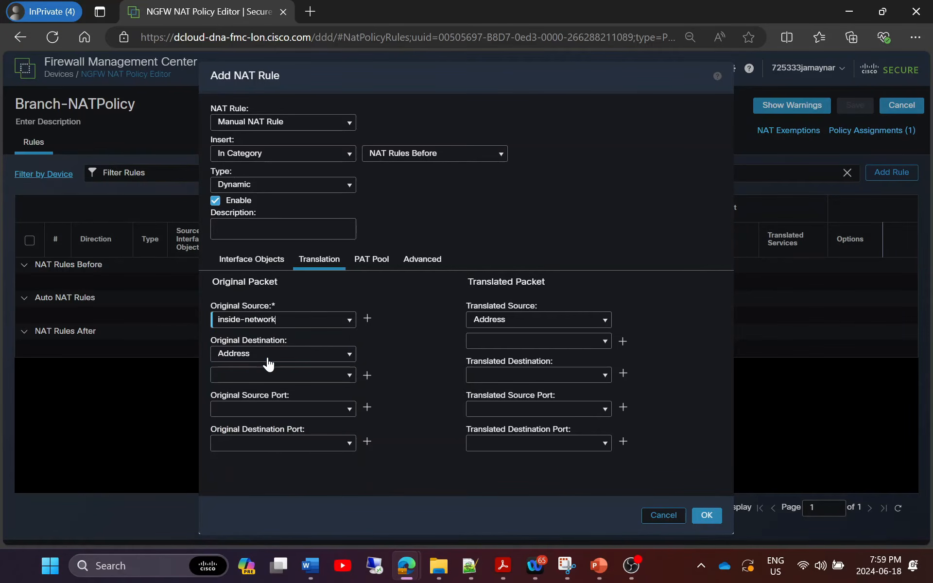
pyautogui.click(604, 321)
pyautogui.click(603, 334)
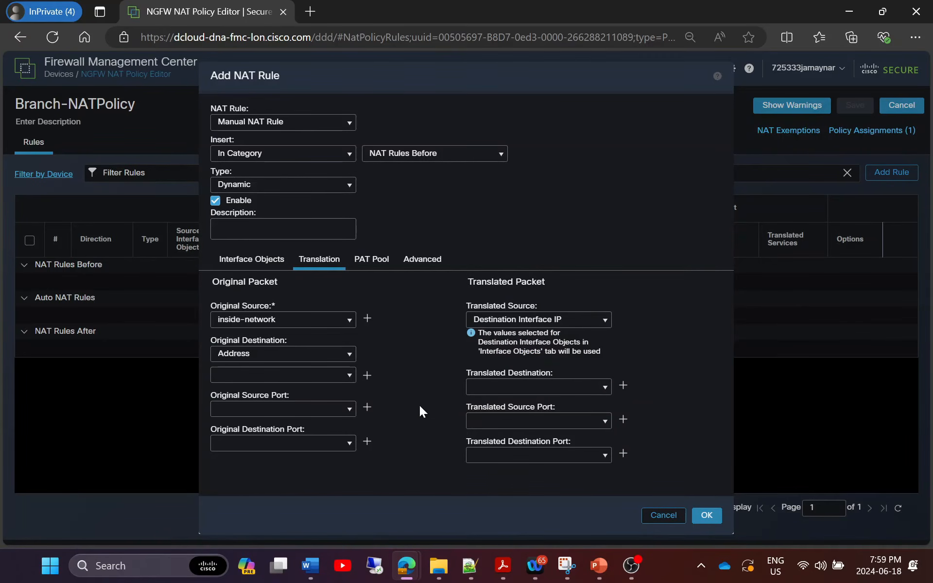
pyautogui.click(710, 514)
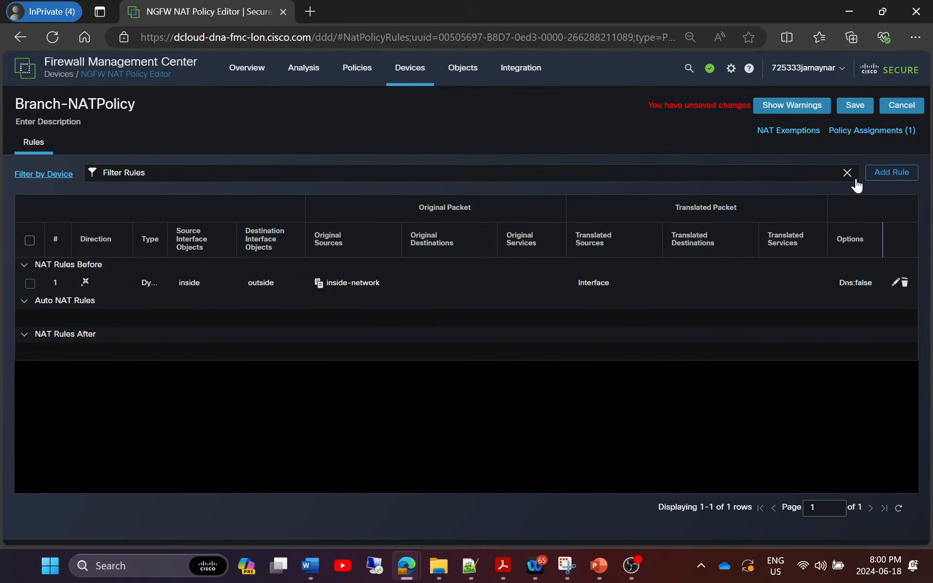
pyautogui.click(854, 107)
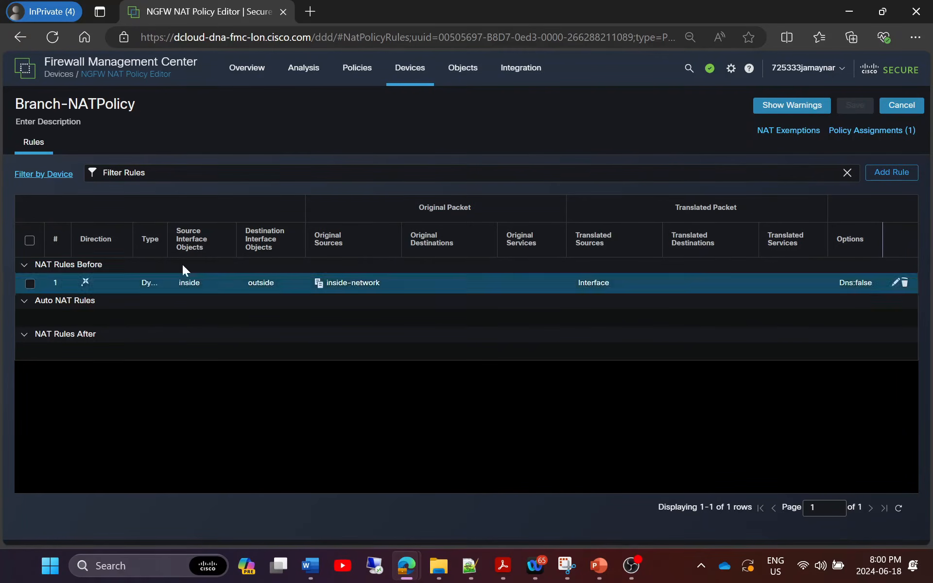
# Open FTDv-TG from Device Management, check its virtual tunnels, and view its Device summary.
pyautogui.moveTo(410, 77)
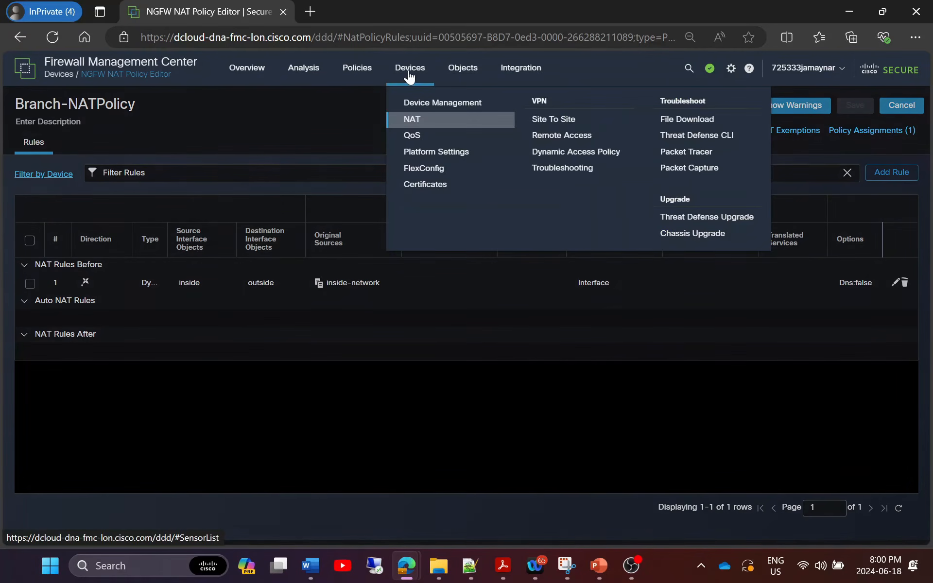
pyautogui.click(431, 102)
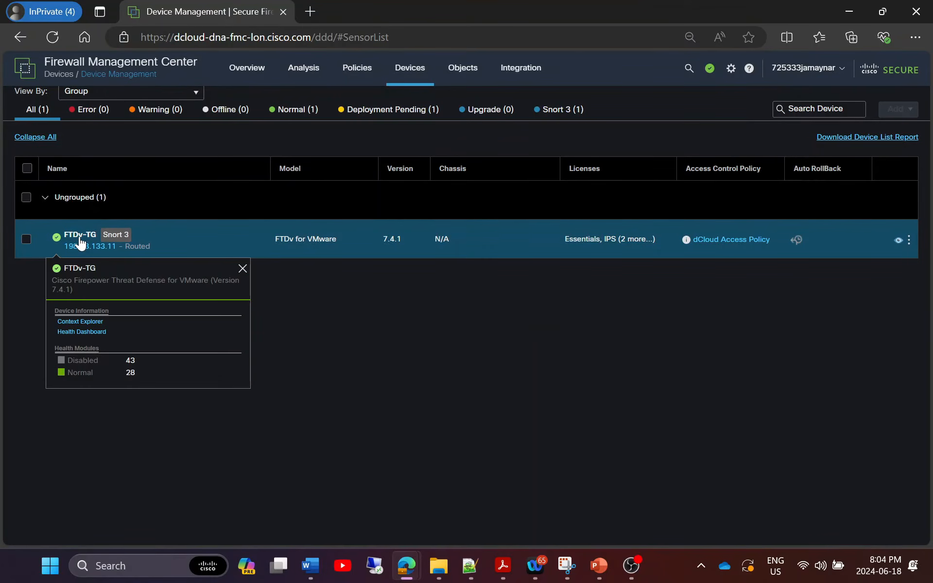
pyautogui.click(79, 235)
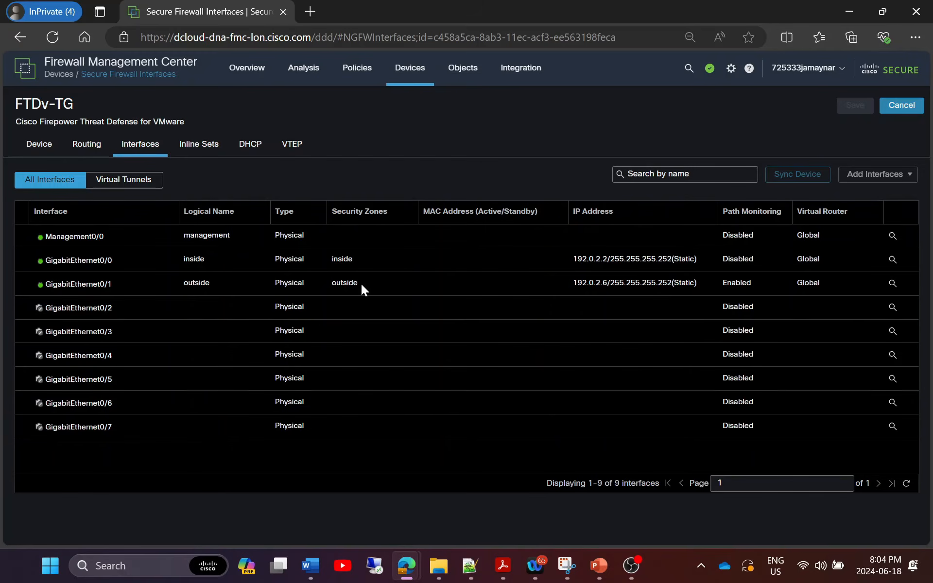
pyautogui.click(124, 180)
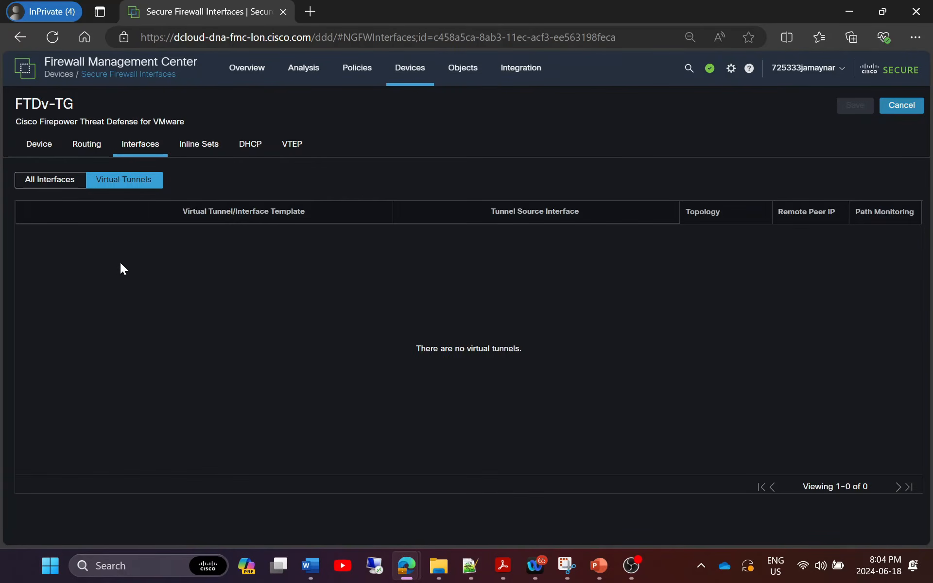
pyautogui.click(34, 146)
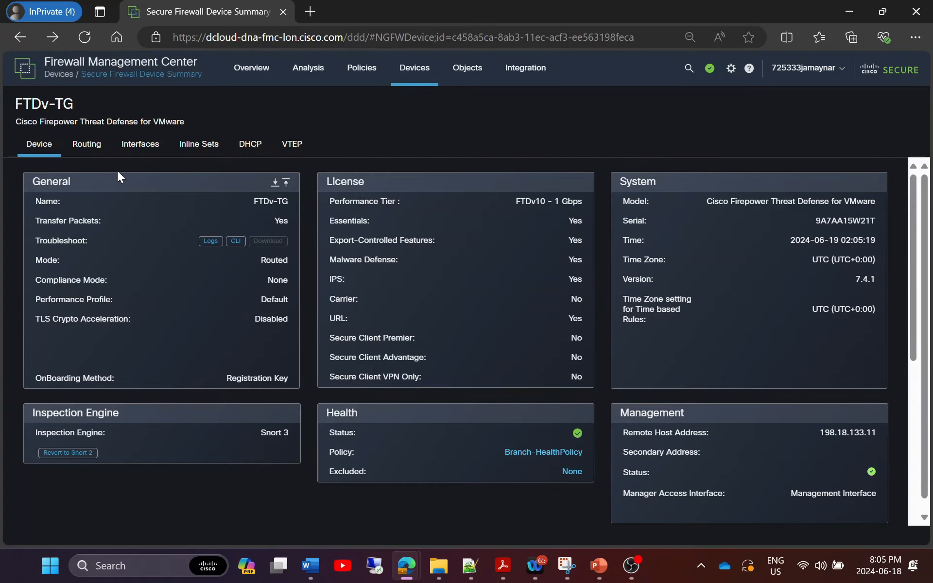
# Check FTDv-TG's Inline Sets, DHCP, VTEP and Routing, then its PBR-DIA-Collaboration, PBR-Google-Apps and PBR-YouTube routing rules.
pyautogui.click(208, 147)
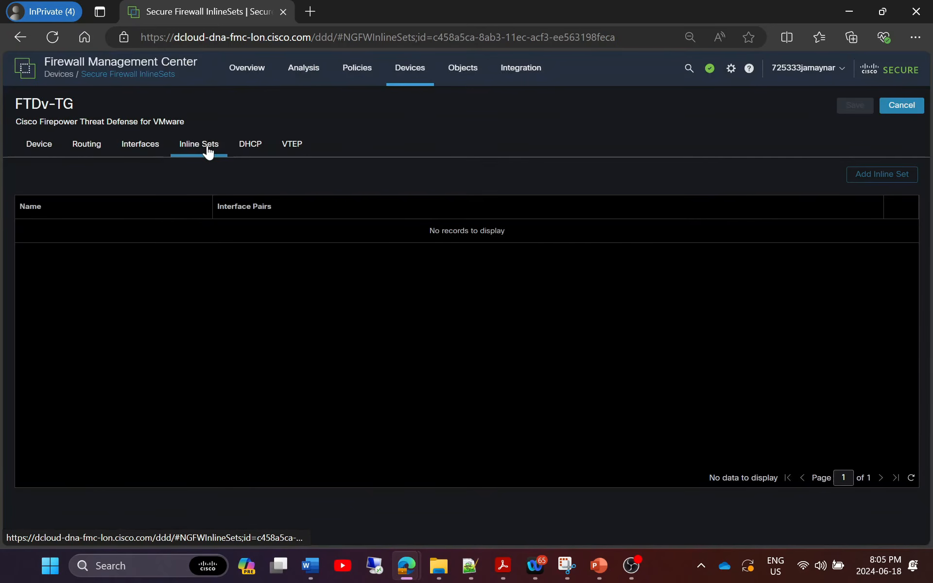
pyautogui.click(246, 150)
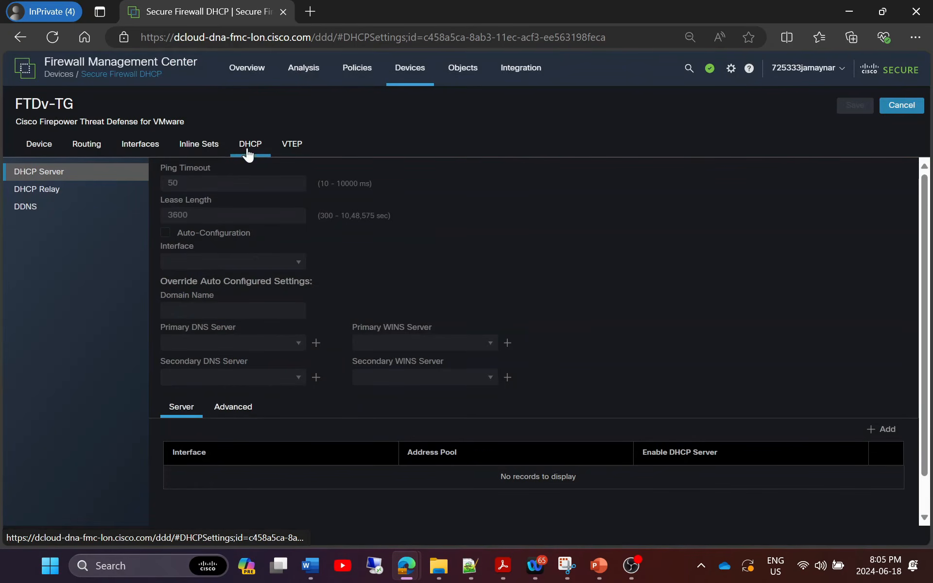
pyautogui.click(297, 147)
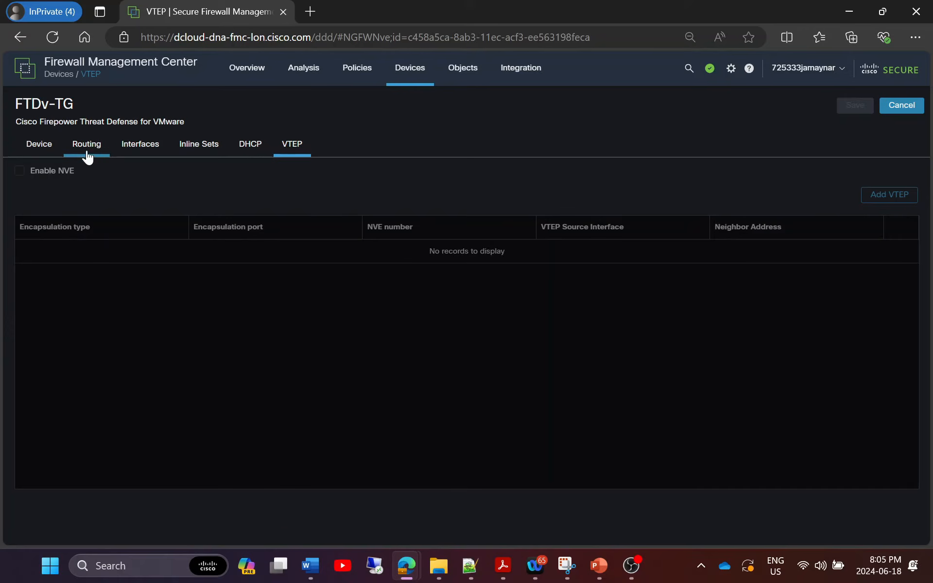
pyautogui.click(88, 146)
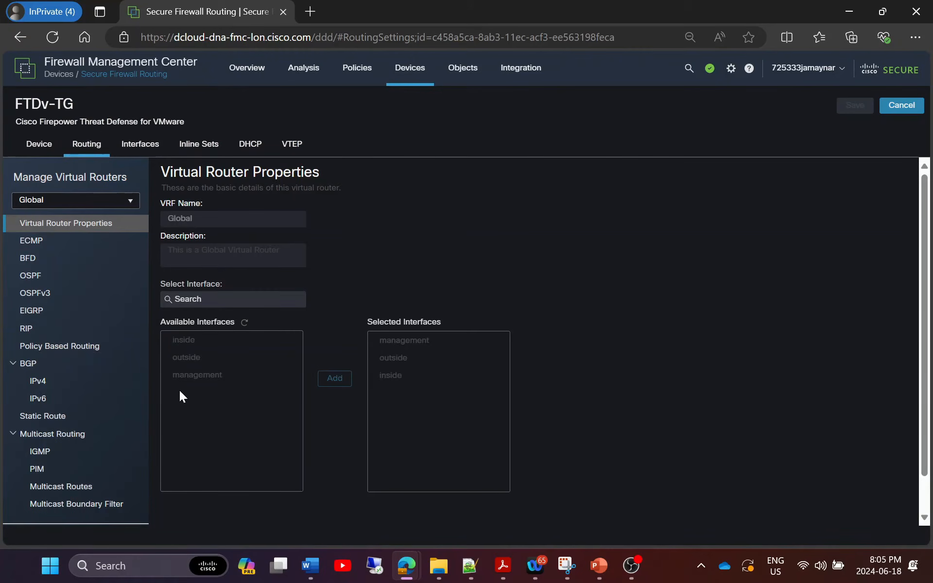
pyautogui.click(69, 350)
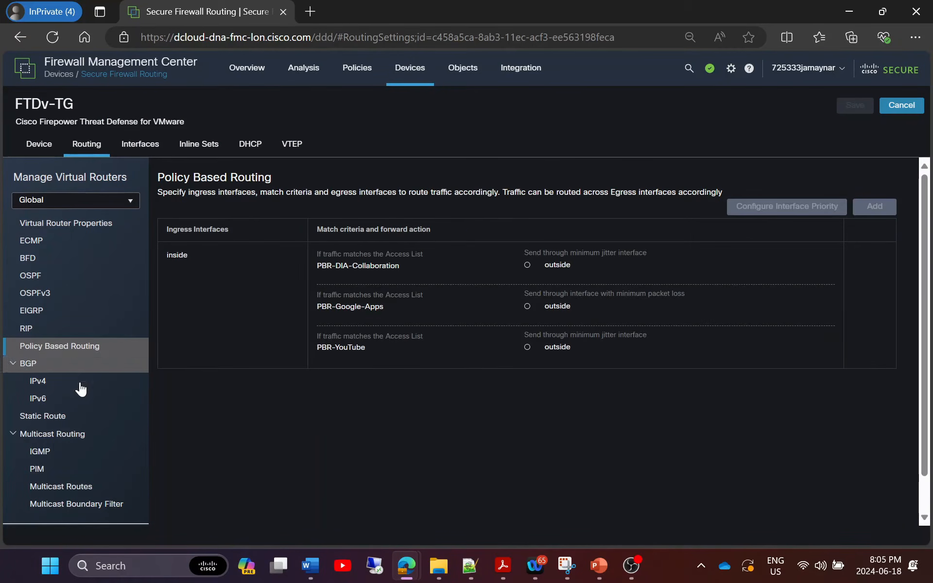
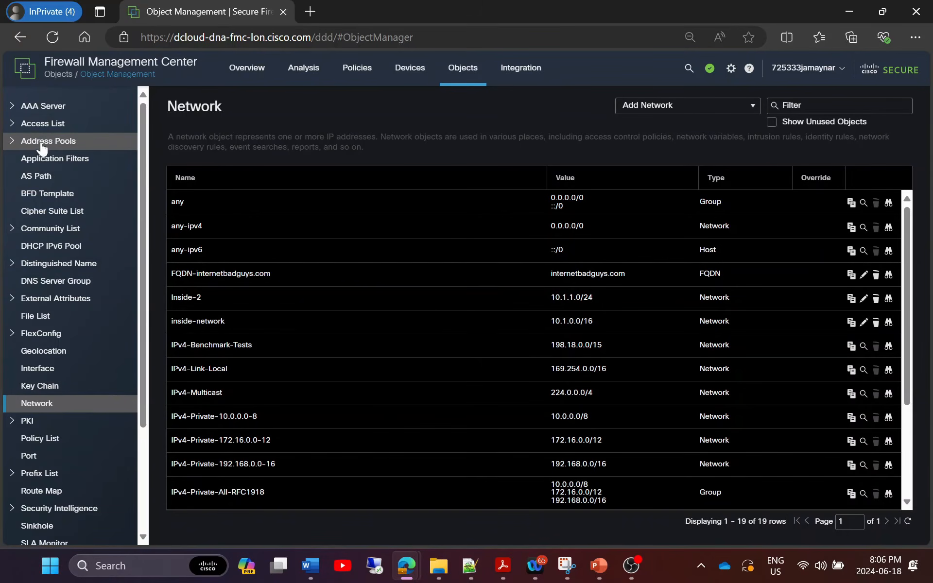
# Open the Extended access list PBR-DIA-Collaboration, which permits four Webex applications, and cancel without saving.
pyautogui.click(45, 126)
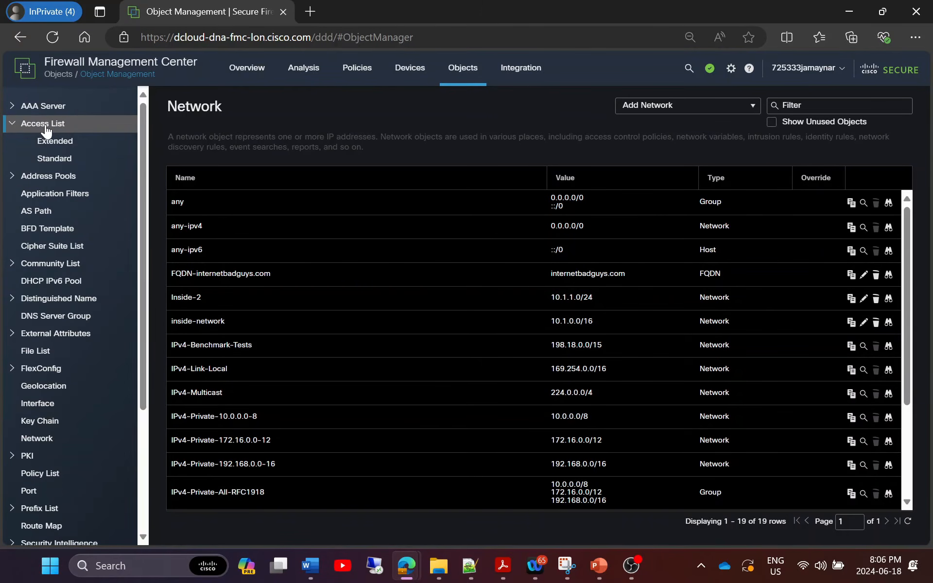
pyautogui.click(46, 143)
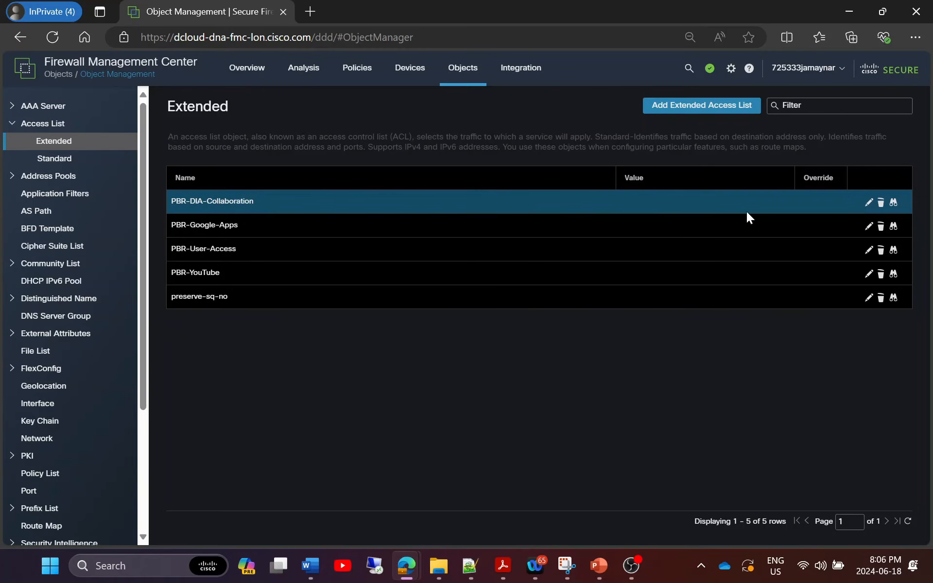
pyautogui.click(868, 202)
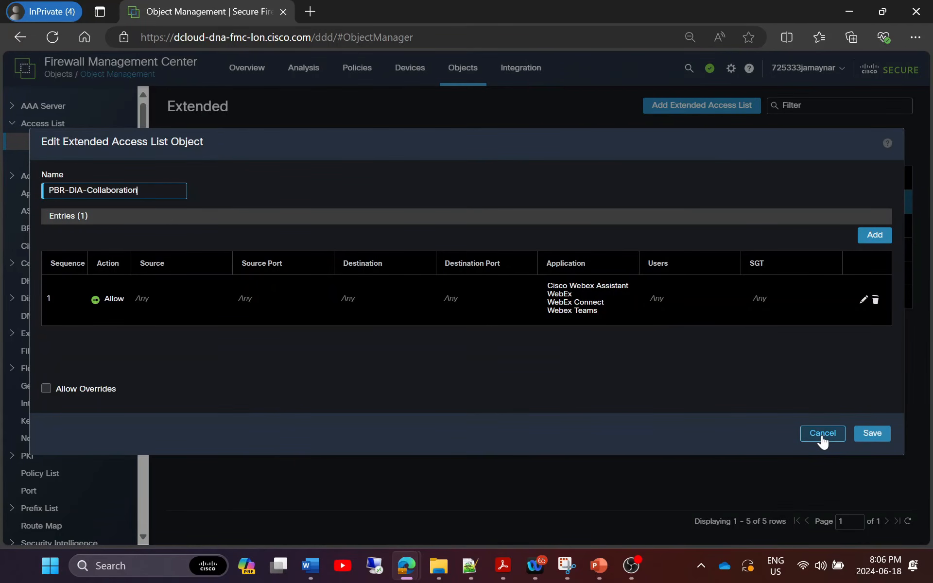
pyautogui.click(822, 434)
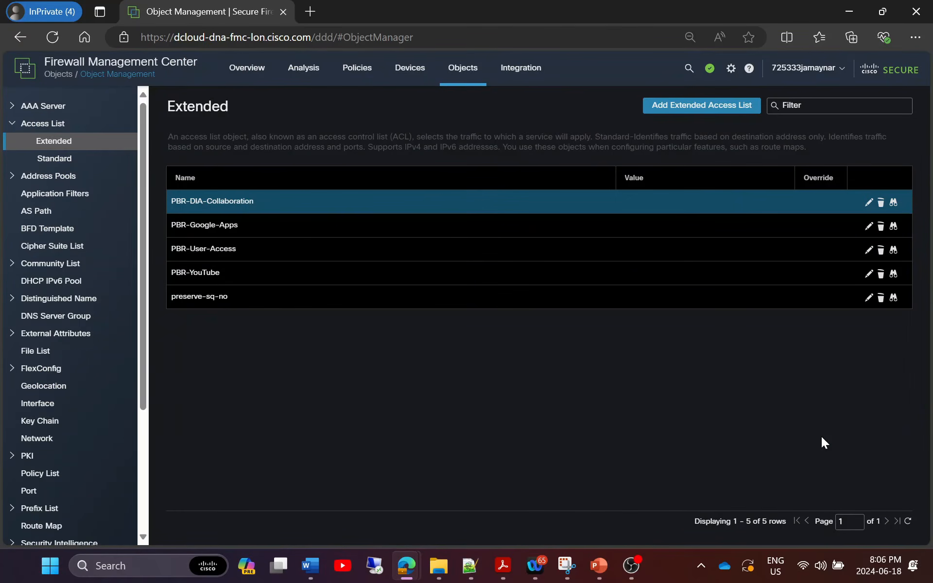
# Launch Packet Tracer for FTDv-TG from the Device Management actions menu.
pyautogui.moveTo(414, 75)
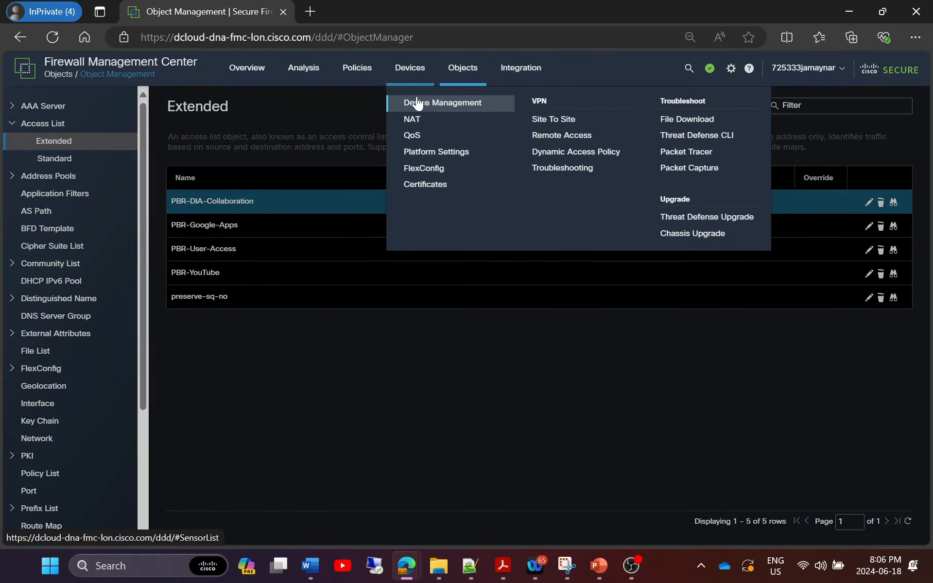
pyautogui.click(416, 101)
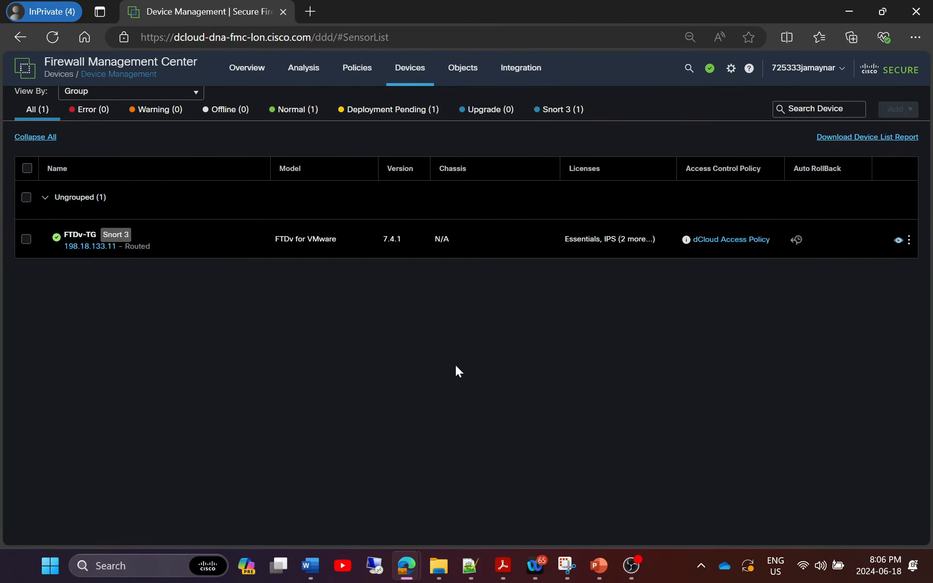
pyautogui.click(908, 241)
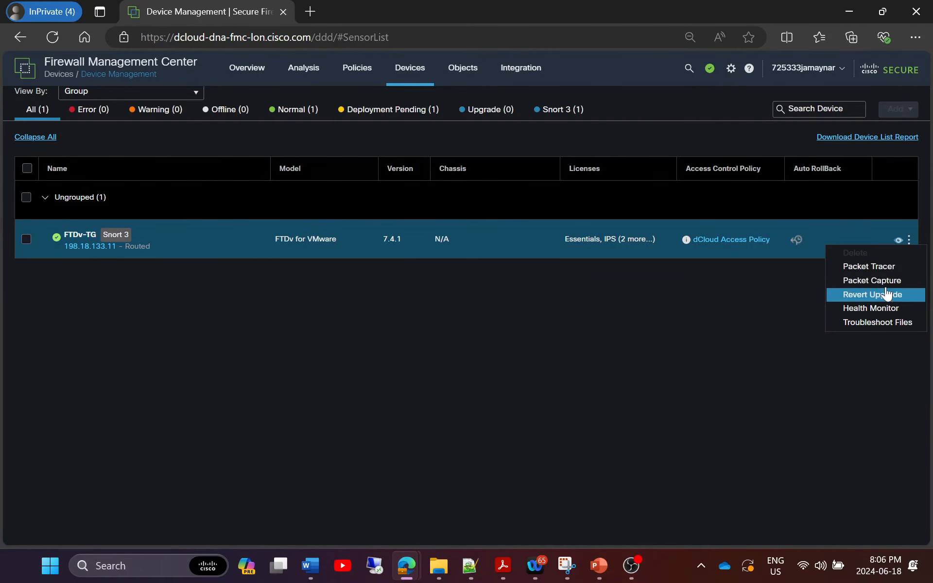
pyautogui.click(884, 267)
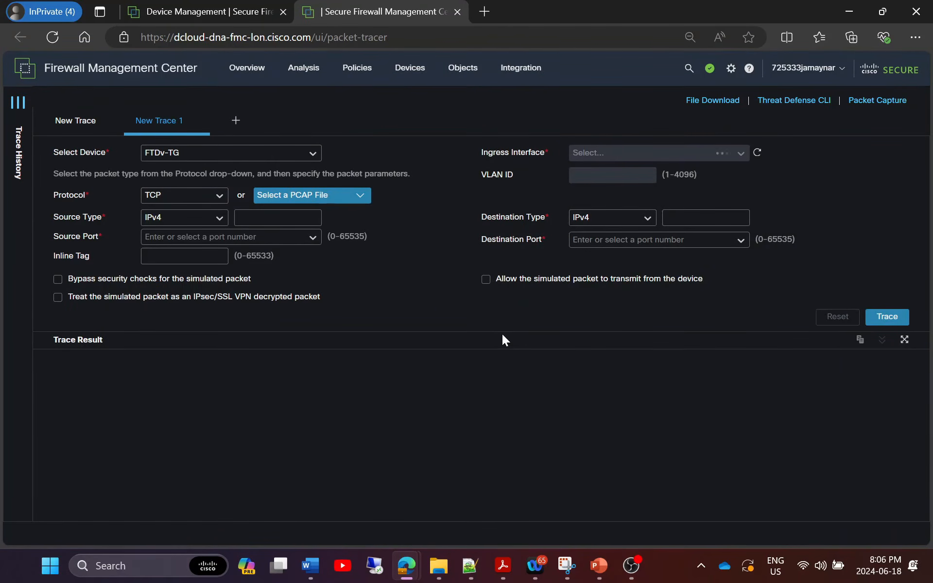
# Enter source 10.1.1.100 port 3120 and destination 8.8.8.8 port 80 in Packet Tracer.
pyautogui.click(277, 217)
pyautogui.write('10.1.1.100')
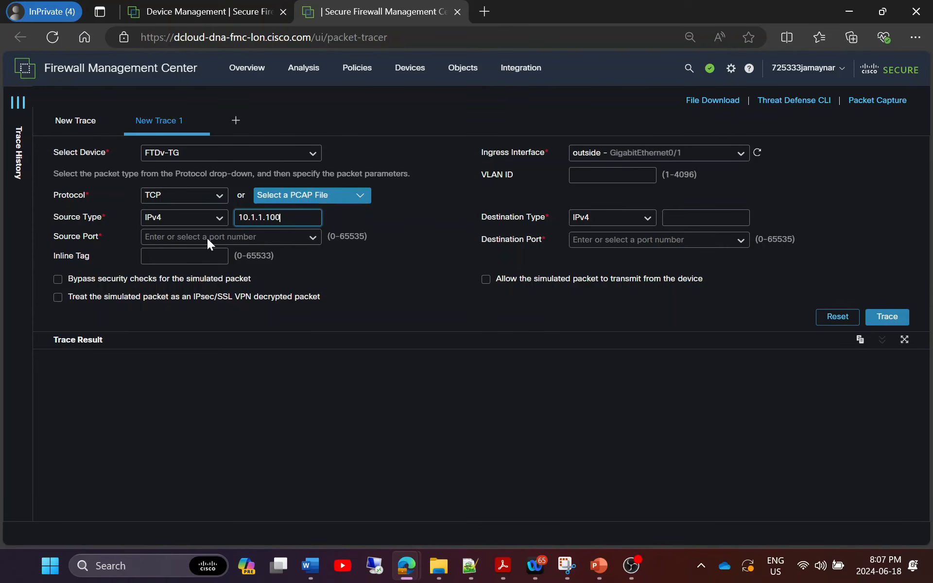
pyautogui.click(269, 236)
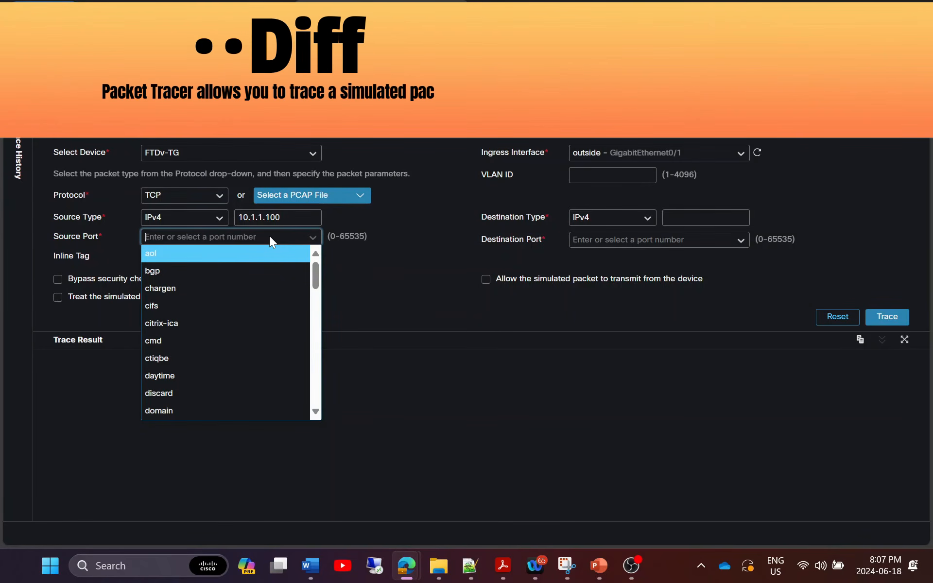
pyautogui.write('3120')
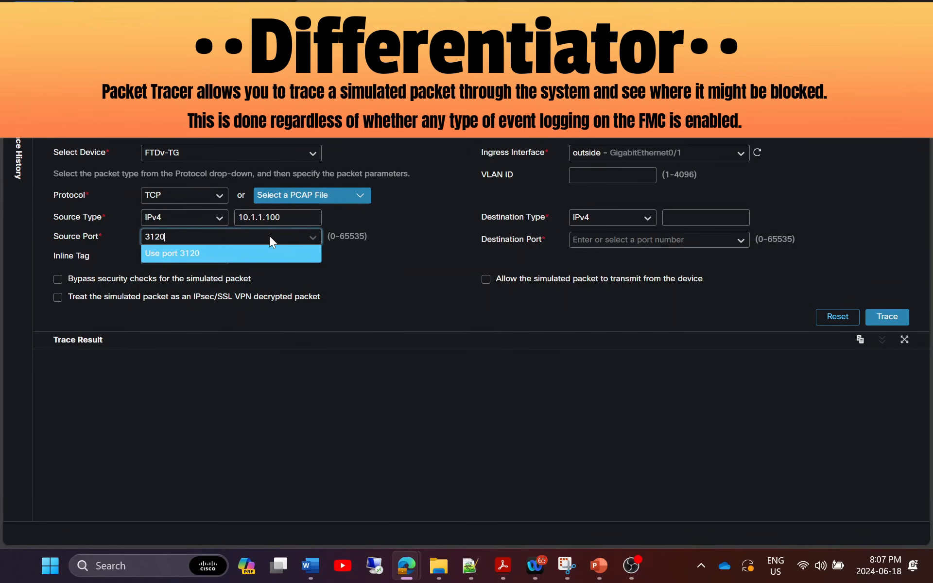
pyautogui.press('Return')
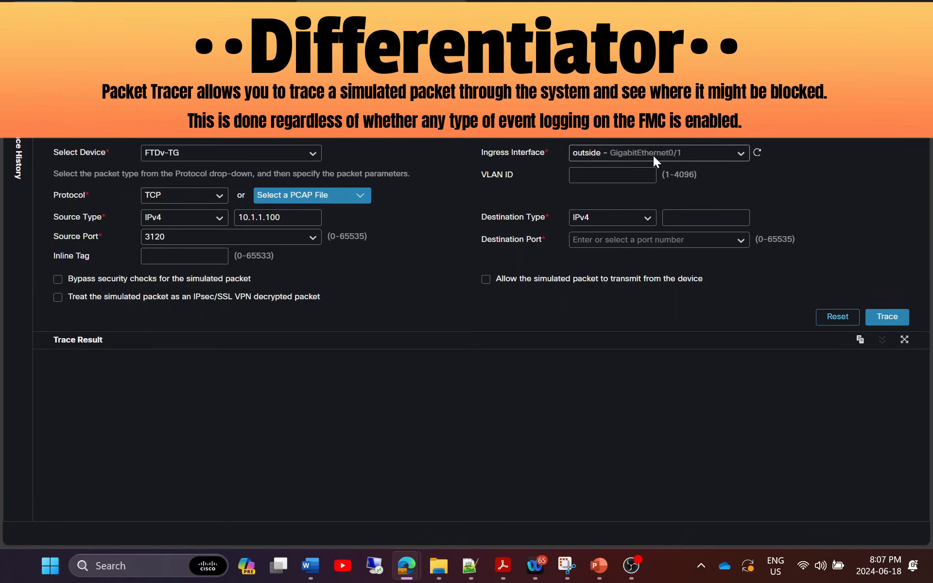
pyautogui.click(690, 217)
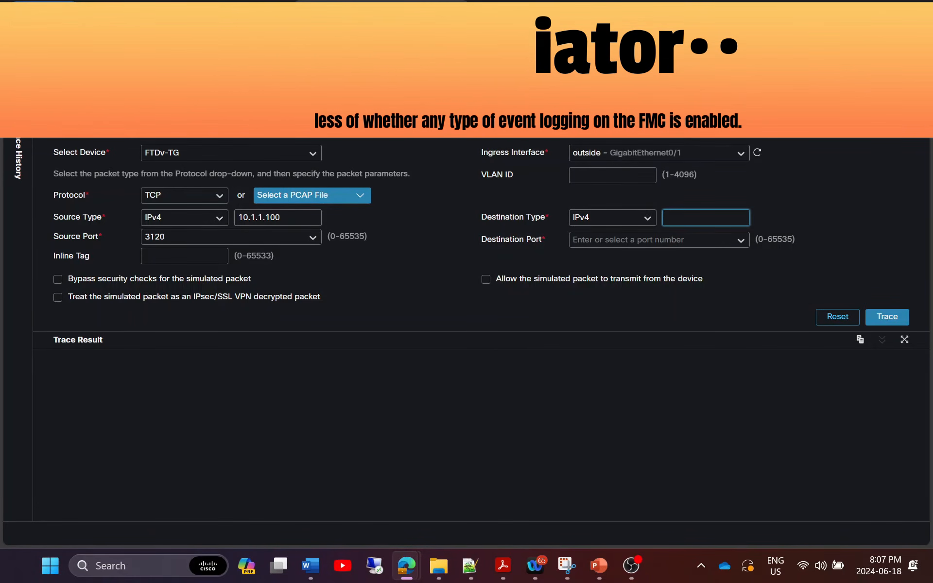
pyautogui.write('8.8.8.8')
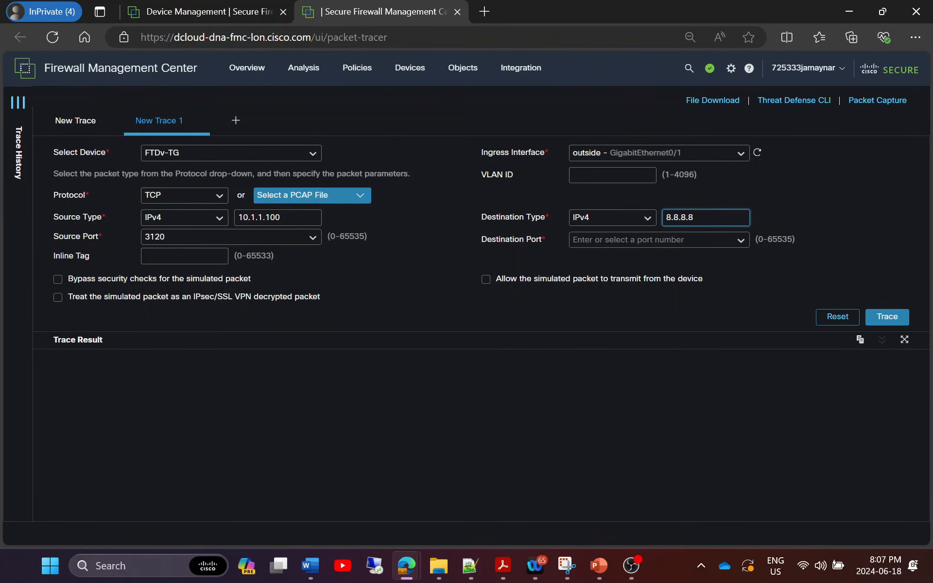
pyautogui.click(615, 240)
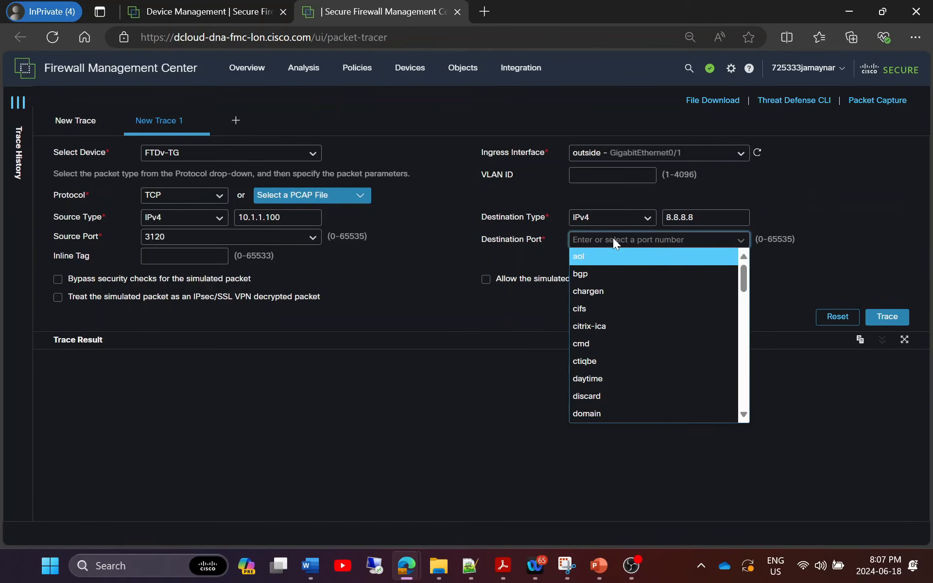
pyautogui.write('80')
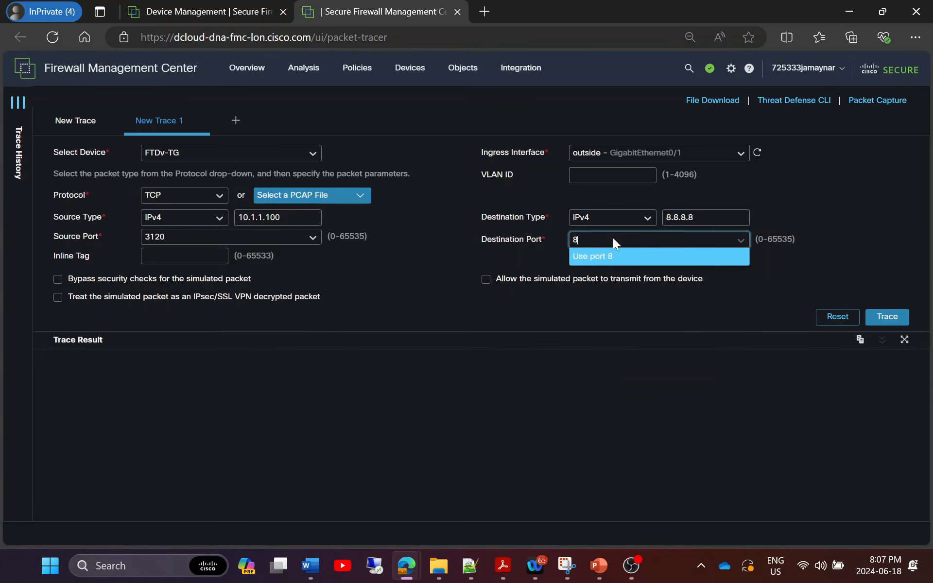
pyautogui.click(674, 316)
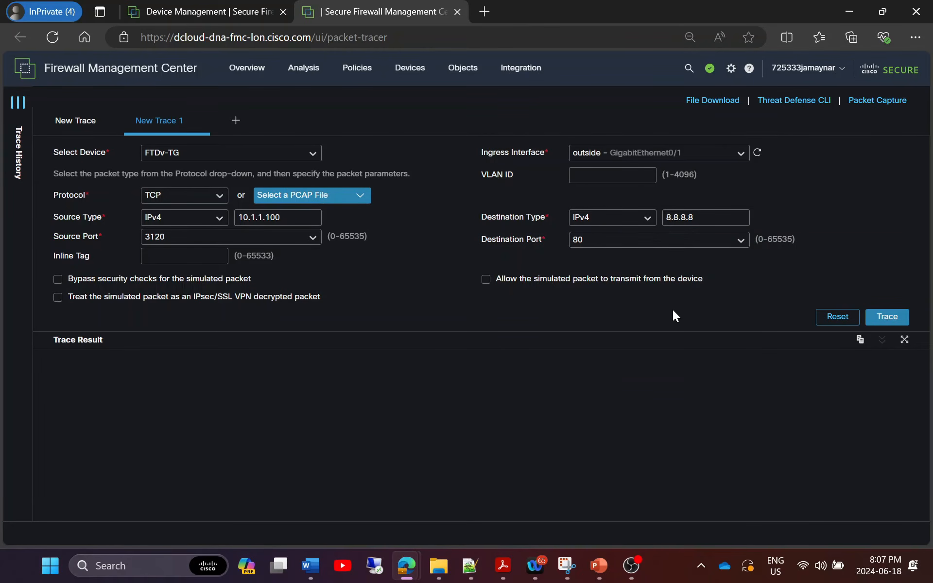
# Run the trace and scroll through the result to the Snort preprocessor DROP details.
pyautogui.click(887, 316)
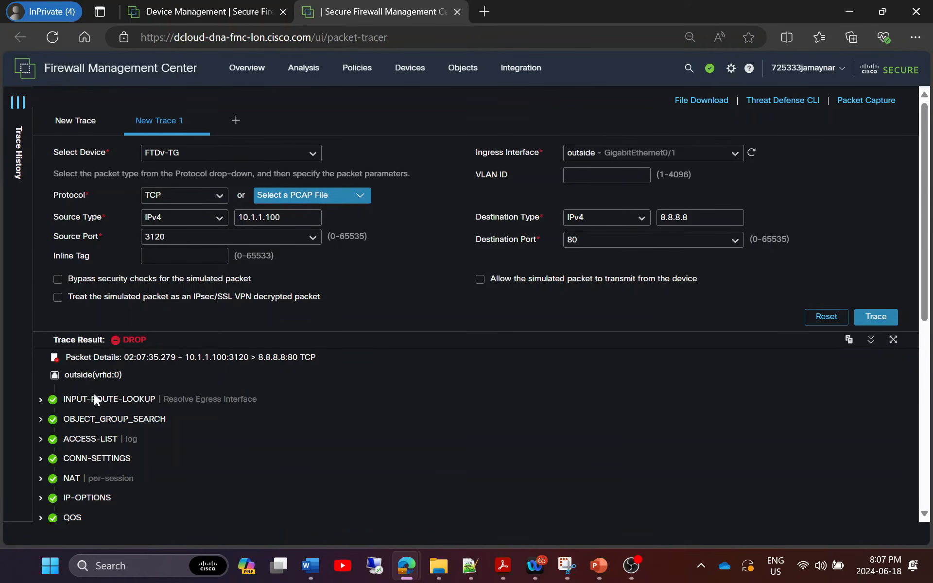
pyautogui.scroll(-3, 123, 431)
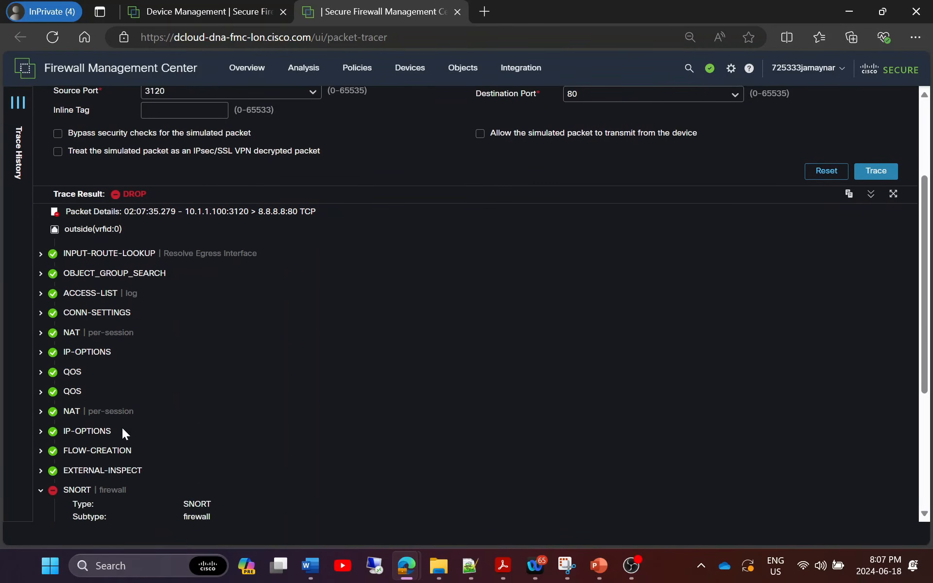
pyautogui.scroll(-2, 117, 434)
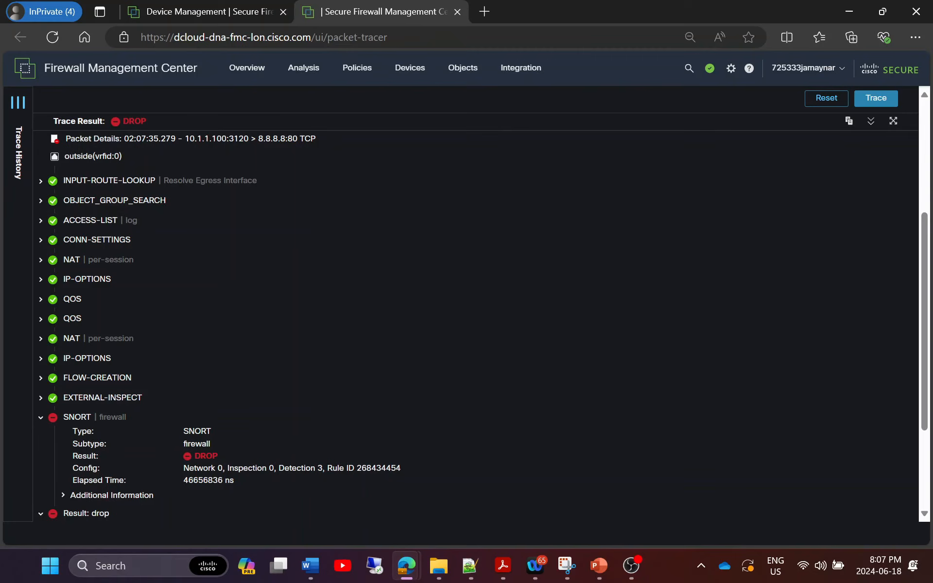
pyautogui.scroll(-2, 475, 304)
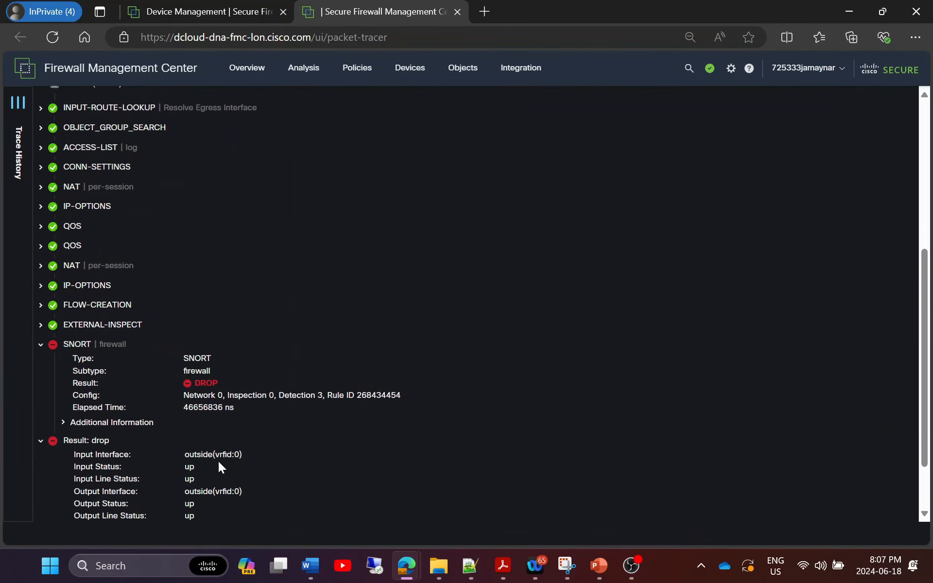
pyautogui.scroll(-2, 219, 464)
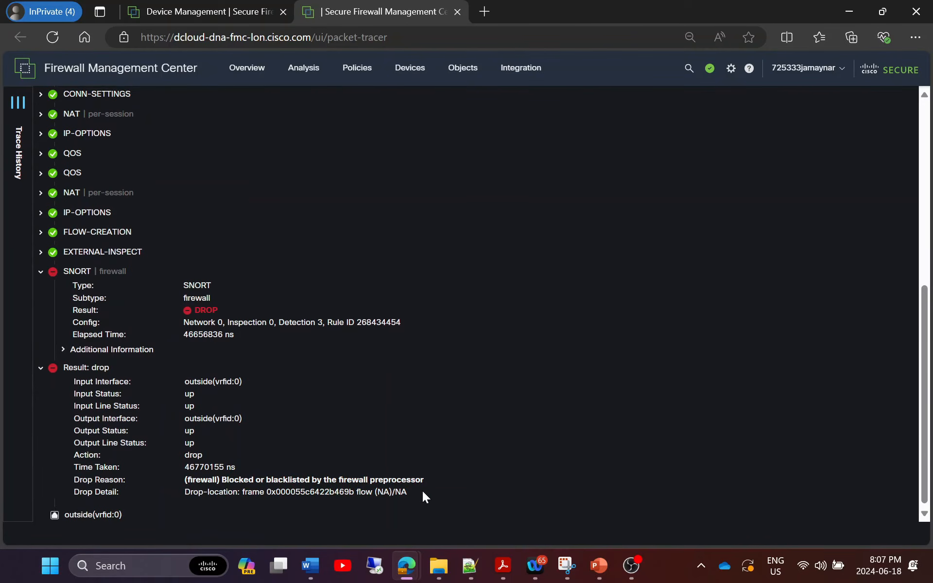
pyautogui.scroll(-1, 422, 492)
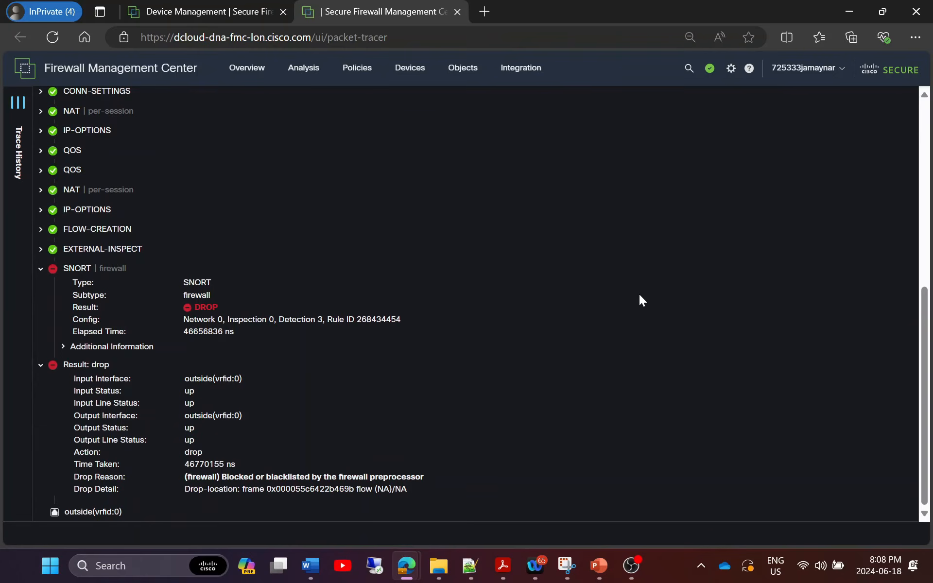
pyautogui.scroll(5, 640, 294)
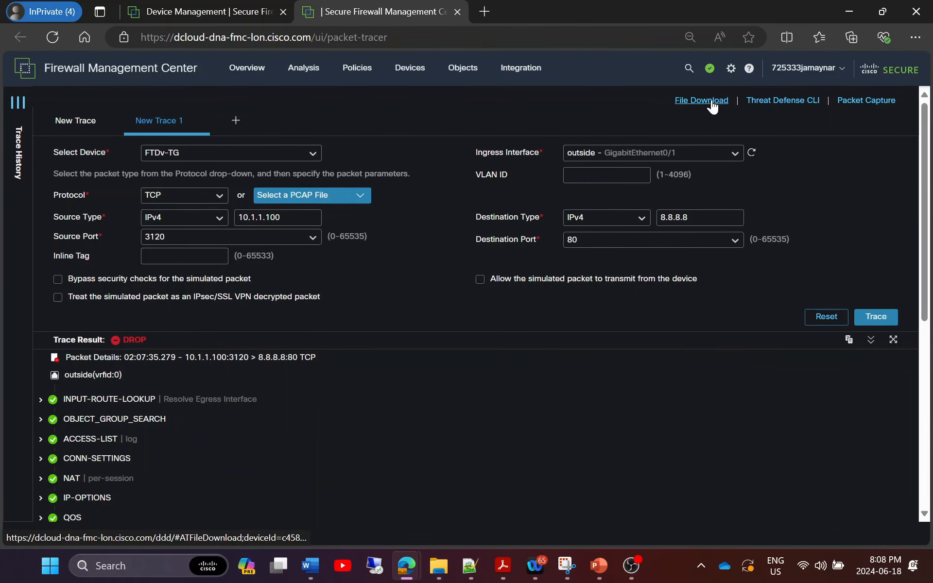
# Execute 'show route' in the Threat Defense CLI, revealing the default route via 192.0.2.5 outside.
pyautogui.click(773, 102)
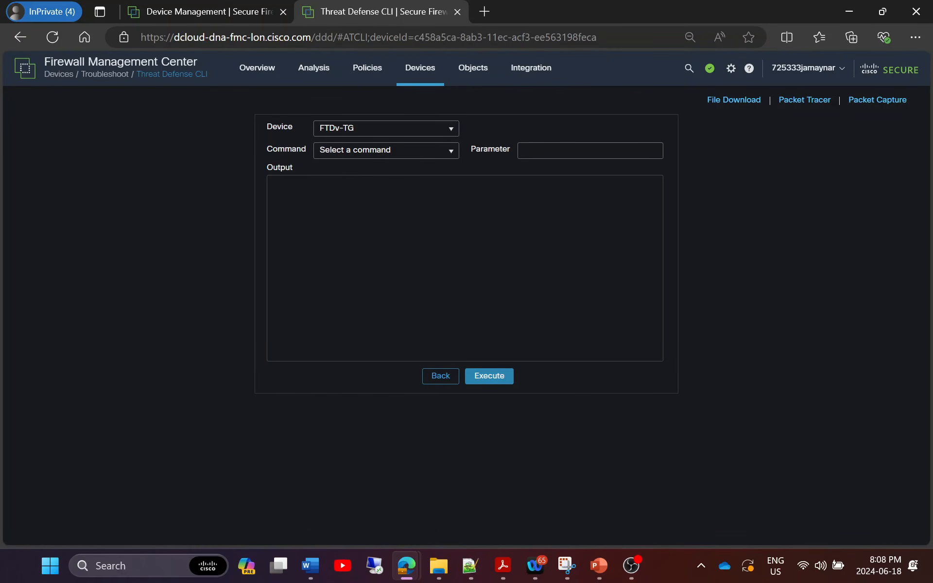
pyautogui.click(437, 151)
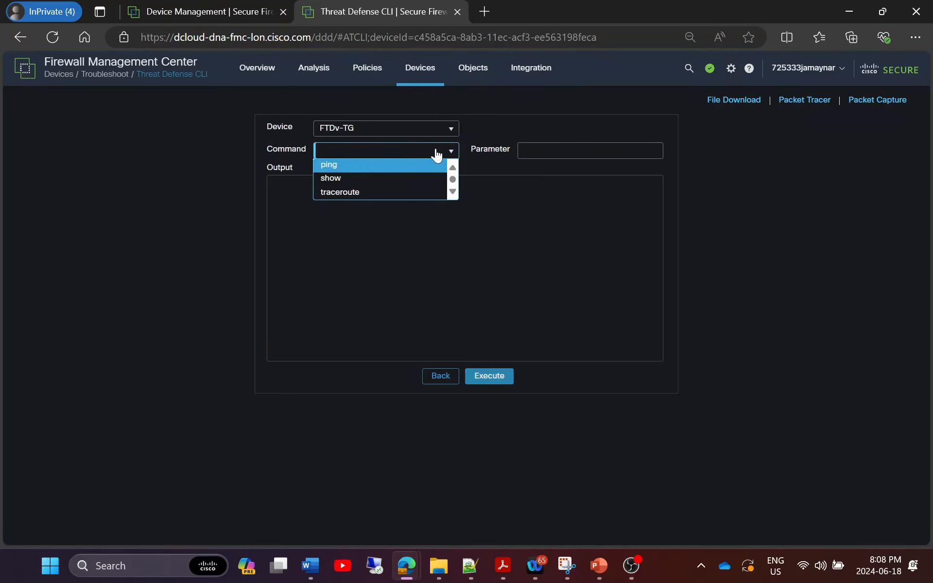
pyautogui.click(359, 179)
pyautogui.click(554, 150)
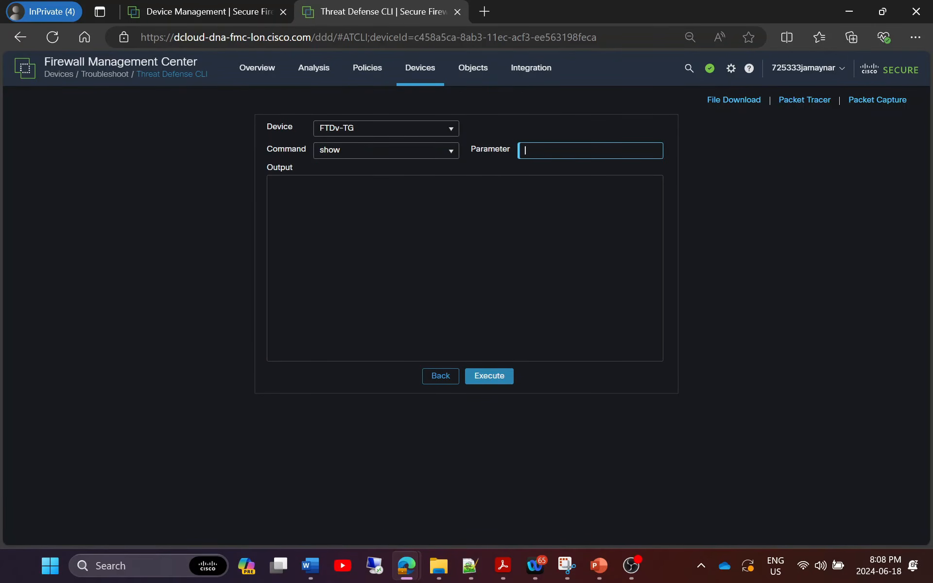
pyautogui.write('route')
pyautogui.click(487, 376)
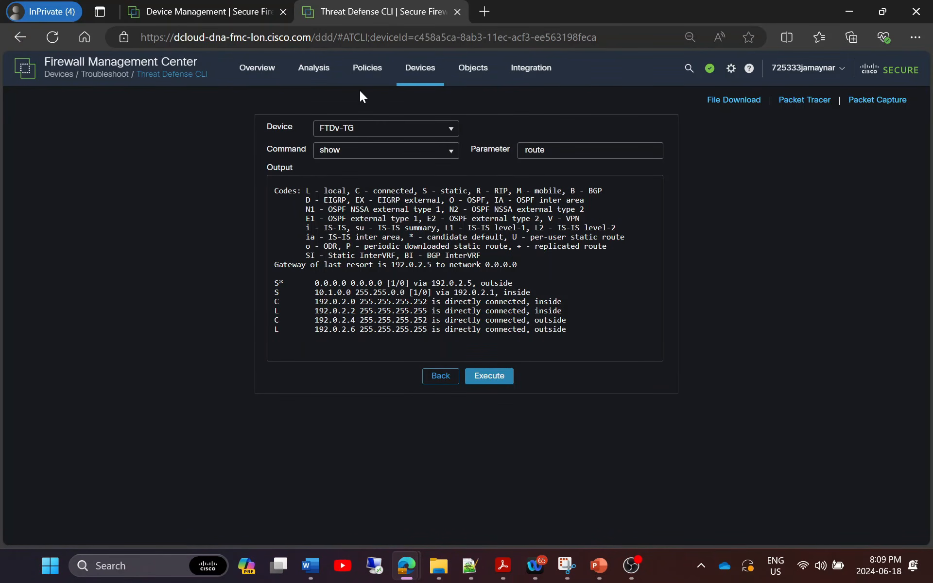
pyautogui.moveTo(420, 71)
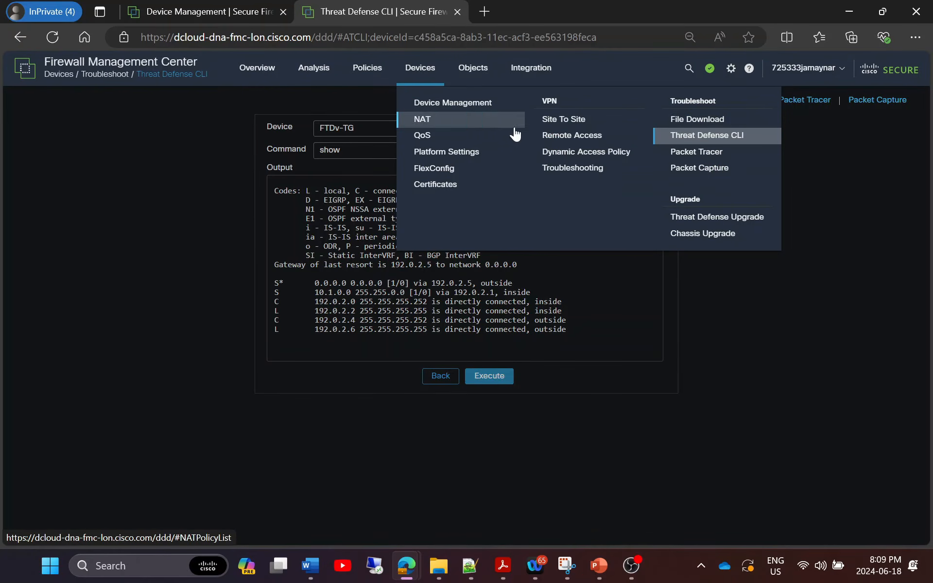
# Add a Remote Access VPN policy and browse the wizard's Policy Assignment step with SSL and IPsec-IKEv2.
pyautogui.click(563, 137)
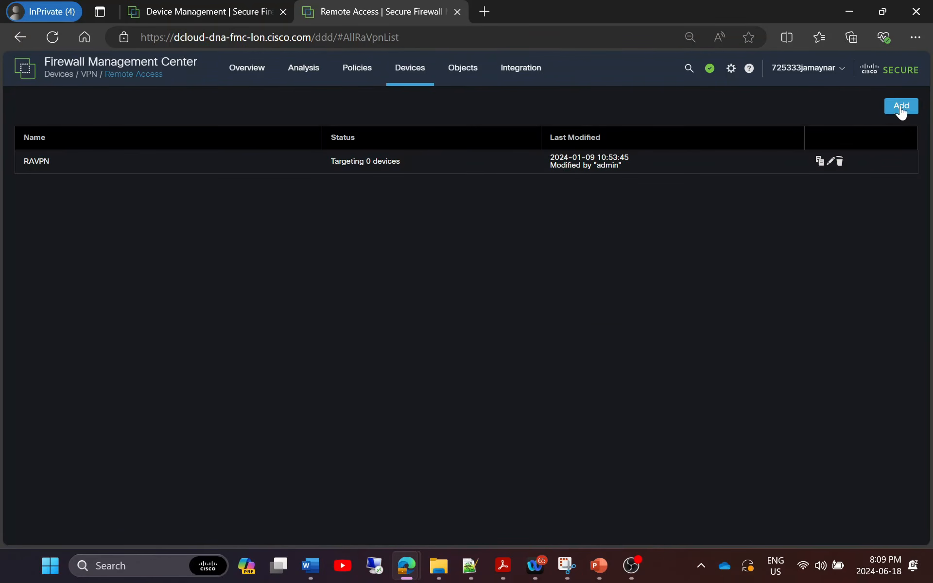
pyautogui.click(900, 106)
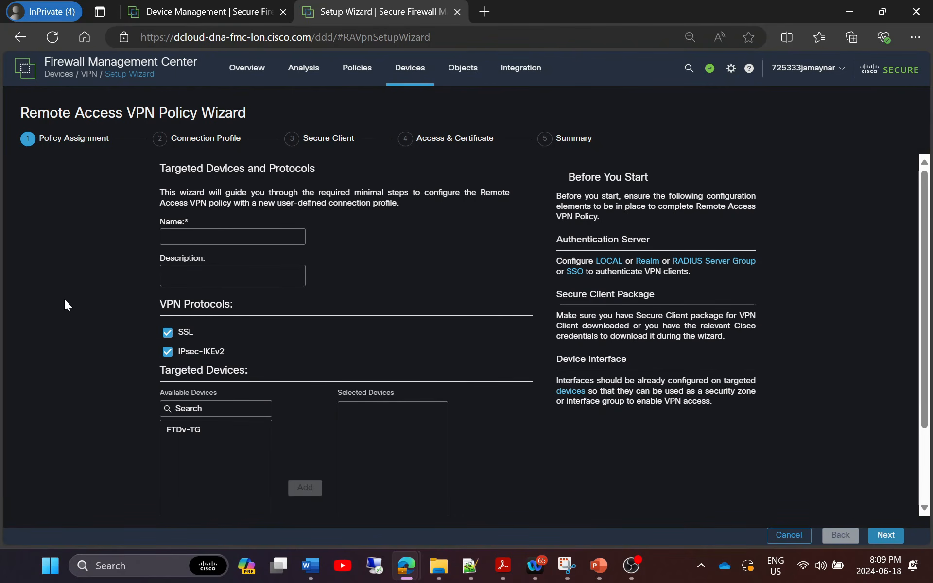
pyautogui.scroll(-1, 64, 299)
pyautogui.scroll(1, 91, 282)
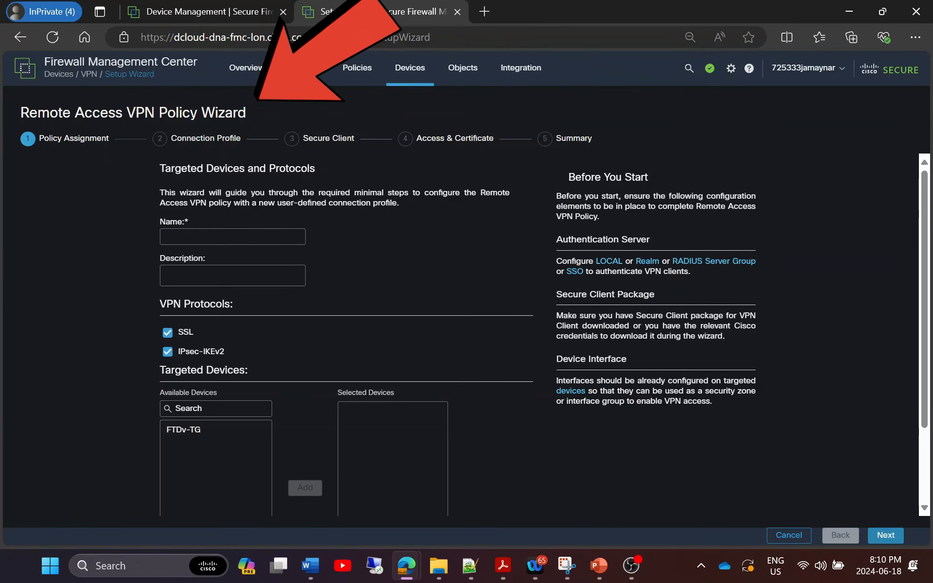
pyautogui.scroll(-2, 632, 419)
pyautogui.moveTo(223, 390); pyautogui.dragTo(330, 346)
pyautogui.scroll(2, 400, 322)
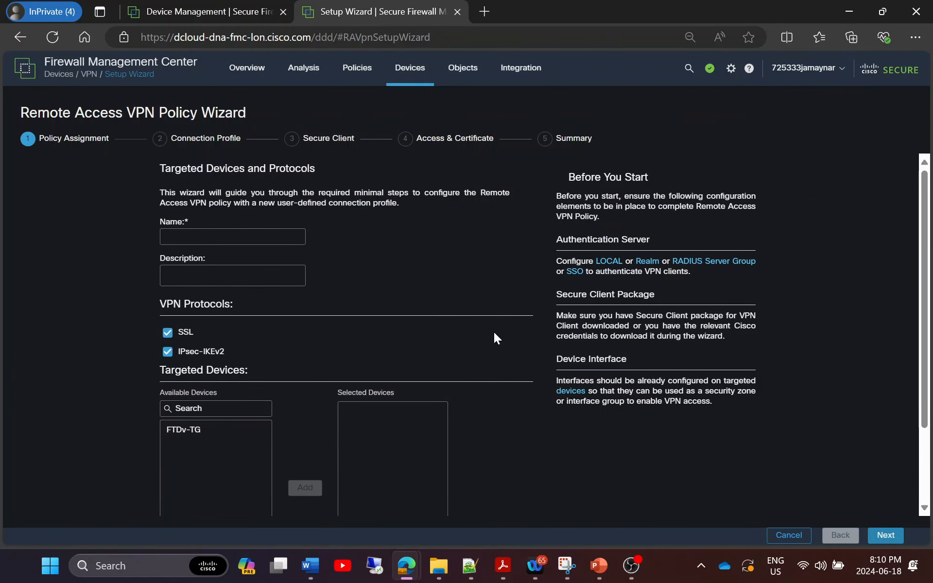
# Leave the unsaved VPN wizard for Zero Trust Application policies and edit VPN_Users.
pyautogui.moveTo(355, 70)
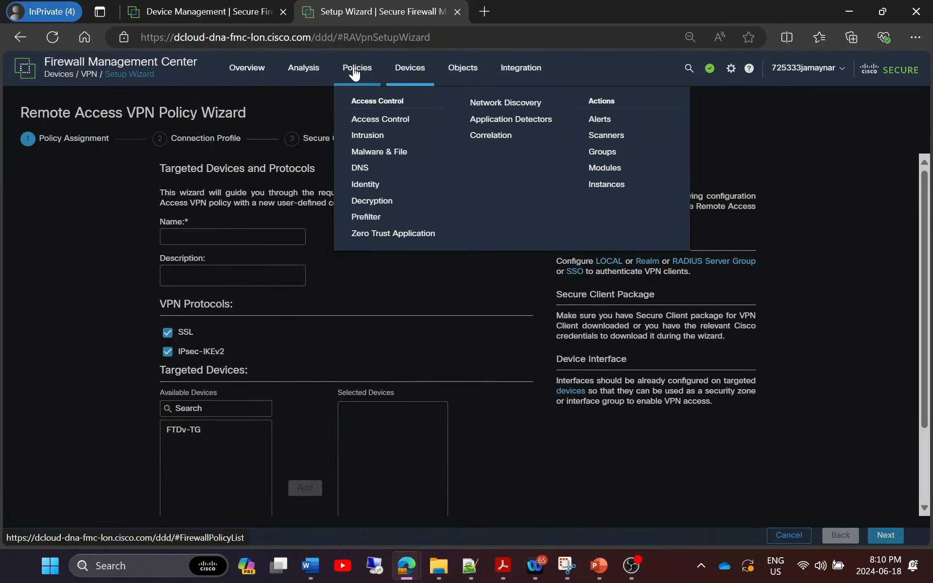
pyautogui.click(372, 232)
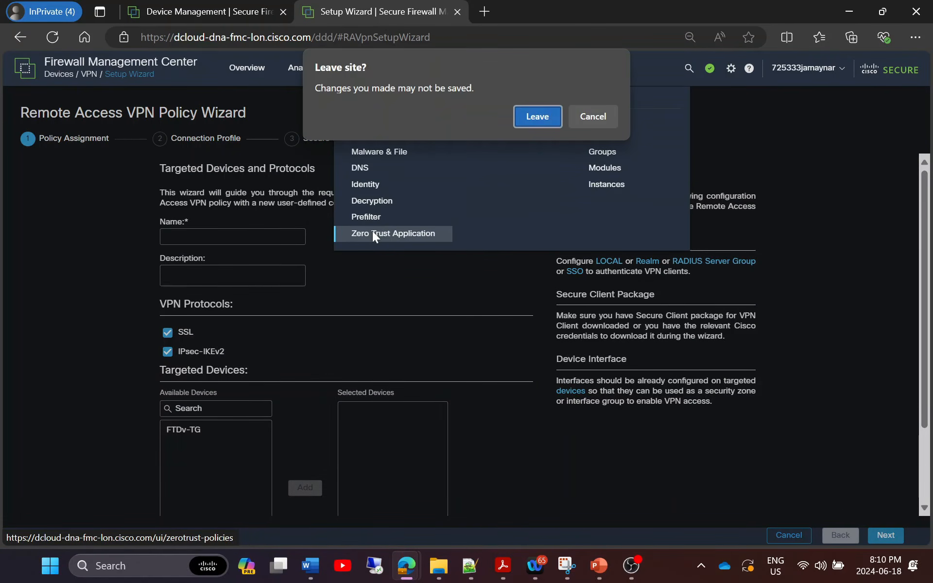
pyautogui.click(535, 115)
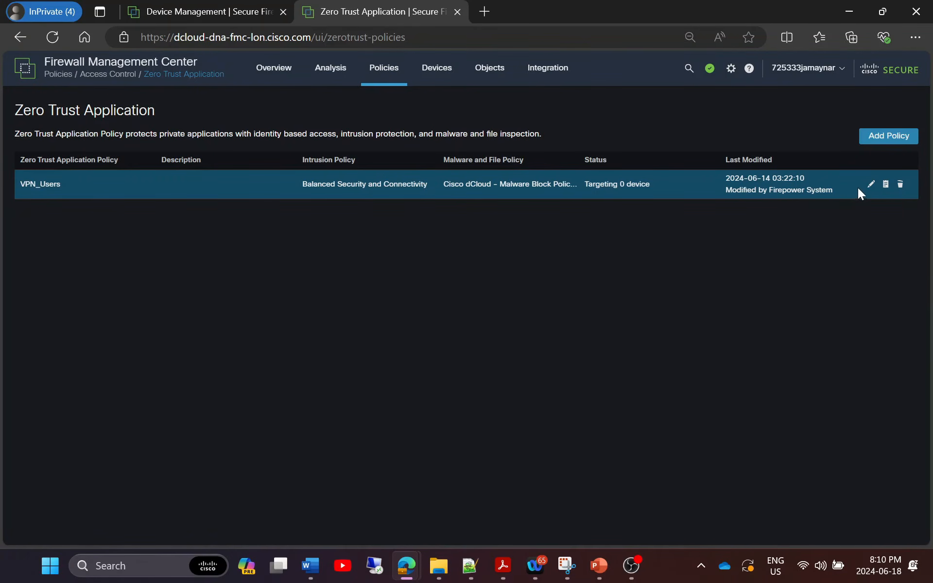
pyautogui.click(871, 185)
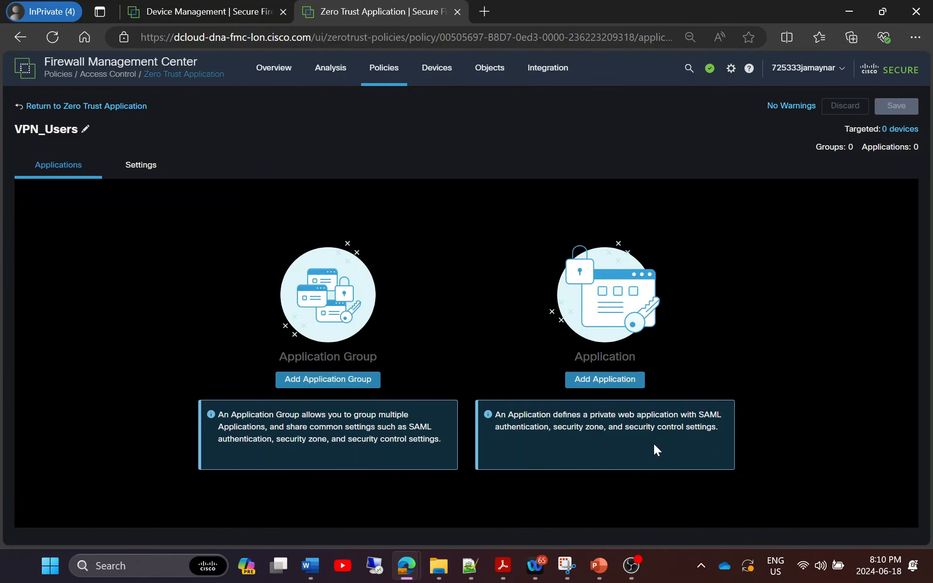
# Inspect the Add Application form's certificate and IPv4 source translation options, then cancel it.
pyautogui.click(611, 379)
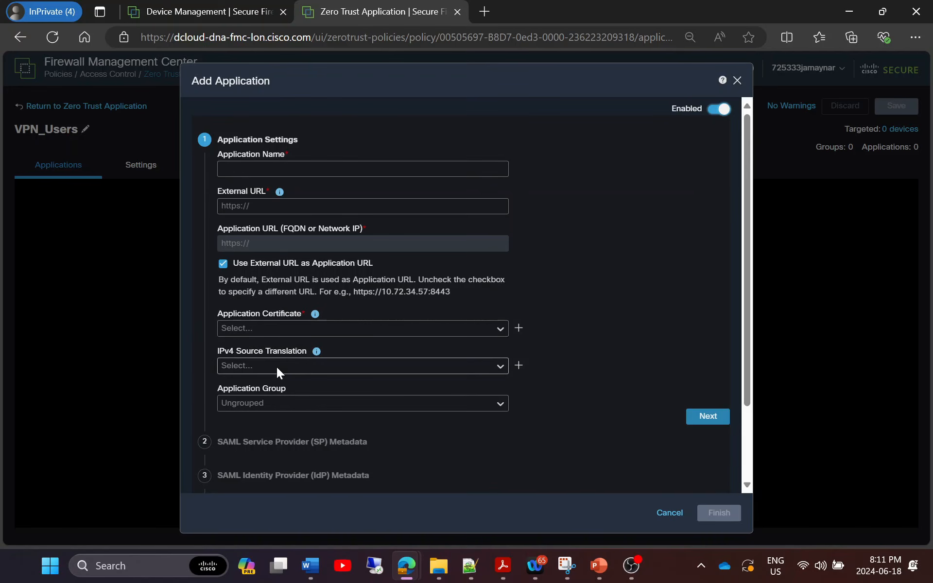
pyautogui.scroll(-2, 325, 418)
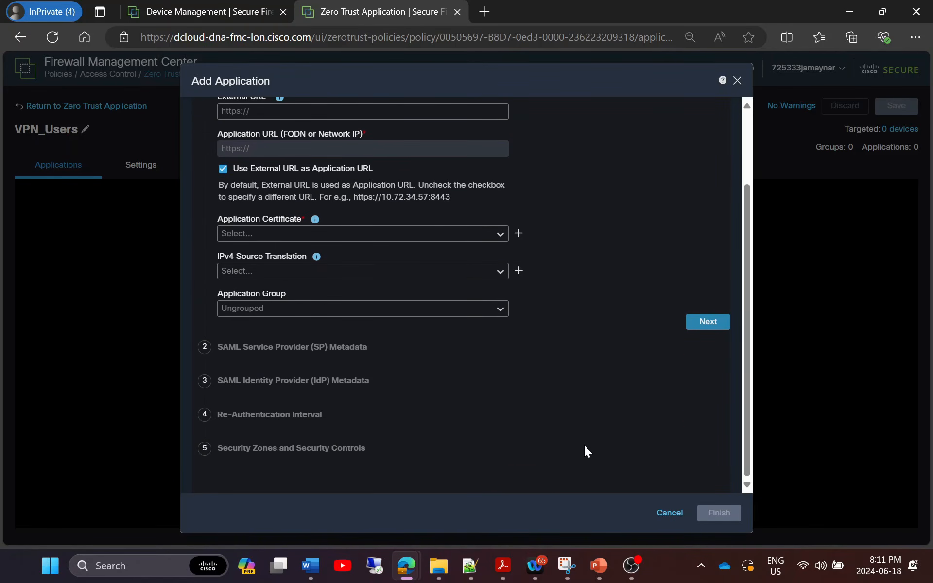
pyautogui.scroll(2, 634, 433)
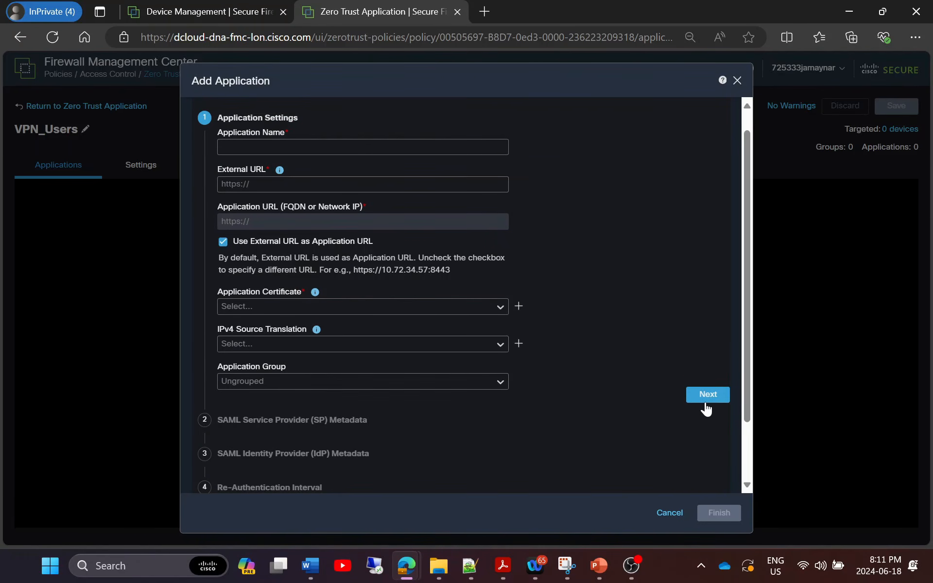
pyautogui.scroll(1, 706, 409)
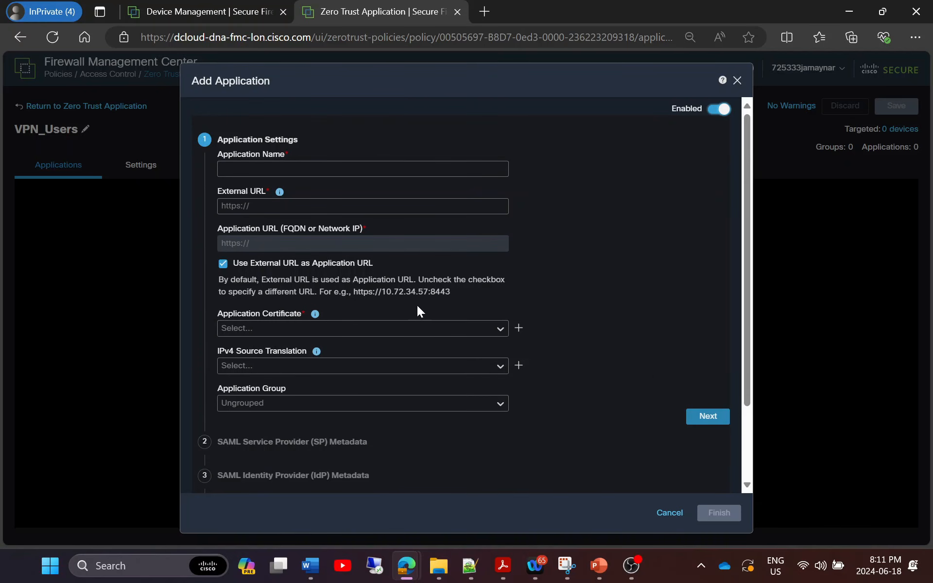
pyautogui.click(501, 329)
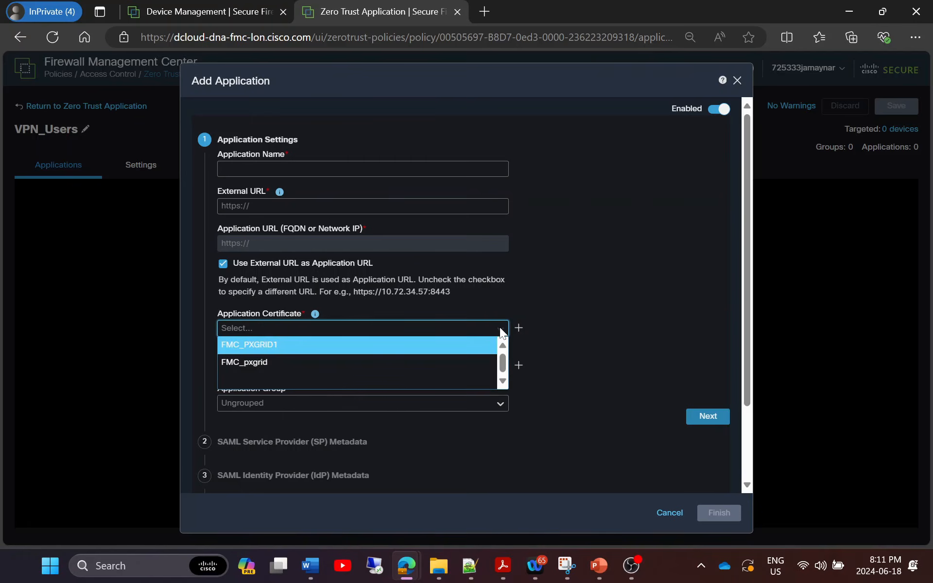
pyautogui.click(565, 290)
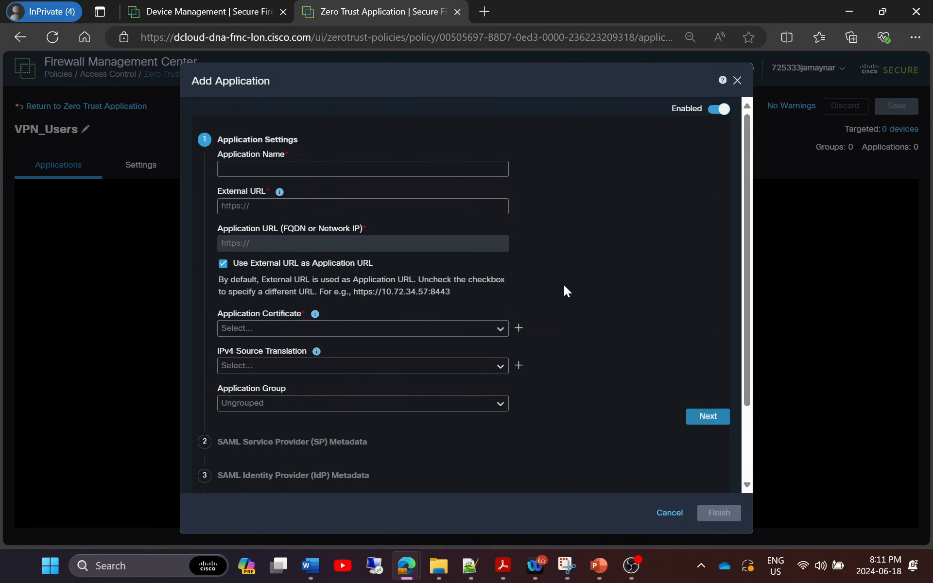
pyautogui.click(500, 368)
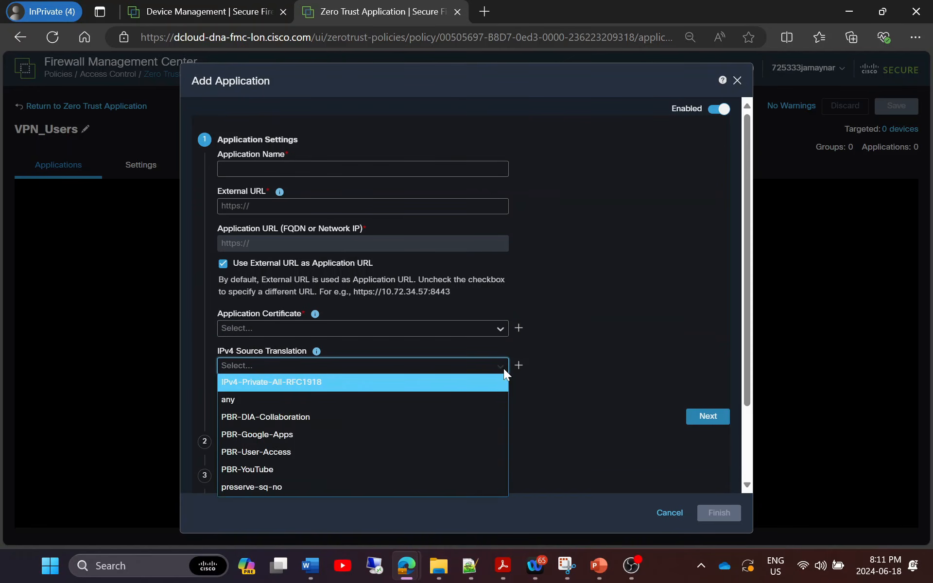
pyautogui.click(505, 370)
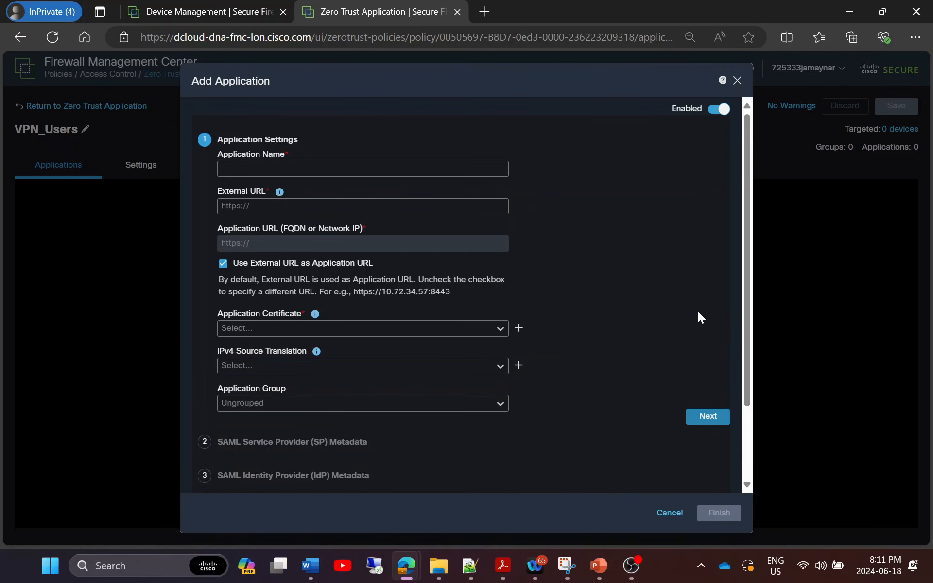
pyautogui.scroll(-2, 697, 313)
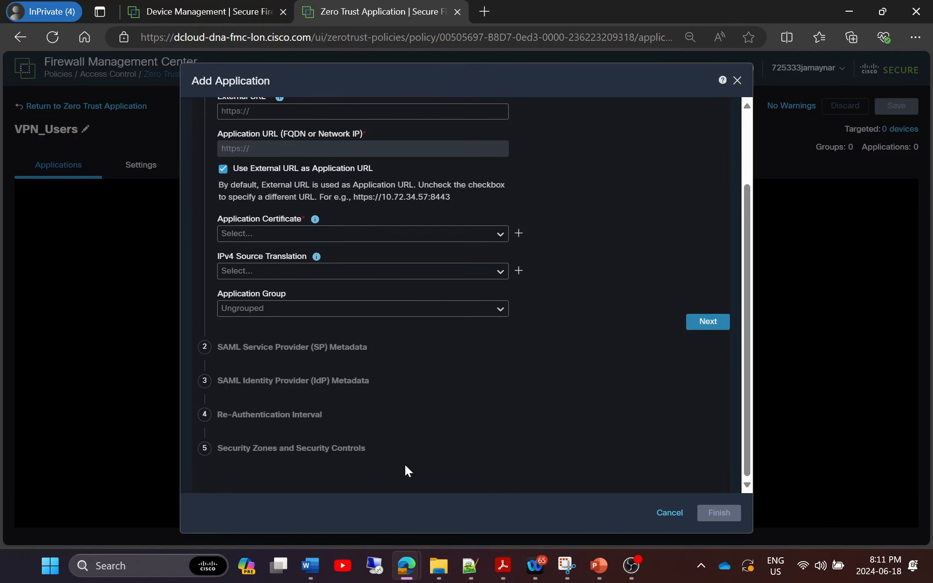
pyautogui.click(665, 513)
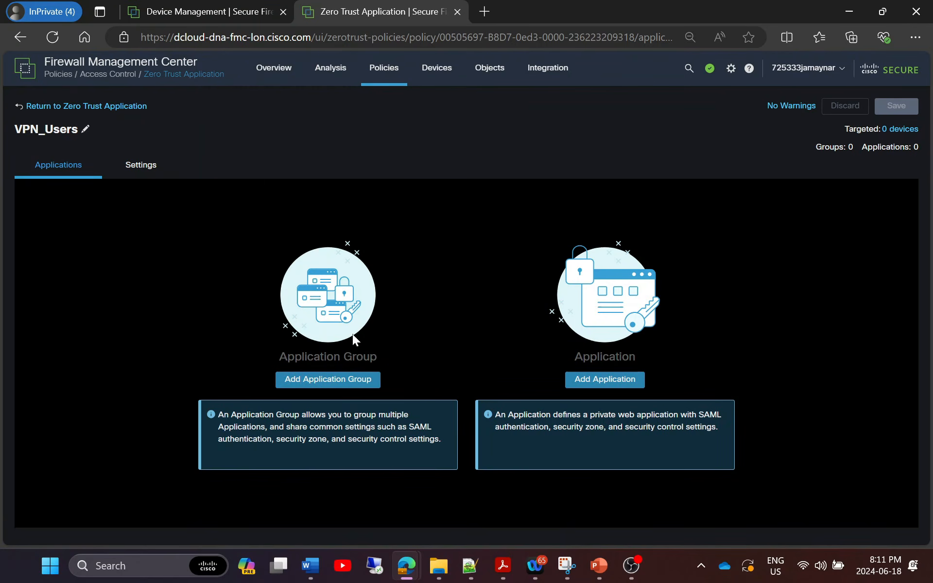
# Scroll through VPN_Users' Settings tab, then return to the Zero Trust Application policy list.
pyautogui.click(143, 171)
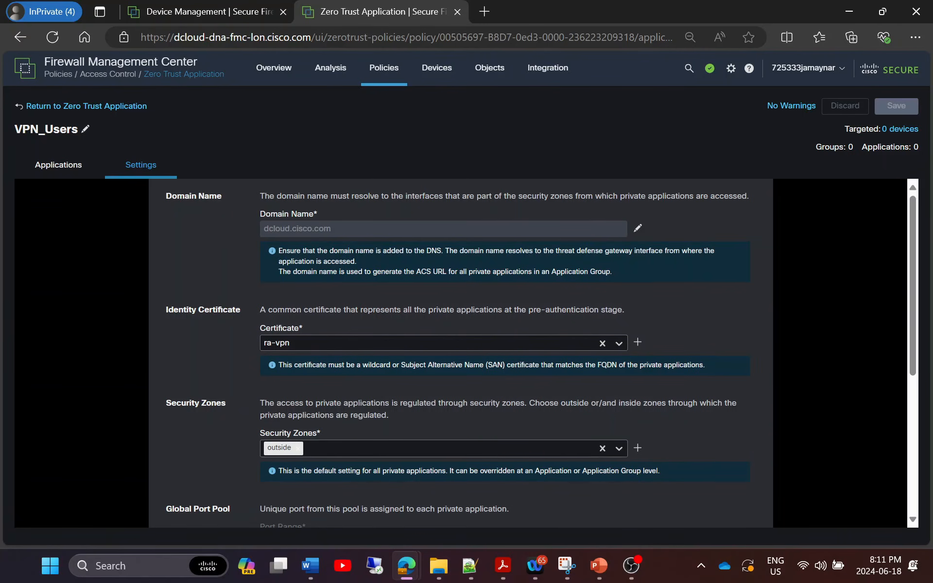
pyautogui.scroll(-2, 287, 395)
pyautogui.scroll(-3, 288, 394)
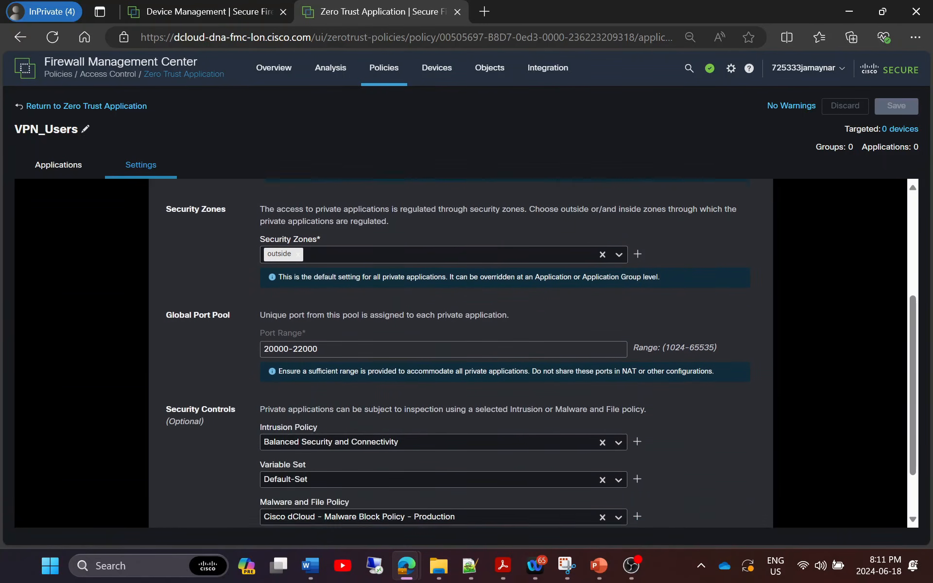
pyautogui.scroll(-1, 334, 298)
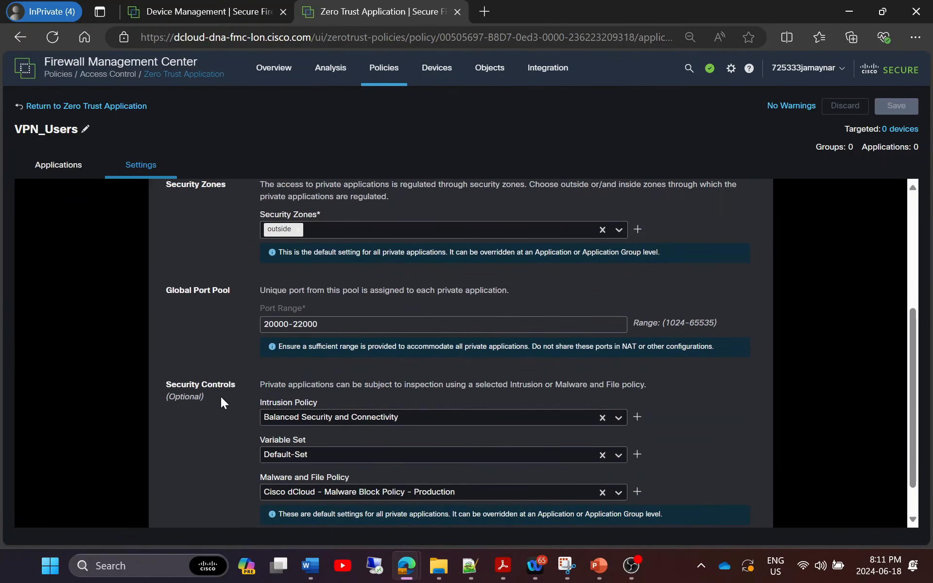
pyautogui.scroll(-1, 221, 397)
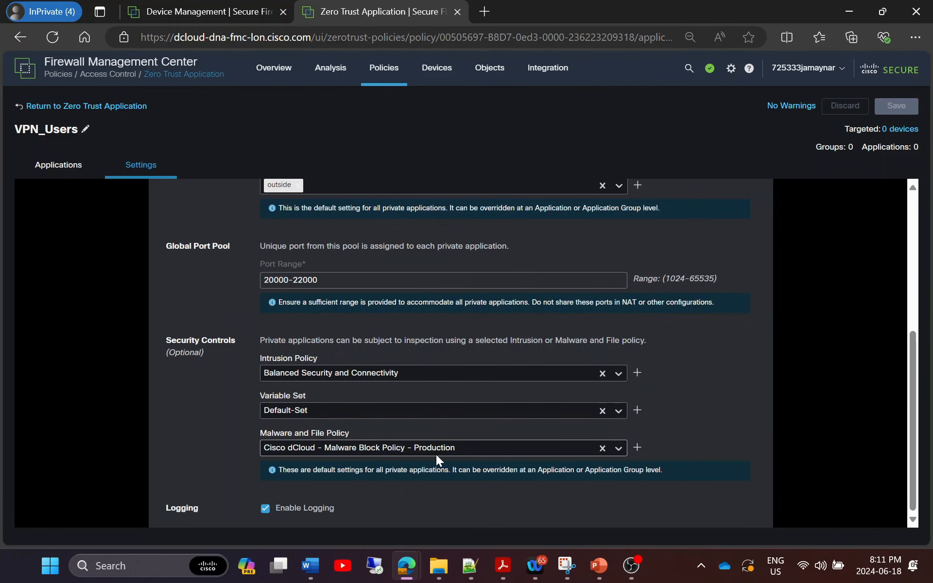
pyautogui.scroll(1, 800, 401)
pyautogui.scroll(4, 801, 402)
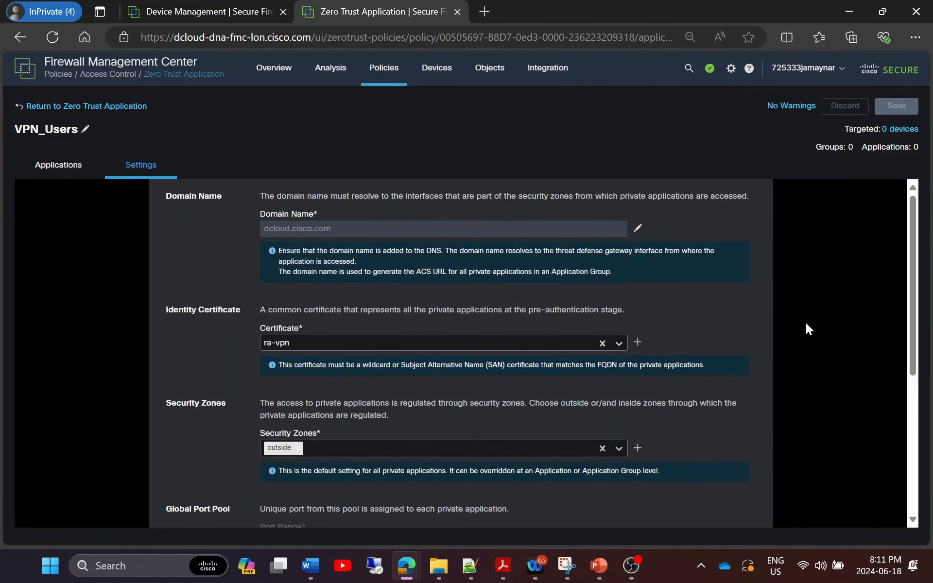
pyautogui.click(108, 105)
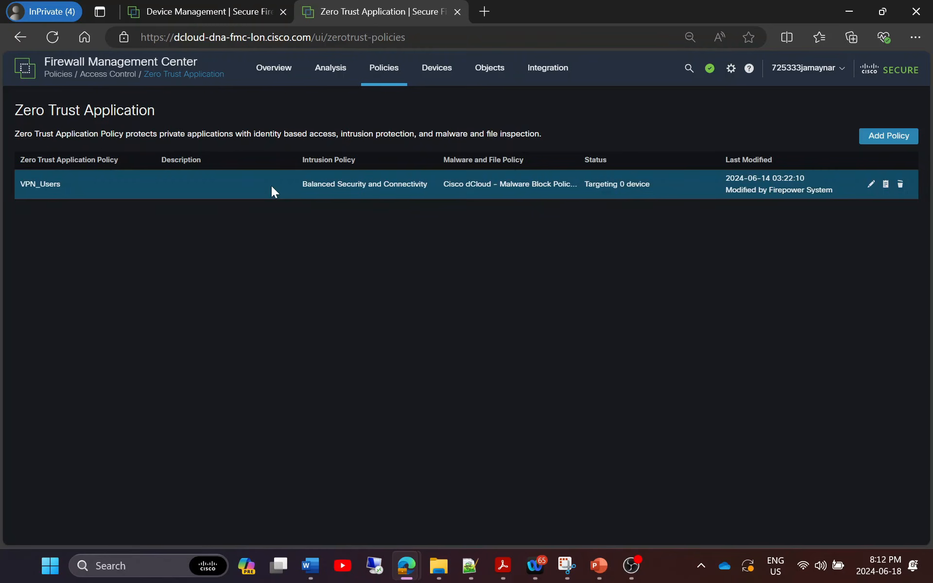
# Open Integration > Intelligence > Sources, start a new source, and cancel it, leaving 0 sources.
pyautogui.moveTo(540, 79)
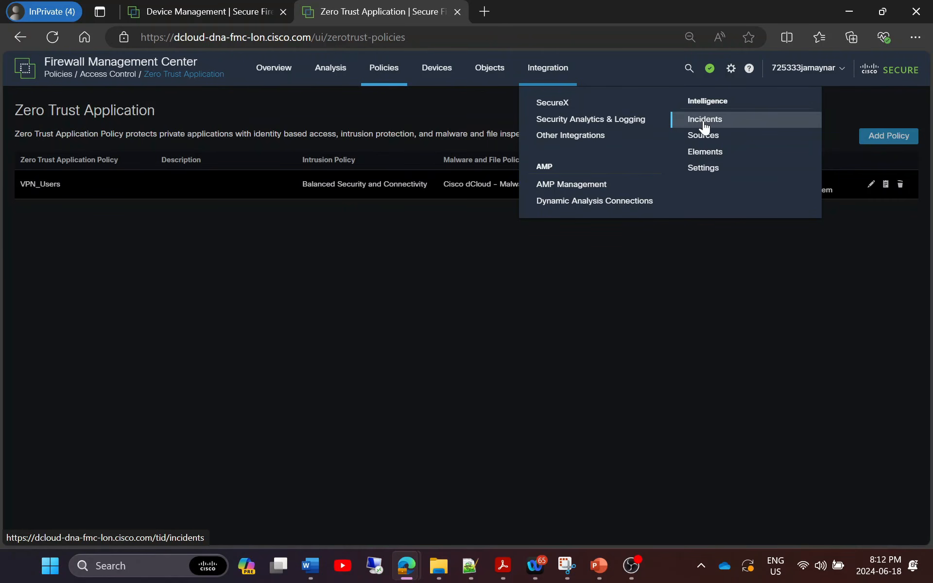
pyautogui.click(705, 138)
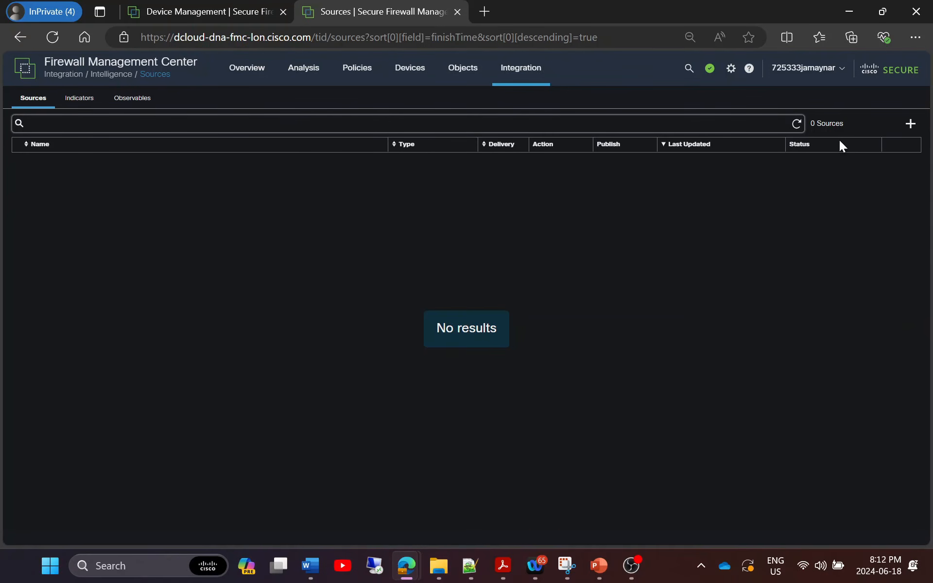
pyautogui.click(910, 123)
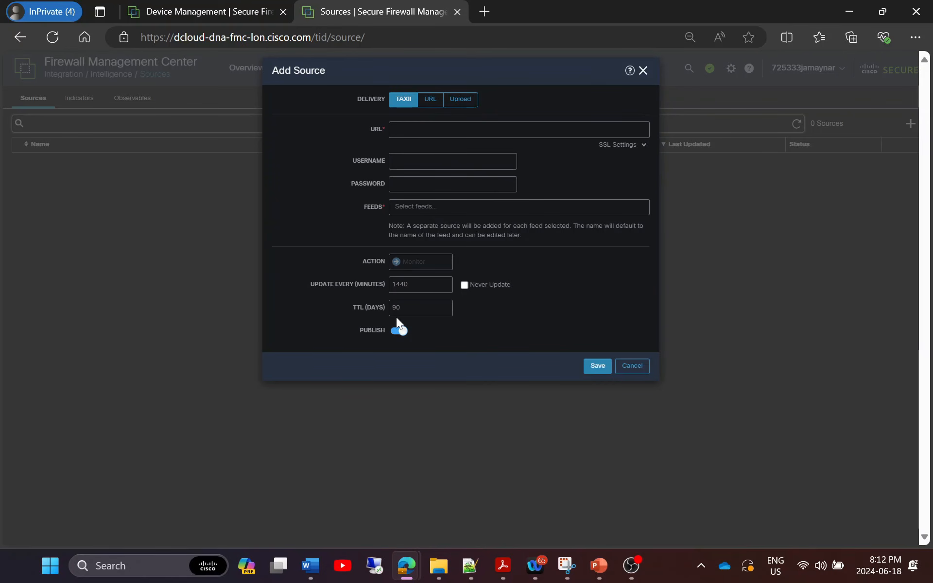
pyautogui.click(629, 372)
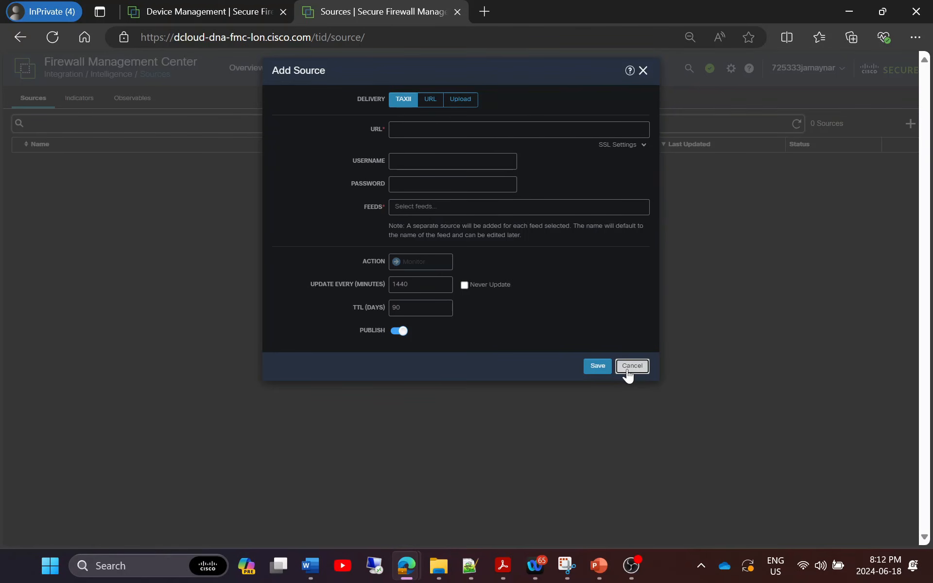
pyautogui.click(627, 372)
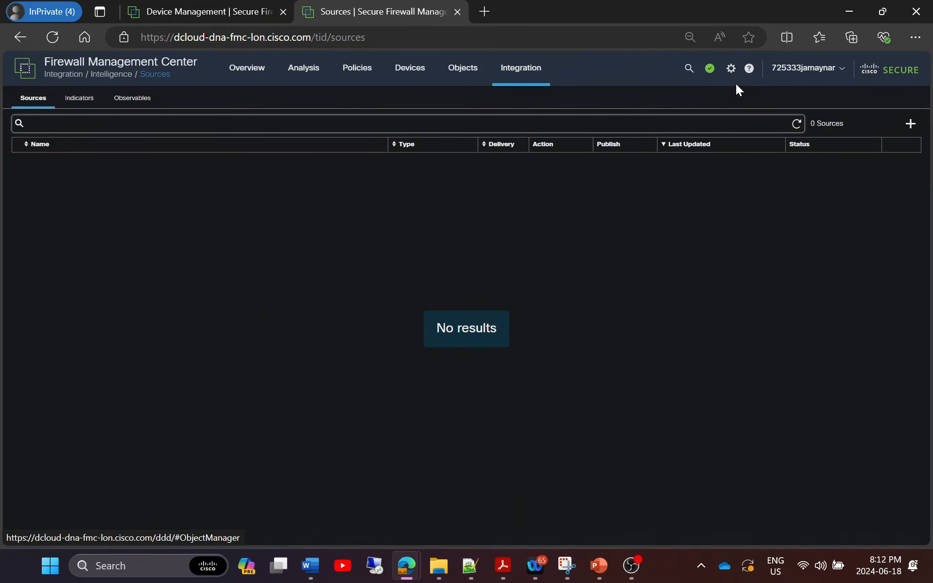
pyautogui.moveTo(732, 74)
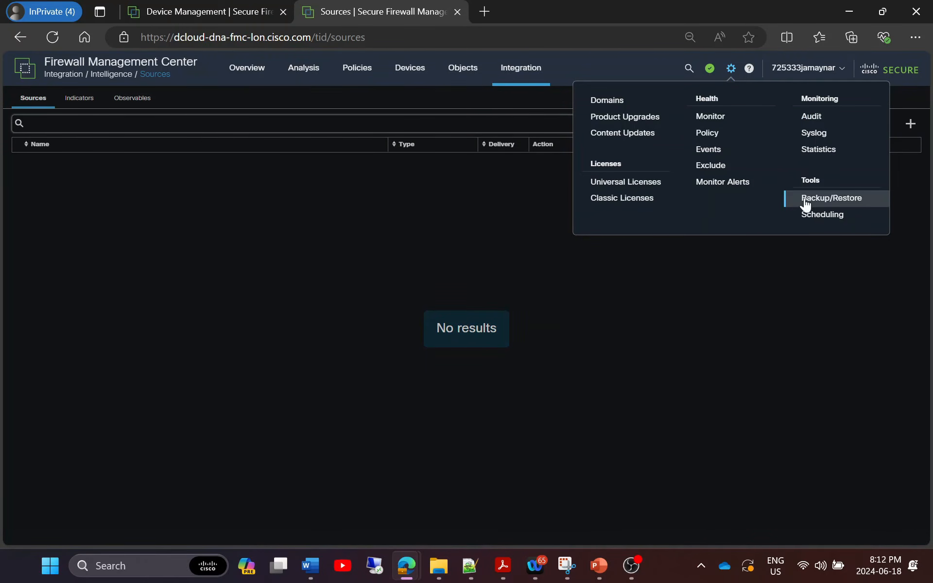
# Start a new scheduled task with job type Install Latest Update, set to Recurring.
pyautogui.click(827, 215)
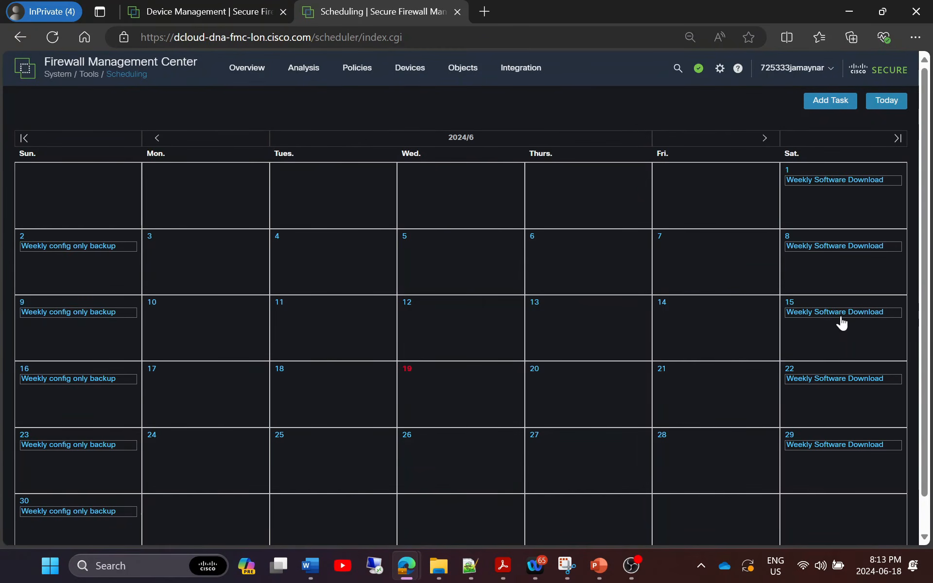
pyautogui.click(828, 102)
pyautogui.click(516, 132)
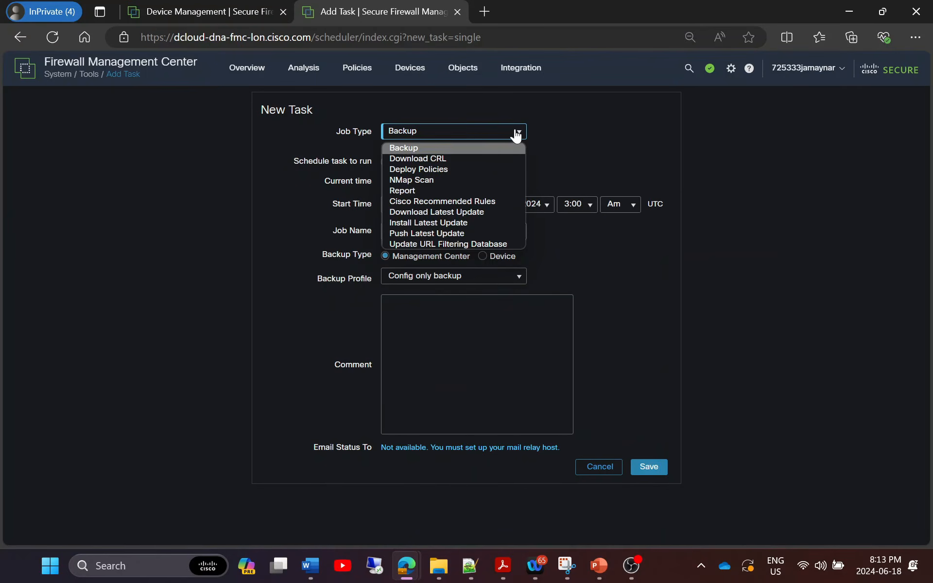
pyautogui.click(432, 223)
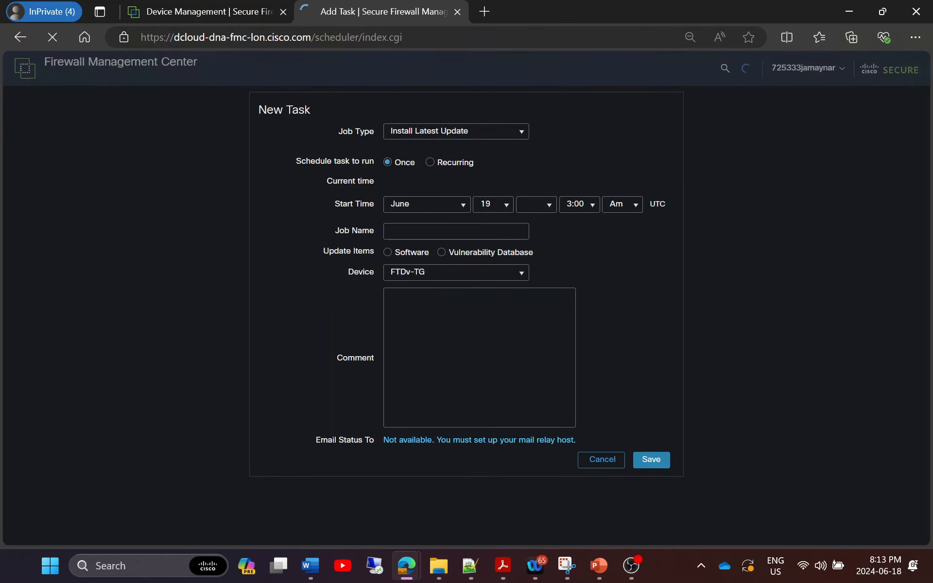
pyautogui.click(430, 164)
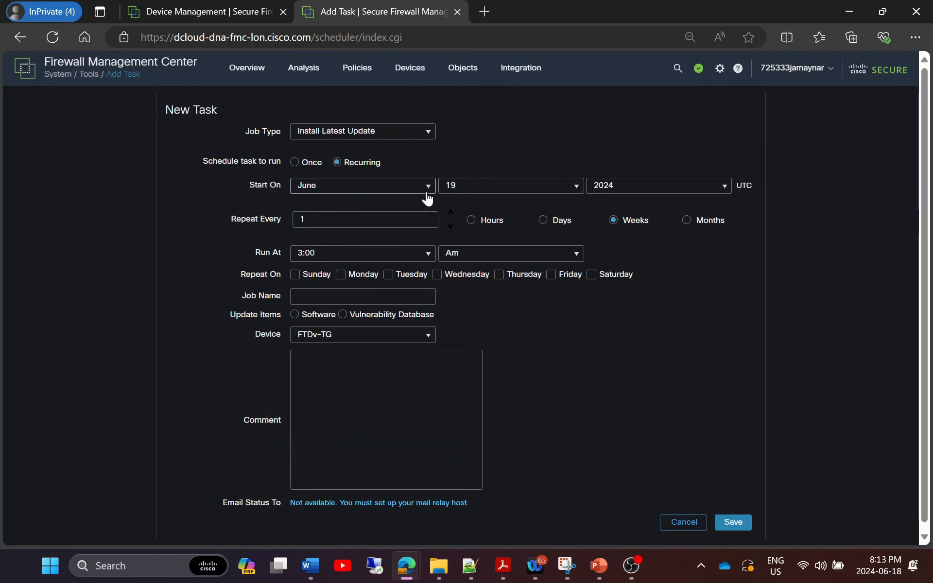
# Set the recurring task to start June 23 and save it as a weekly Saturday 3:00 AM update.
pyautogui.click(569, 192)
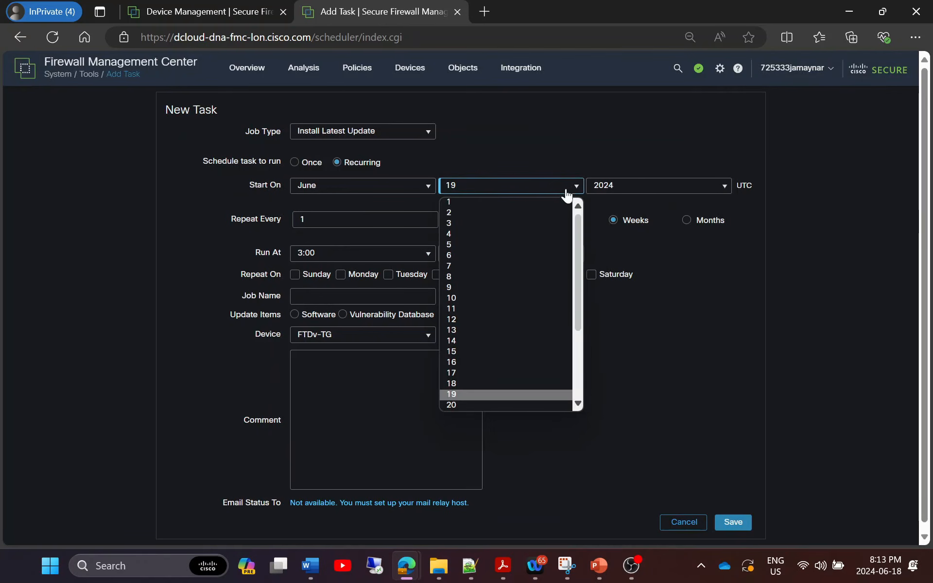
pyautogui.scroll(-1, 454, 406)
pyautogui.click(451, 405)
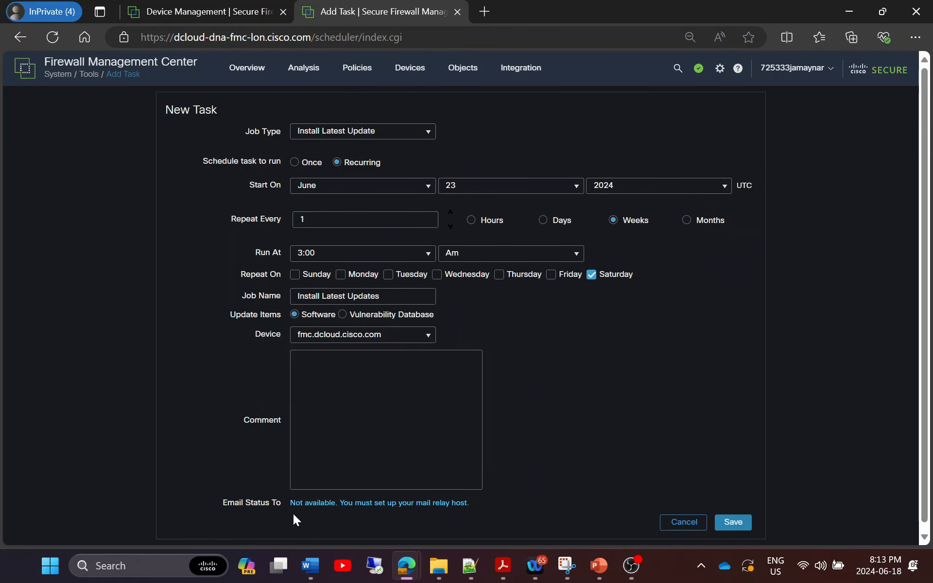
pyautogui.click(367, 503)
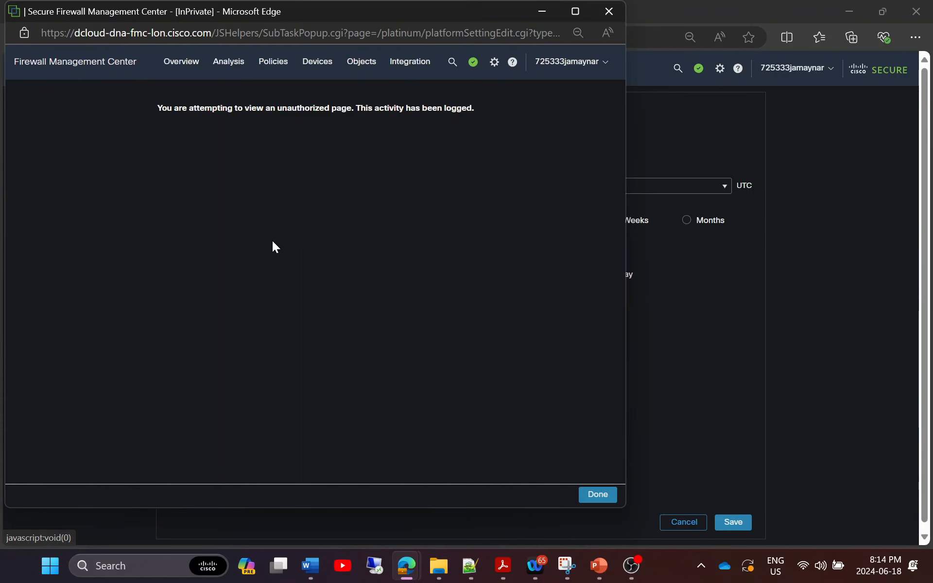
pyautogui.click(609, 11)
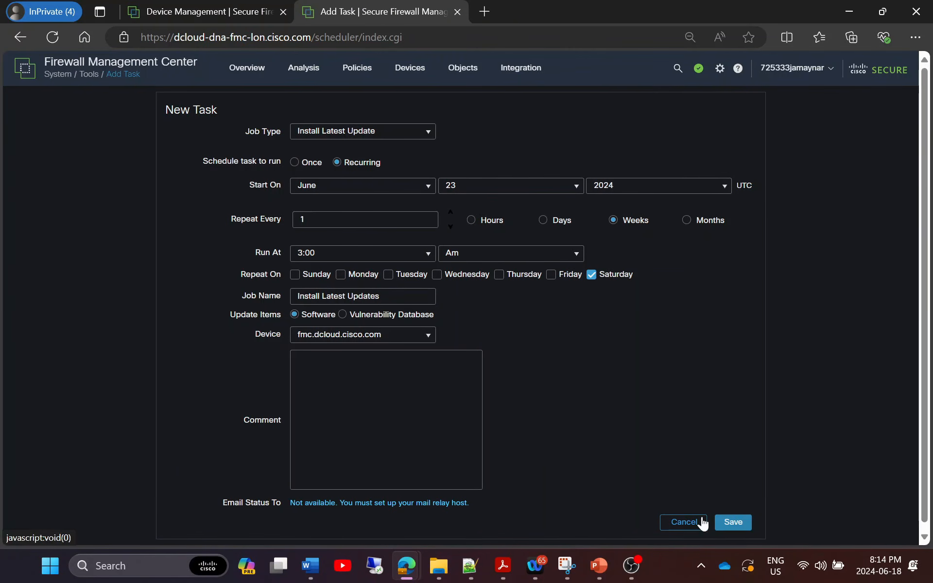
pyautogui.click(732, 522)
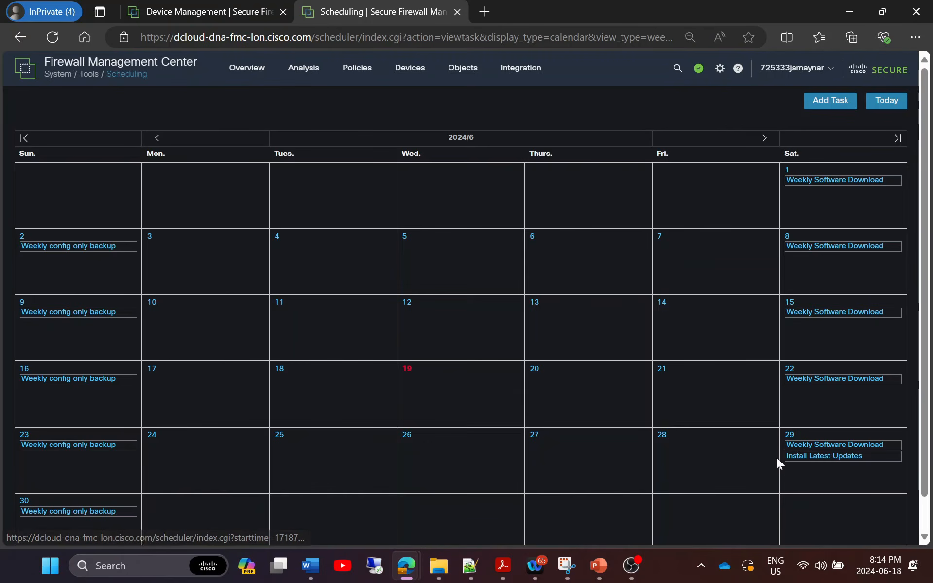